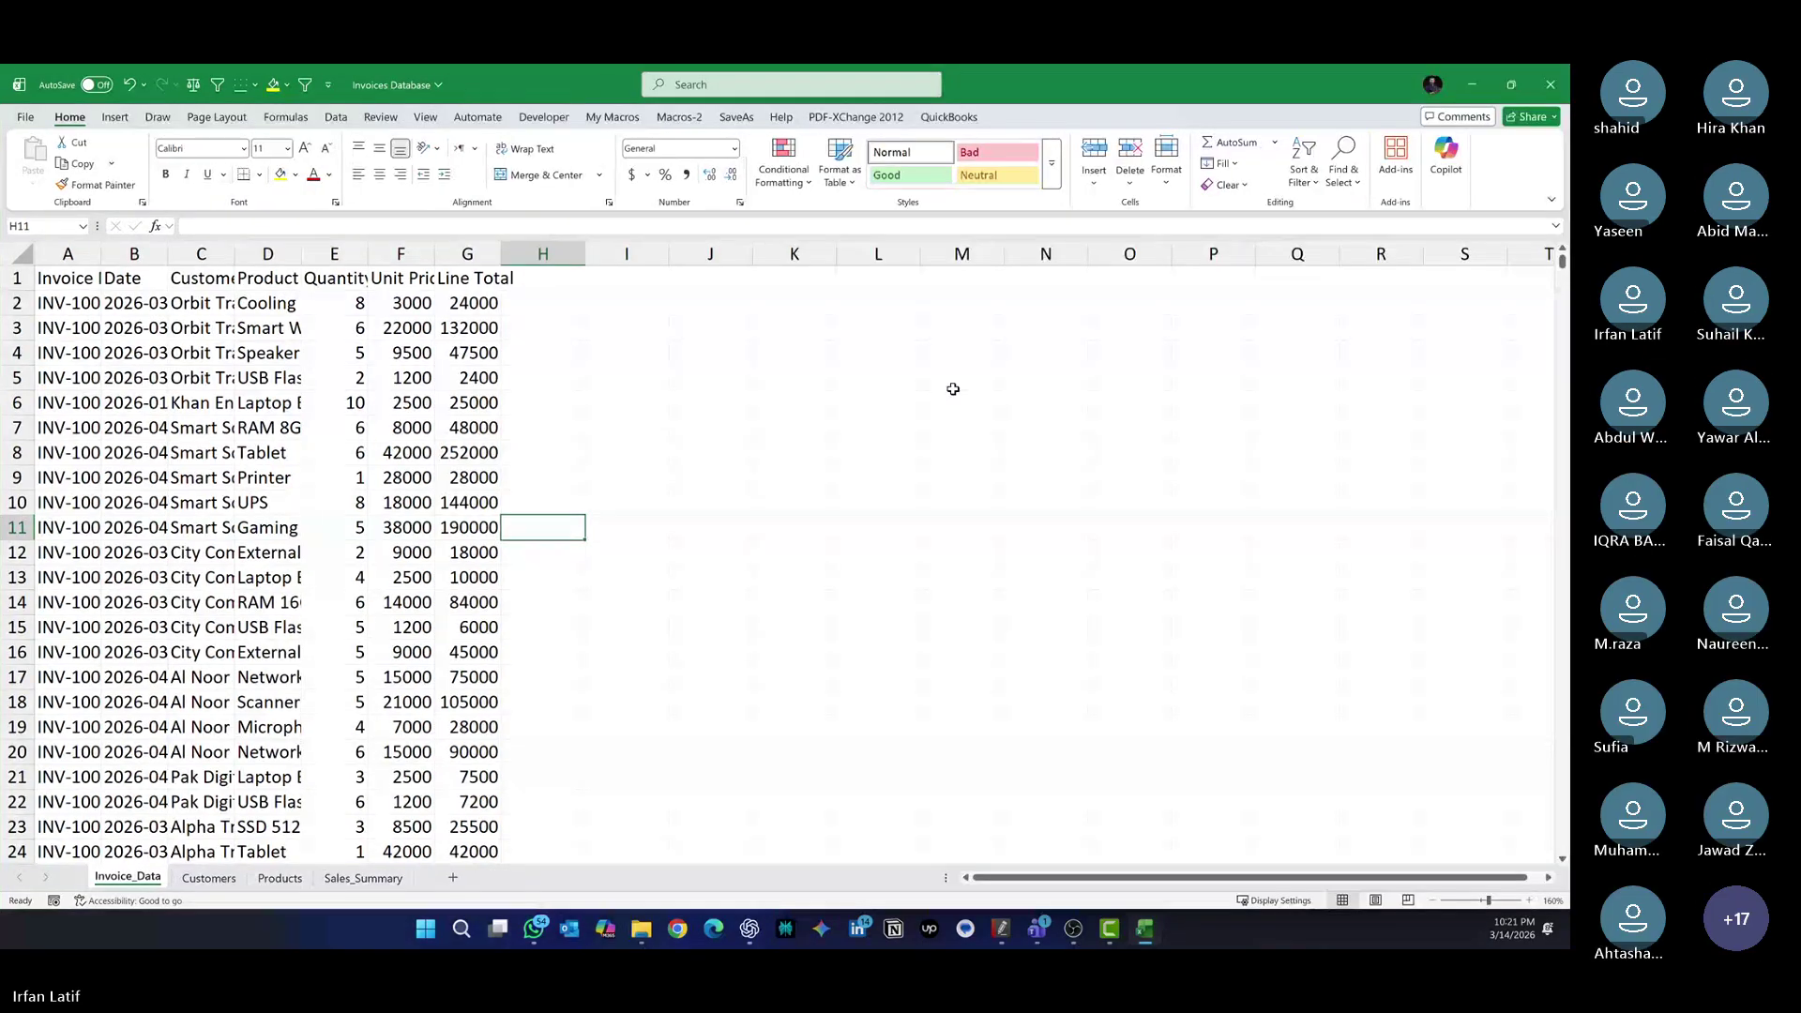
Duplicate the Invoice_Data sheet and place the copy directly after the original
click(952, 387)
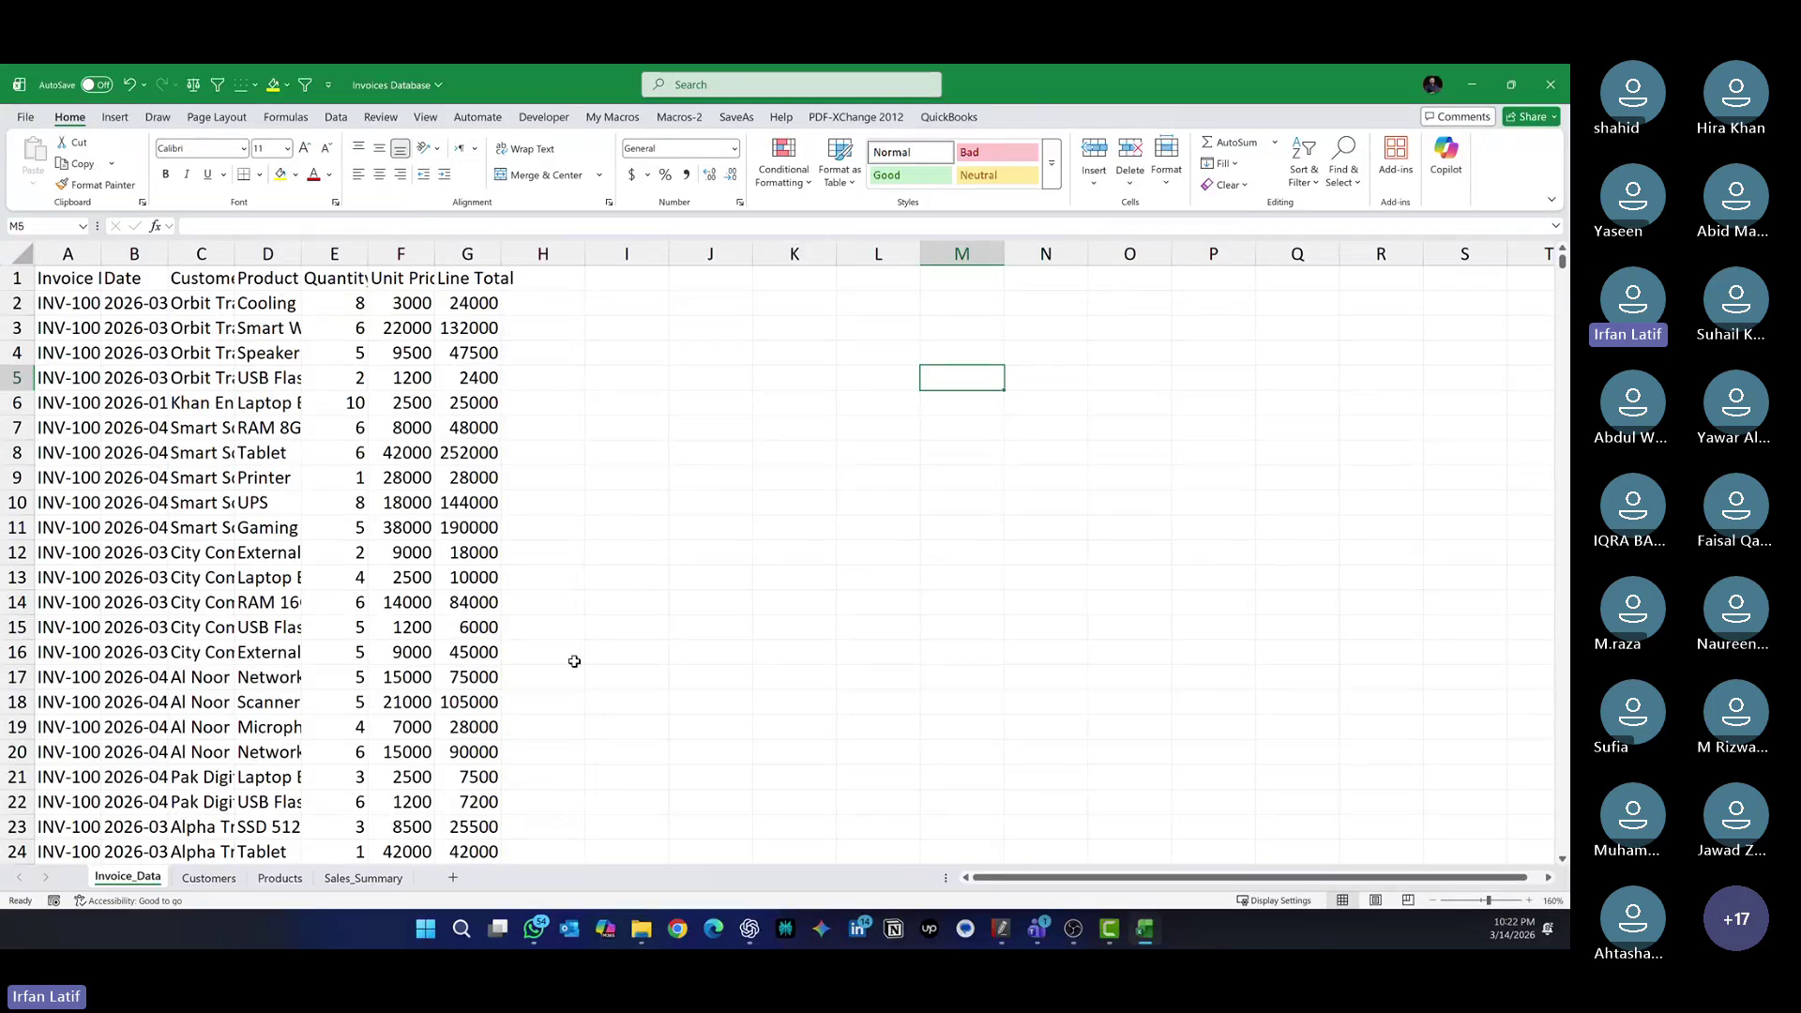
drag(139, 882, 178, 878)
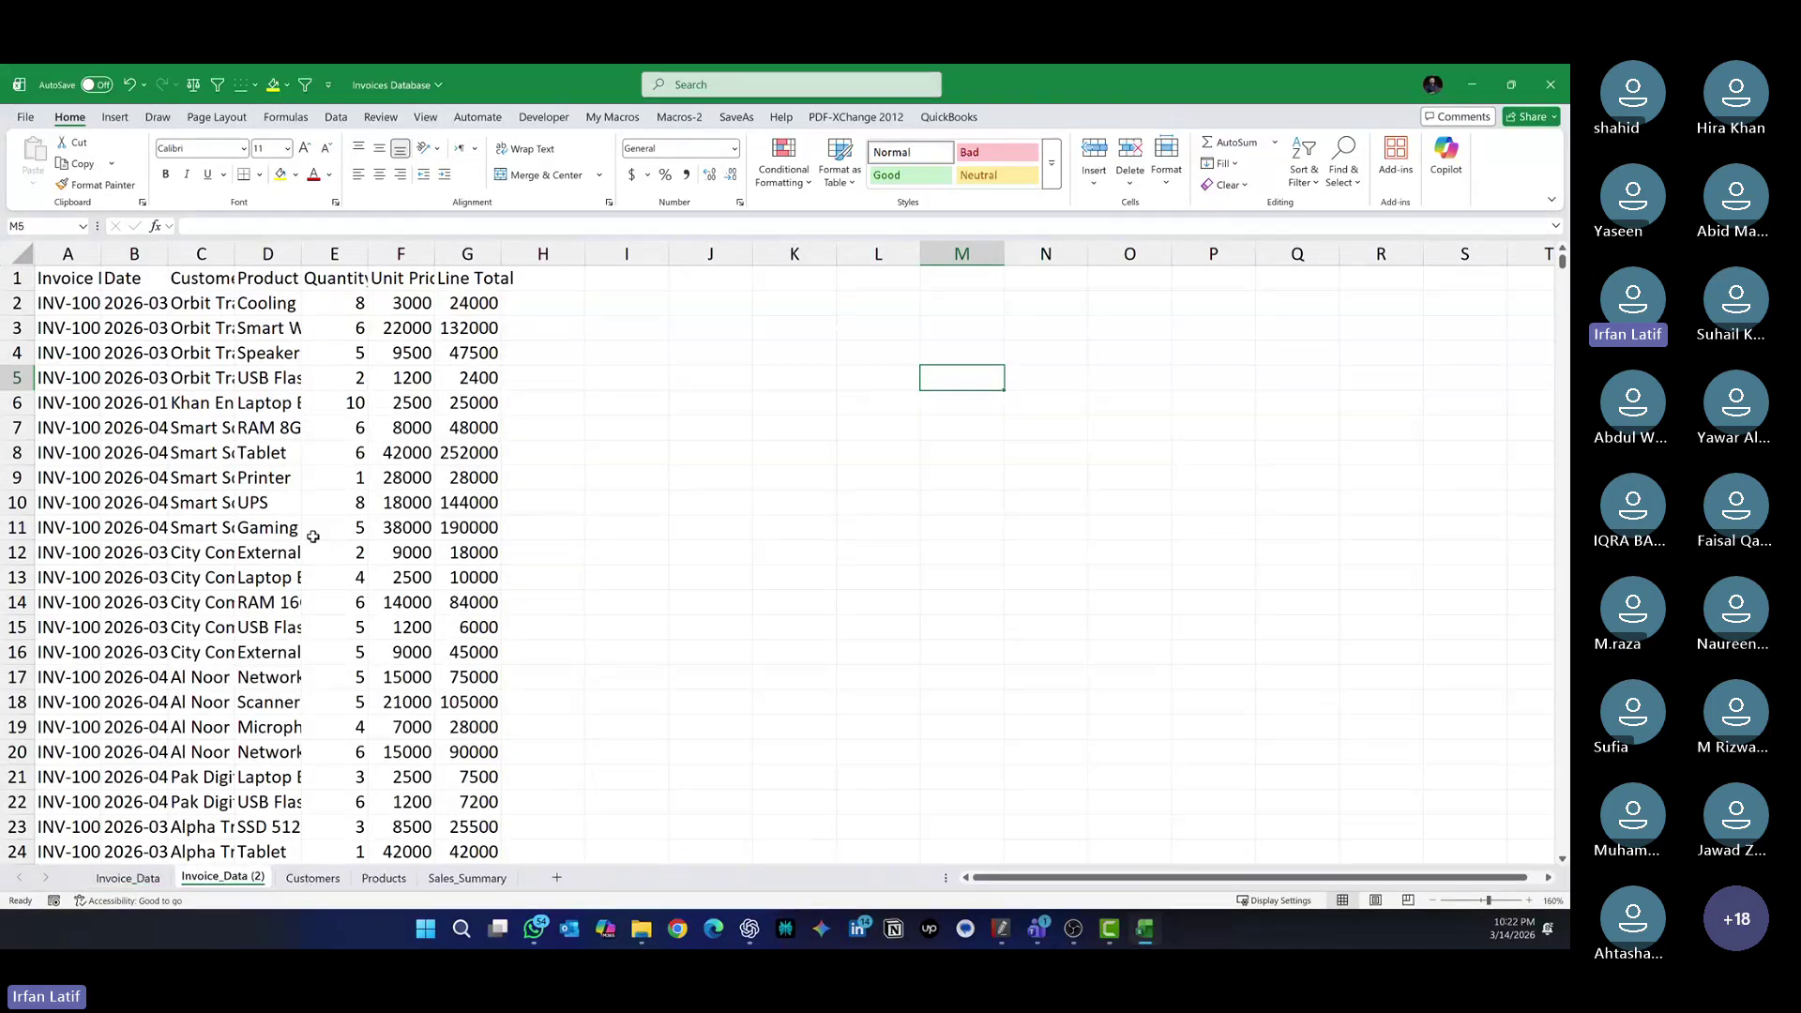
click(201, 352)
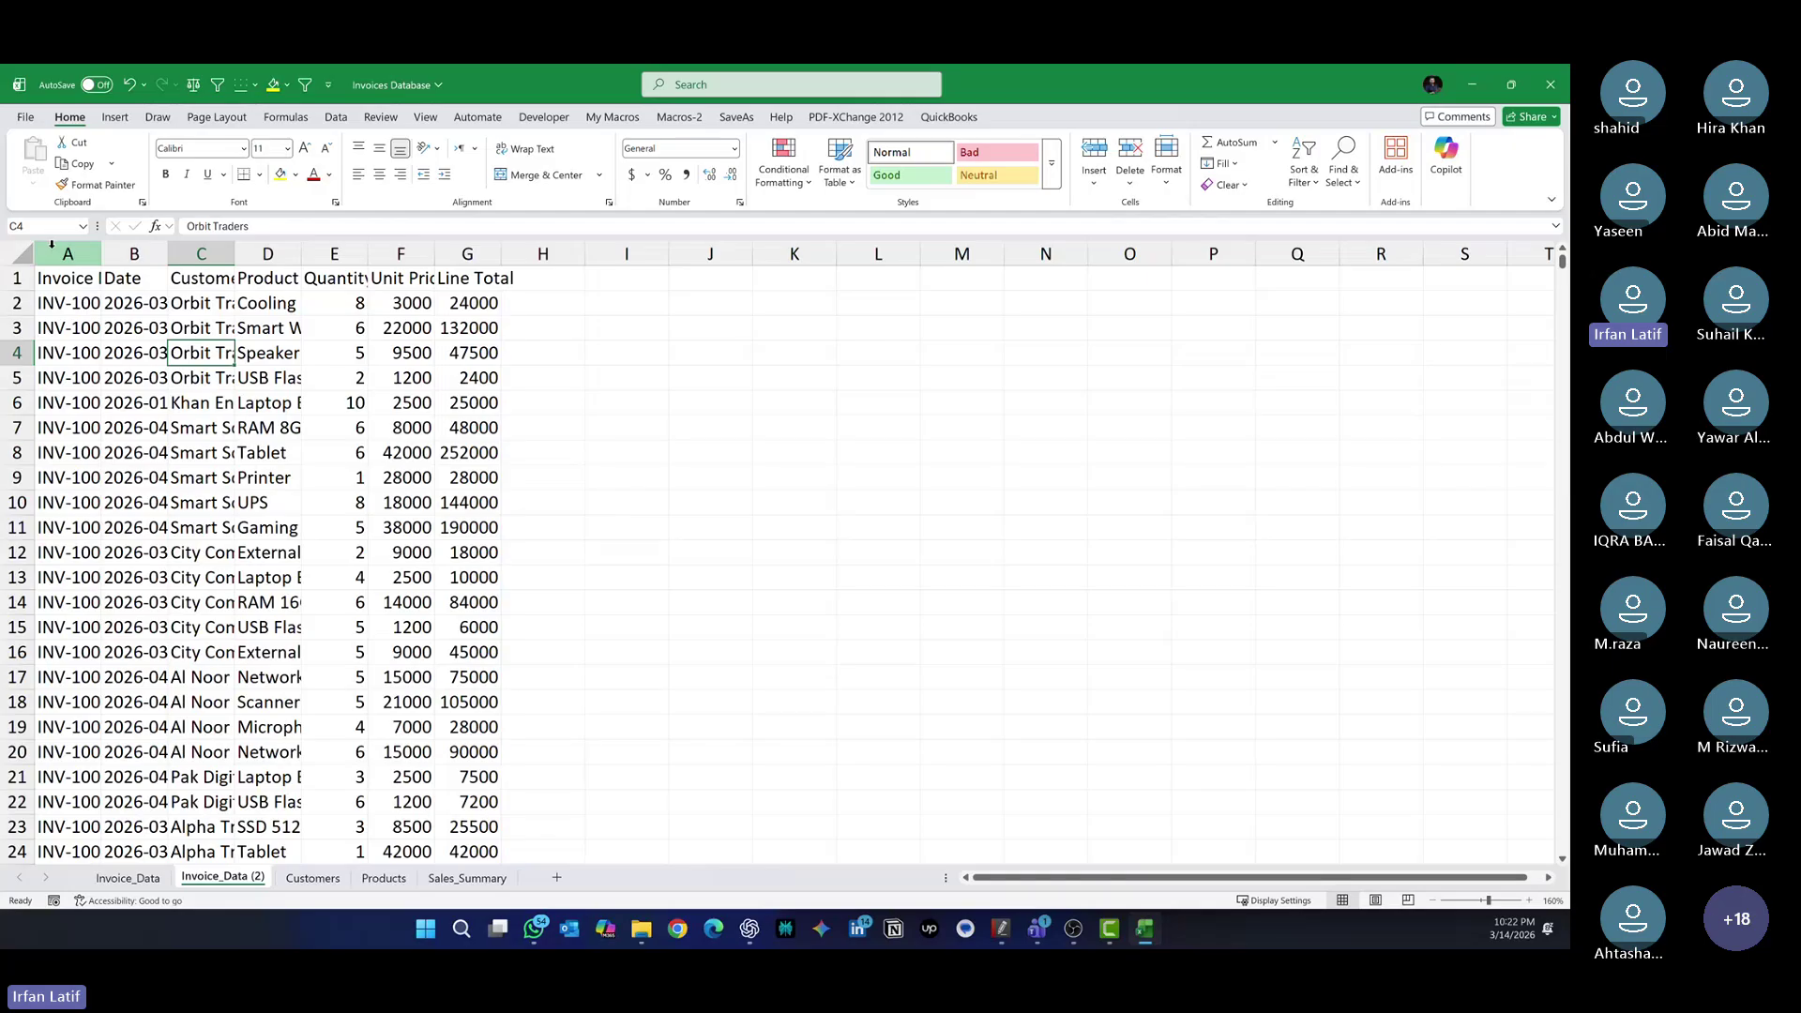
Autofit columns A to G in the copied sheet and add filters to the header row
drag(51, 246, 499, 254)
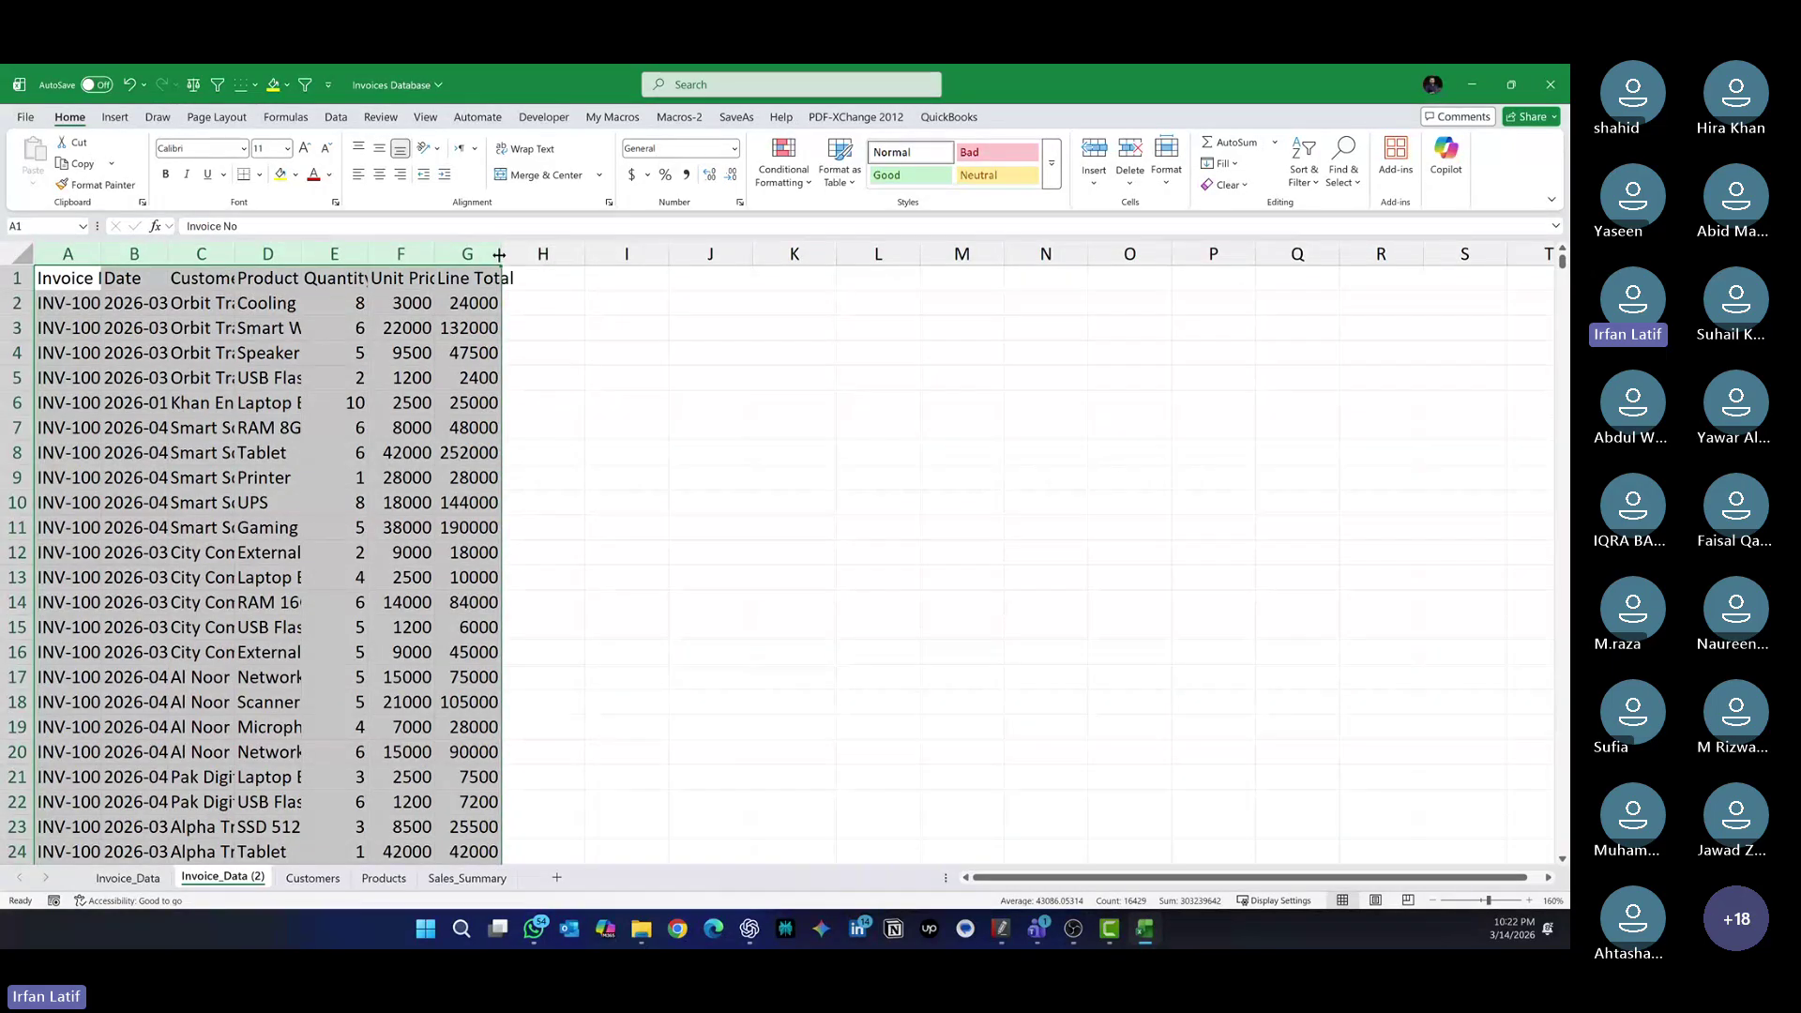
double_click(499, 255)
click(476, 358)
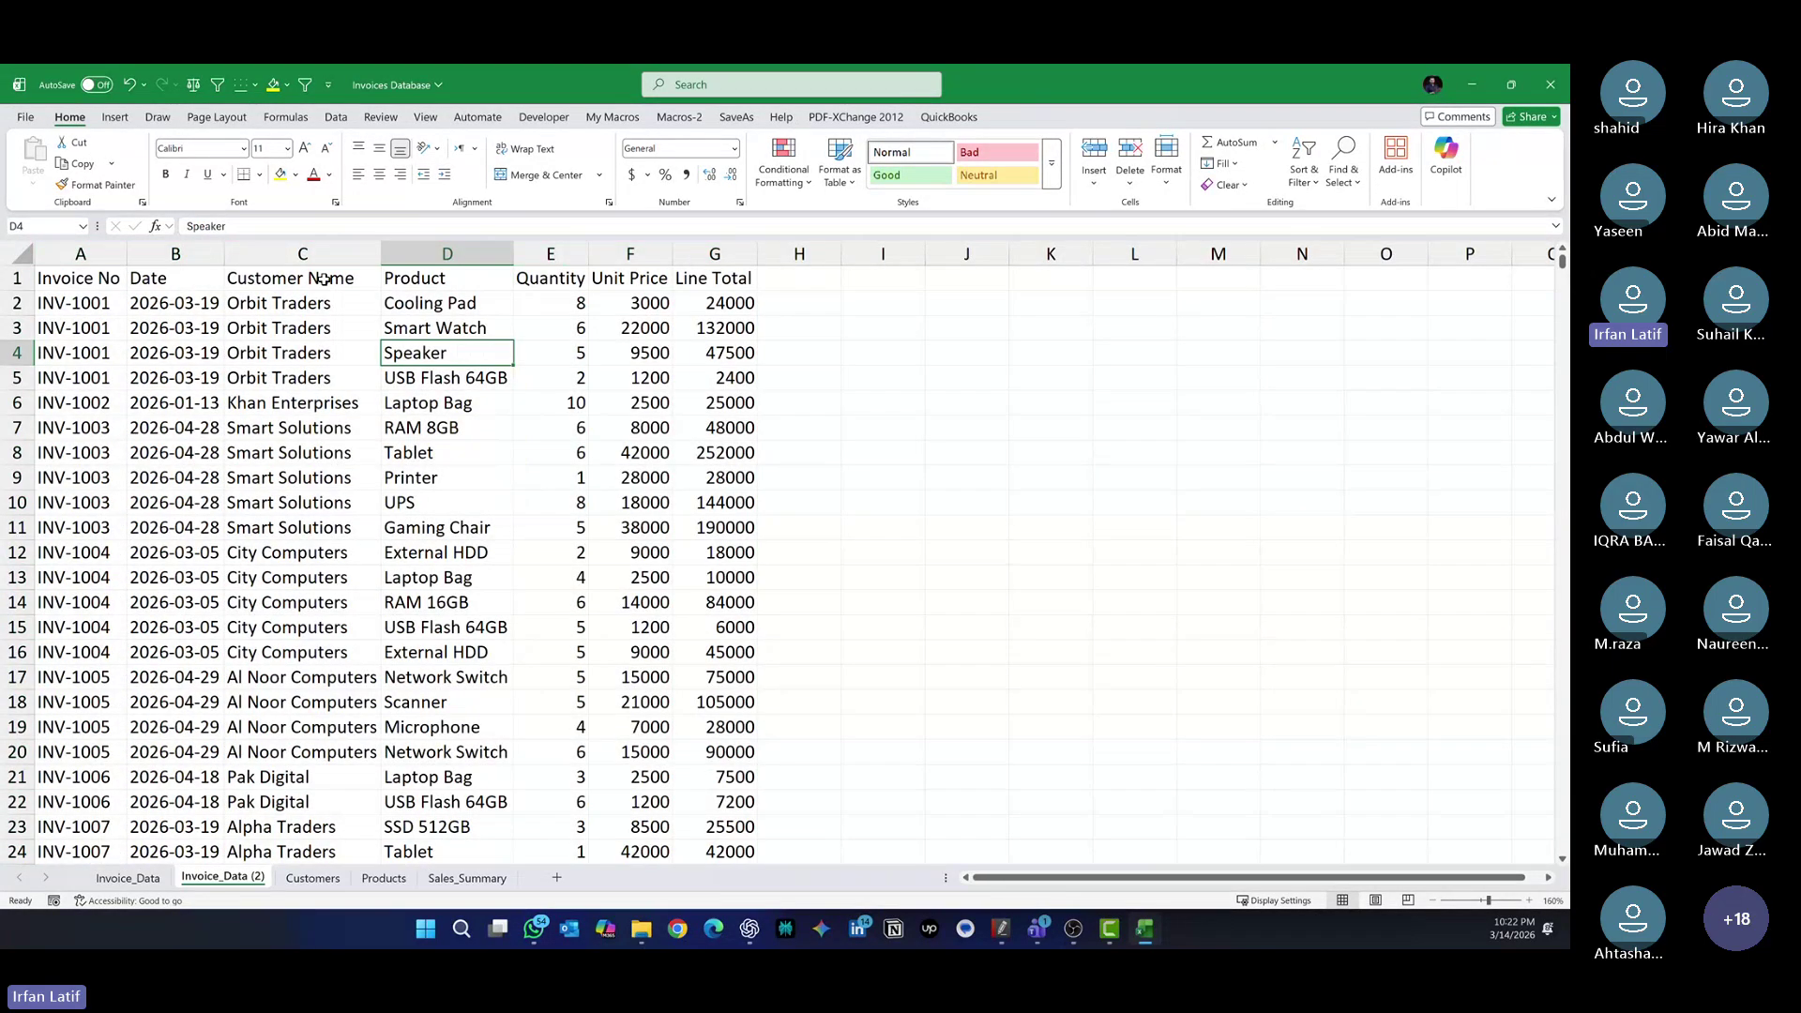
click(322, 279)
key(ctrl+shift+l)
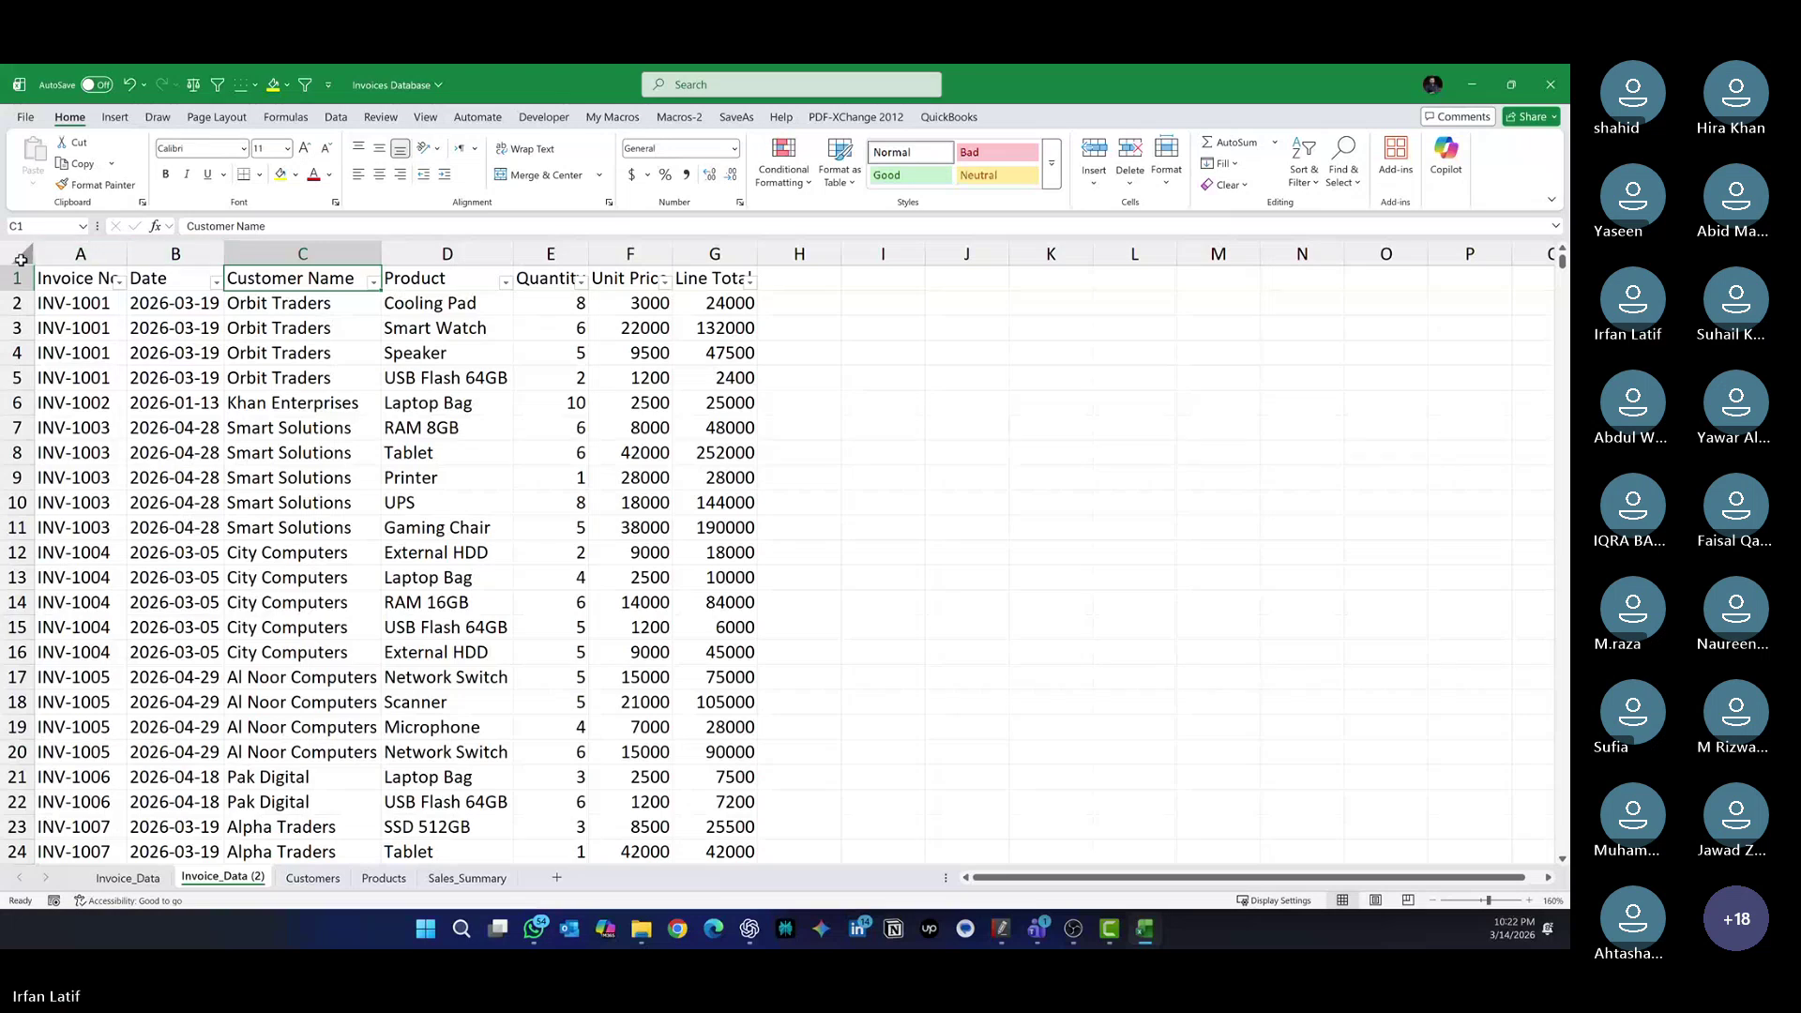
Centre the contents of the whole sheet horizontally and autofit all columns again
click(20, 260)
click(380, 177)
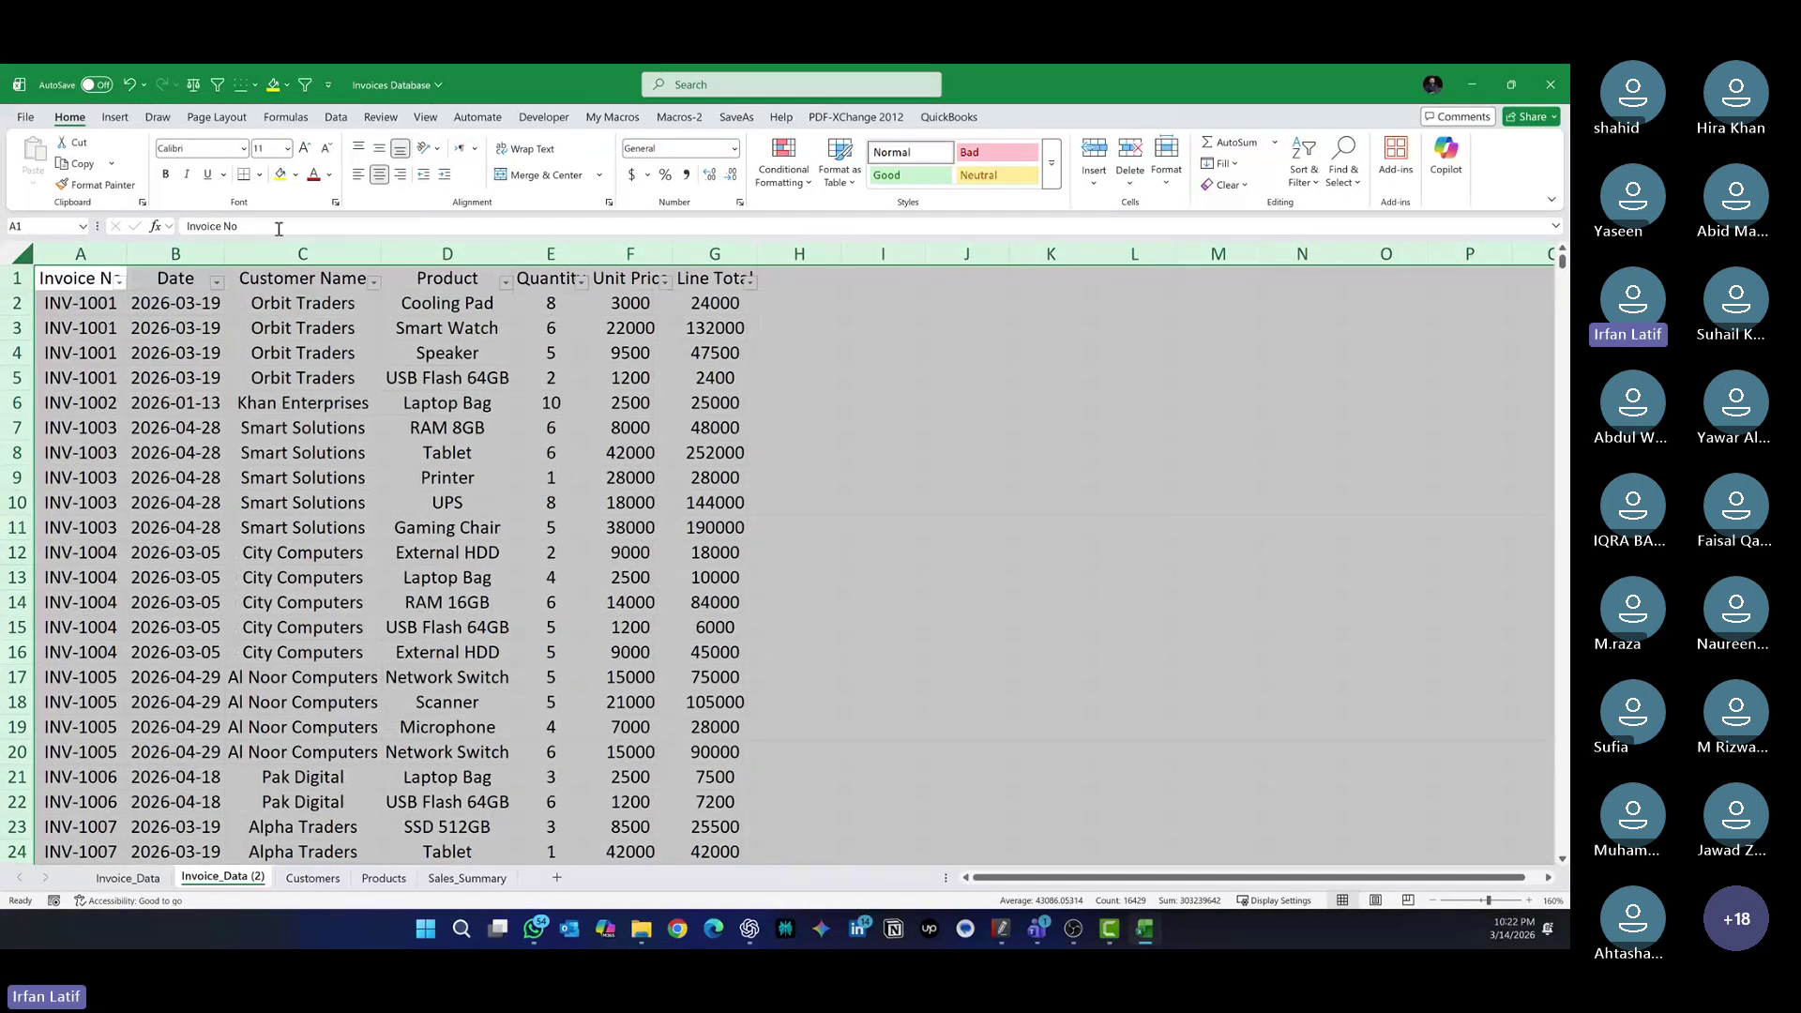
click(19, 254)
double_click(127, 254)
Format the header cells A1 to G1 with a dark blue fill and white font
click(79, 279)
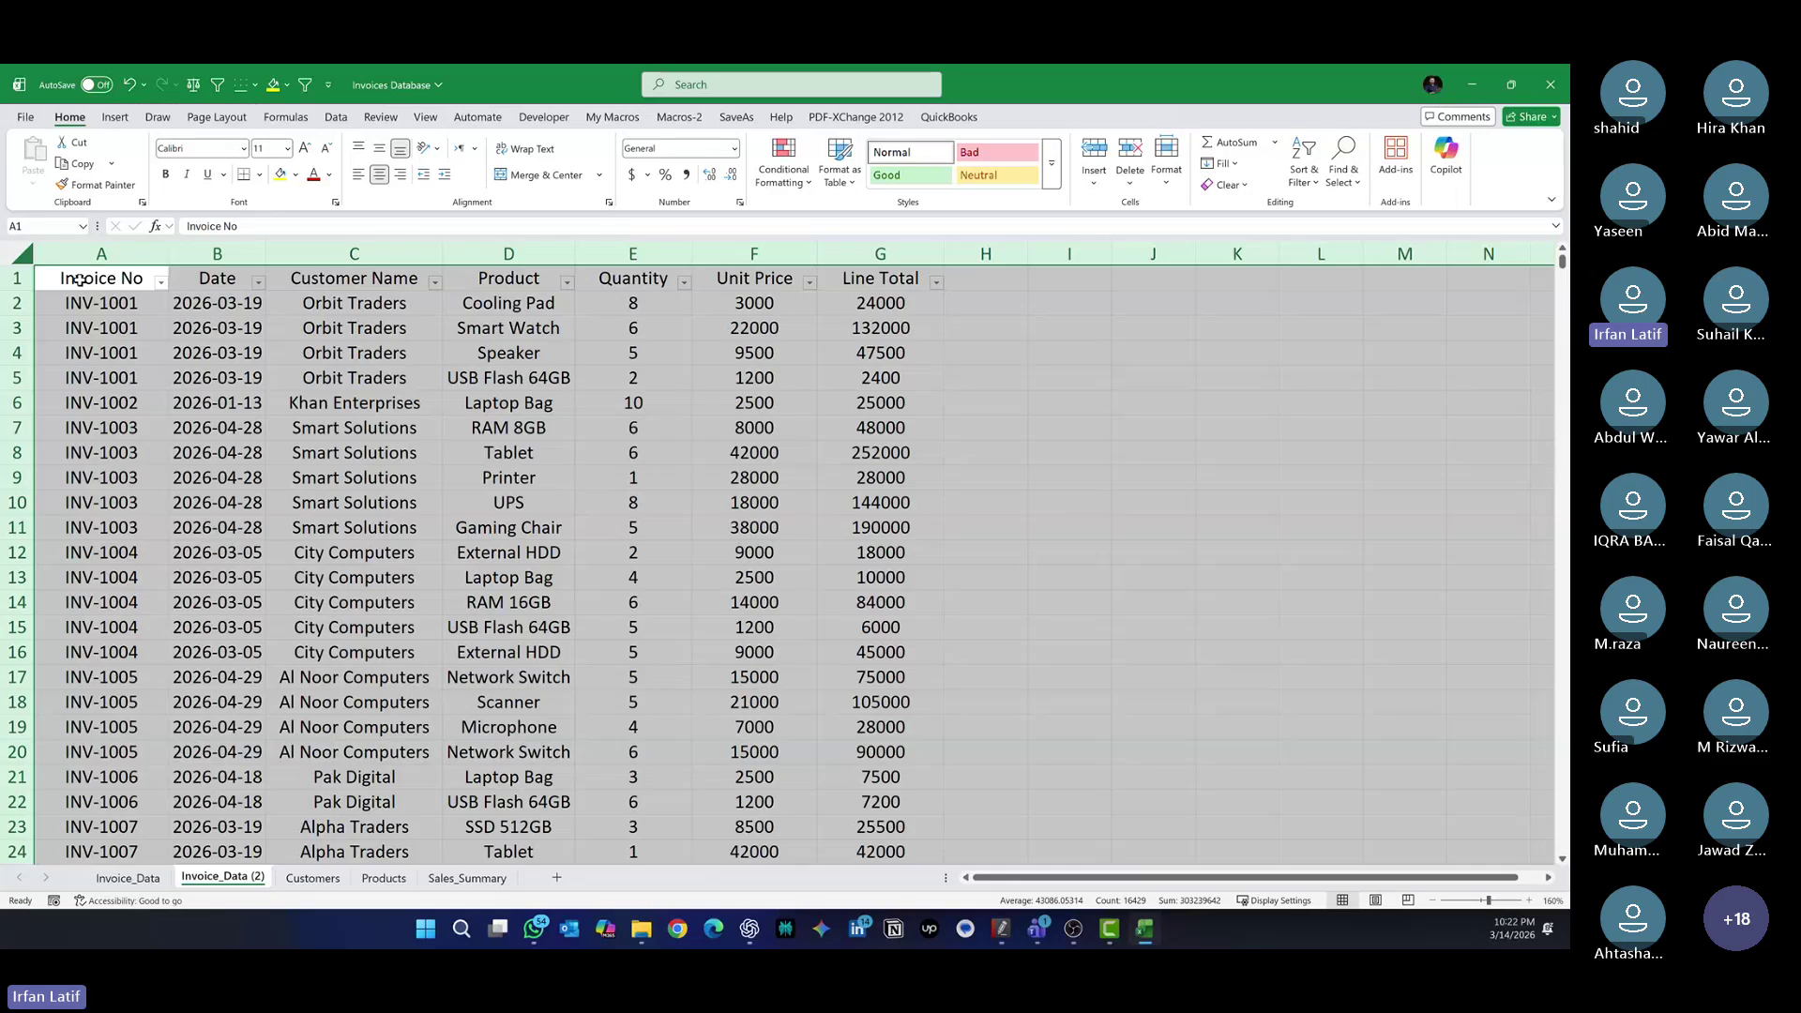
drag(80, 279, 937, 279)
click(295, 174)
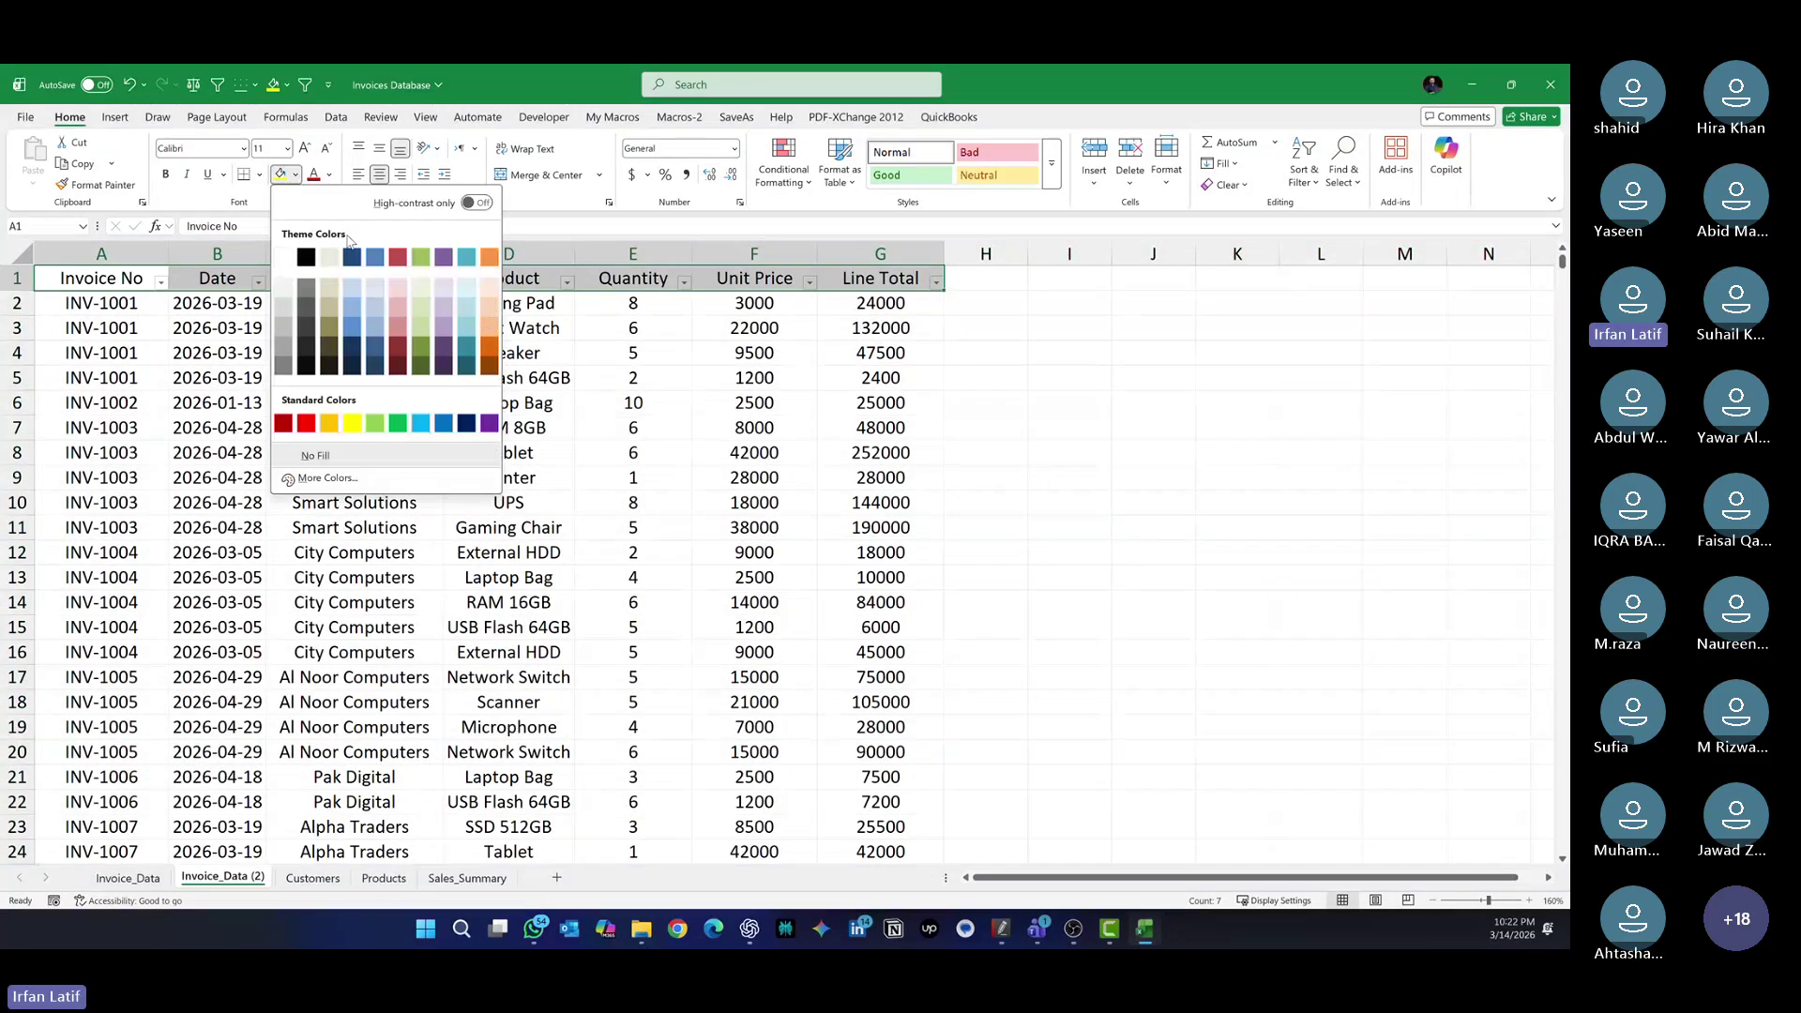
click(466, 423)
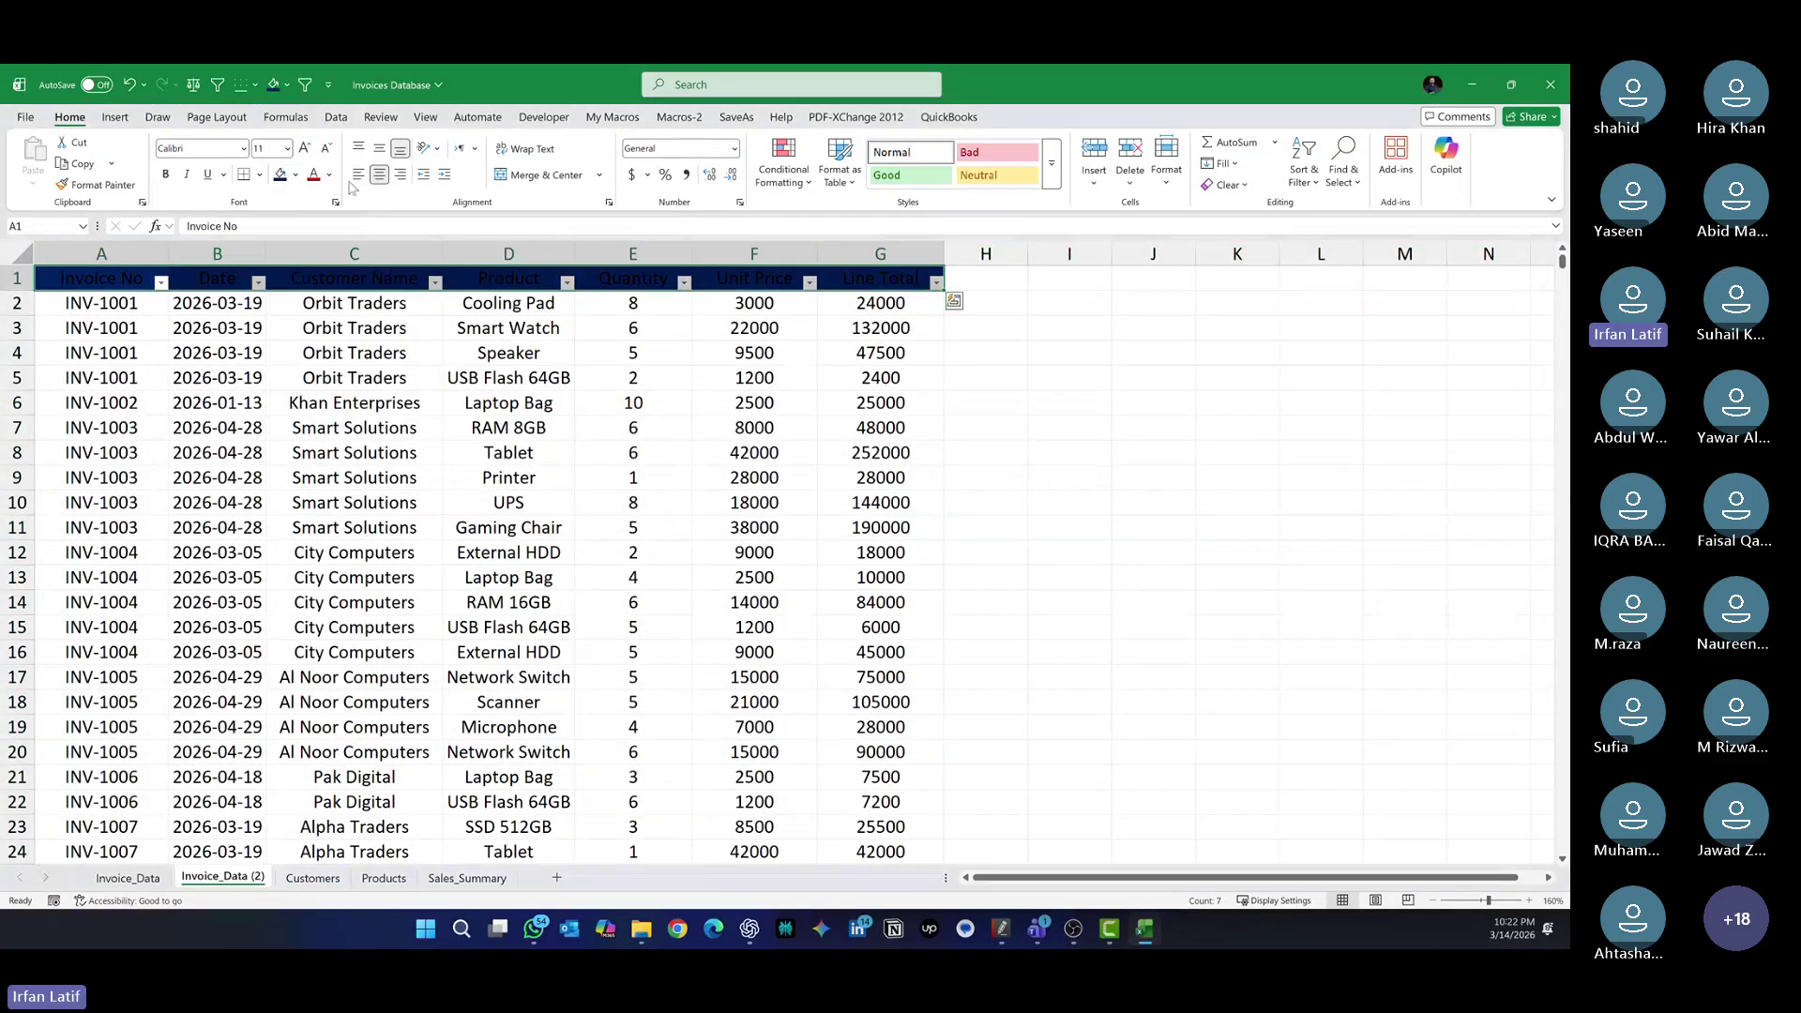
click(329, 175)
click(321, 277)
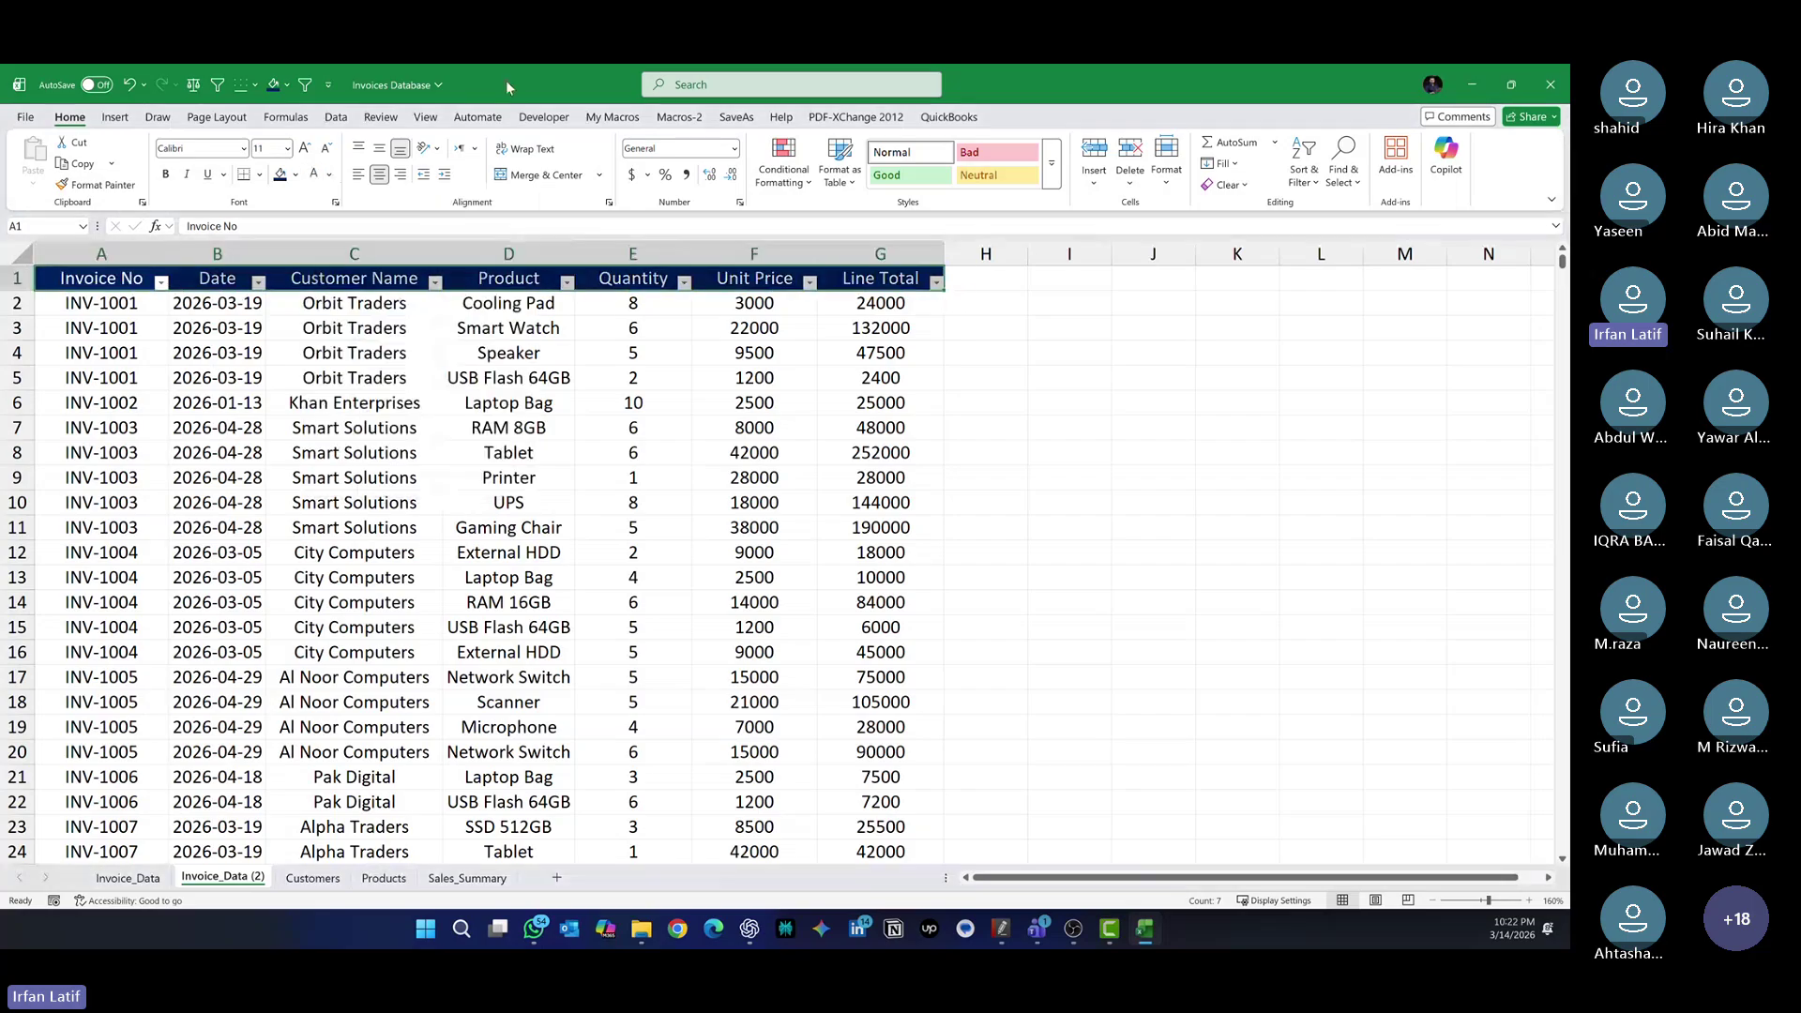
Freeze the top row of the sheet and check it by scrolling through the data
click(425, 117)
click(881, 173)
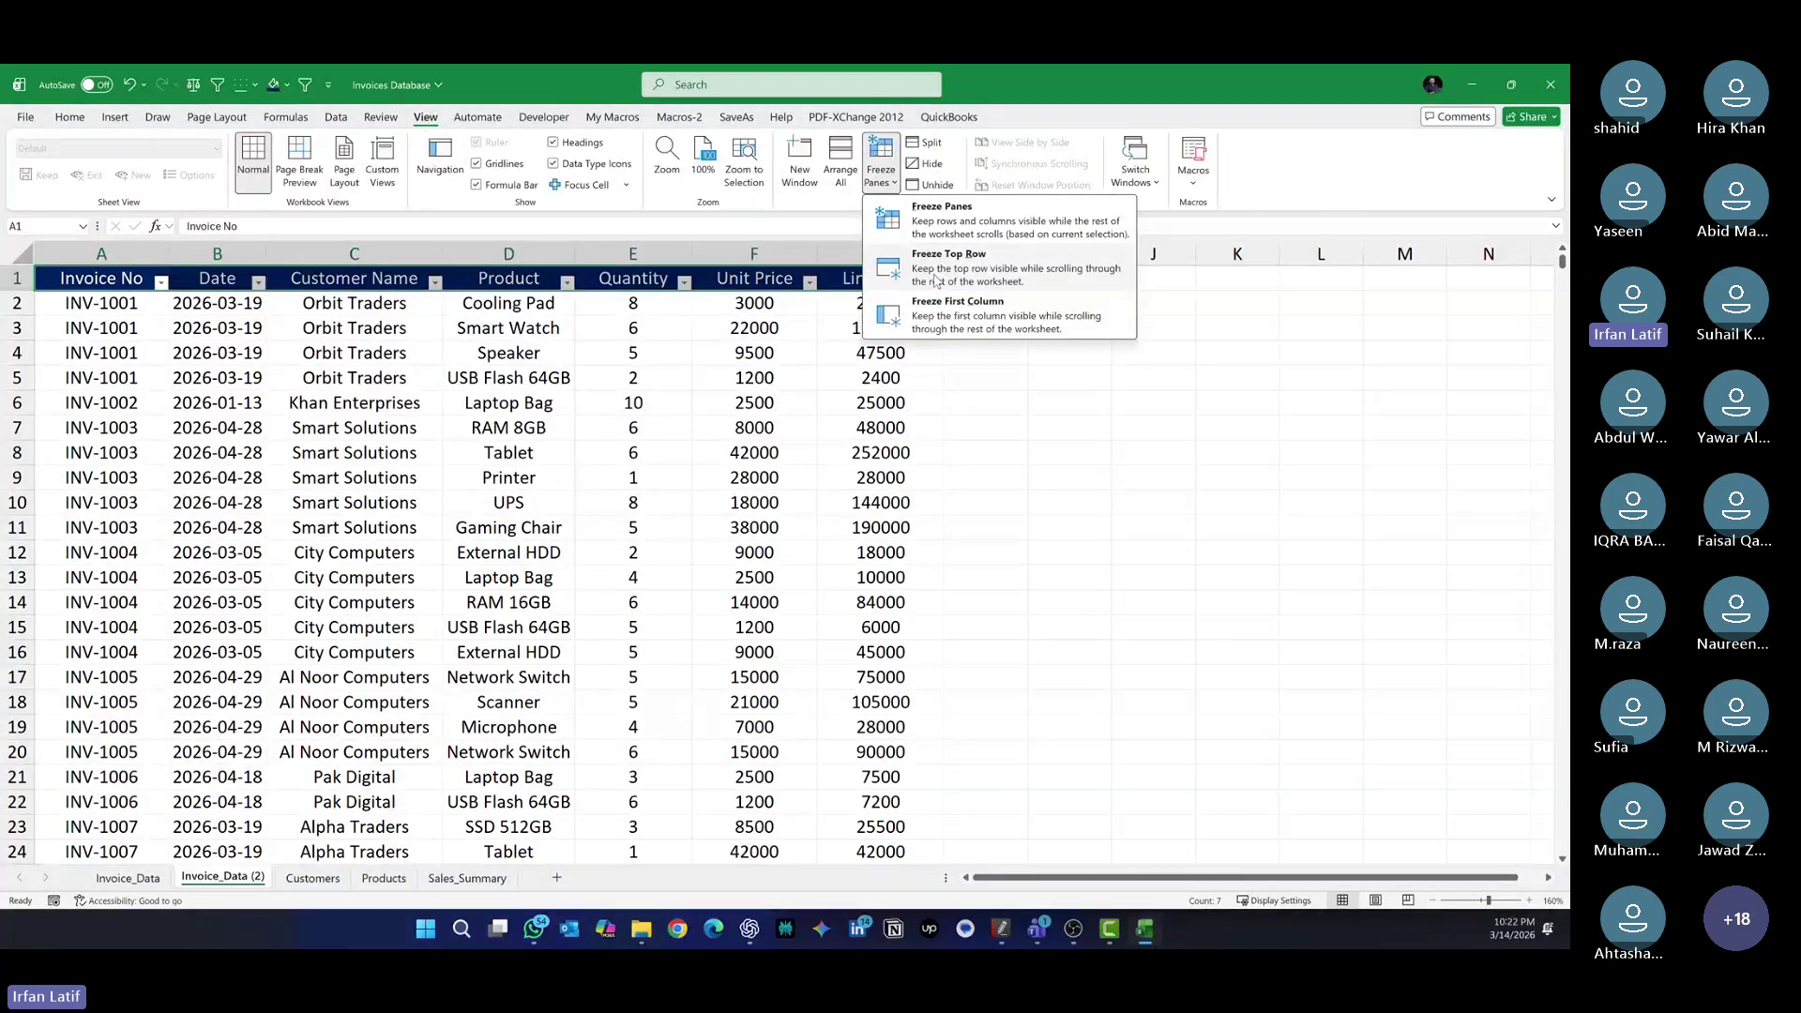
click(948, 257)
click(684, 379)
scroll(690, 403, down, 8)
scroll(689, 416, up, 8)
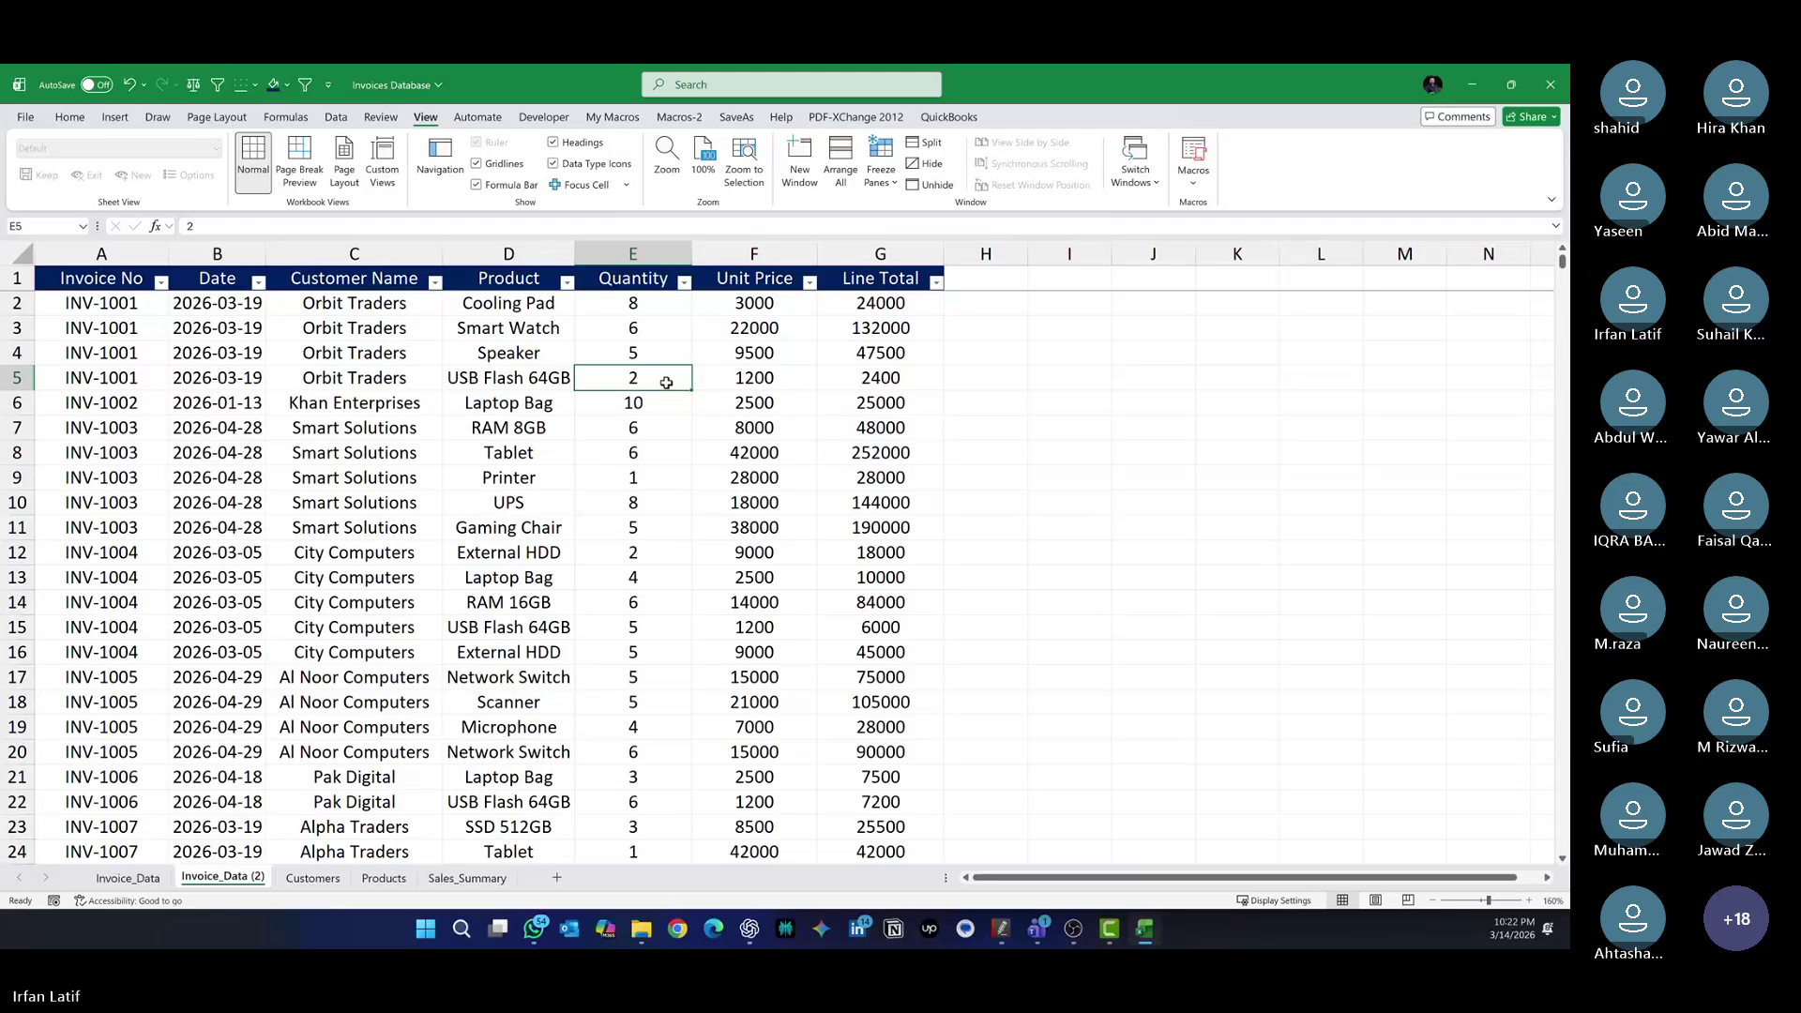
Duplicate the original Invoice_Data sheet after Invoice_Data (2) and run the My Format 1 macro on the new copy
click(159, 881)
drag(159, 880, 282, 885)
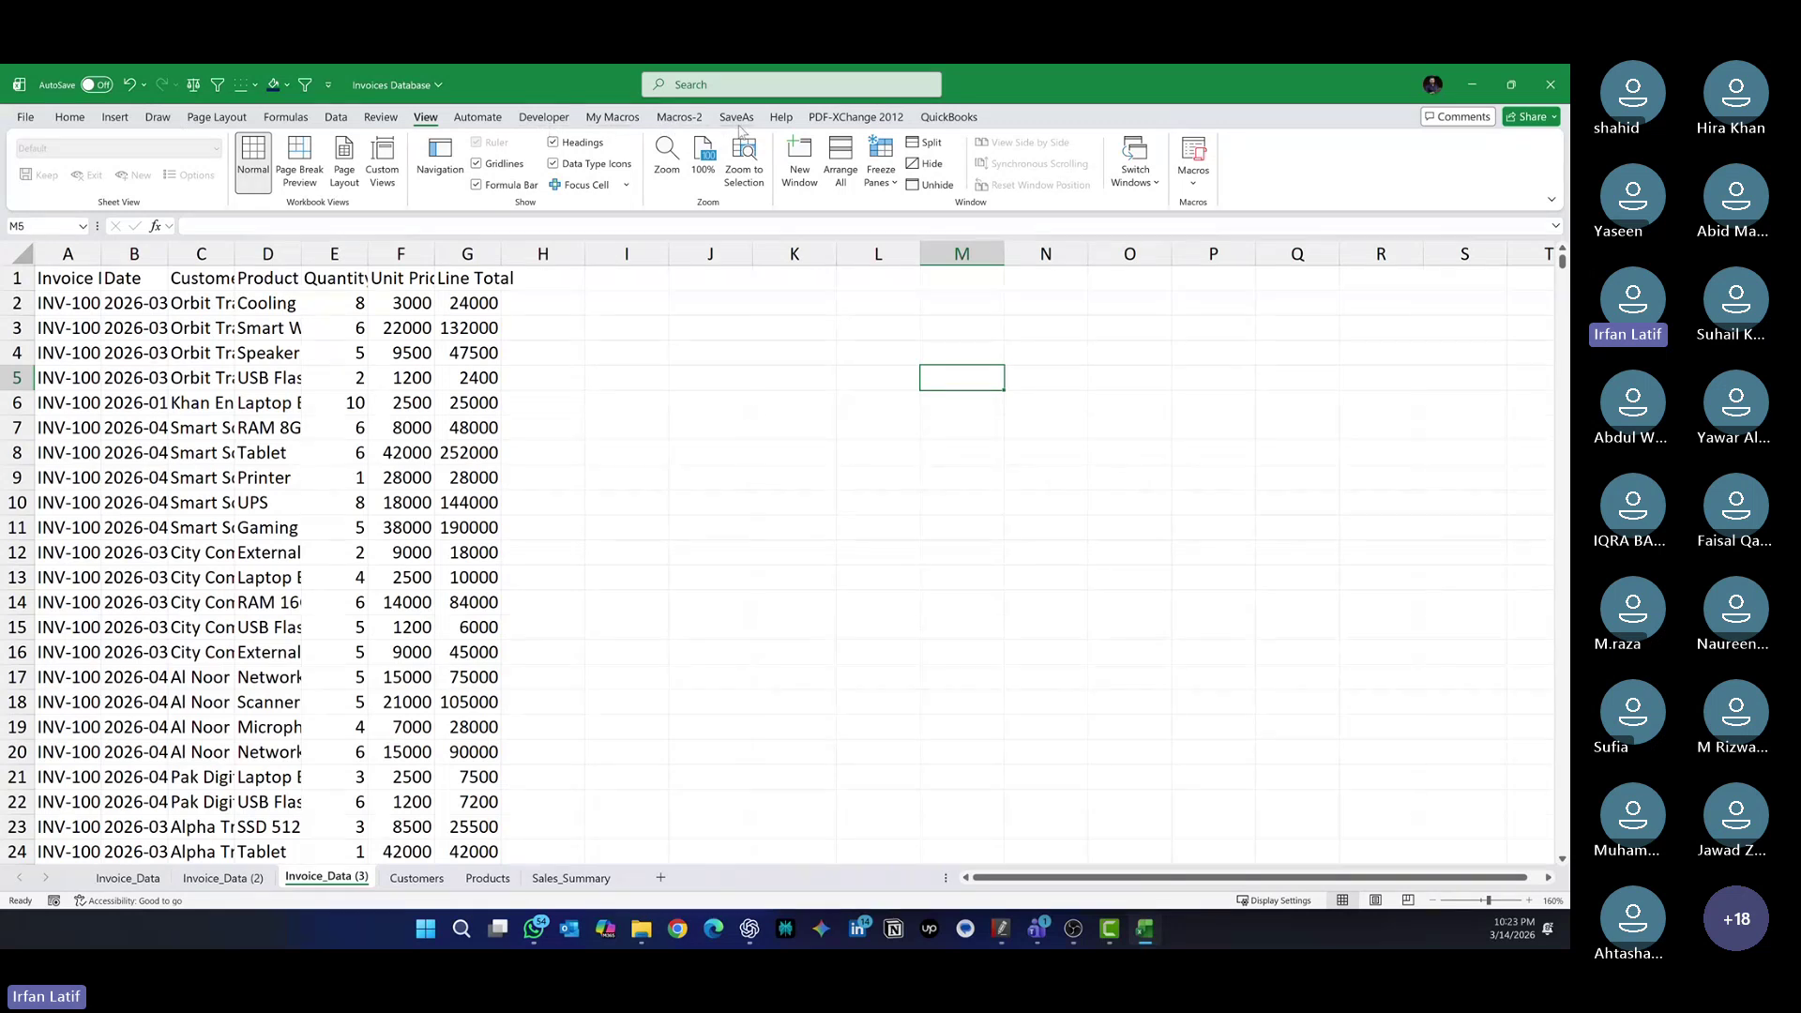
click(622, 119)
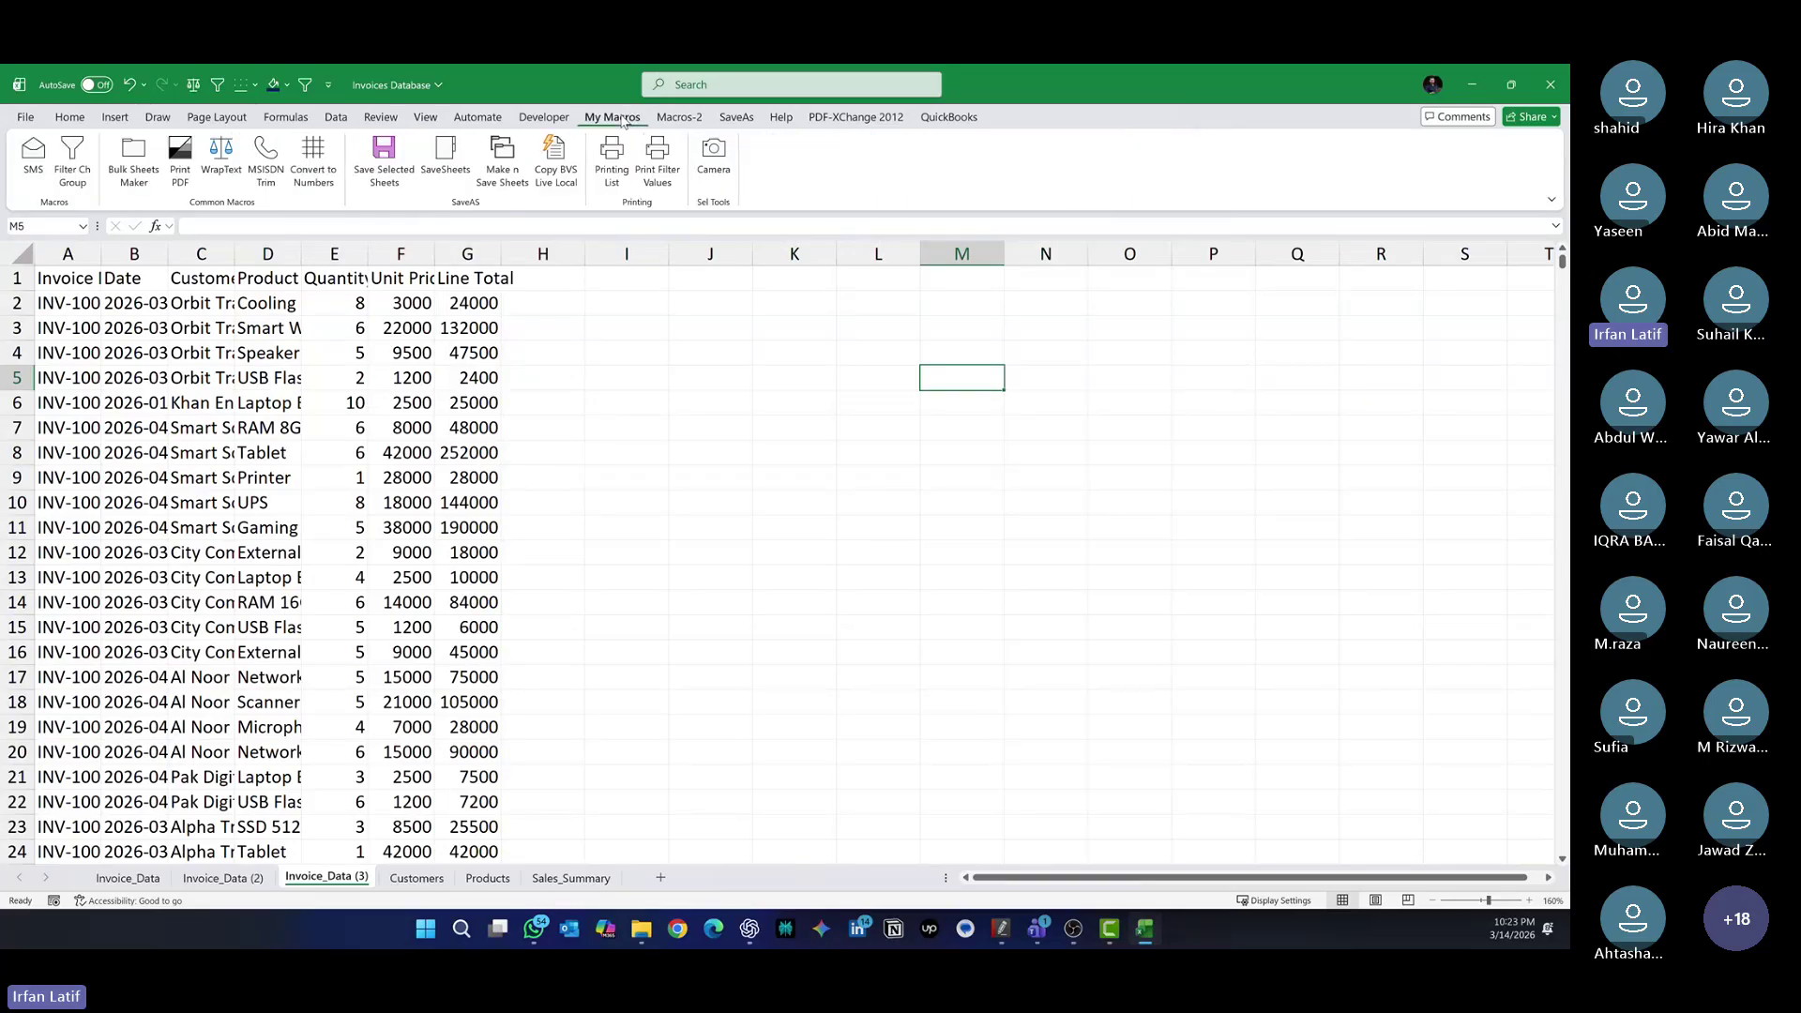
click(675, 120)
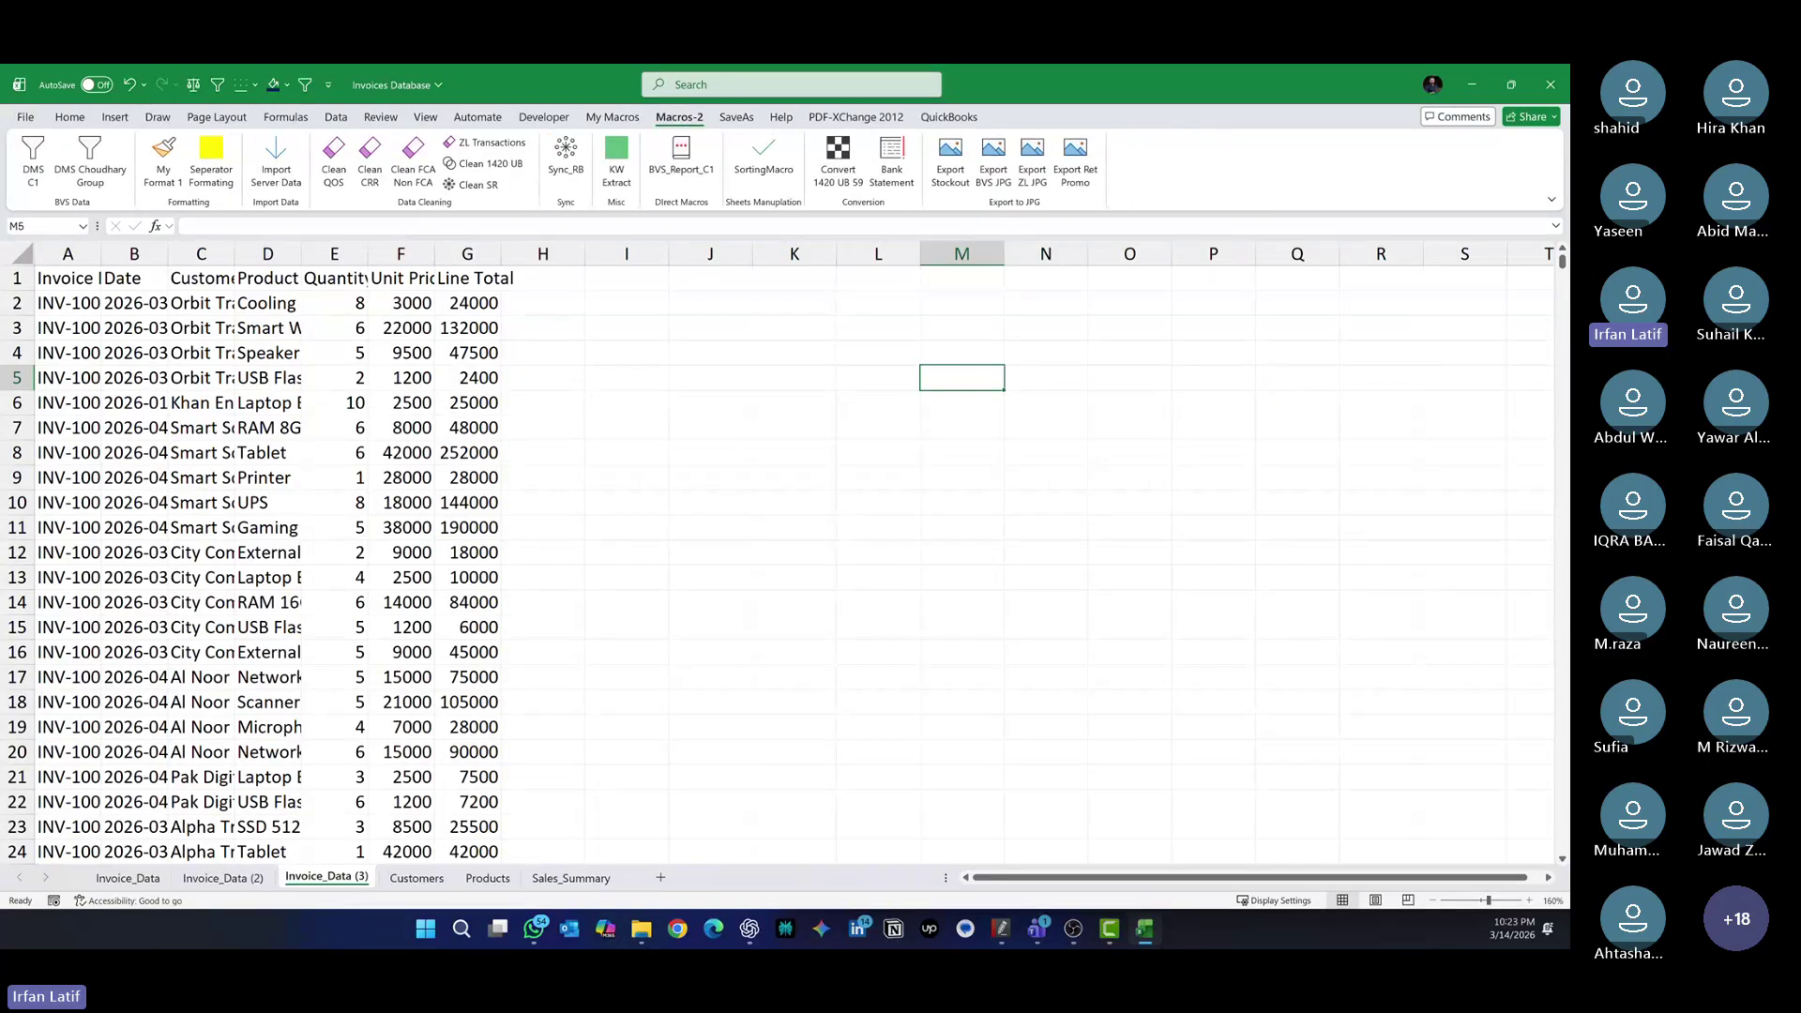
click(165, 152)
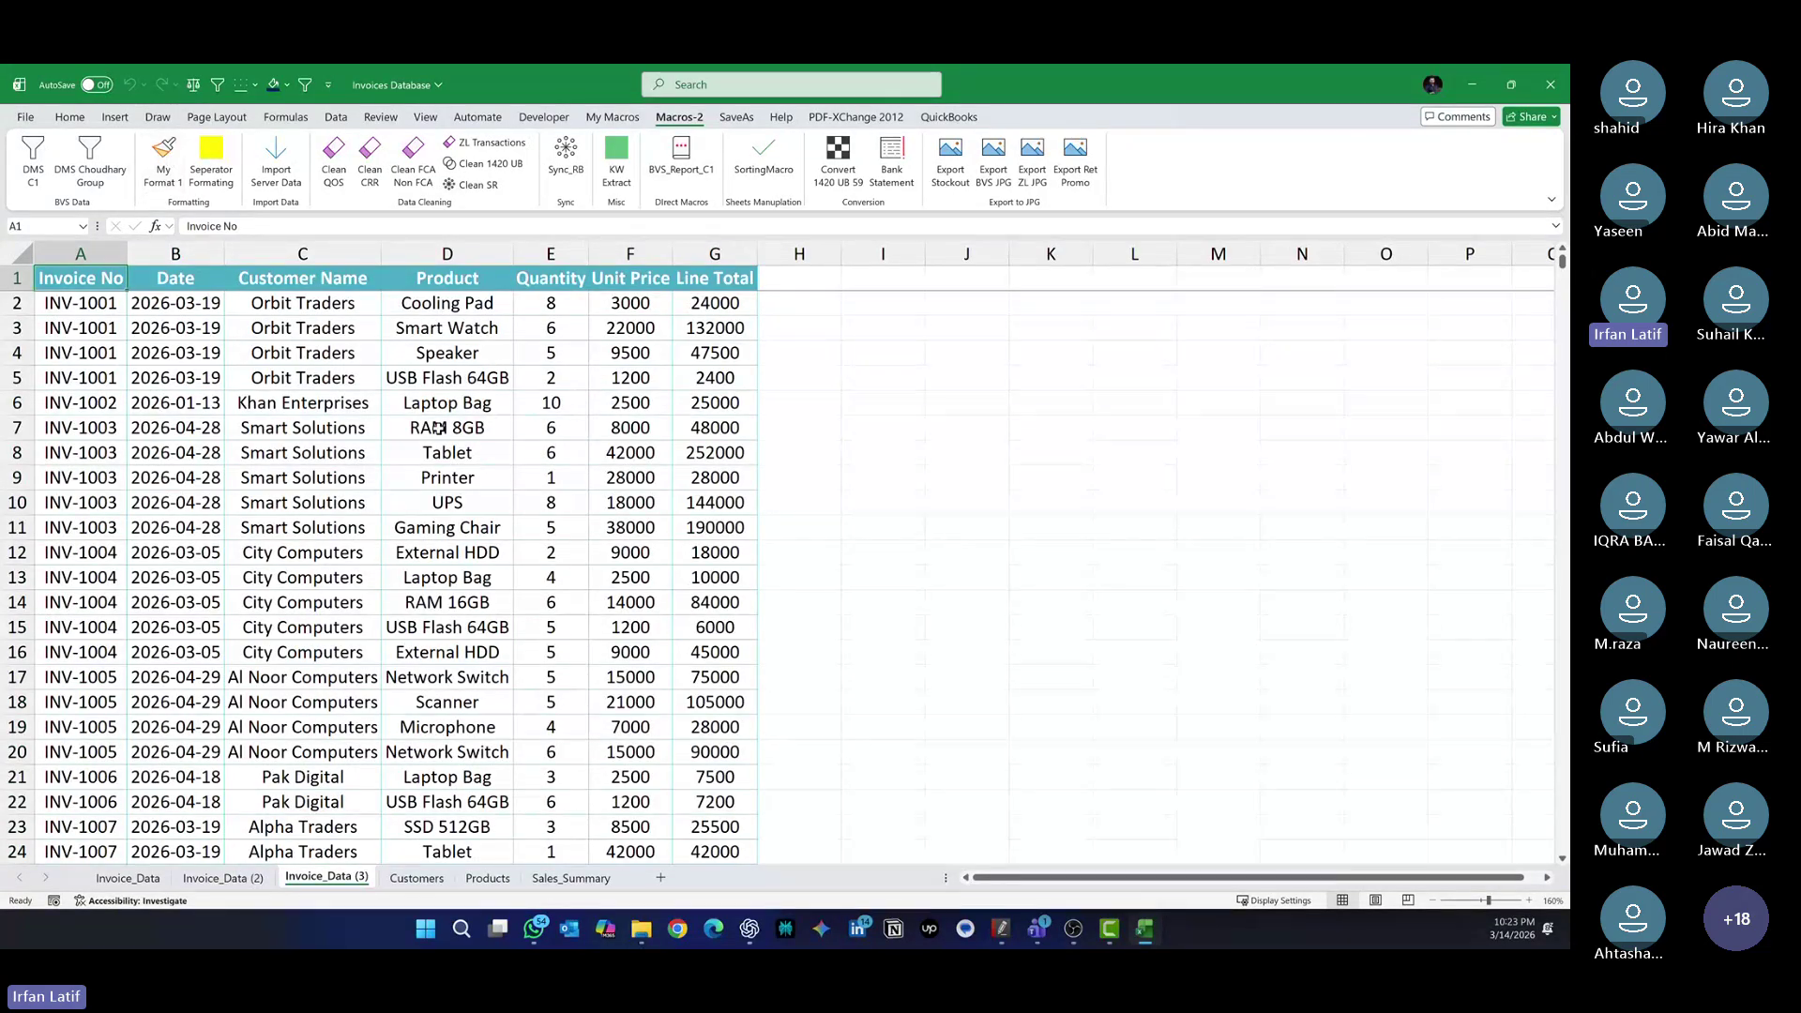
Examine the macro-formatted invoice data from the header down to the last record and return to the top
scroll(439, 428, down, 7)
scroll(439, 428, up, 7)
scroll(439, 428, down, 3)
scroll(443, 422, up, 3)
scroll(443, 423, down, 1)
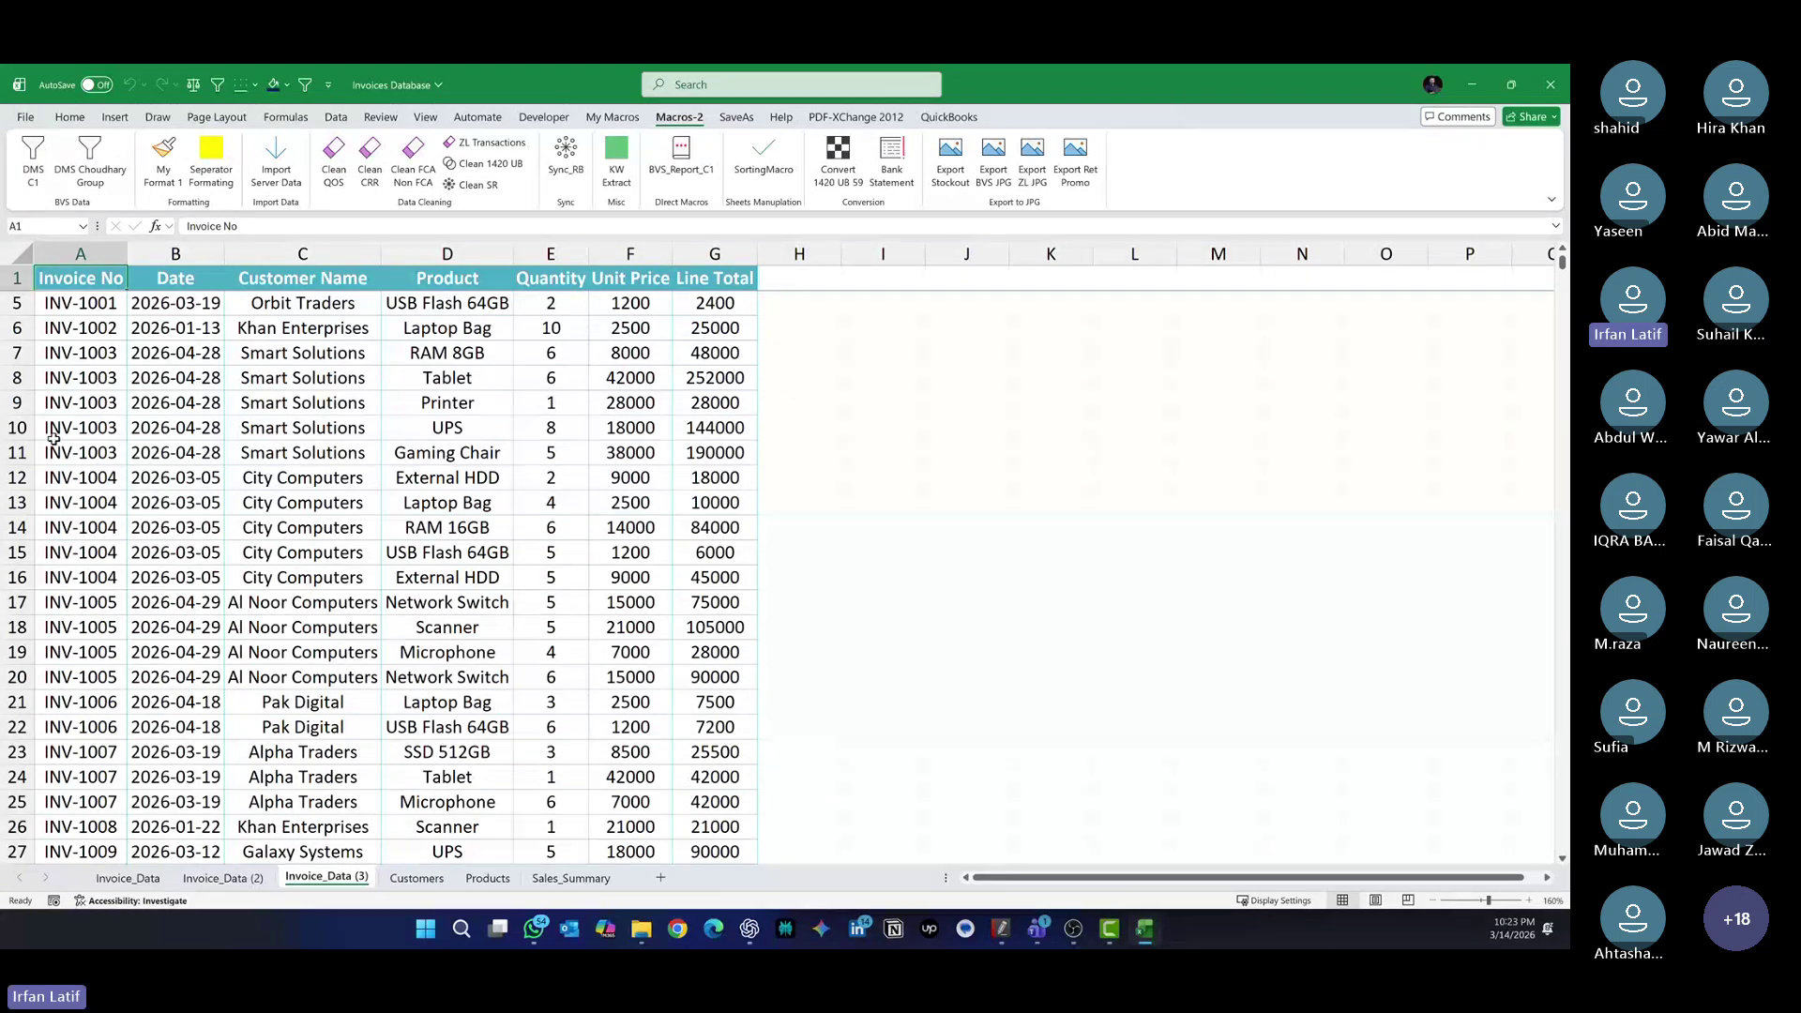
click(83, 302)
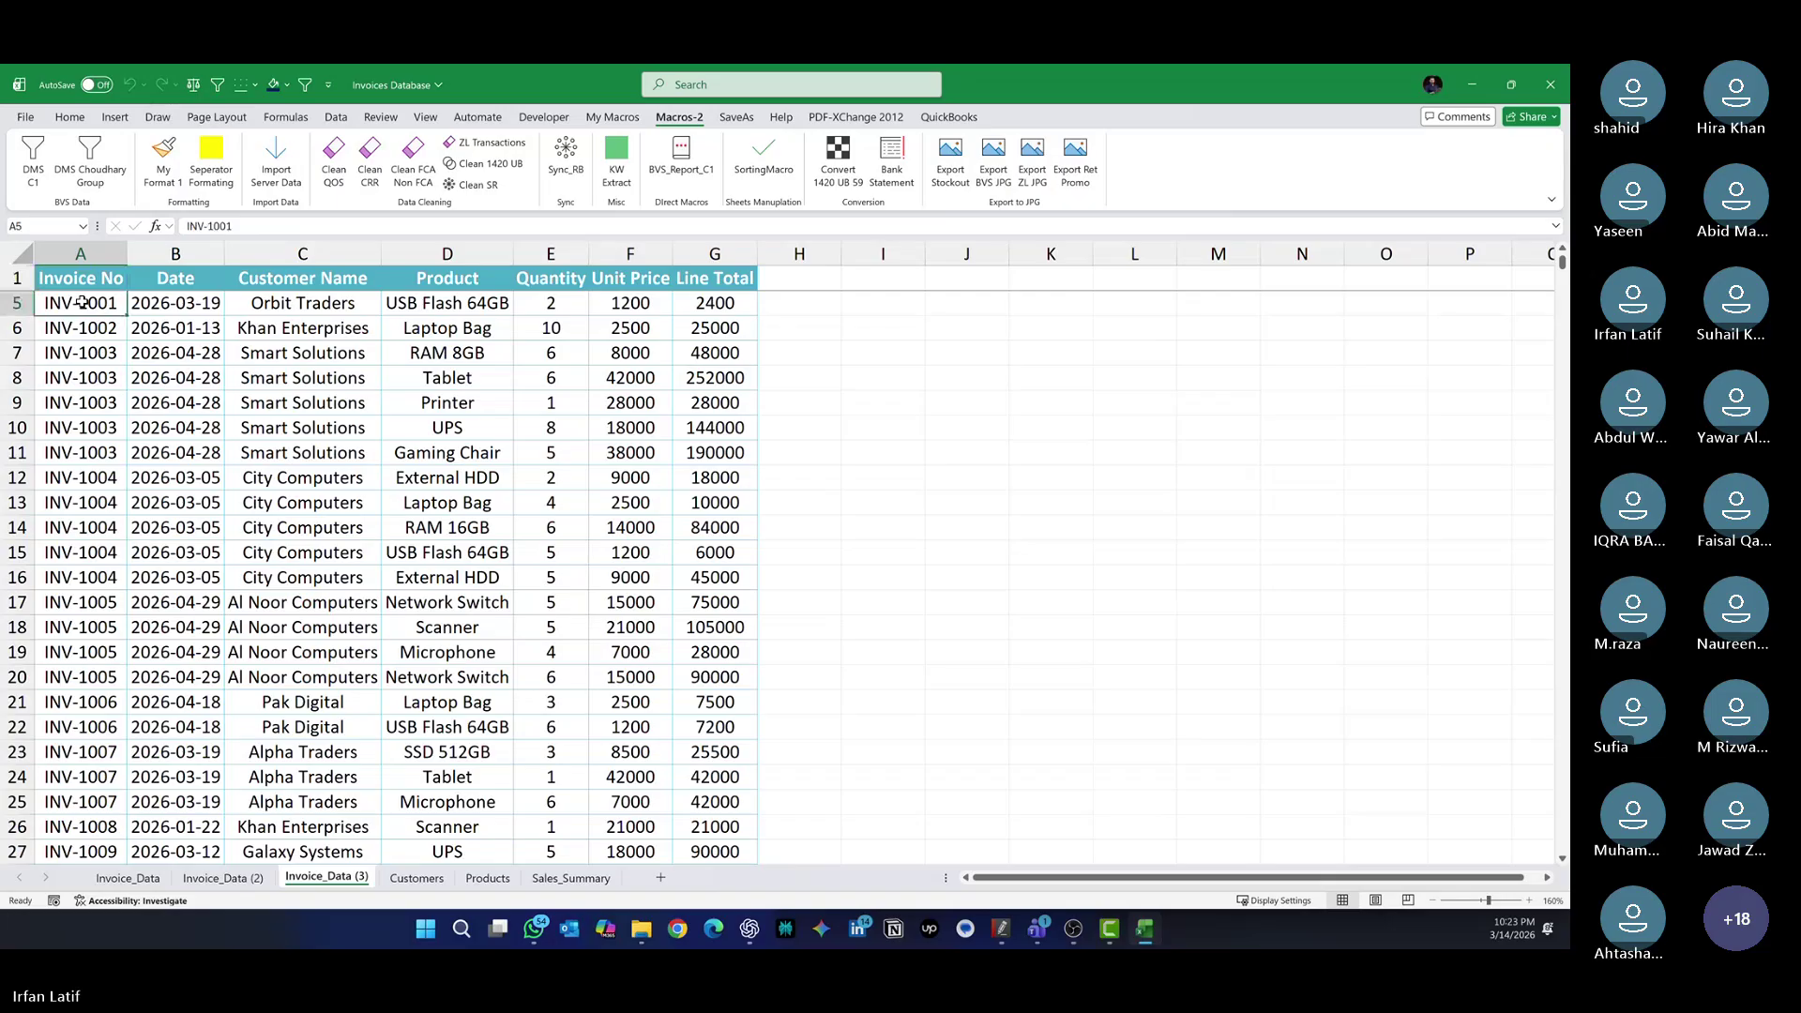
key(ctrl+Down)
key(ctrl+Up)
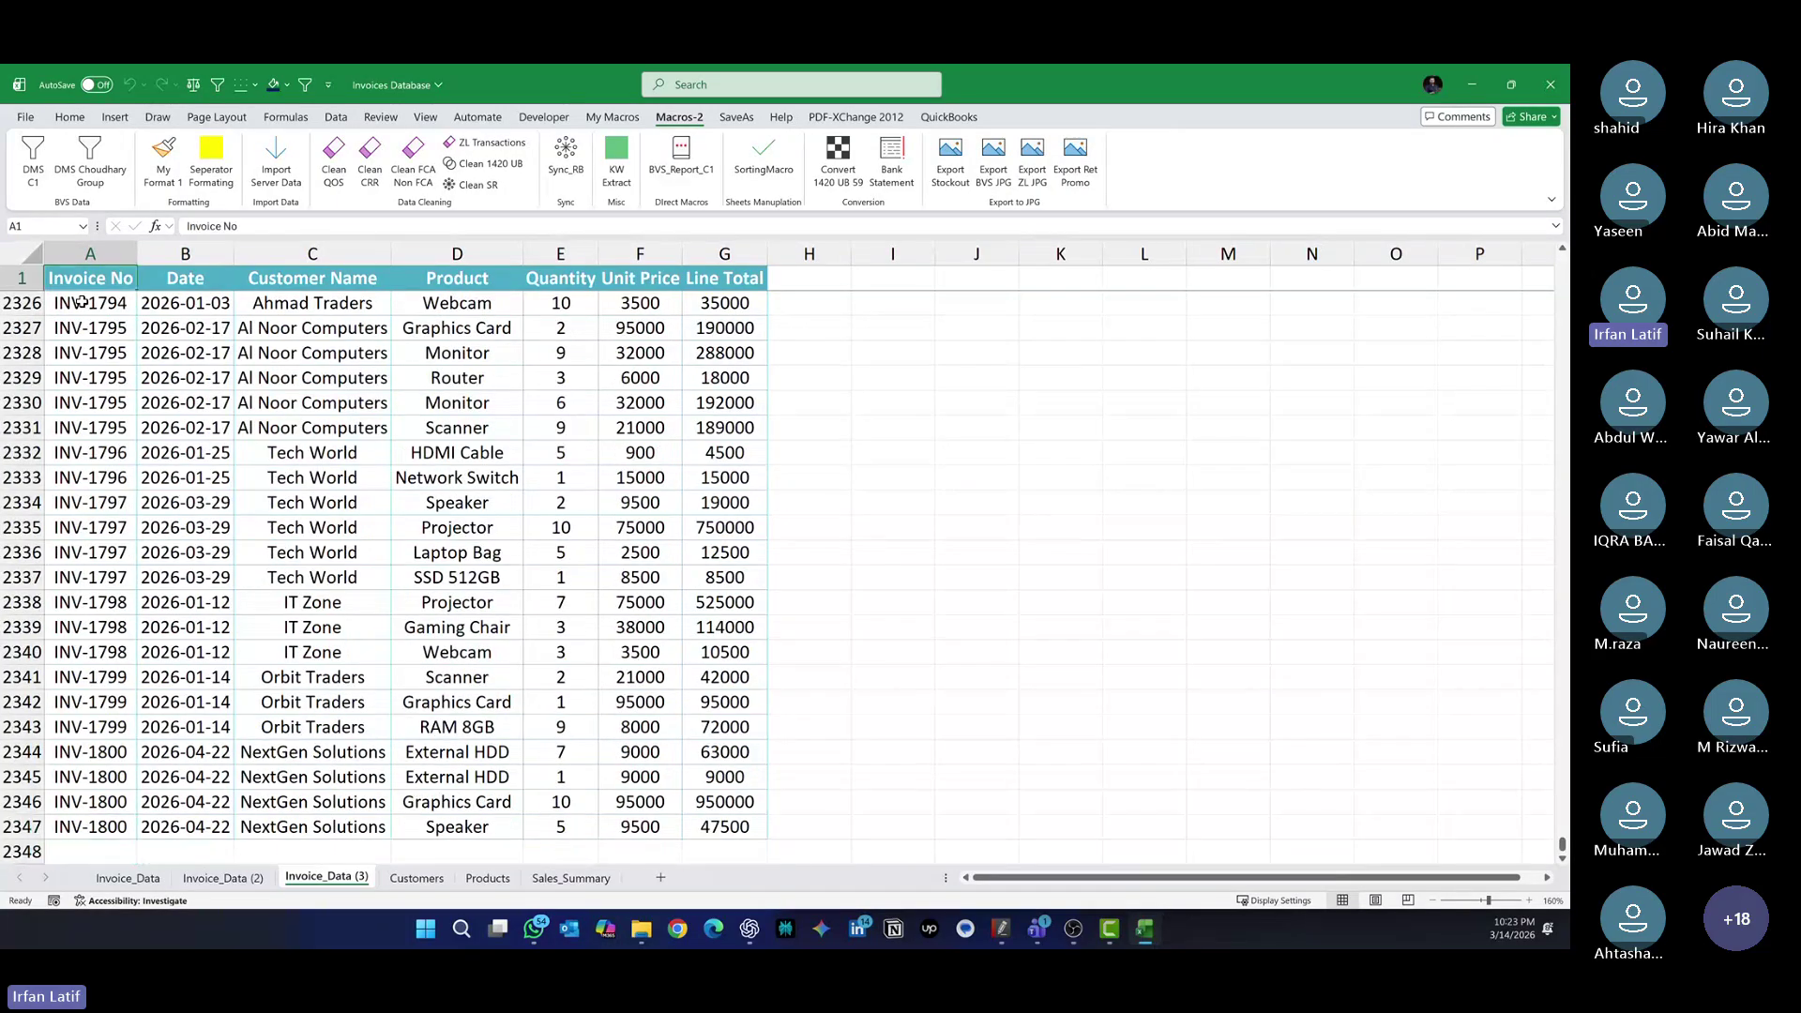
key(Down)
key(ctrl+Down)
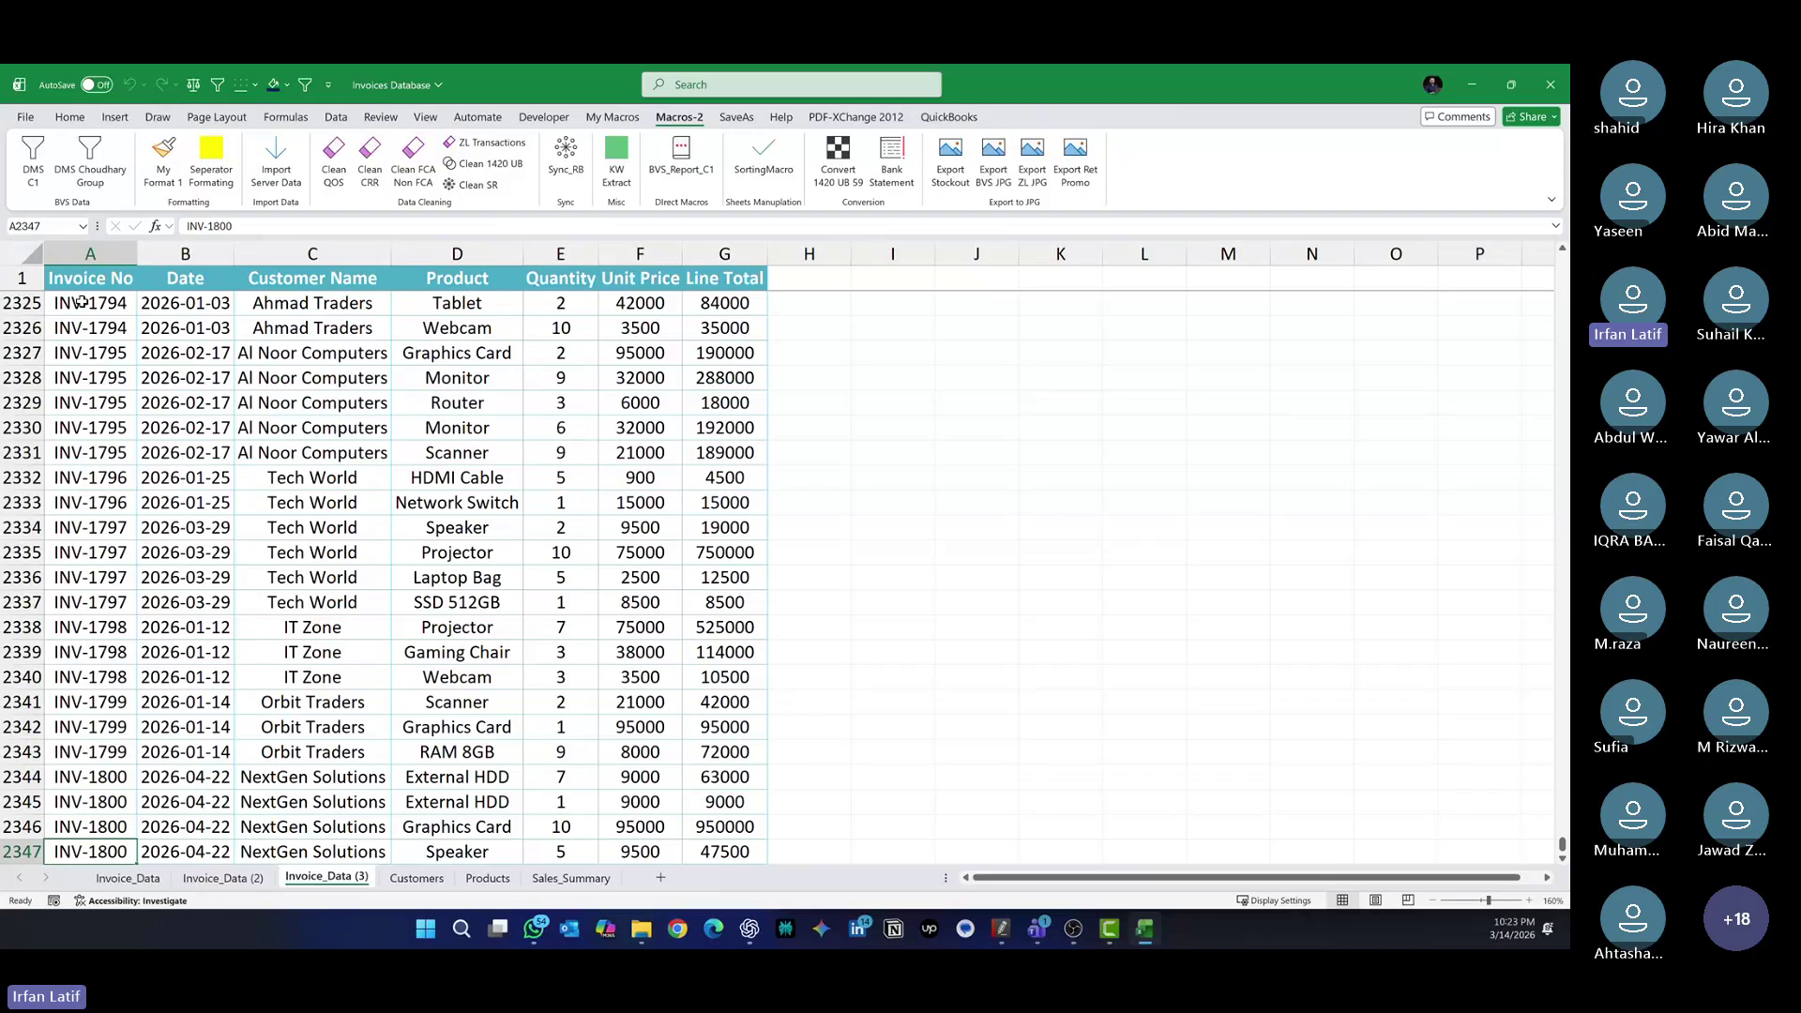
key(ctrl+Up)
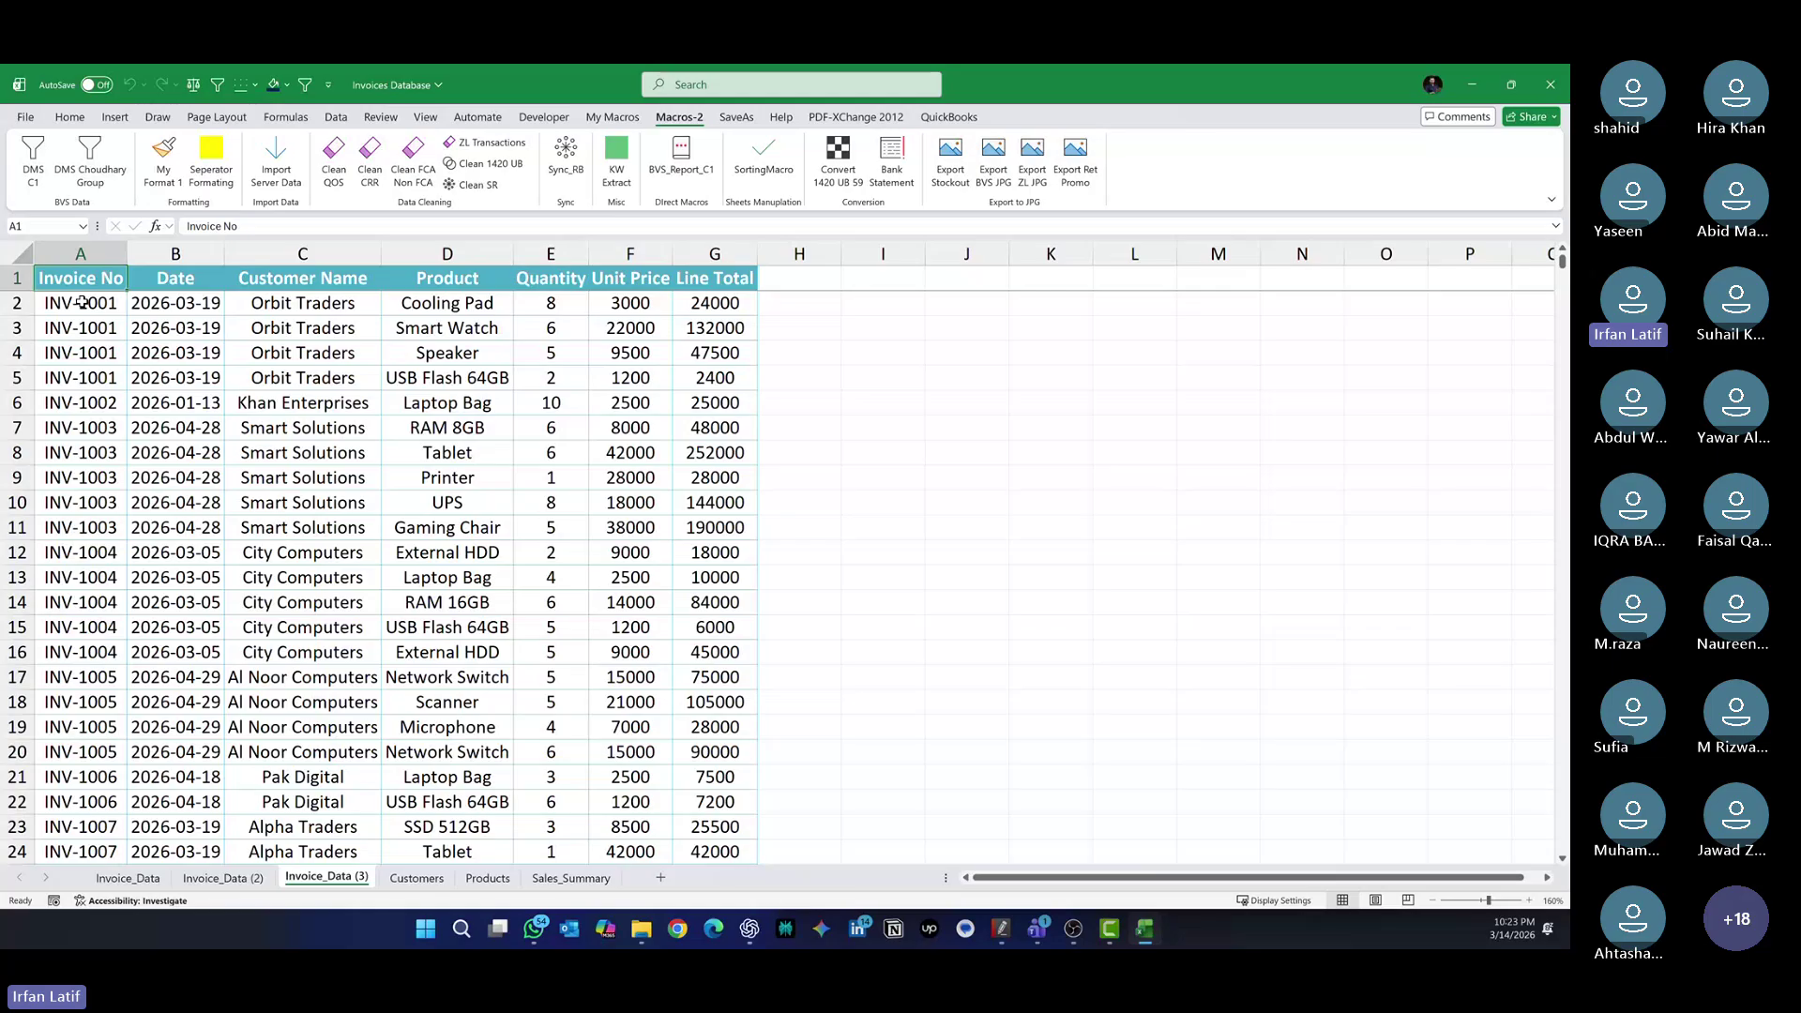
Add filters to the header row of Invoice_Data (3) and autofit all columns
key(ctrl+shift+l)
click(19, 253)
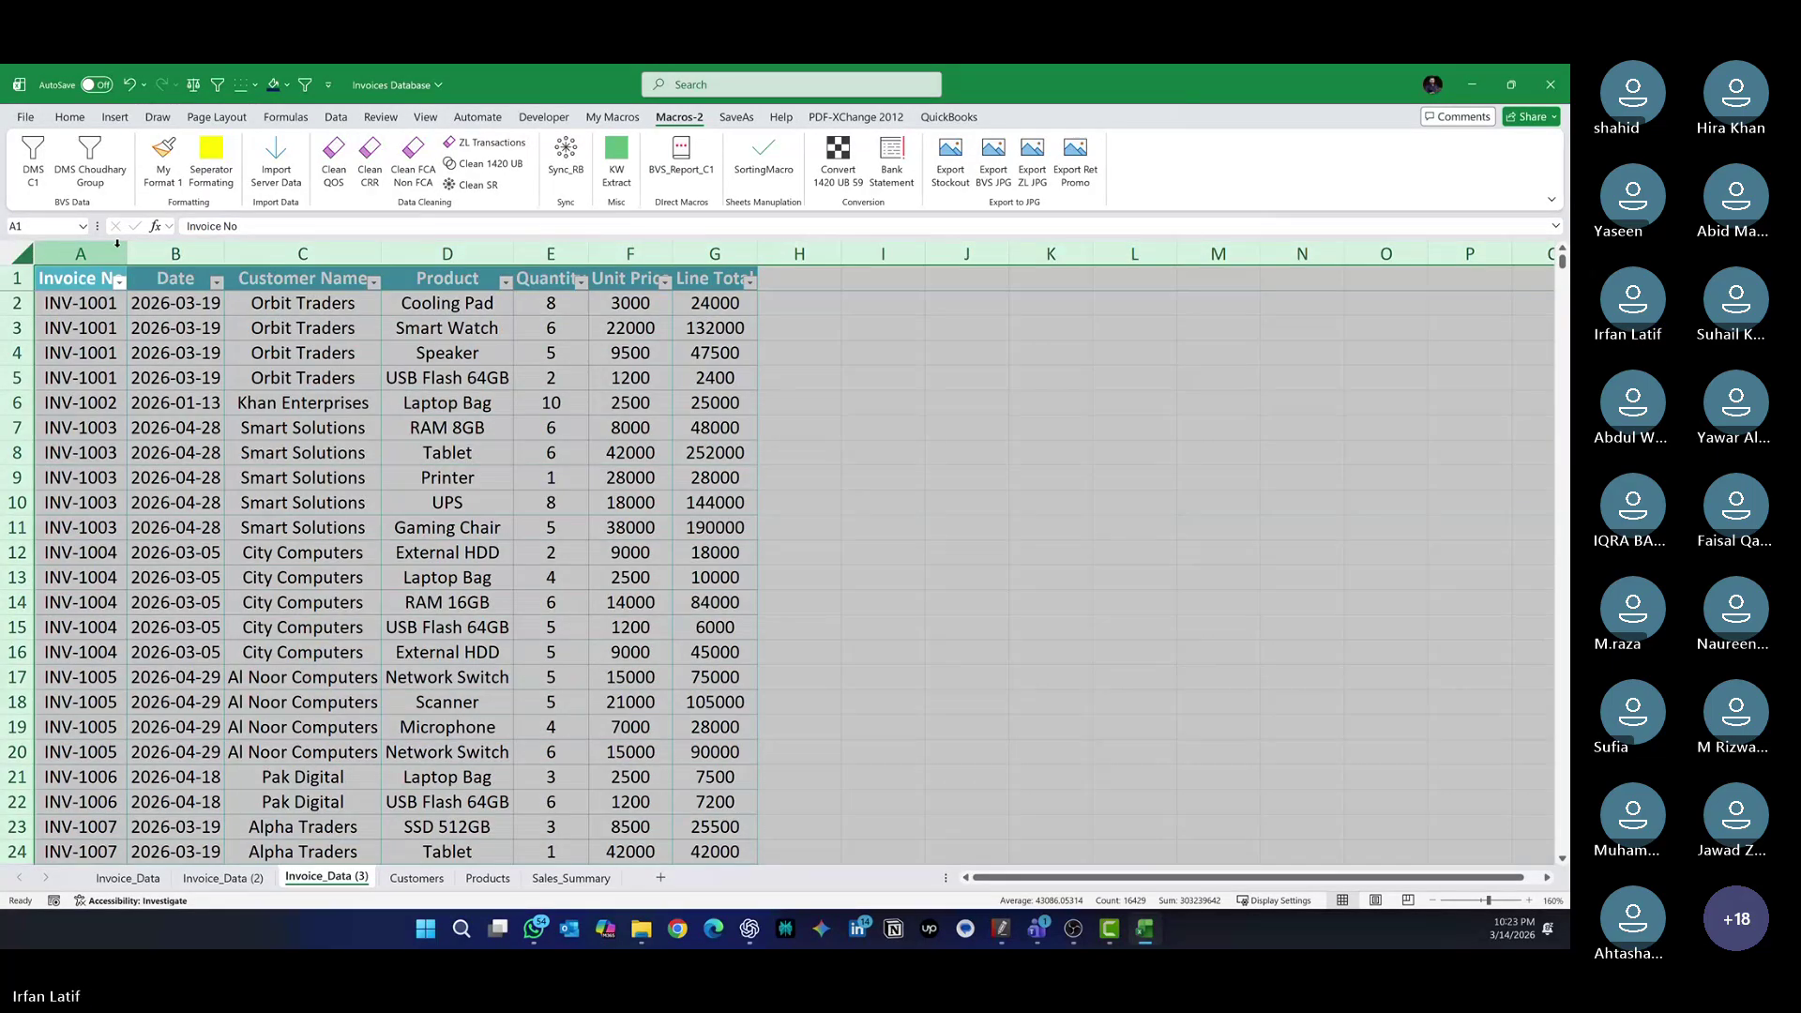
double_click(127, 253)
Filter the Invoice No column to show only the first invoice in the list
click(163, 282)
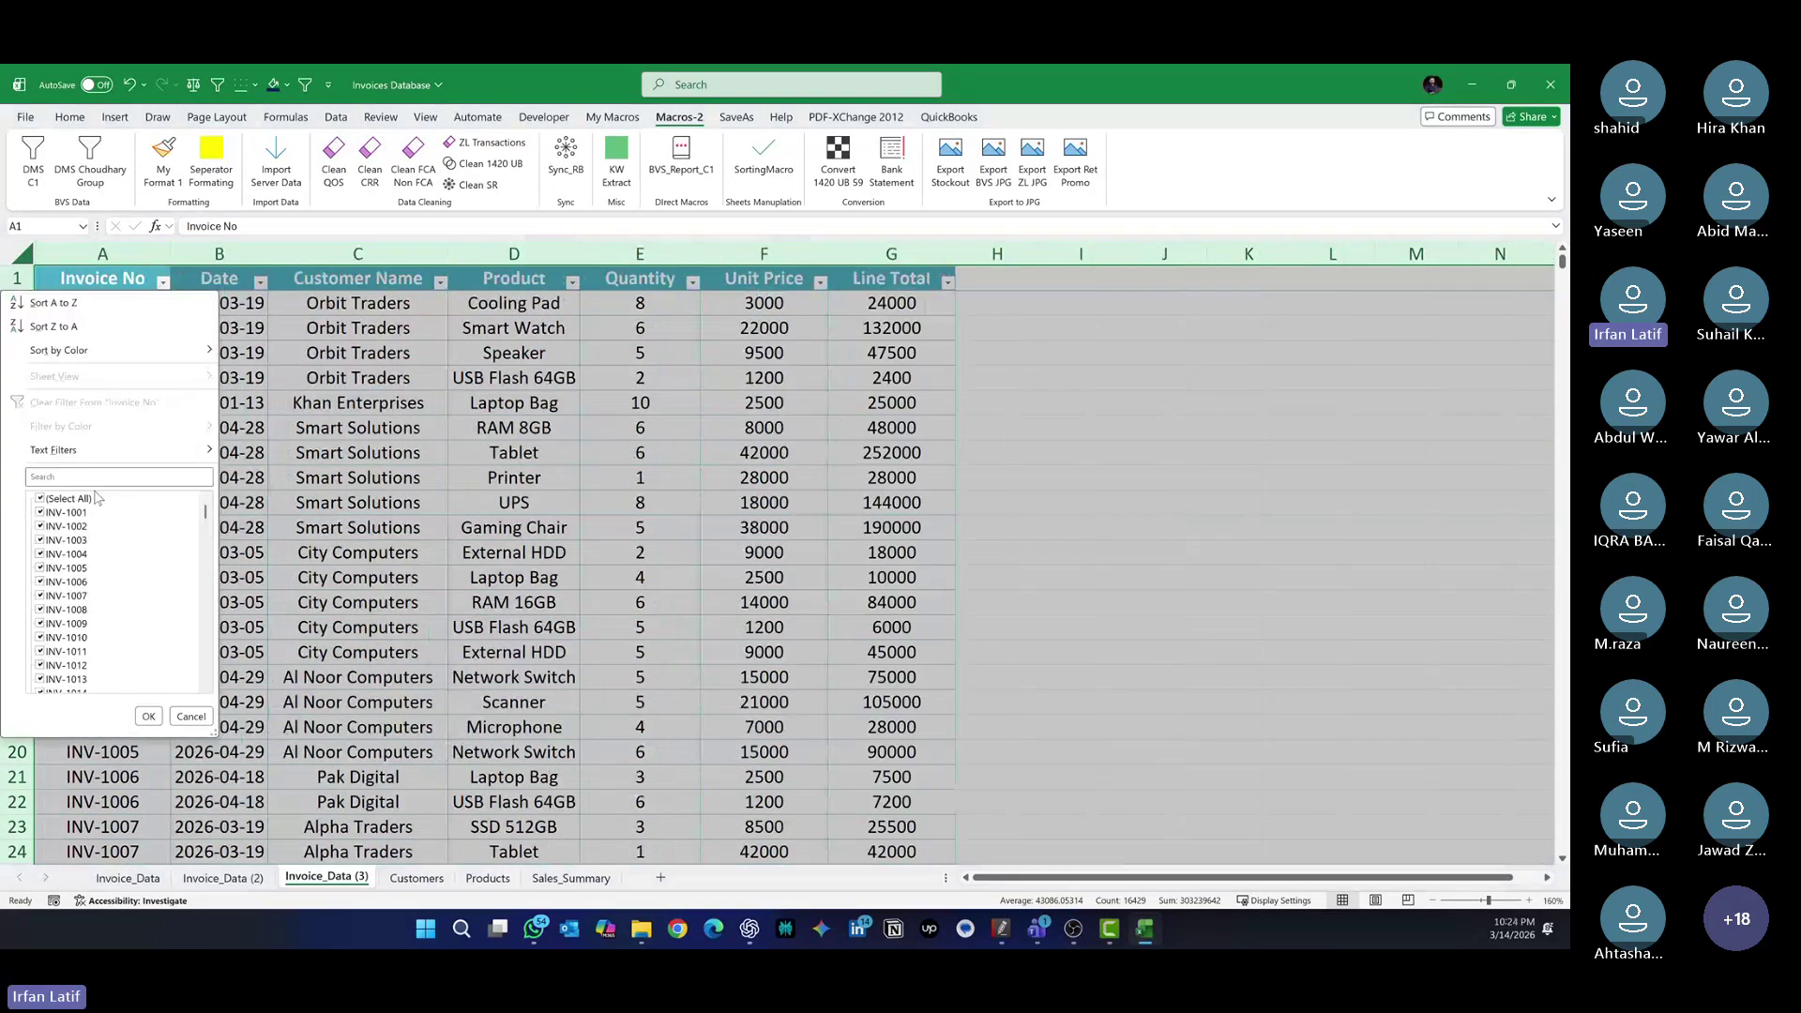
click(66, 498)
click(66, 512)
click(148, 715)
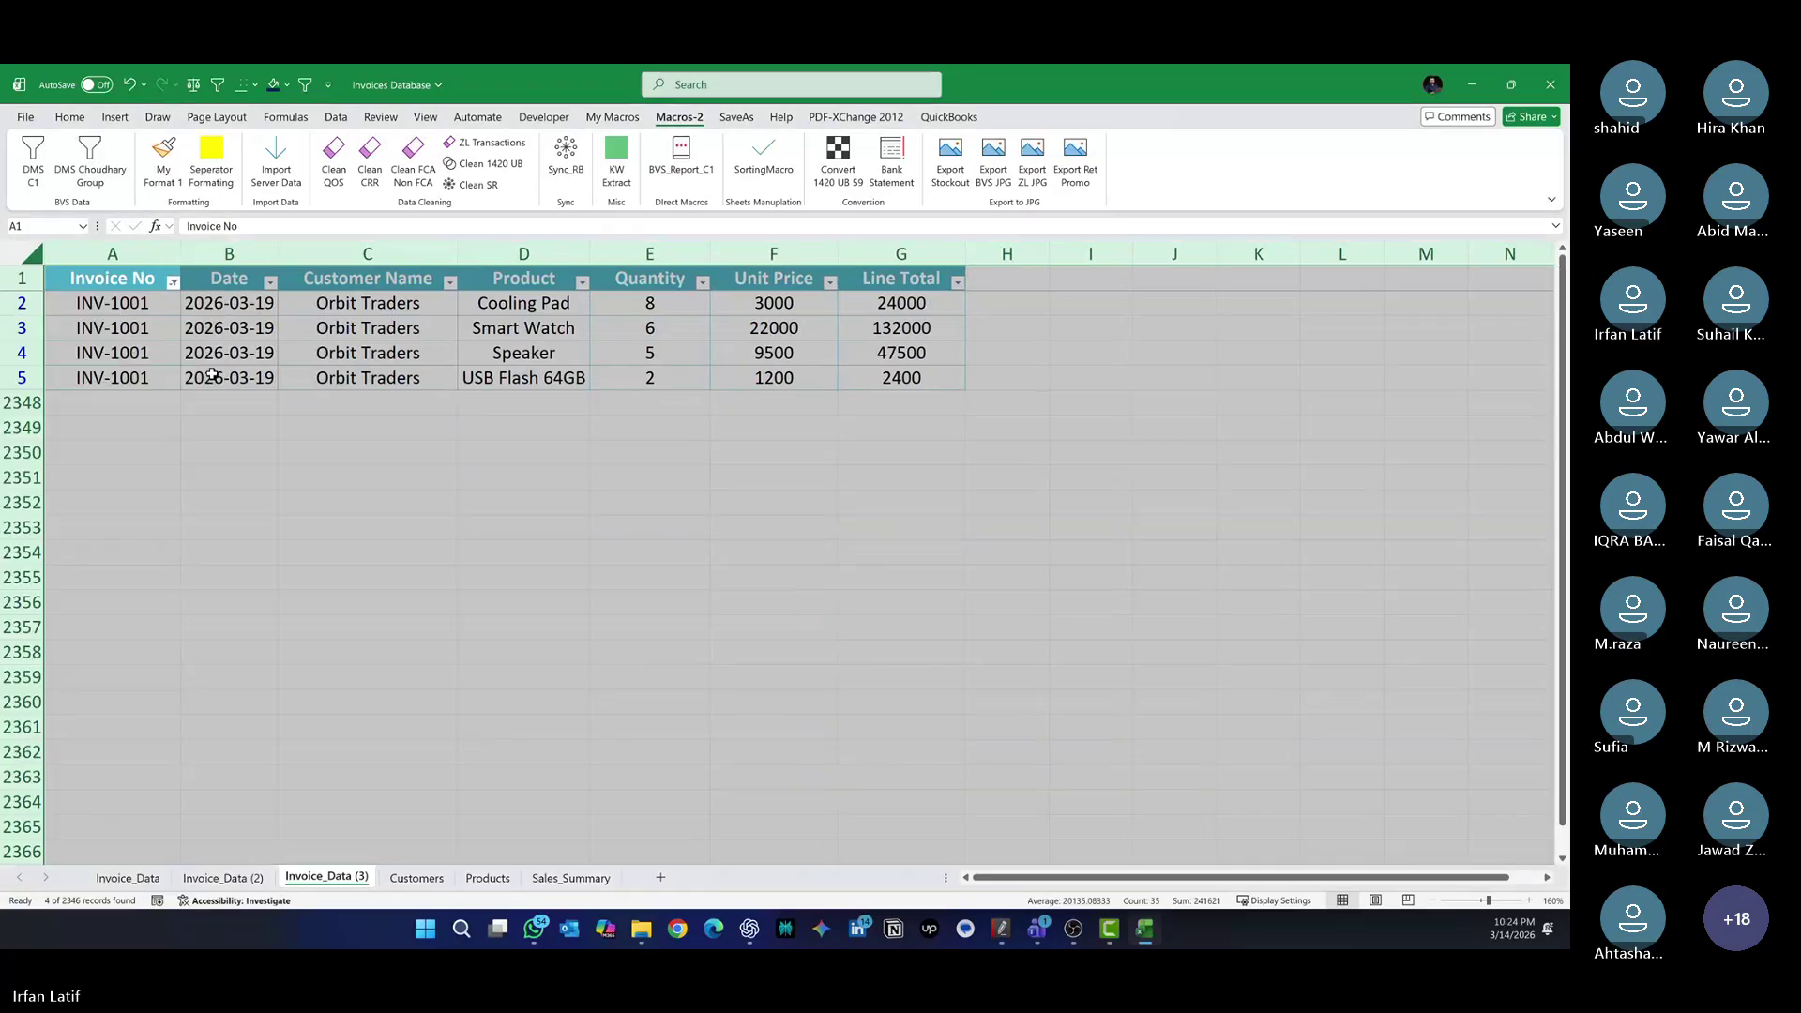
Copy the filtered rows with their header into cell A1 of a new blank workbook and maximize its window
drag(113, 279, 925, 383)
key(ctrl+n)
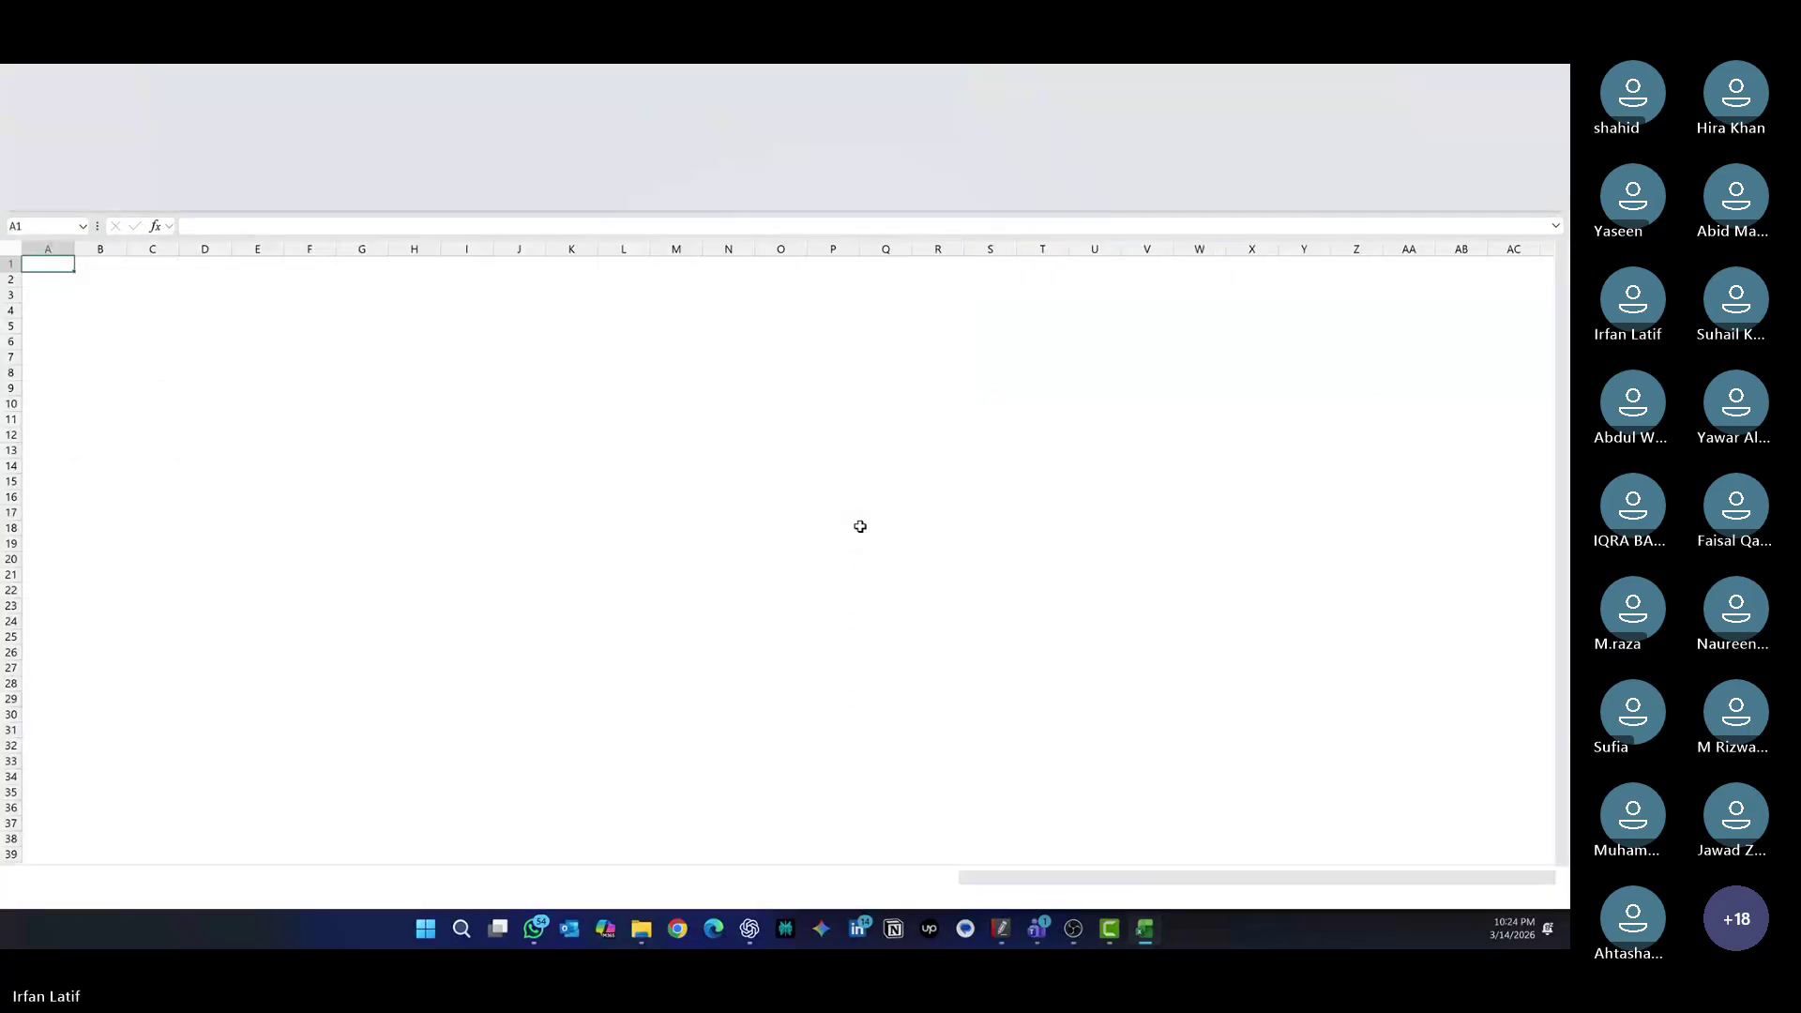
drag(1205, 93, 1064, 357)
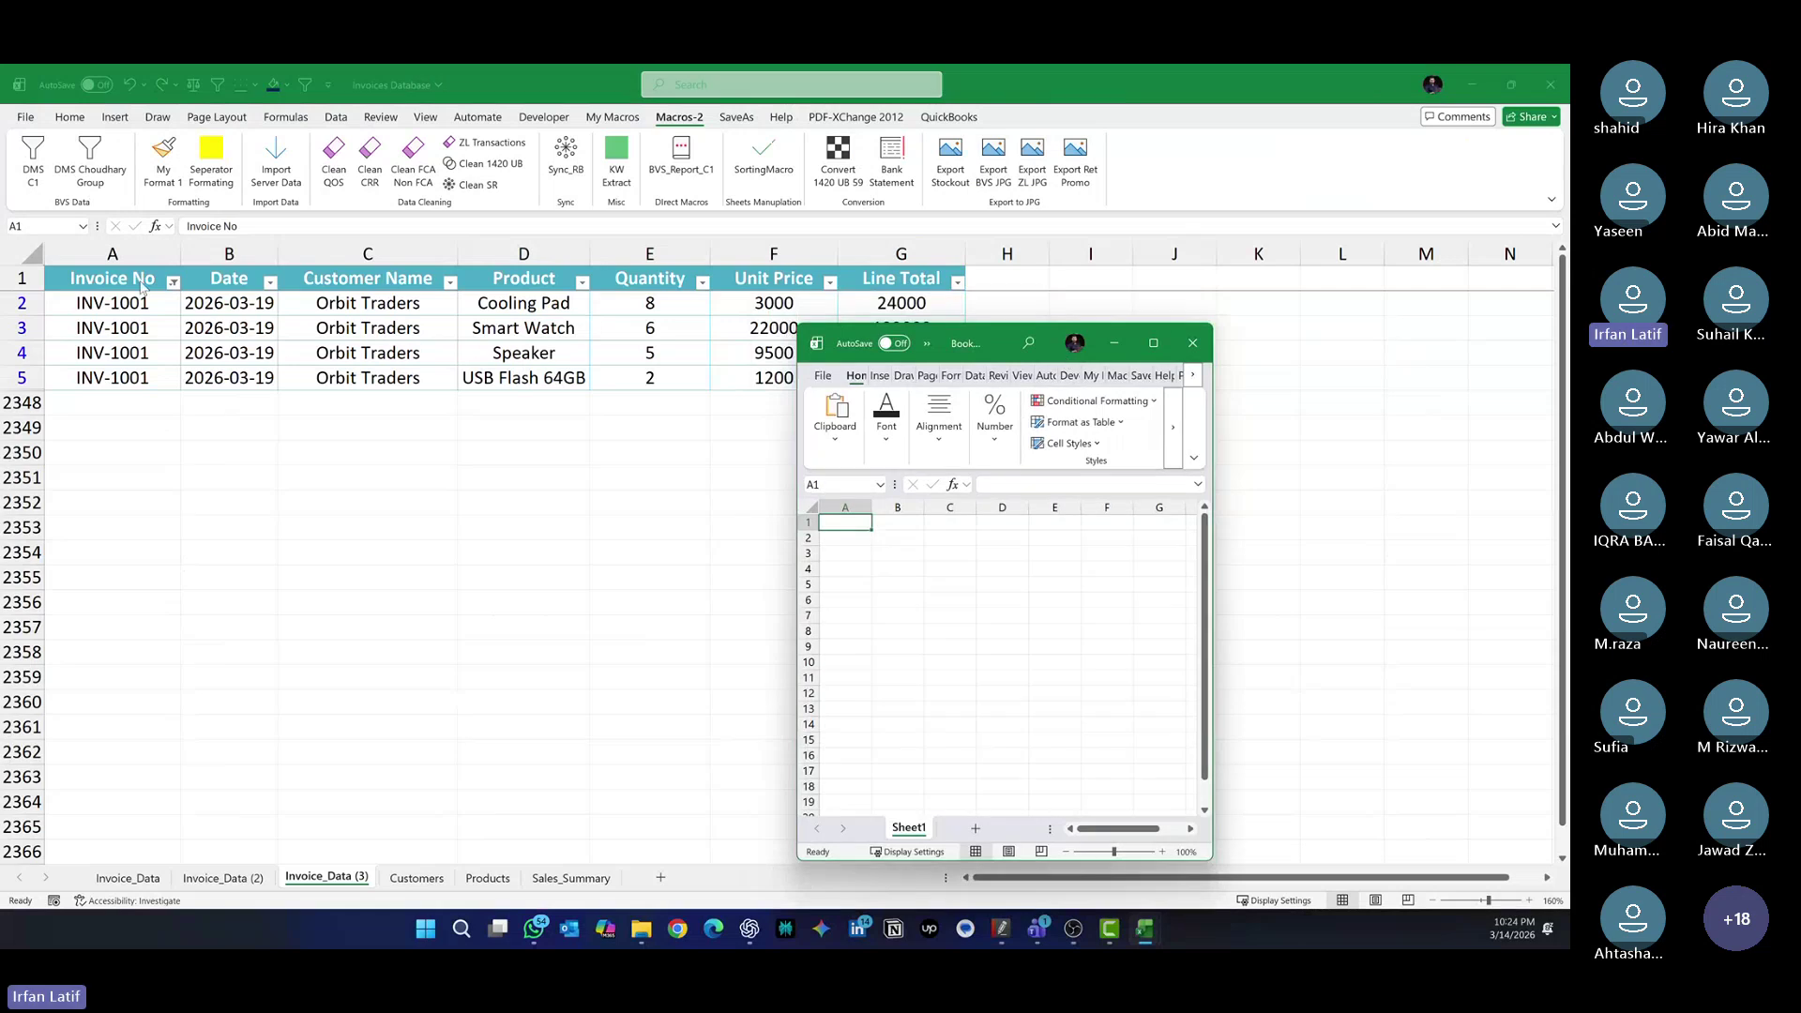
click(301, 328)
key(ctrl+c)
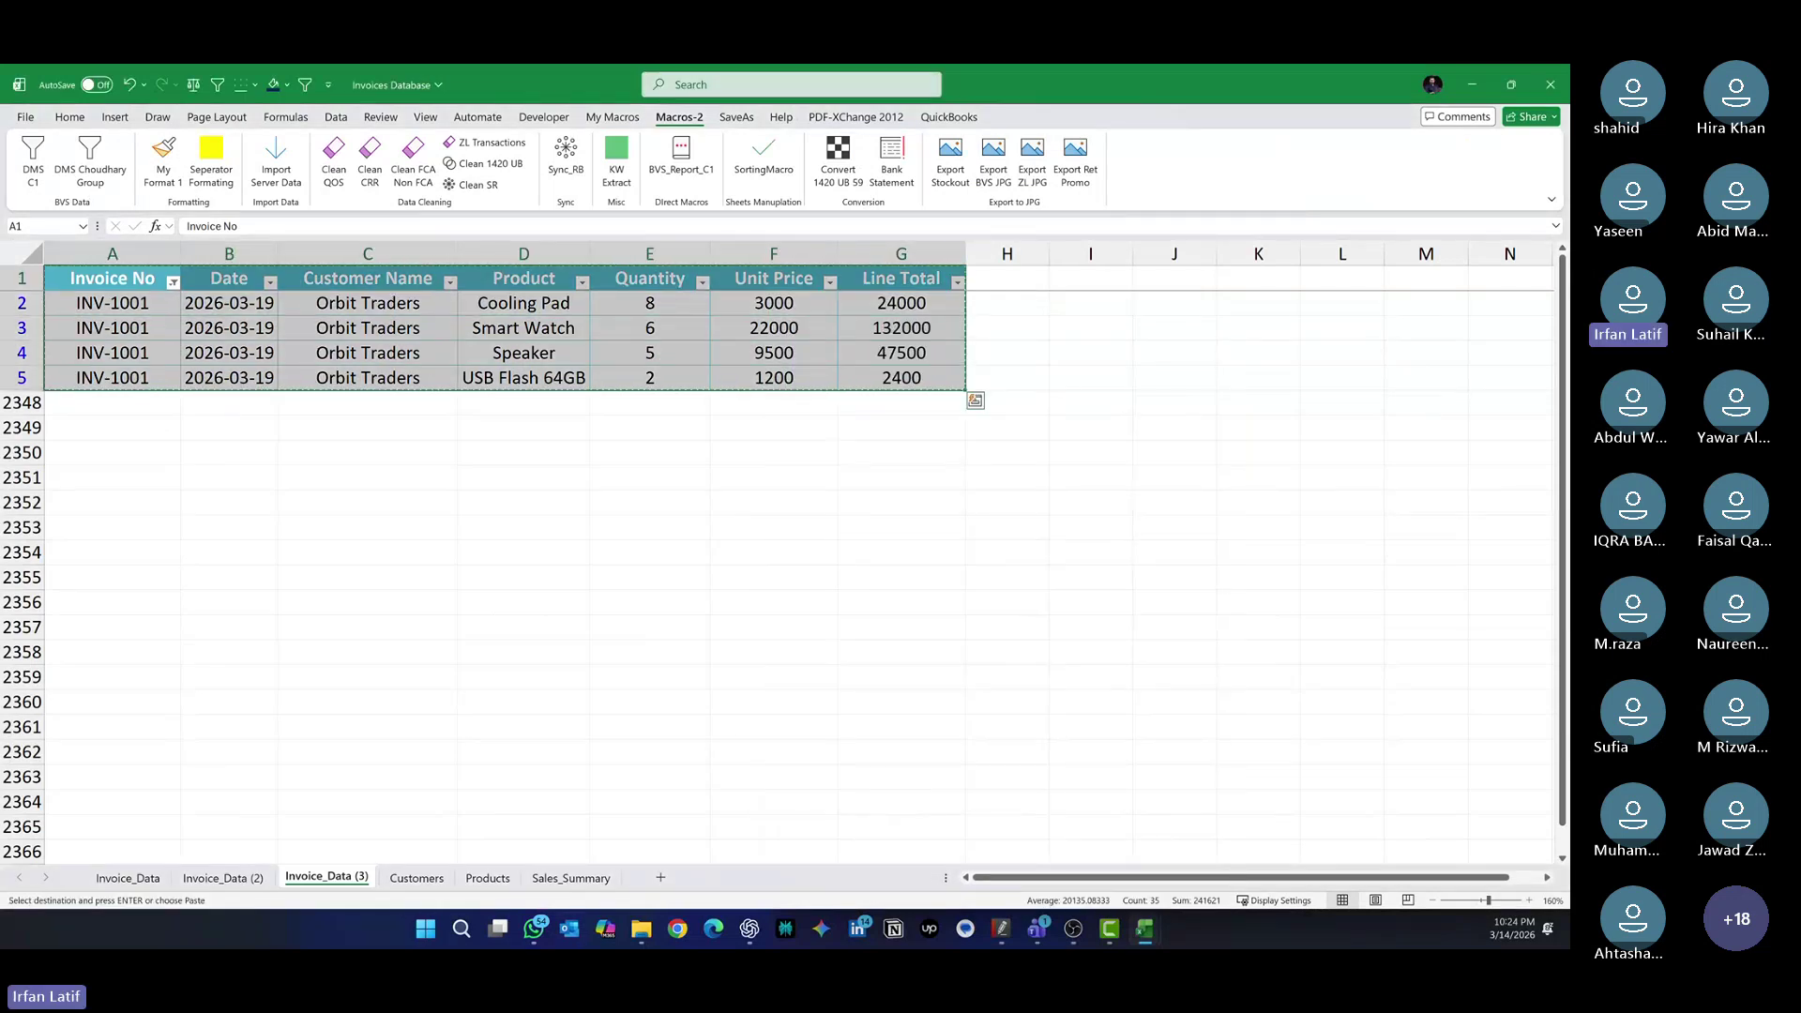
key(alt+Tab)
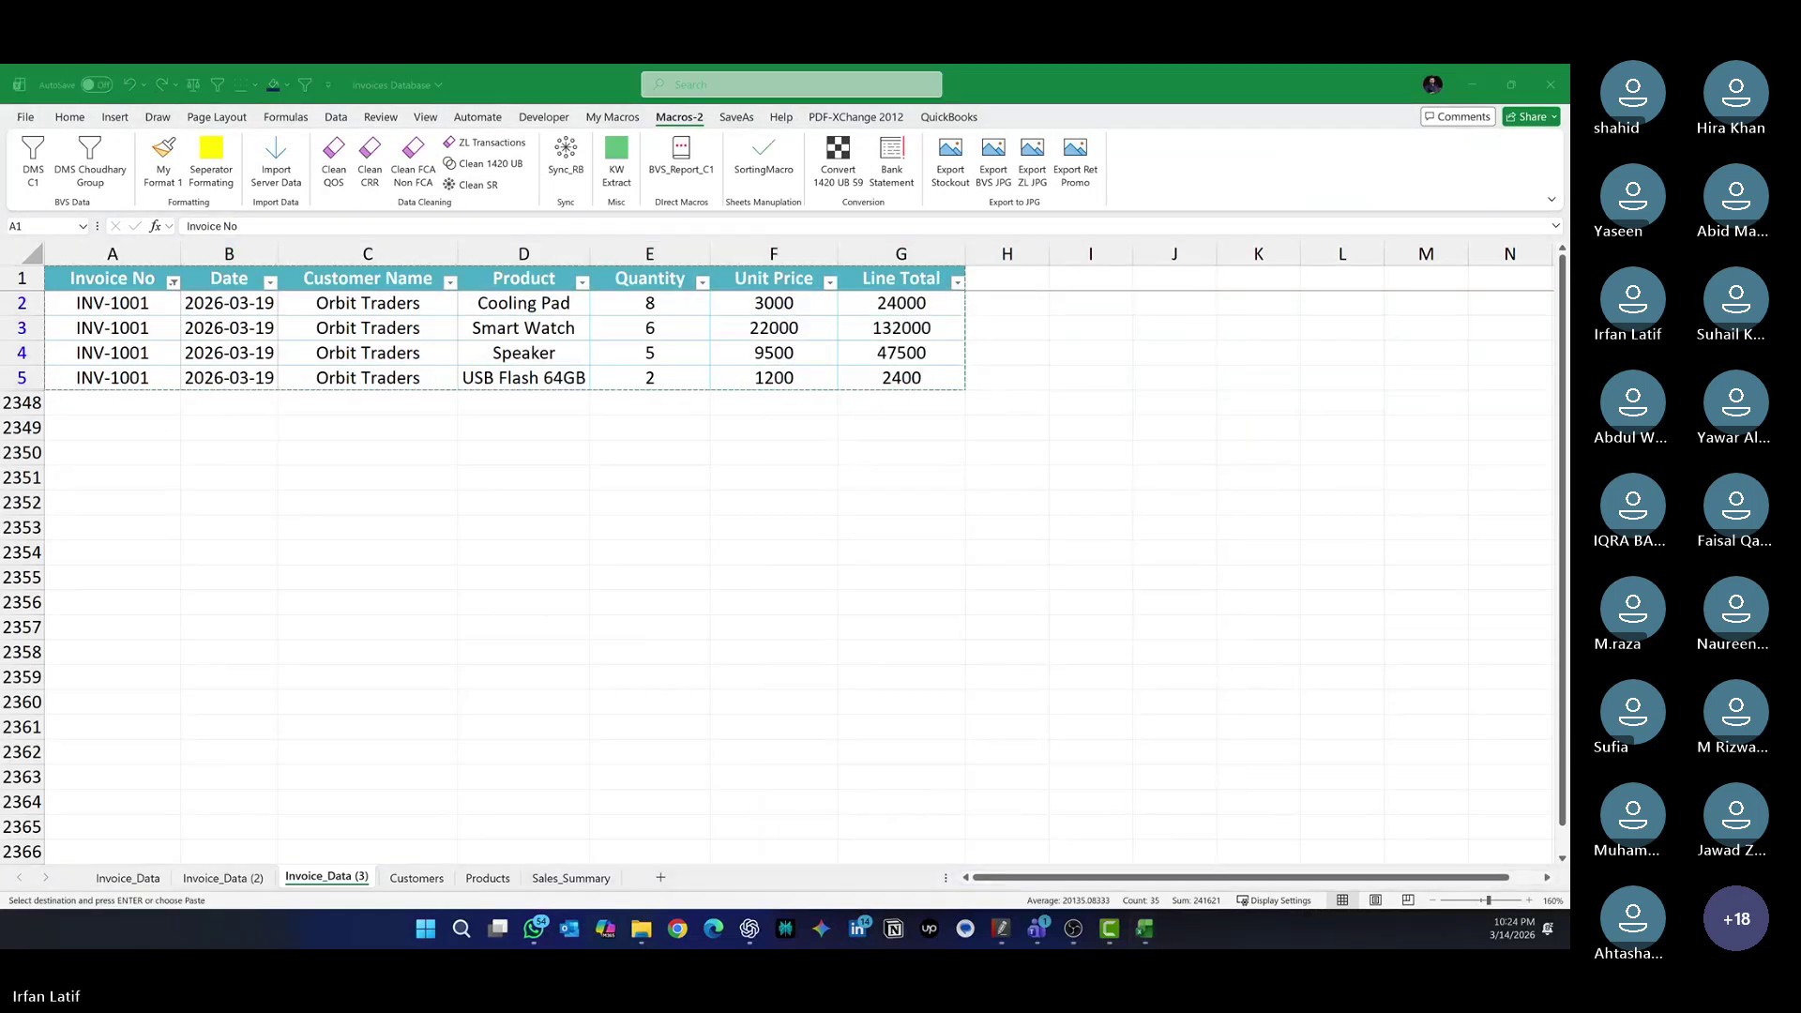
key(ctrl+v)
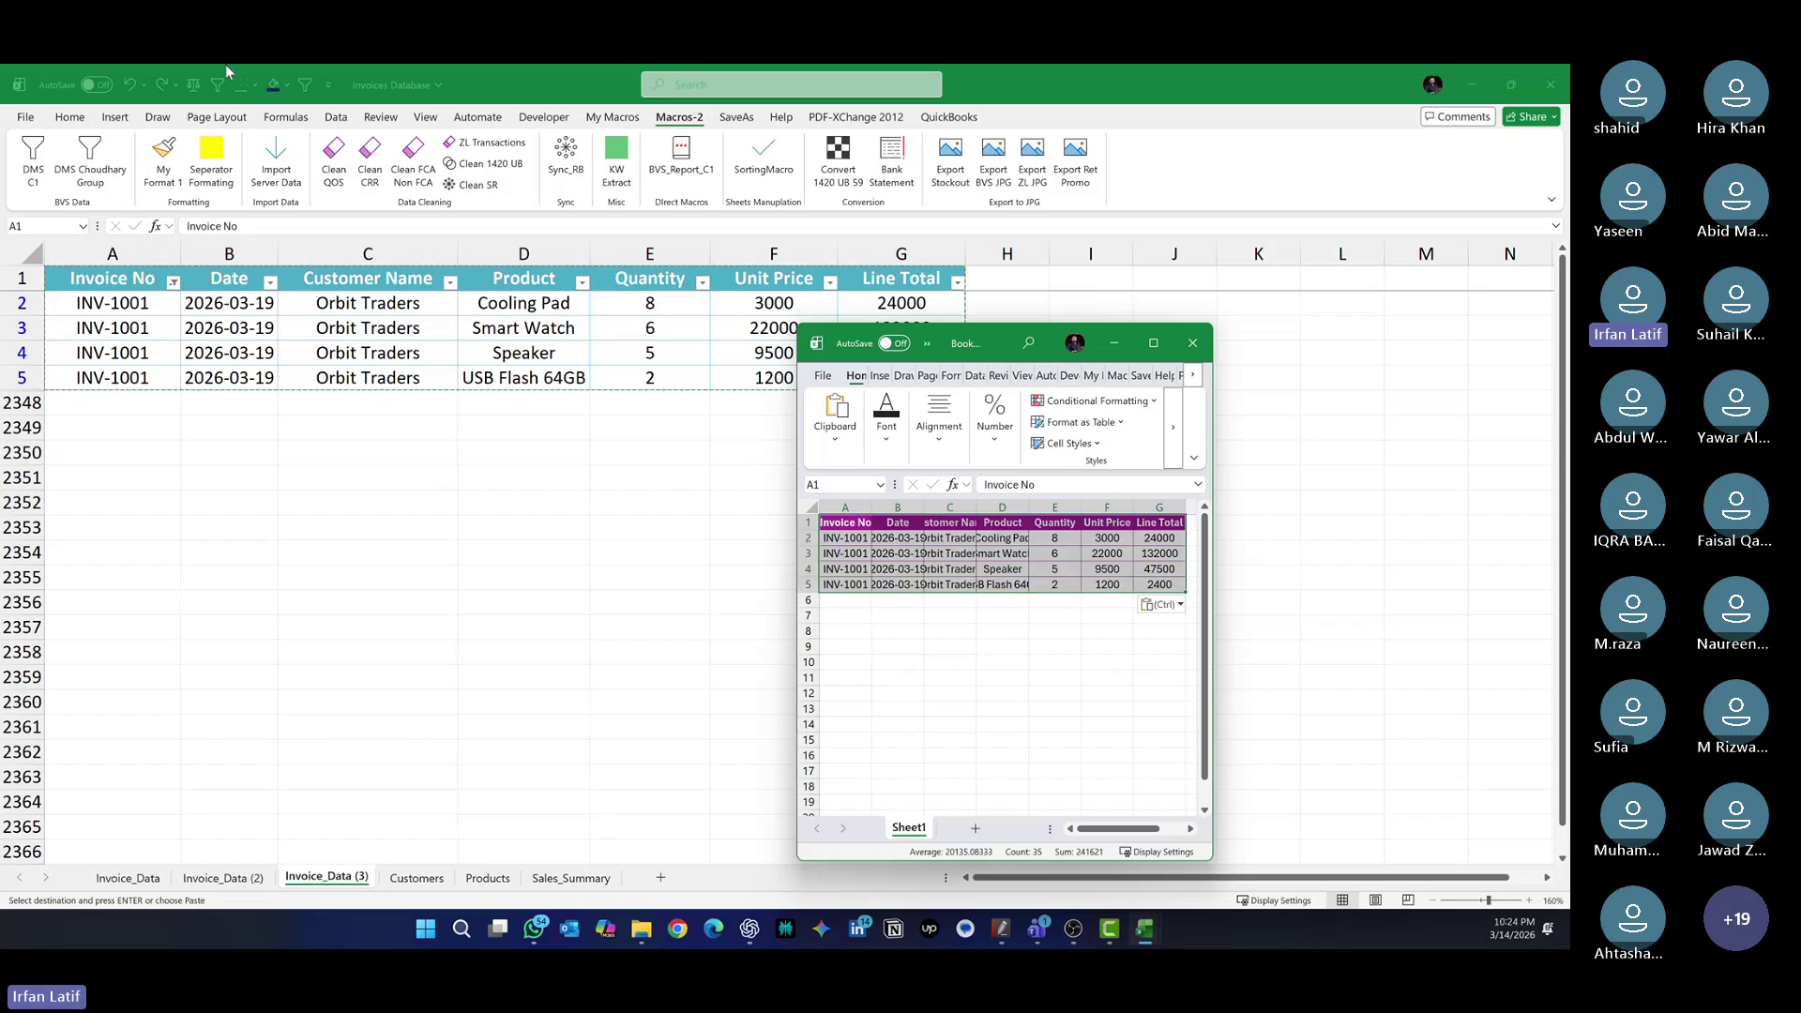
click(1152, 342)
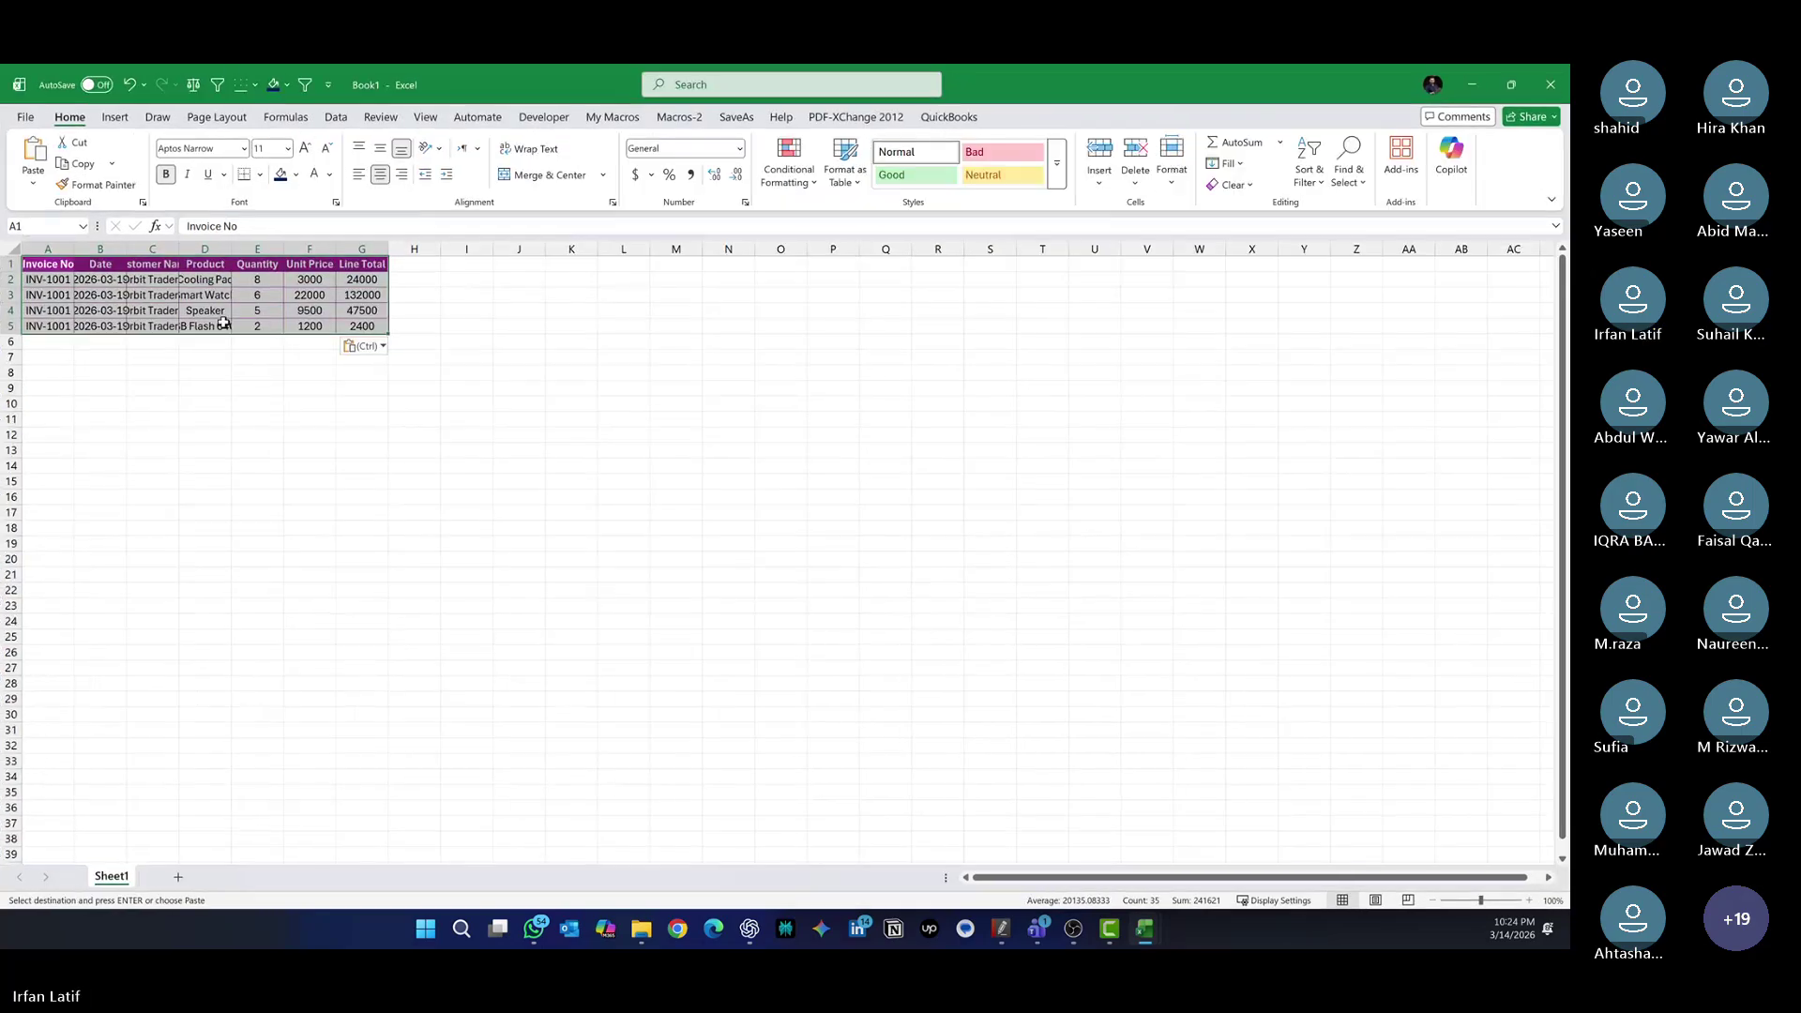
Add filters to the pasted header row in the new workbook and autofit all columns
click(213, 267)
key(ctrl+shift+l)
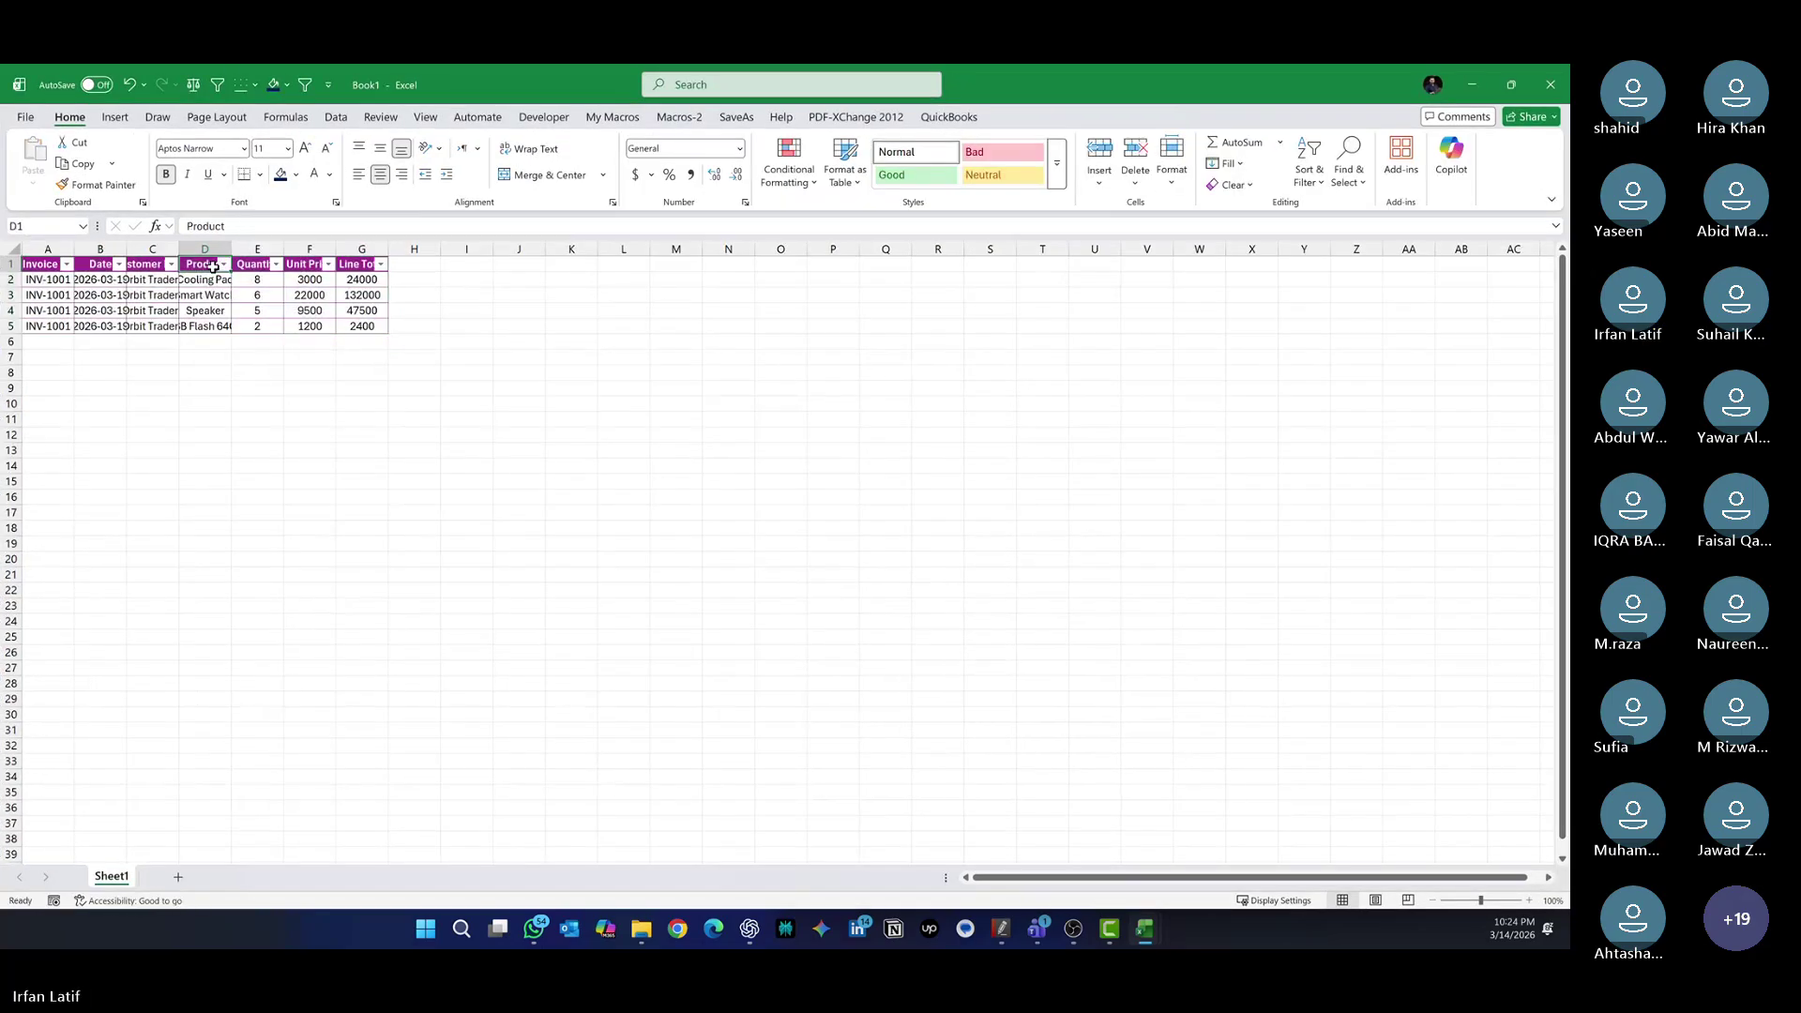
click(12, 249)
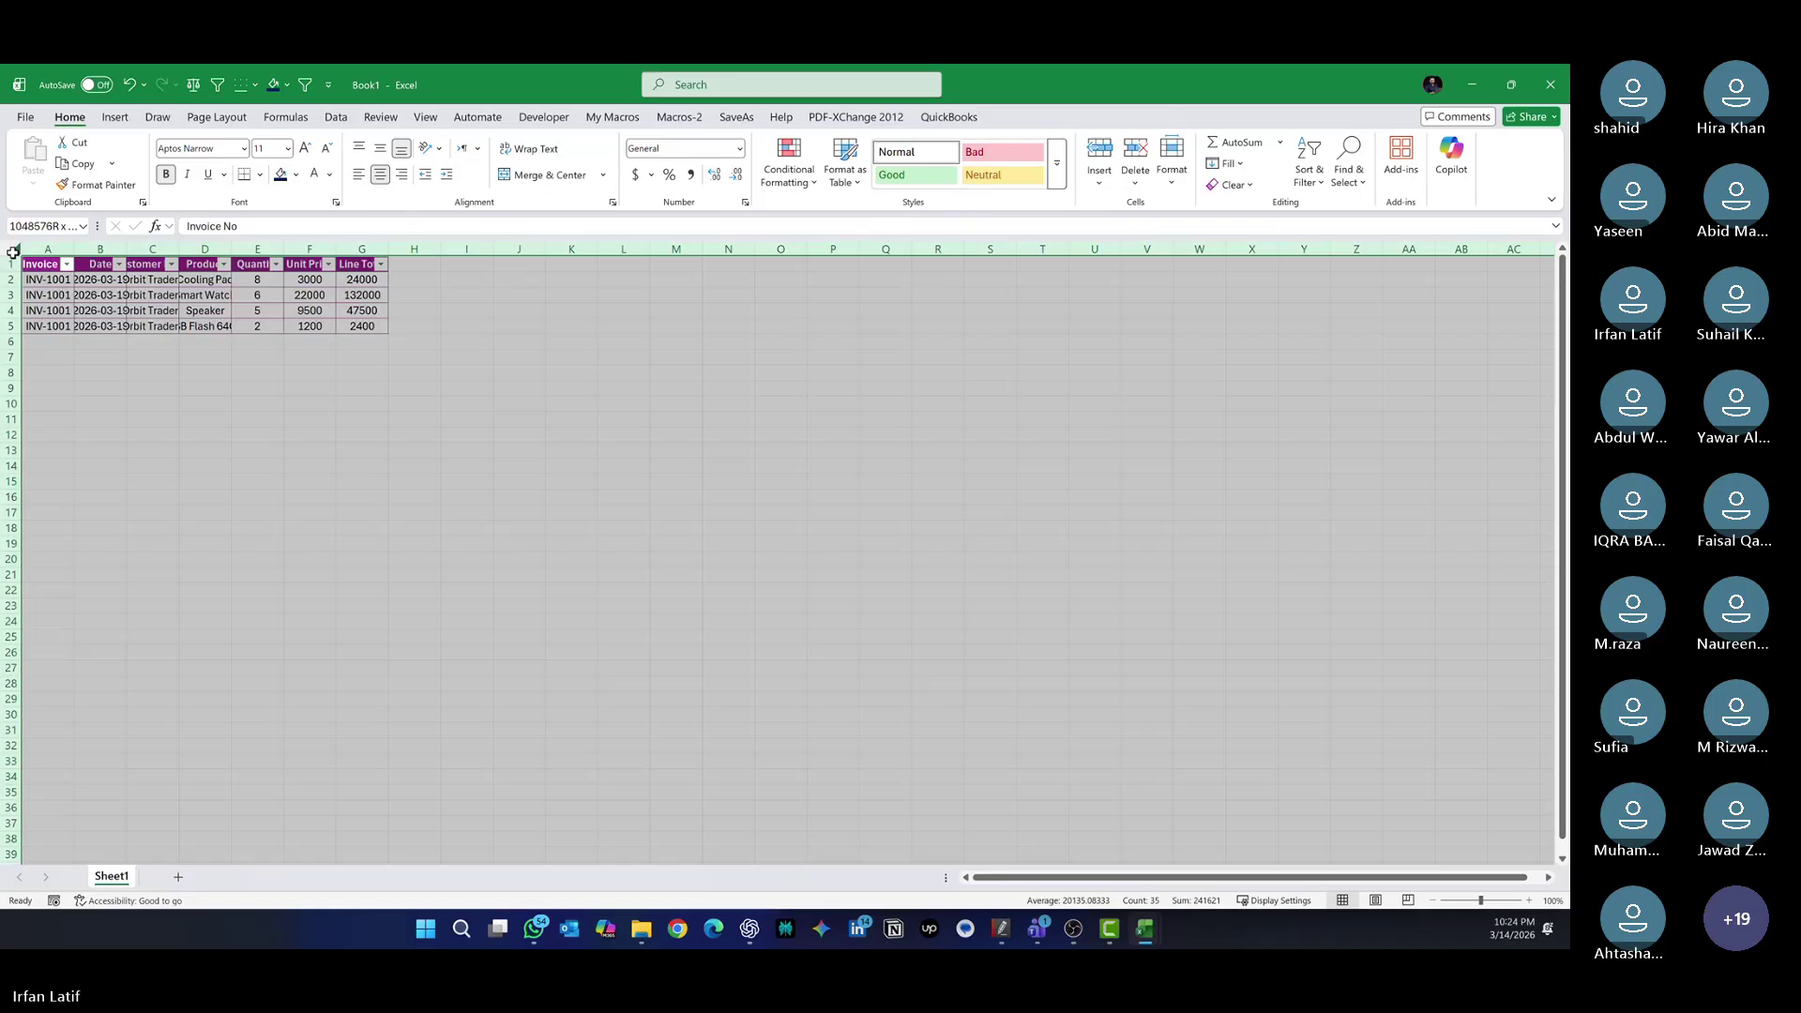
double_click(74, 249)
click(59, 324)
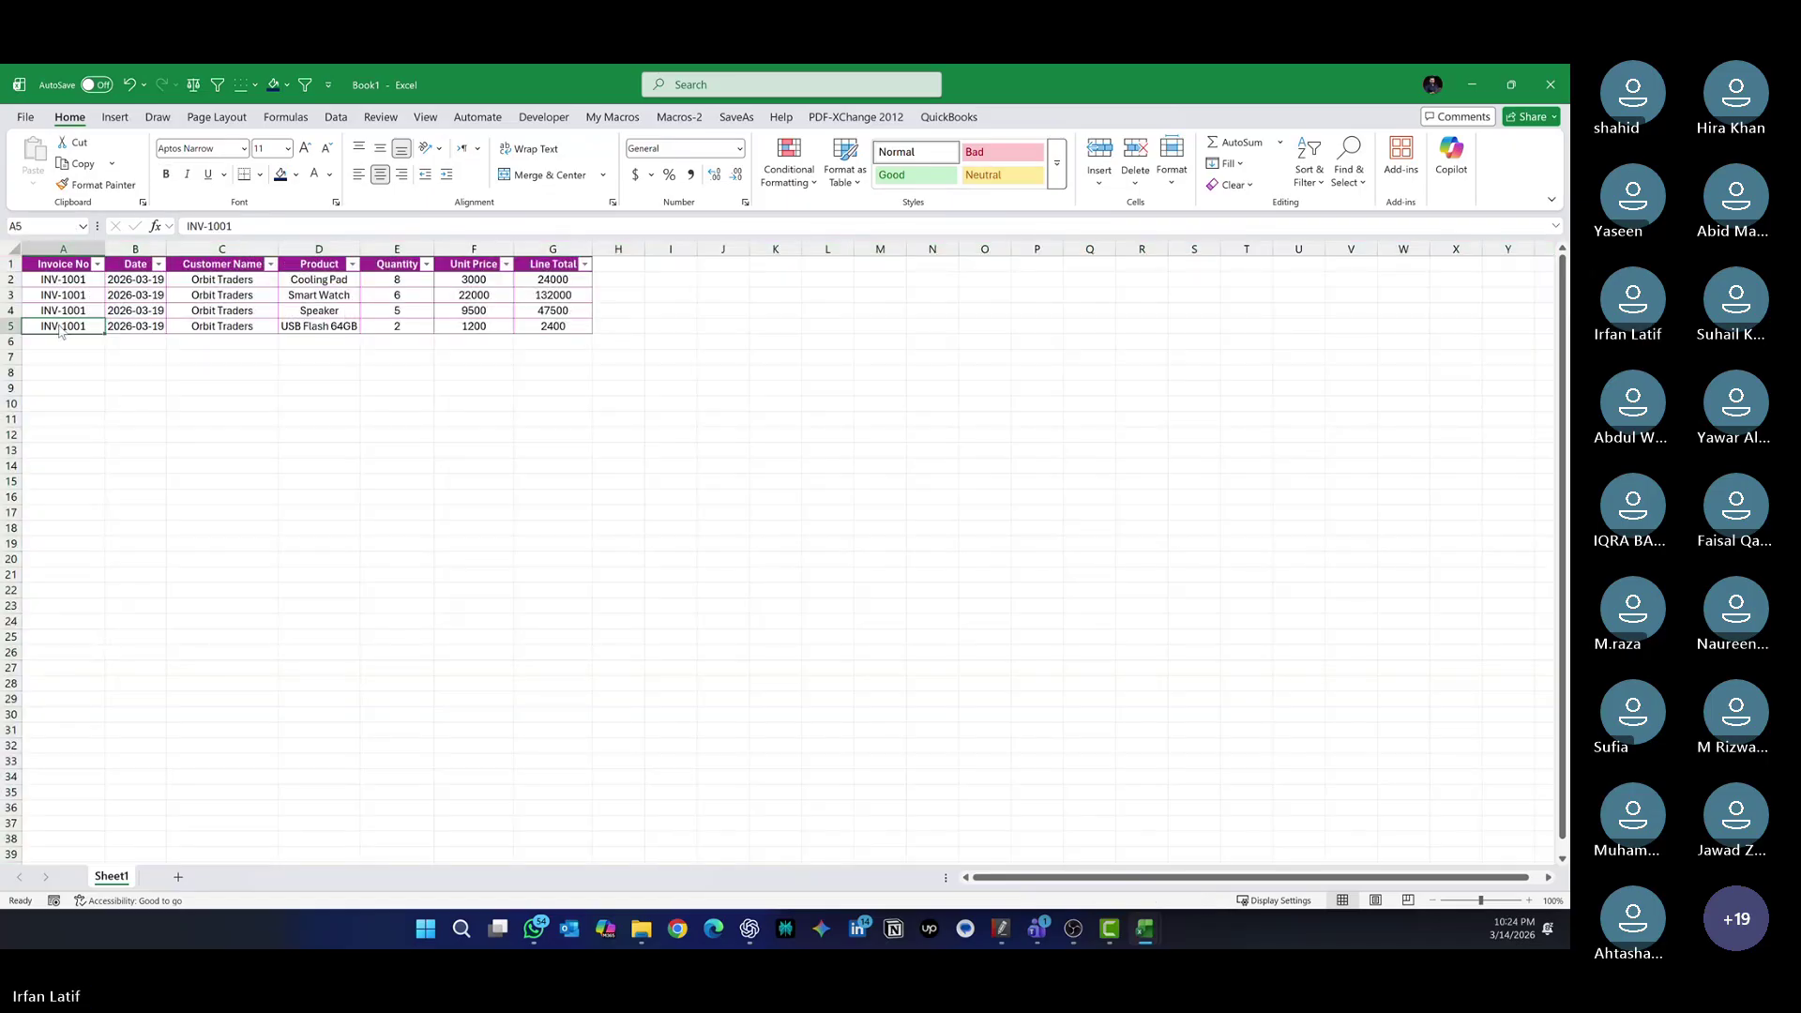
Start saving the new workbook under a new name, with the Invoices Database folder inside Demo Session on drive E: as its location
key(F12)
scroll(74, 284, down, 5)
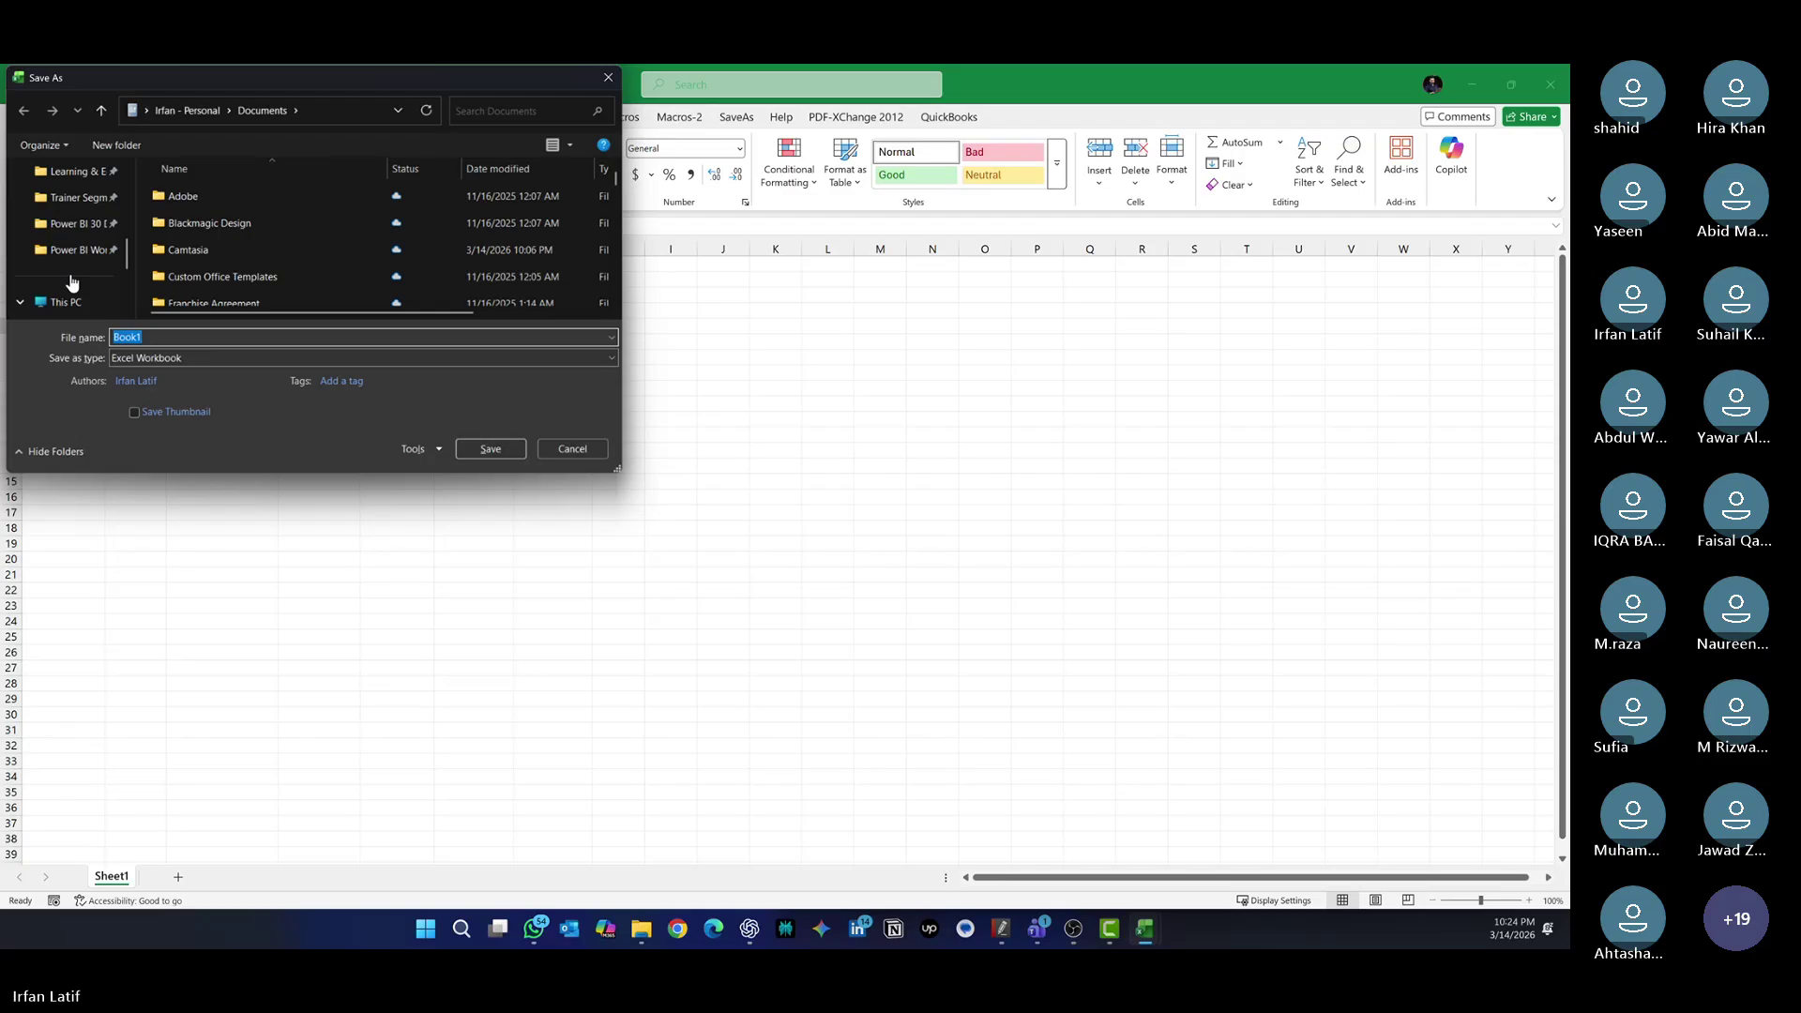
scroll(71, 283, up, 1)
click(77, 276)
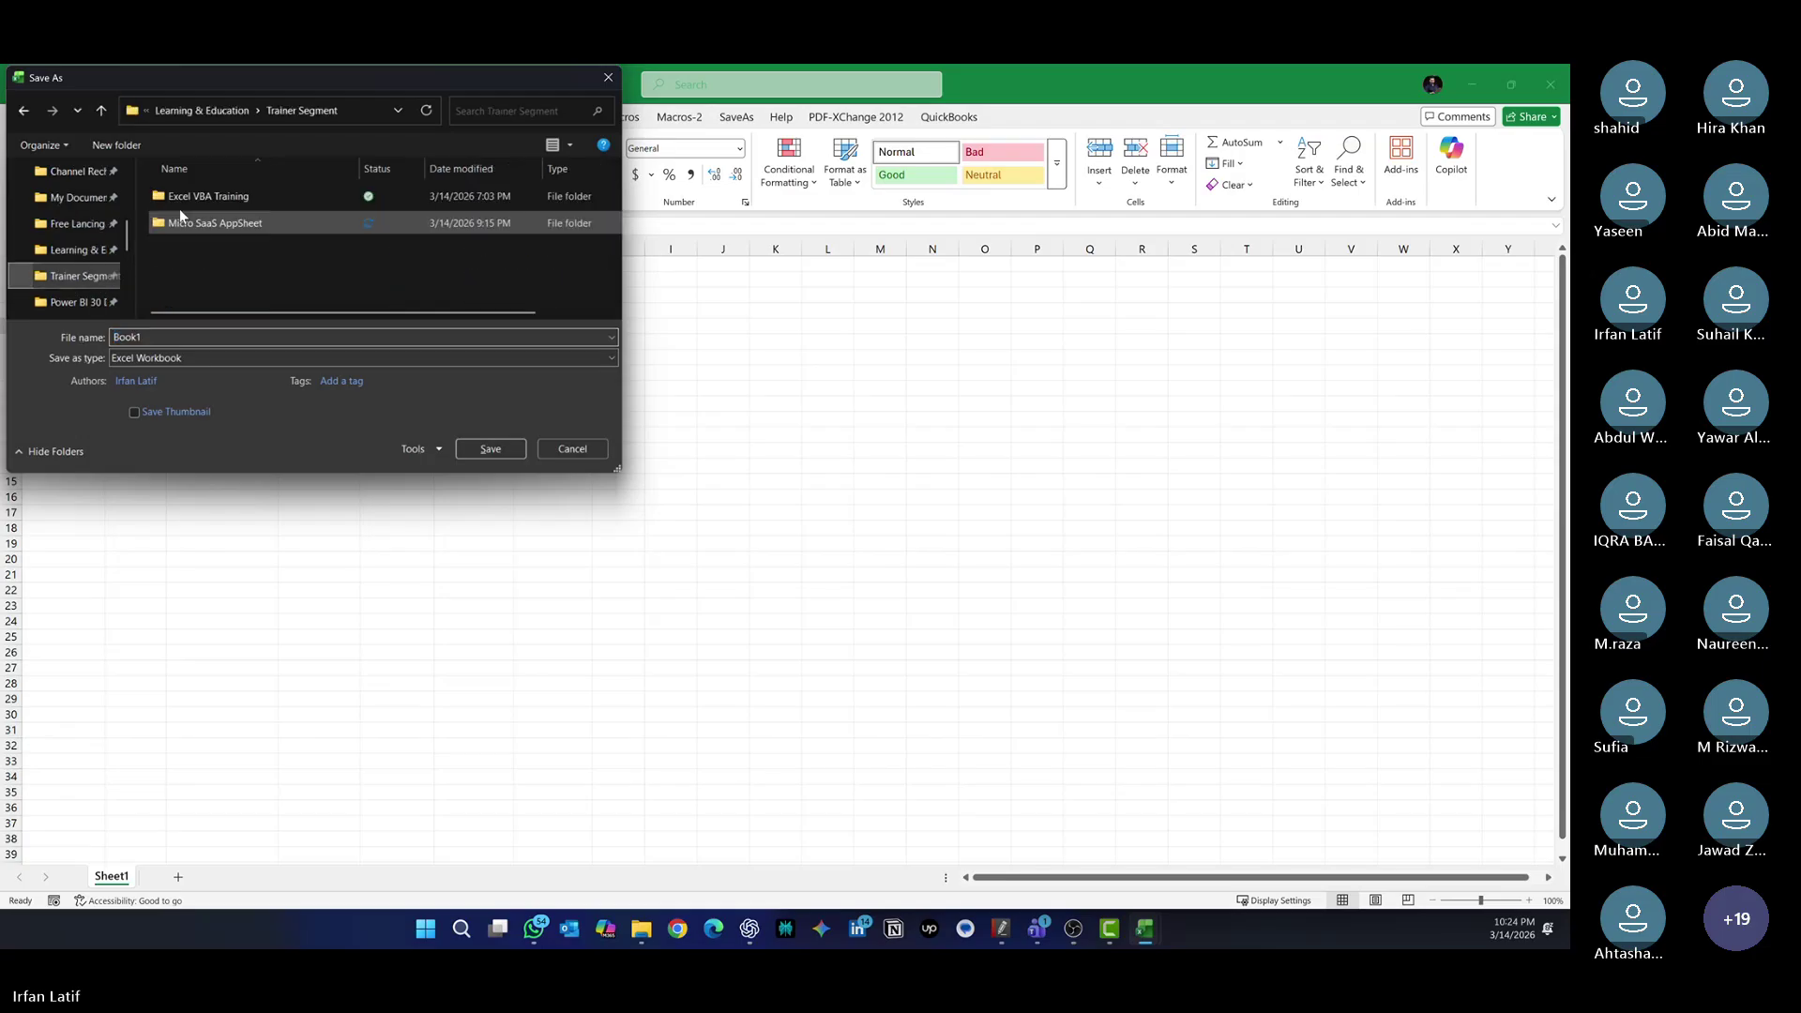
scroll(82, 242, down, 5)
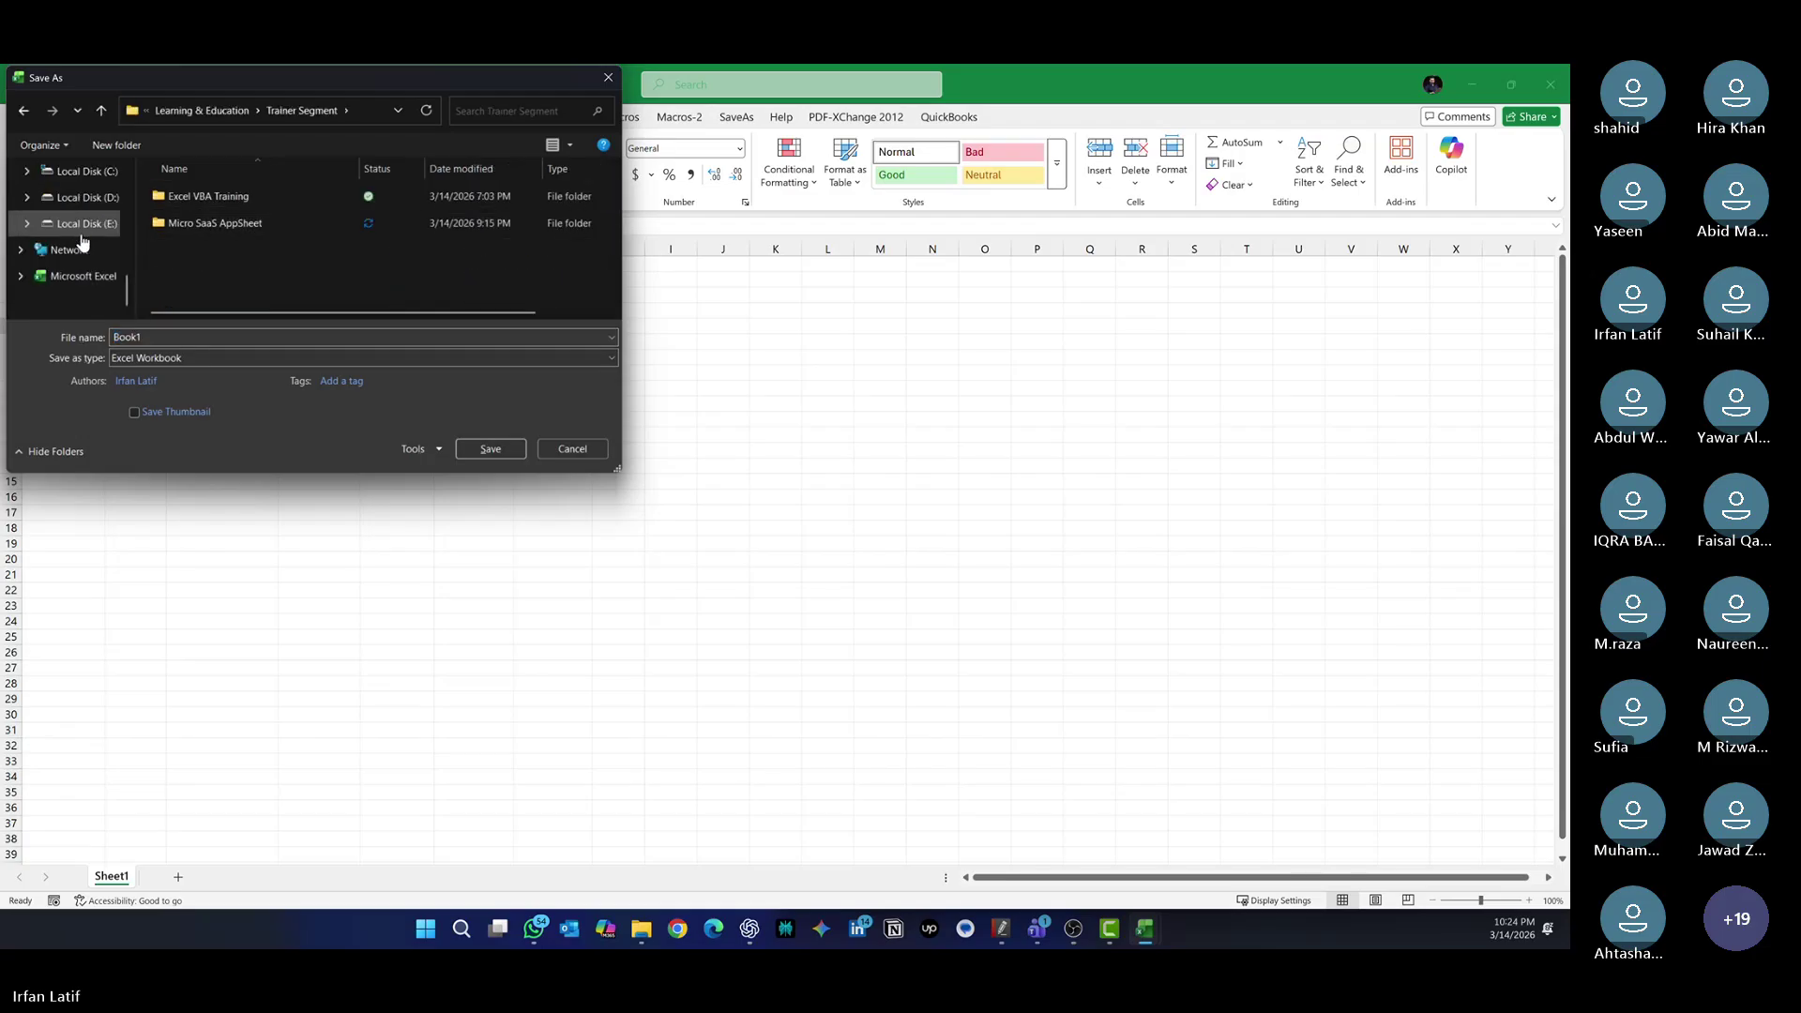
click(83, 225)
double_click(222, 262)
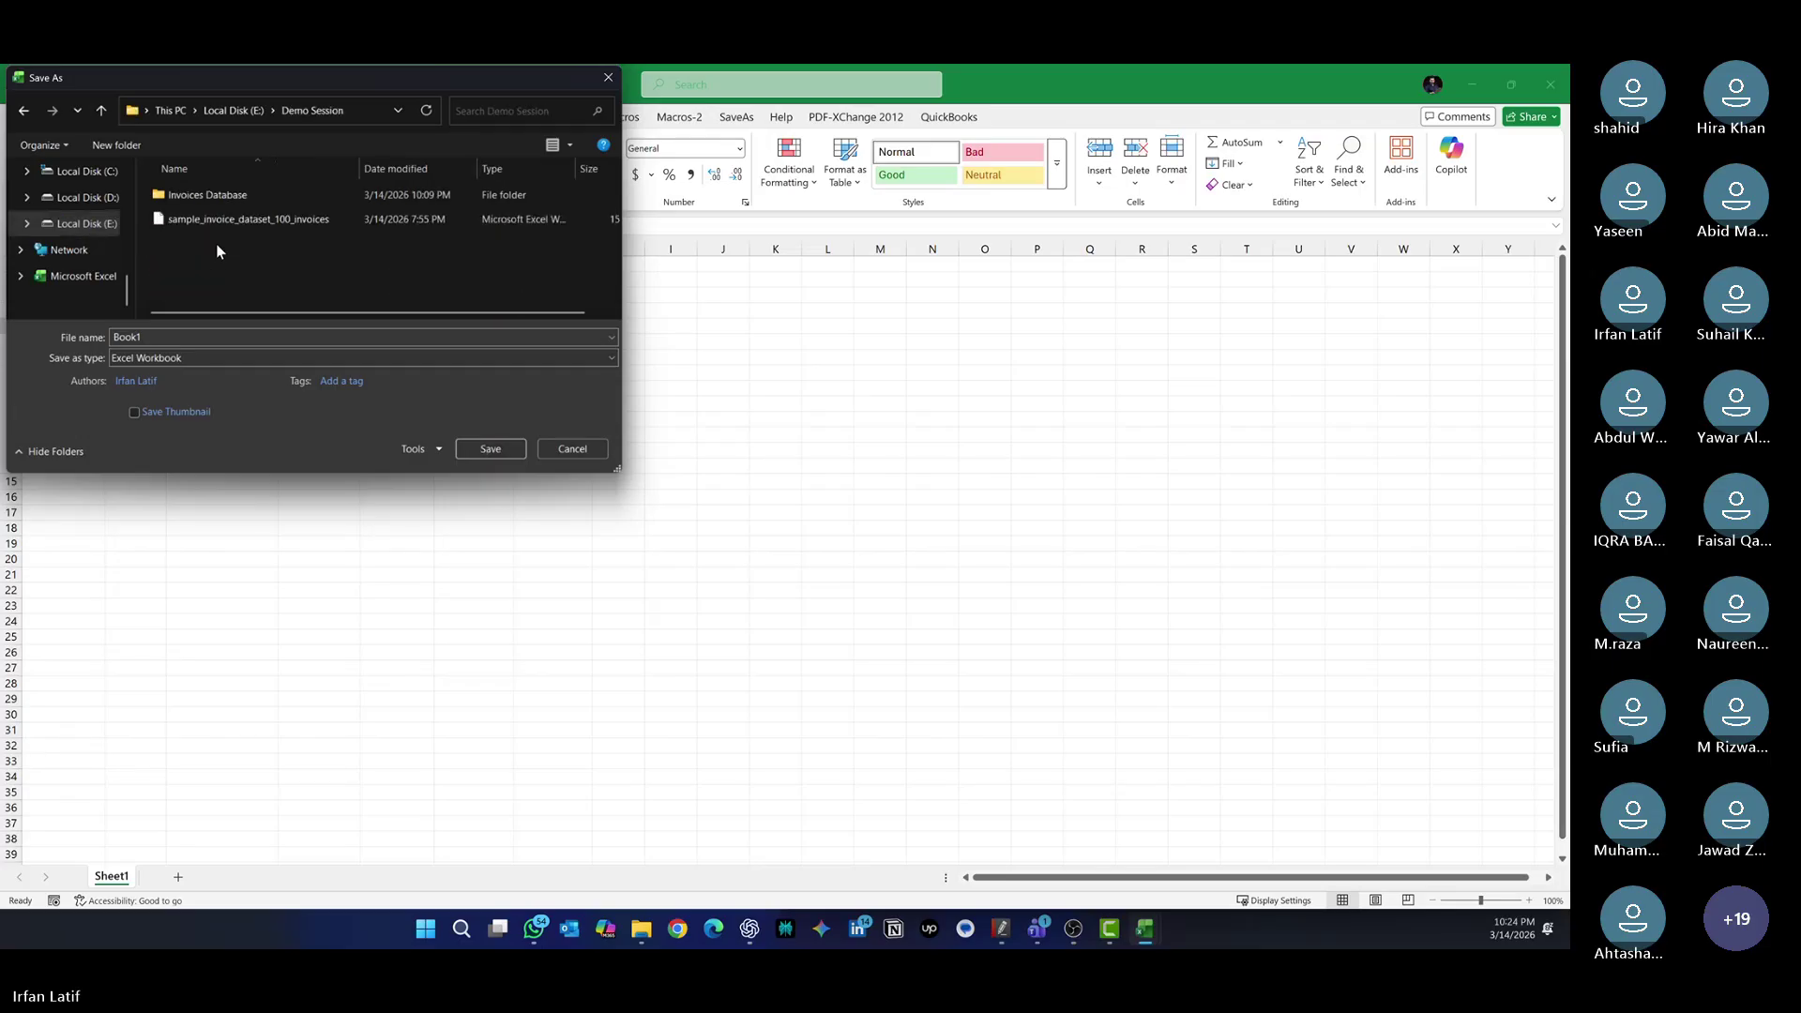
double_click(214, 196)
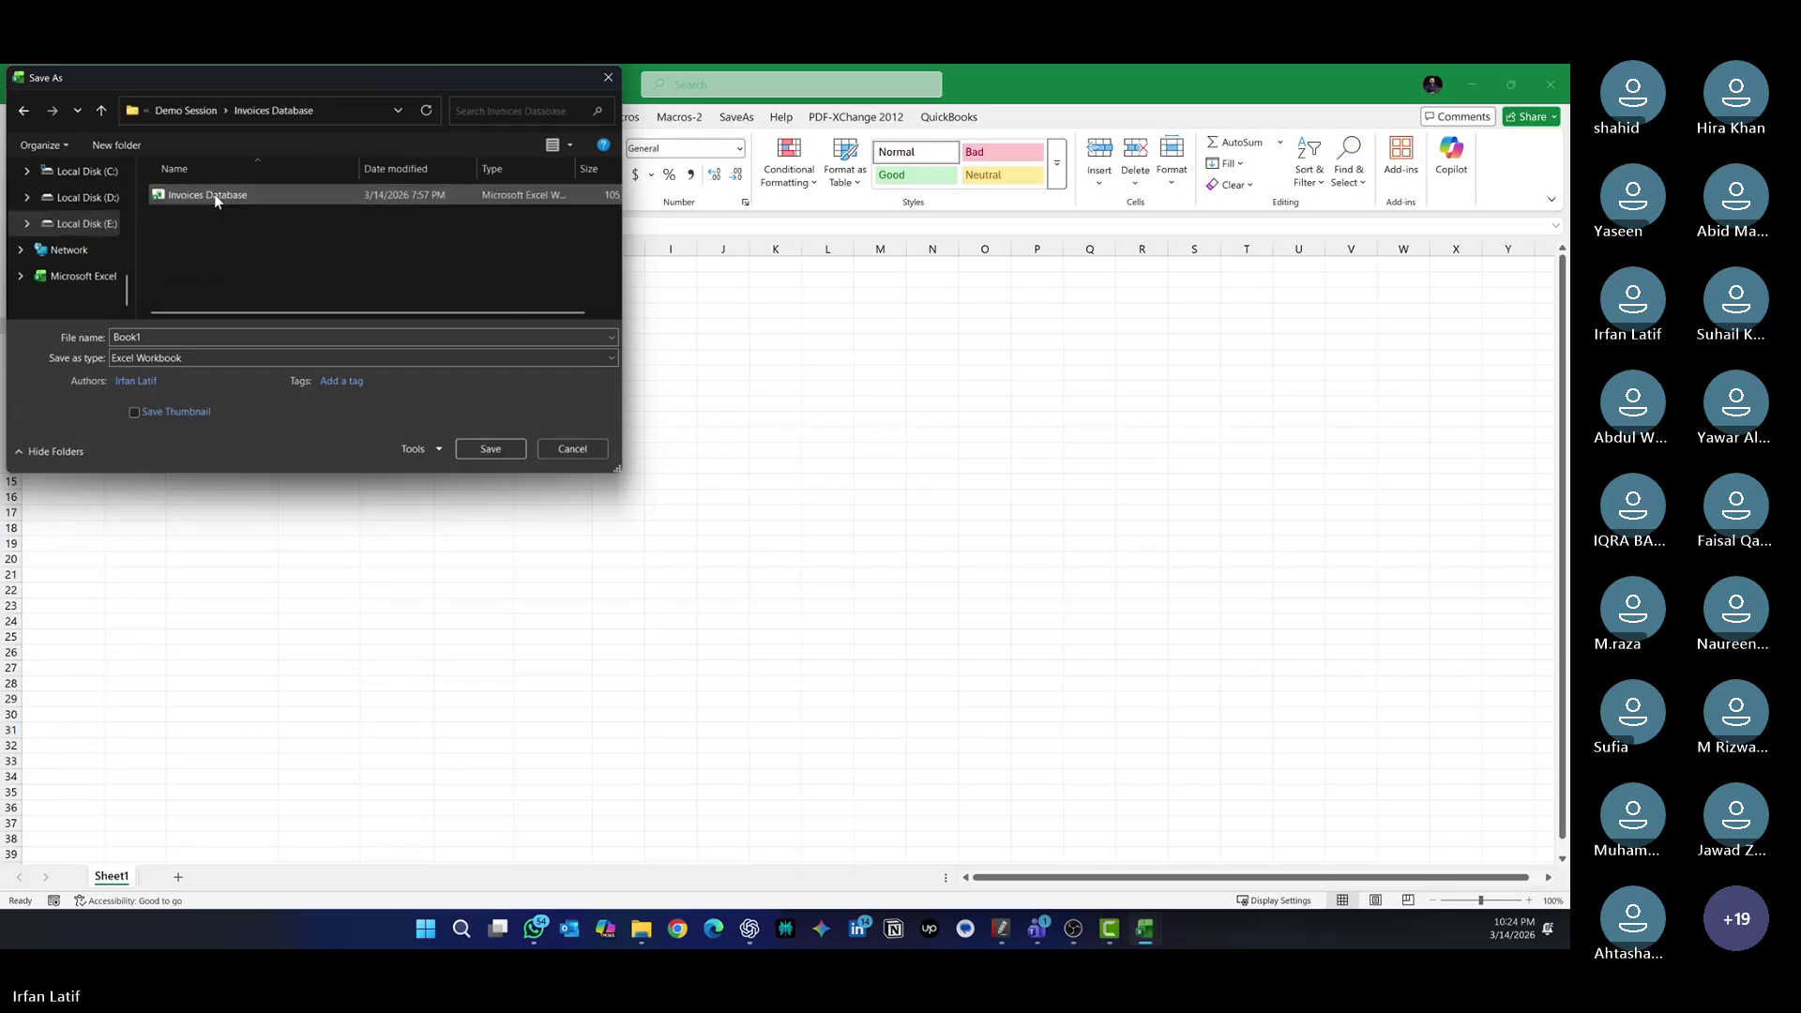
Name the workbook "Invoices Database (INV-1001)" and save it
click(170, 337)
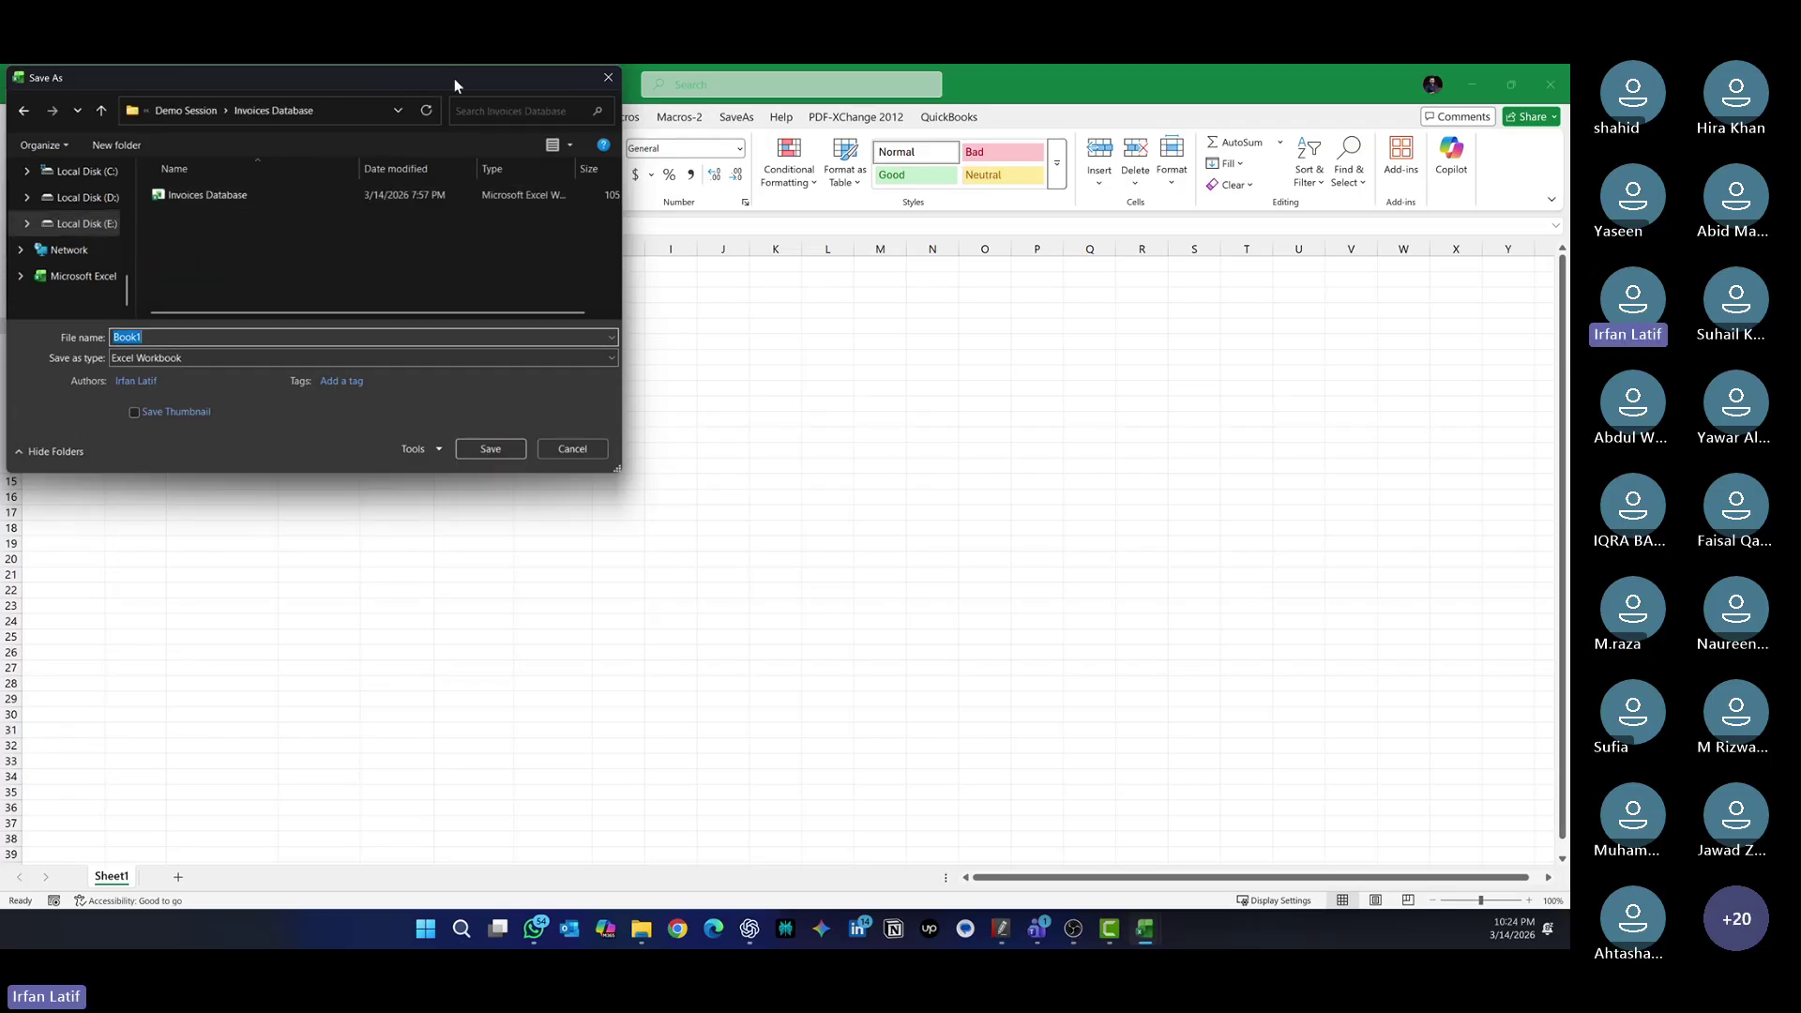
drag(454, 77, 1208, 330)
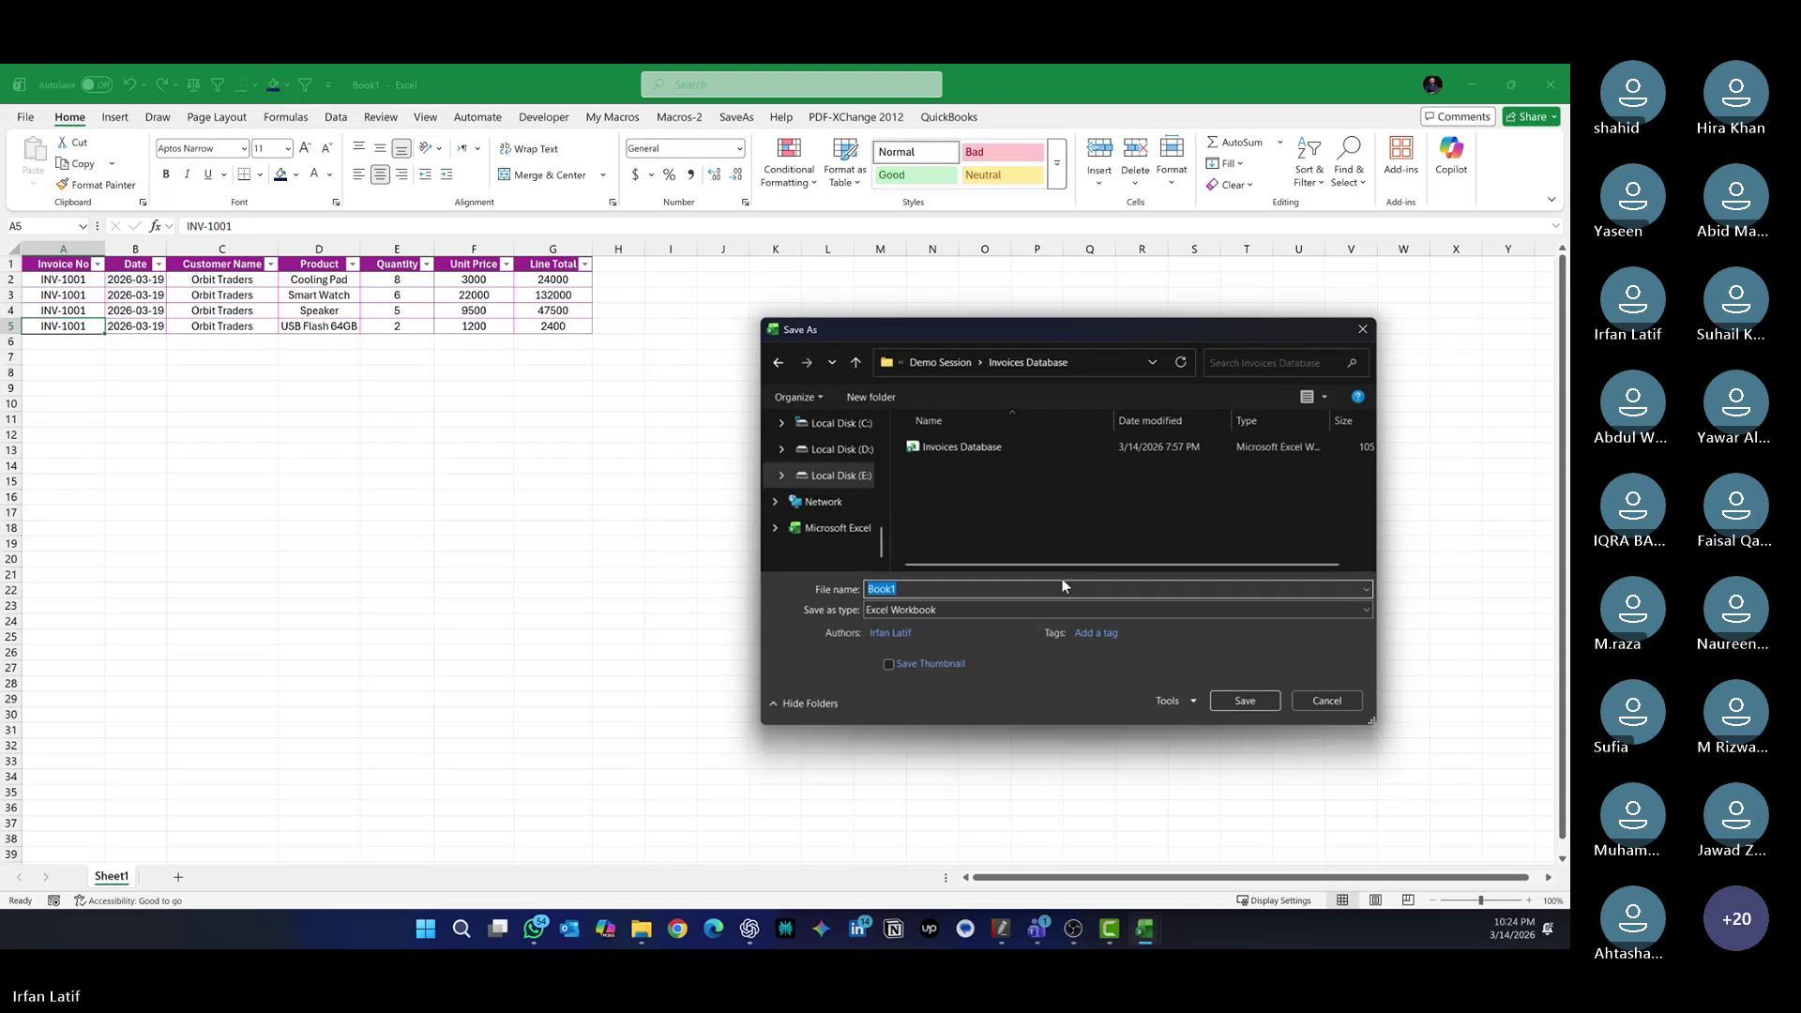
text(Invoices Database (INV-1001))
key(Return)
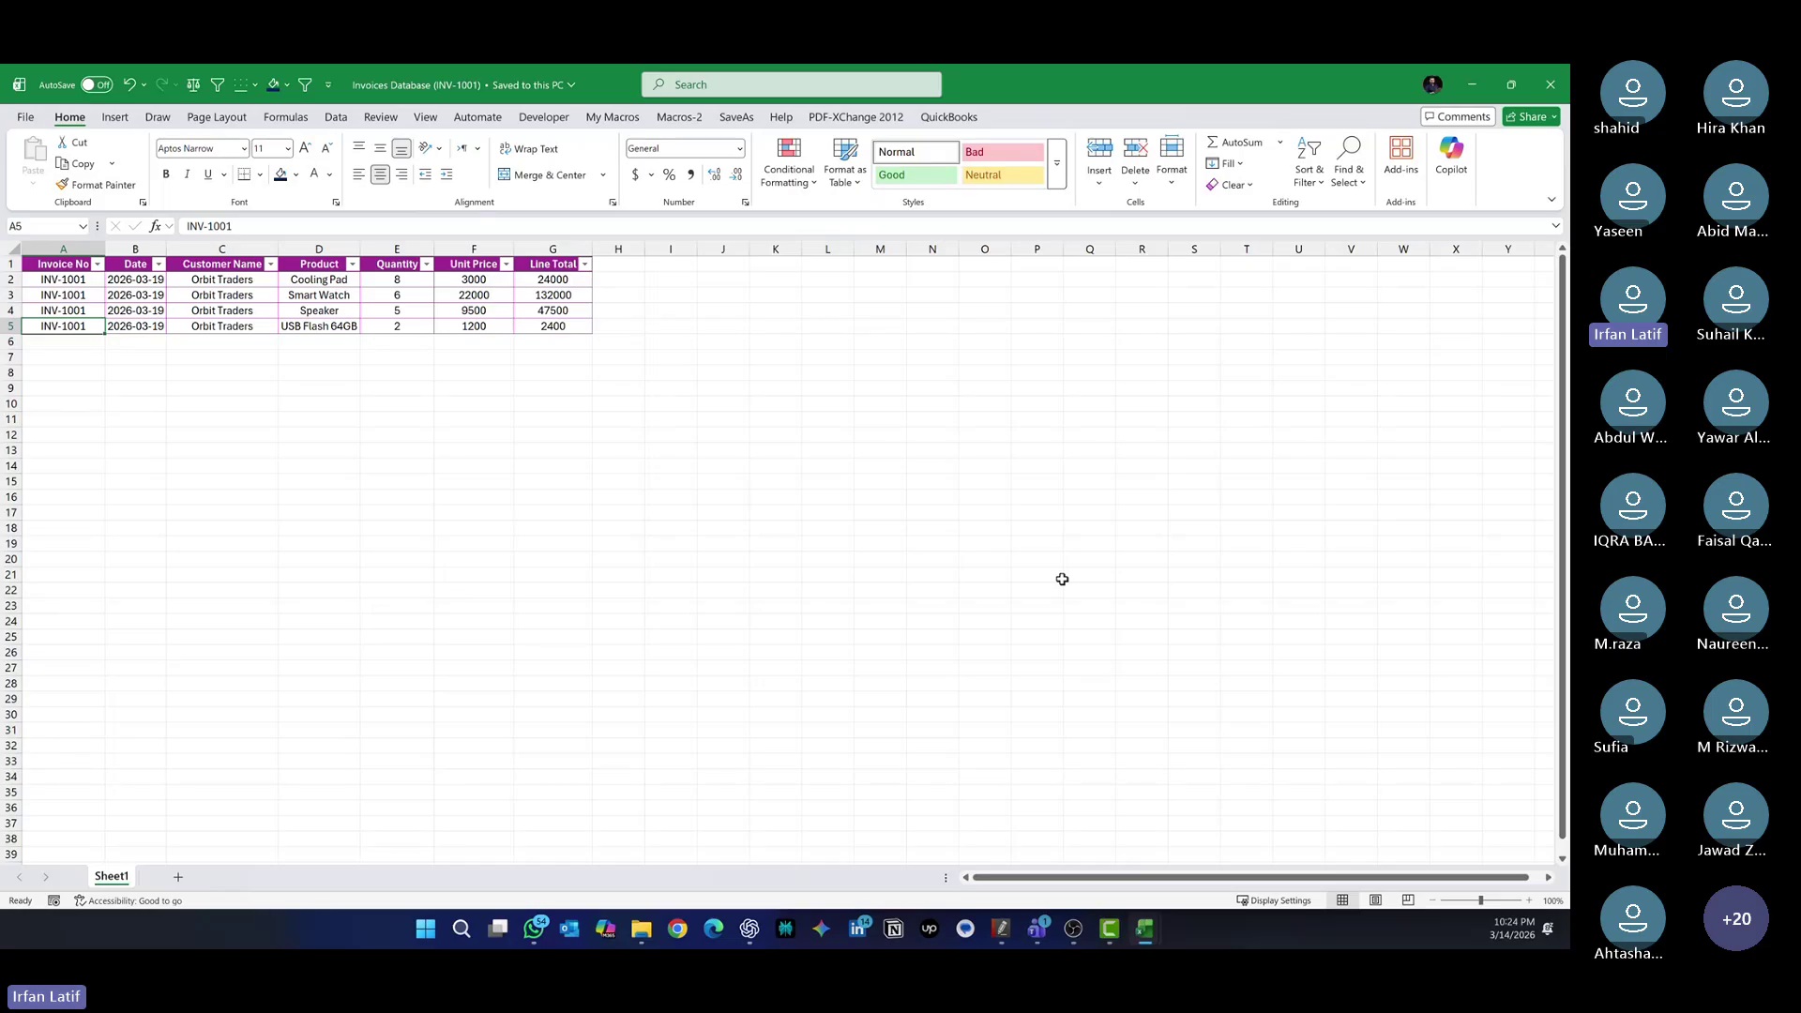
Close the saved invoice workbook and remove the filter from the Invoice_Data (3) sheet, checking the data down to its last row
click(1551, 84)
click(522, 527)
click(242, 312)
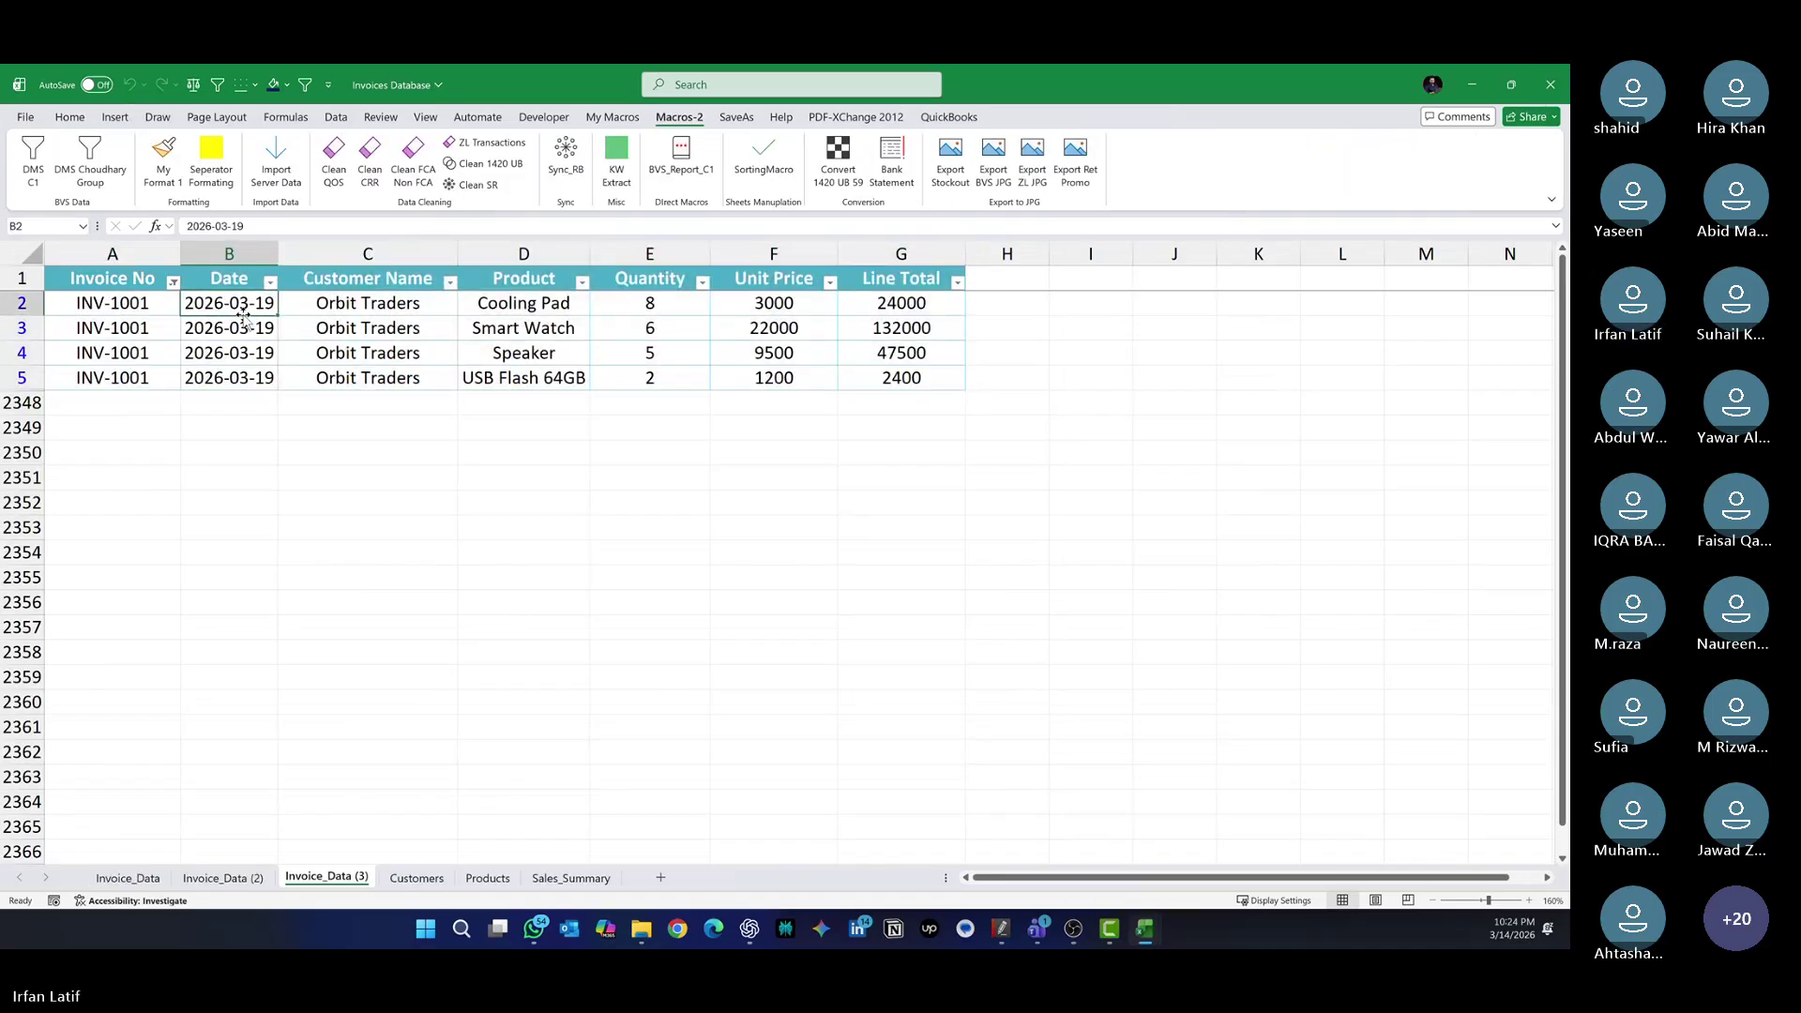
key(ctrl+shift+l)
key(ctrl+Left)
key(ctrl+Down)
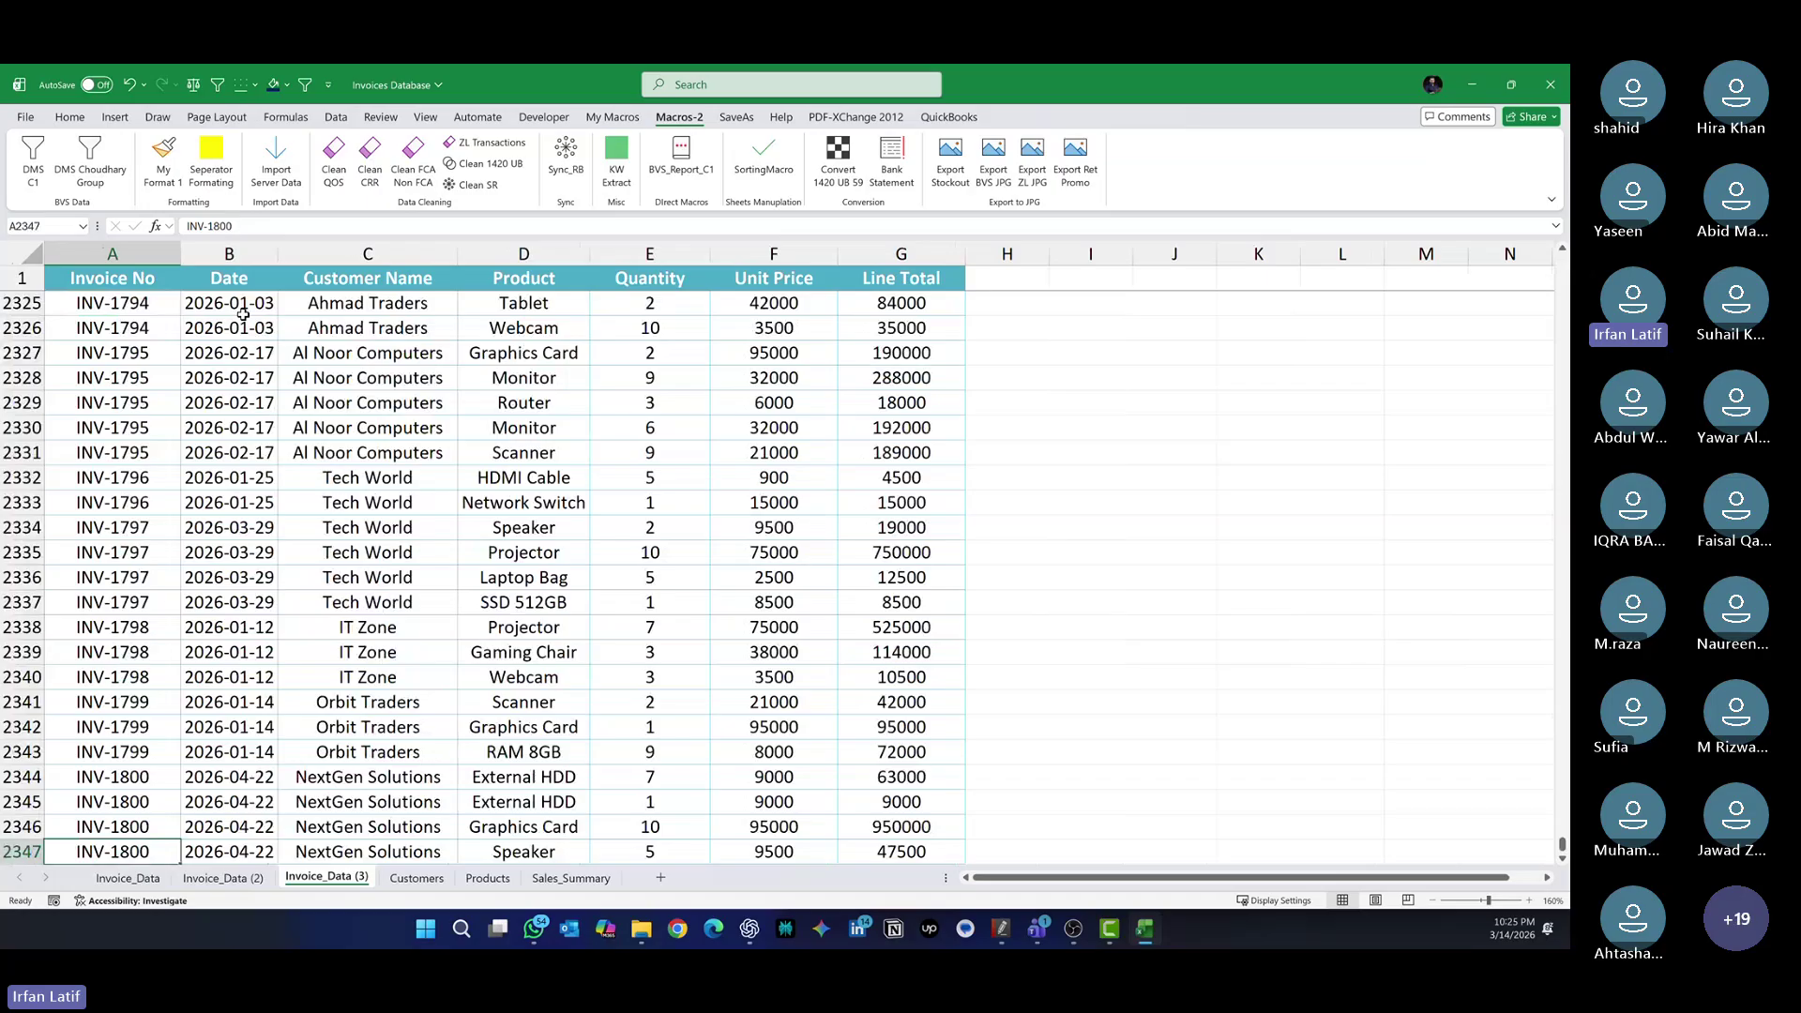
key(ctrl+Up)
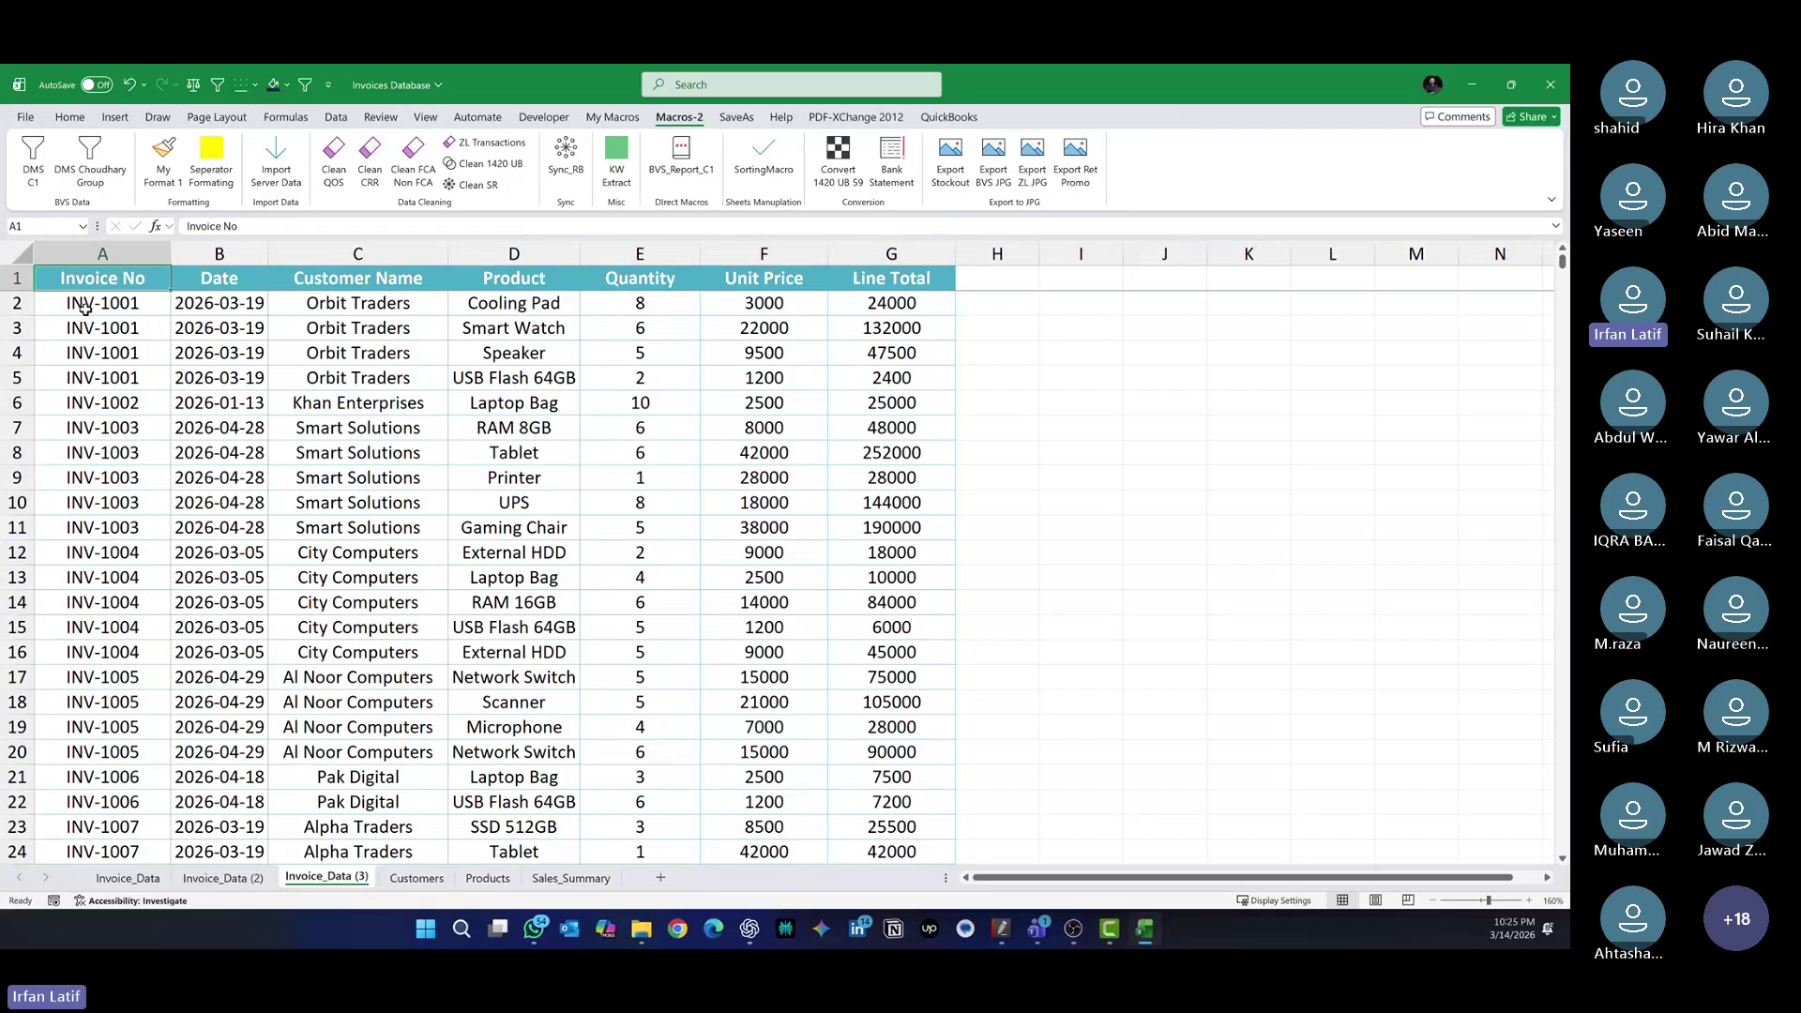
Run the Make n Save Sheets macro on Invoice_Data (3) with column number 1 for the filter values
click(622, 116)
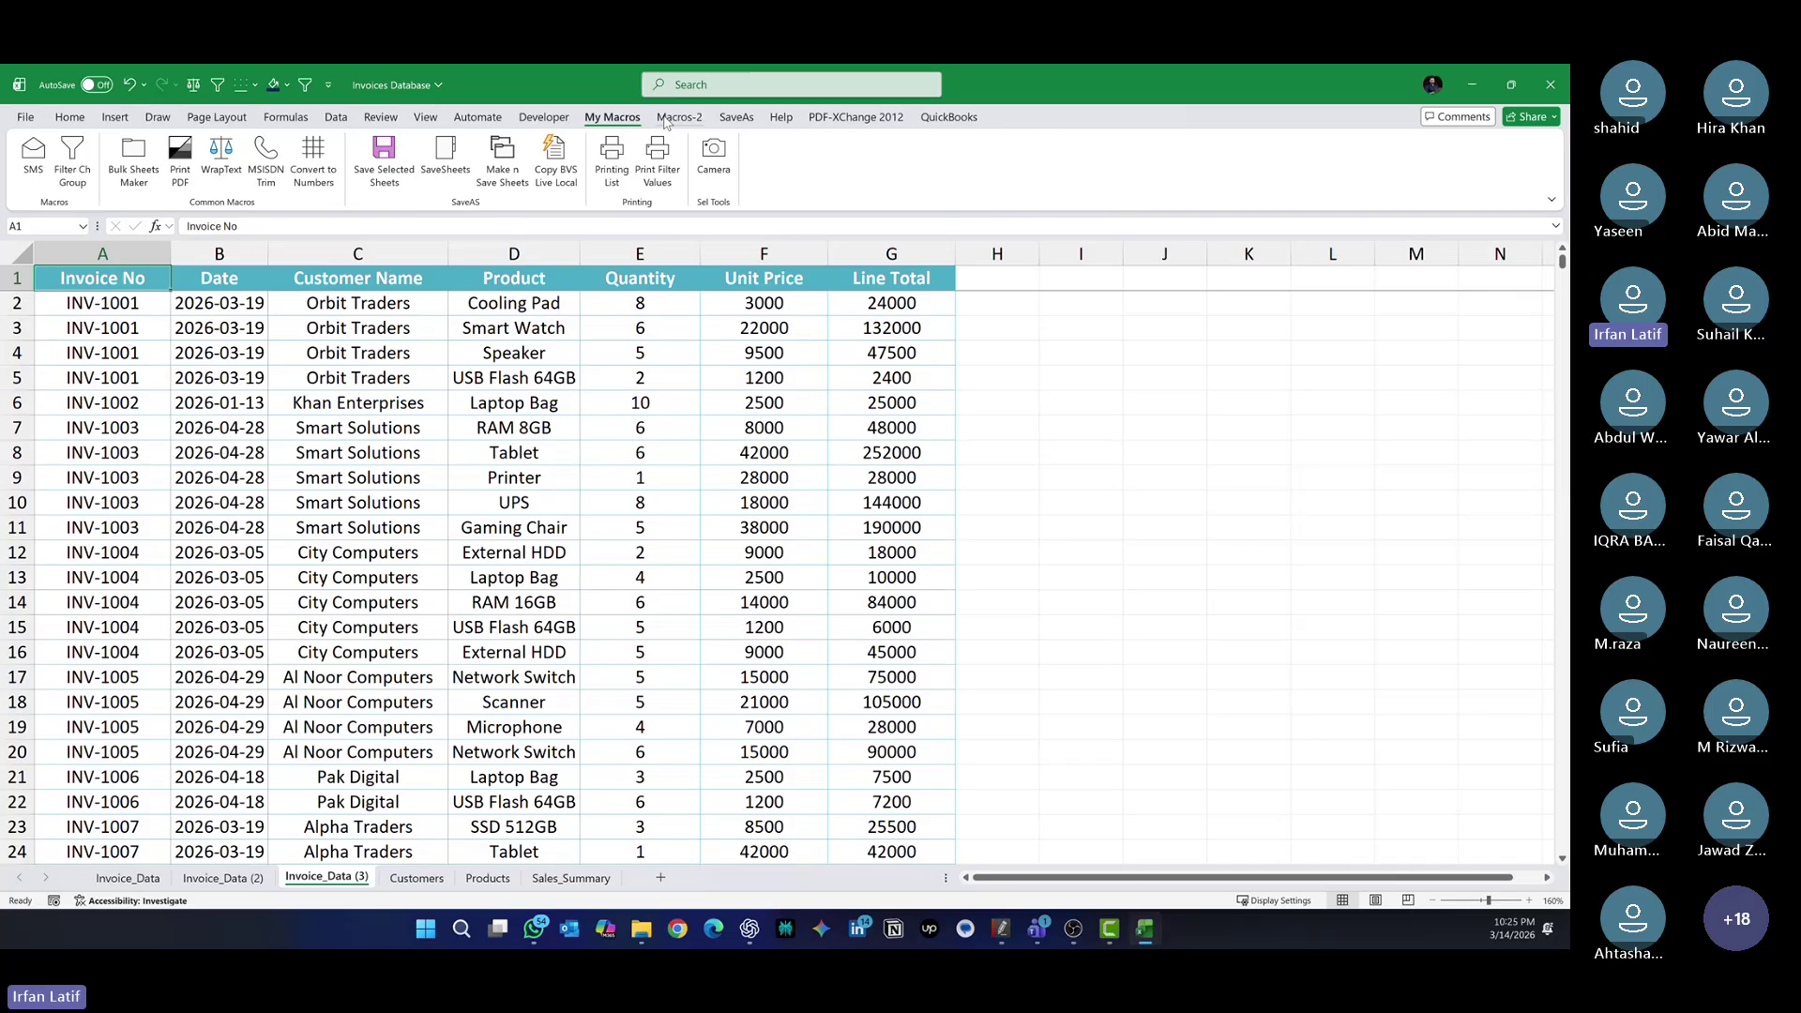
click(504, 153)
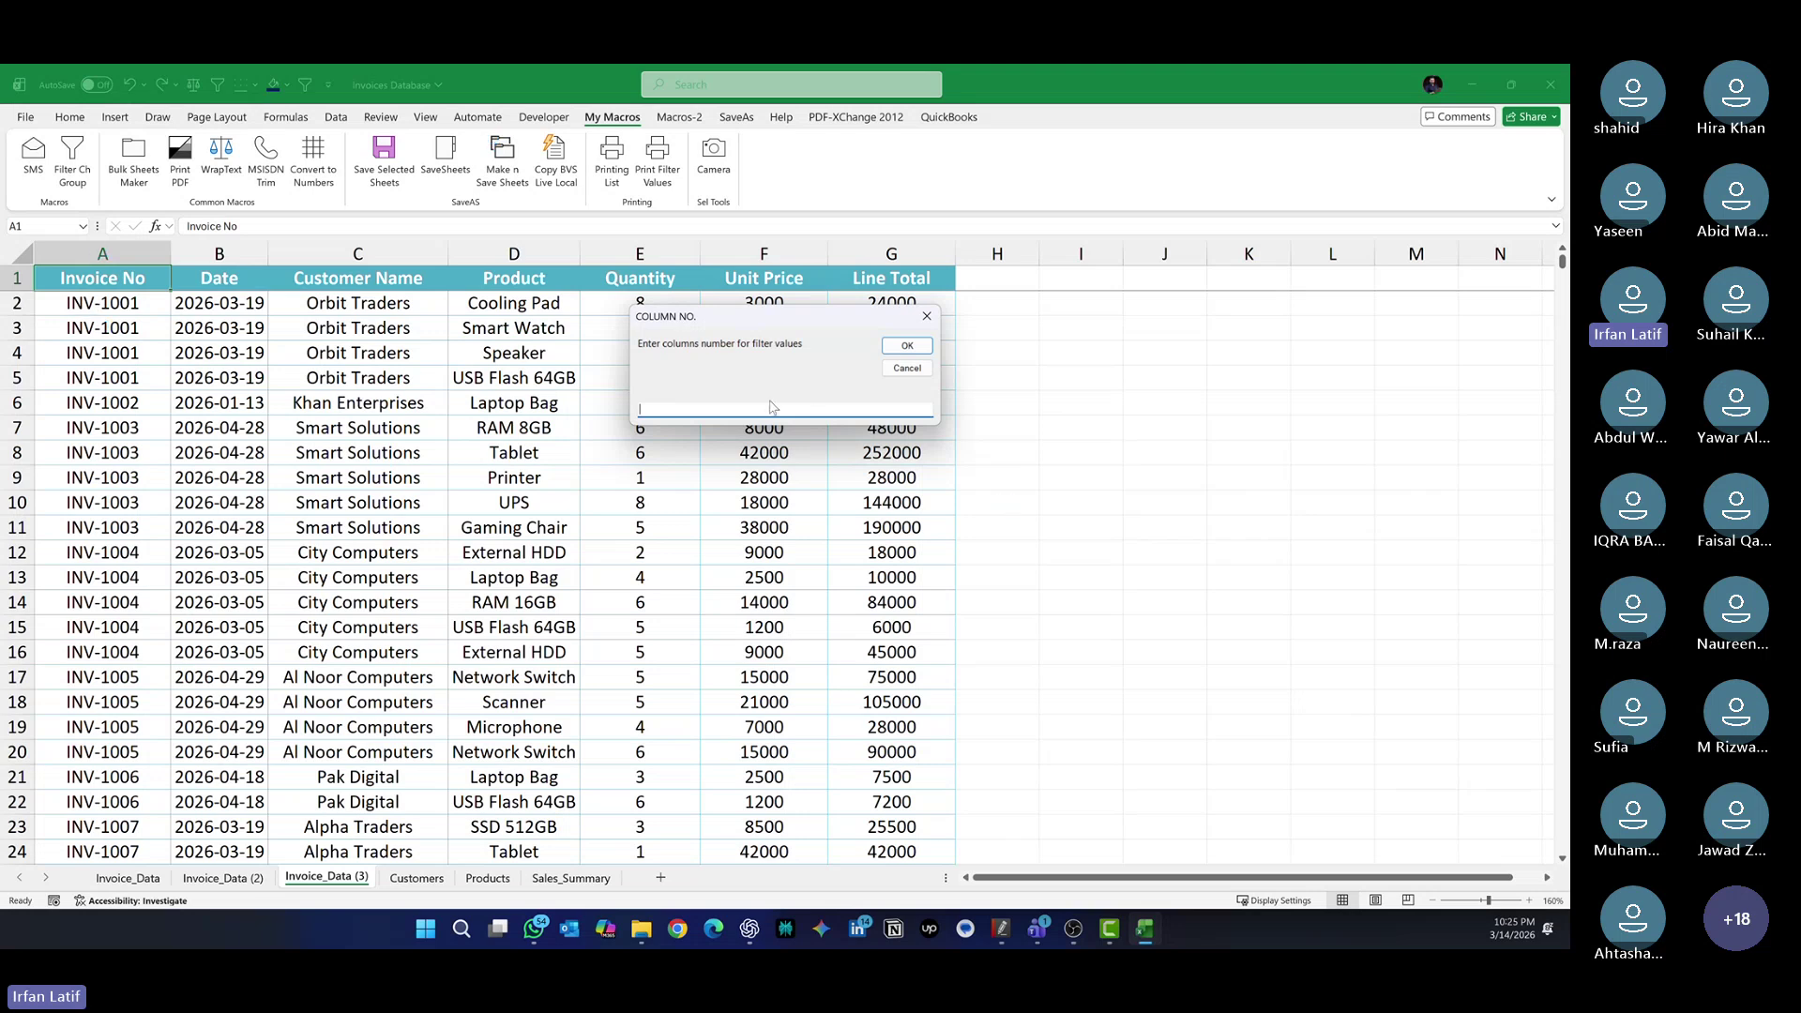
text(1)
click(906, 349)
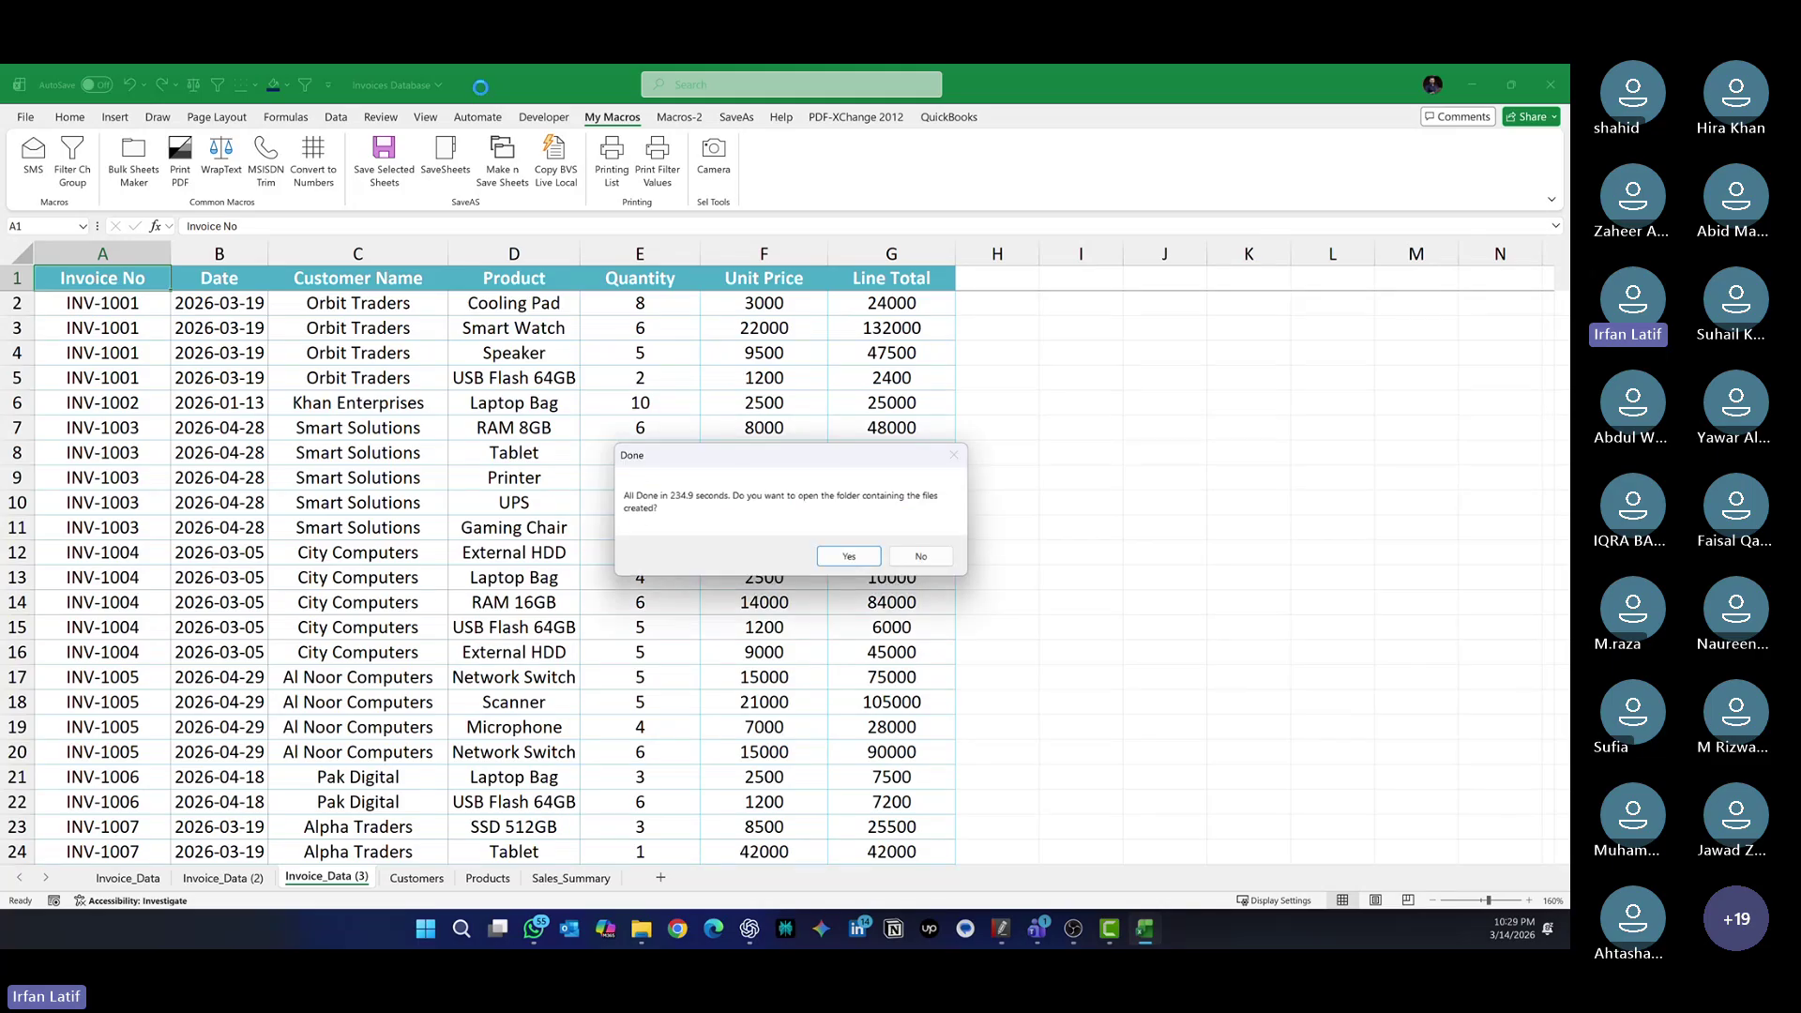
Open the folder containing the files the macro created and look through the list of invoice workbooks
drag(738, 463, 715, 424)
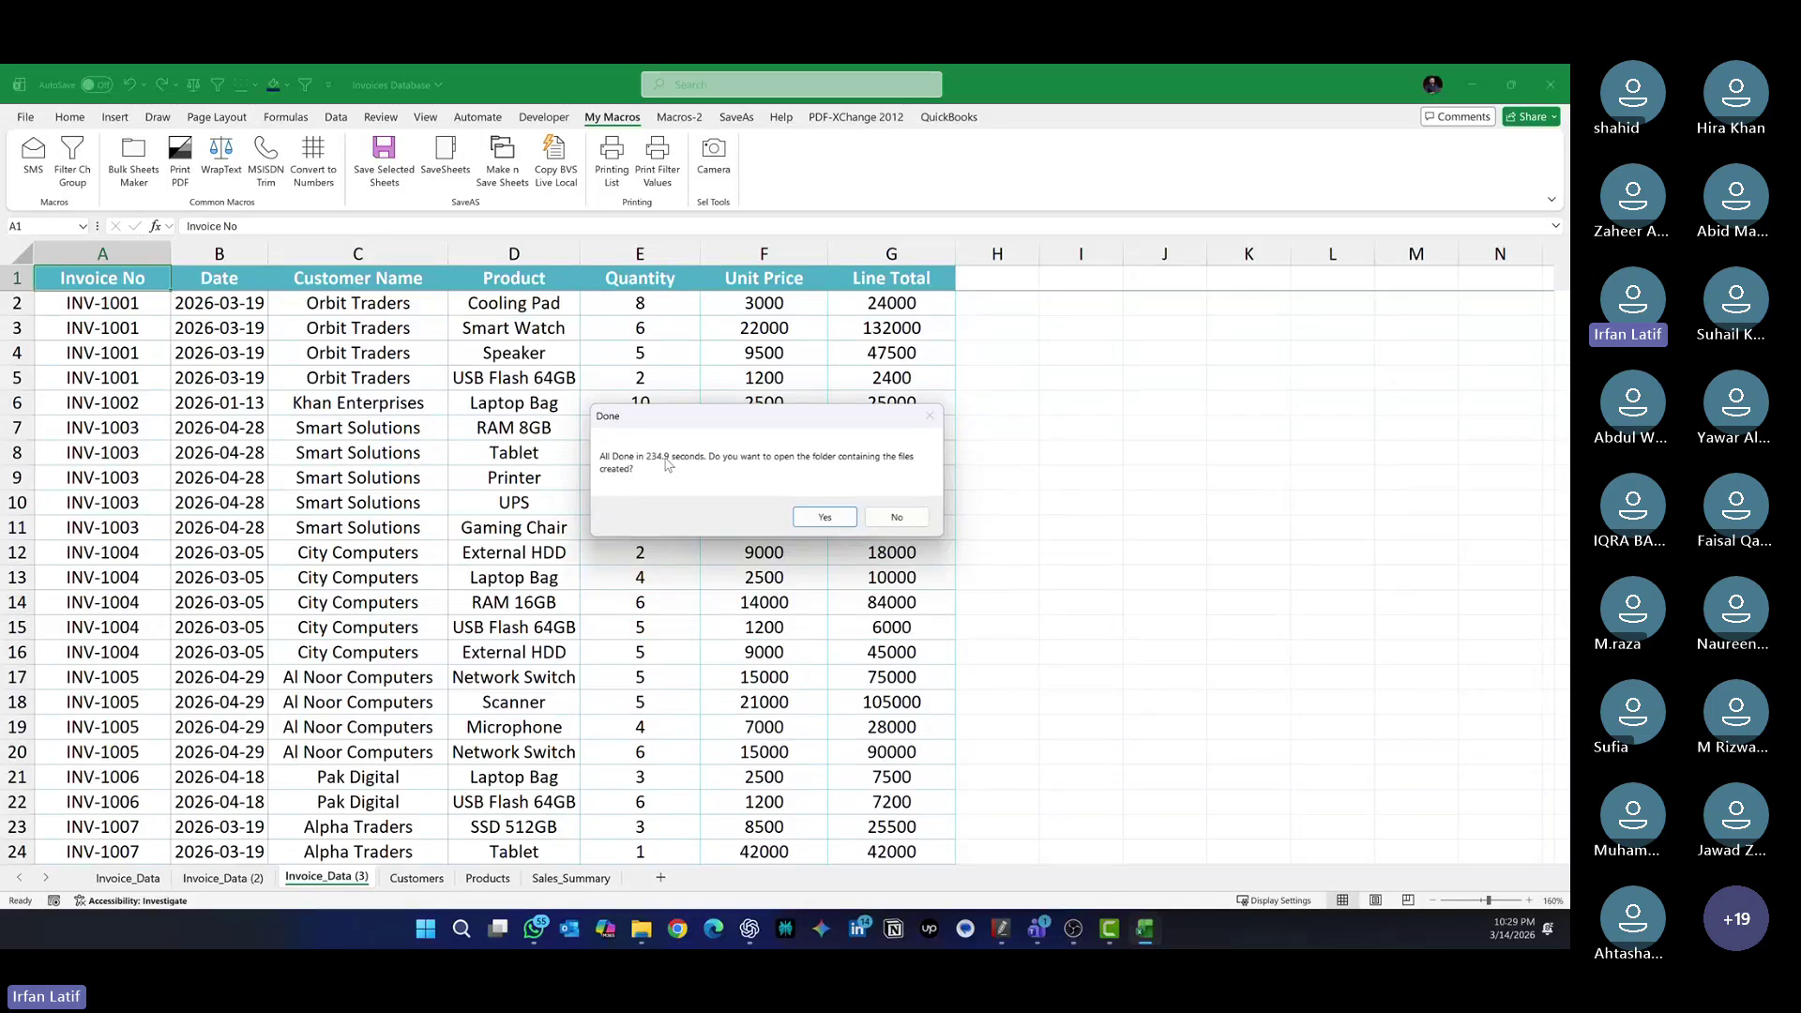
click(825, 519)
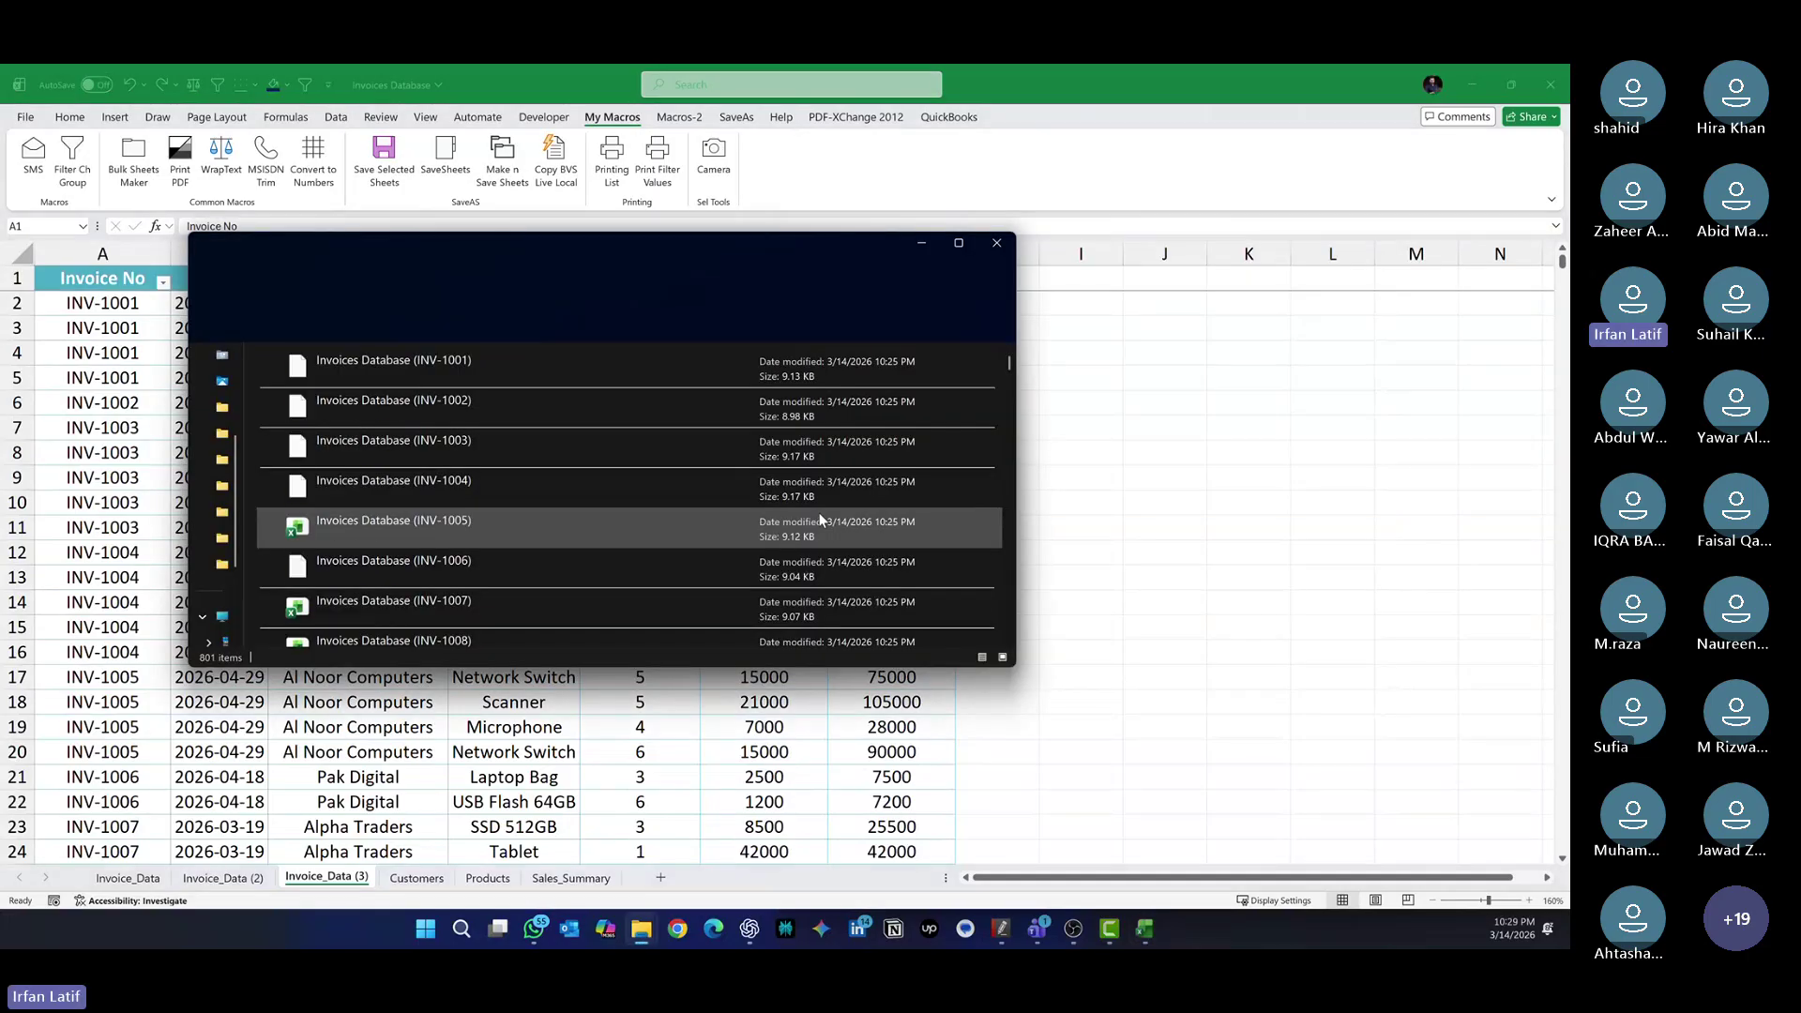
click(957, 242)
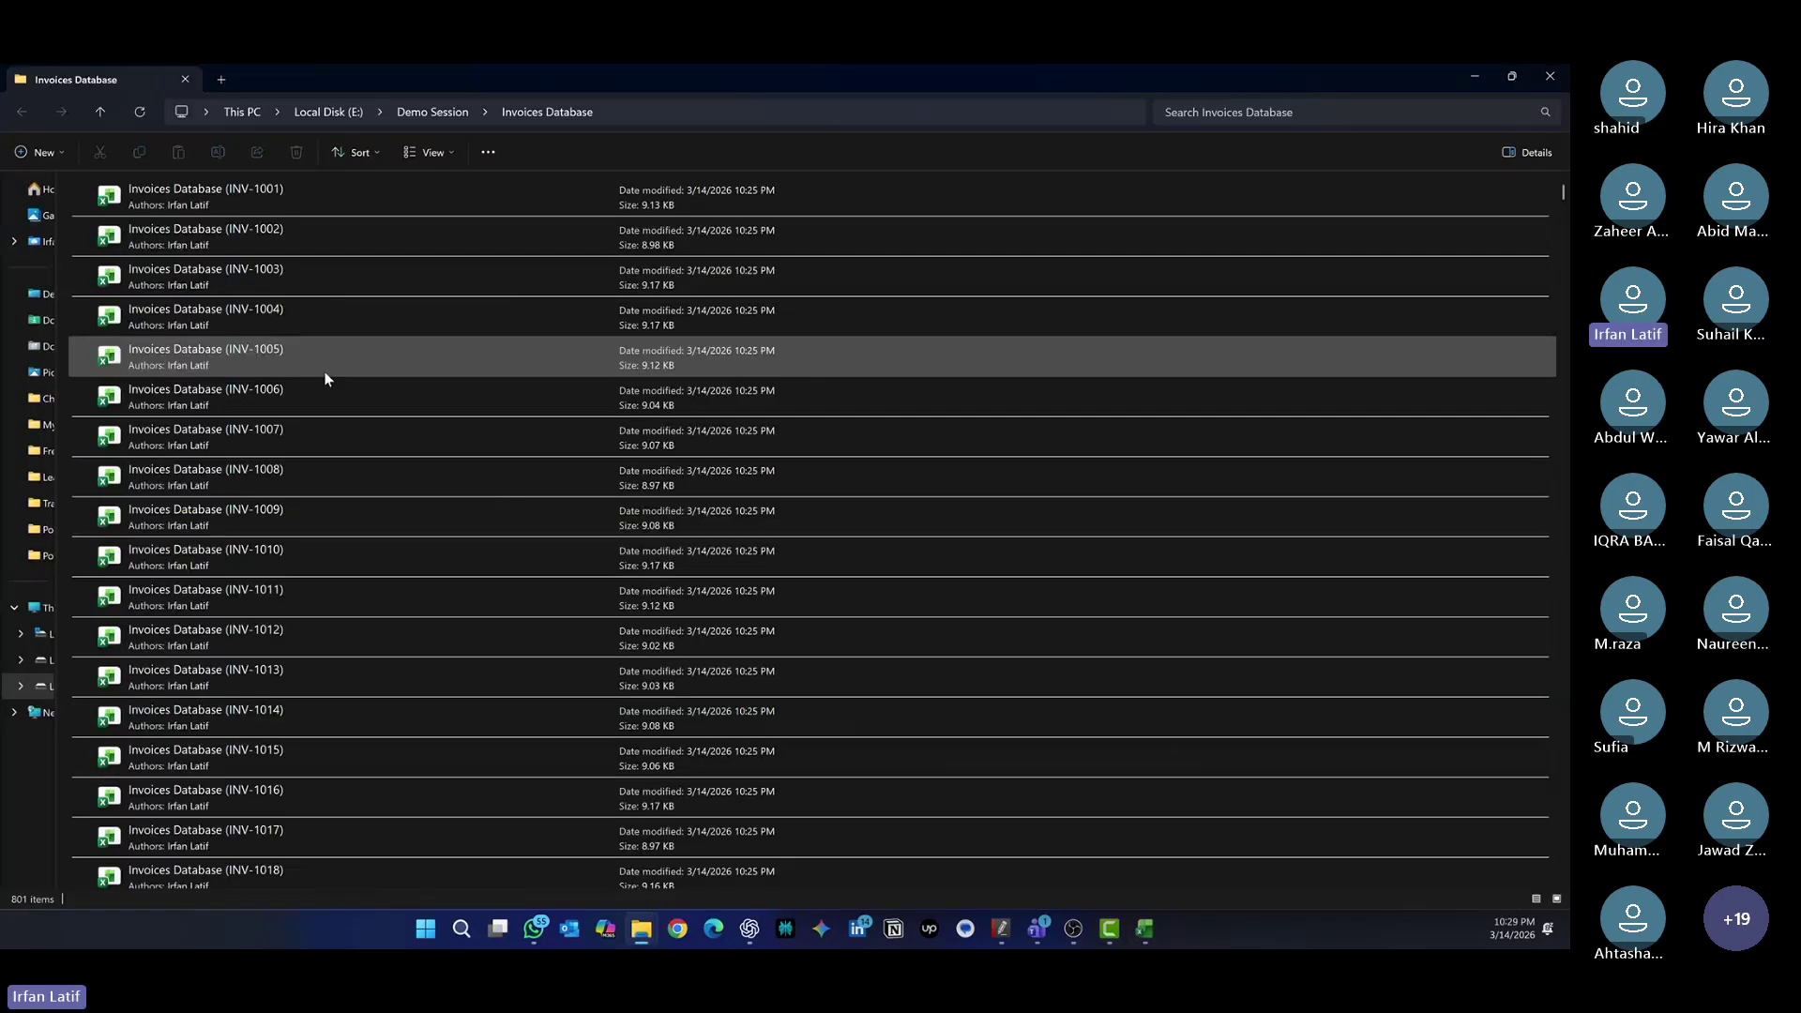
scroll(370, 317, down, 20)
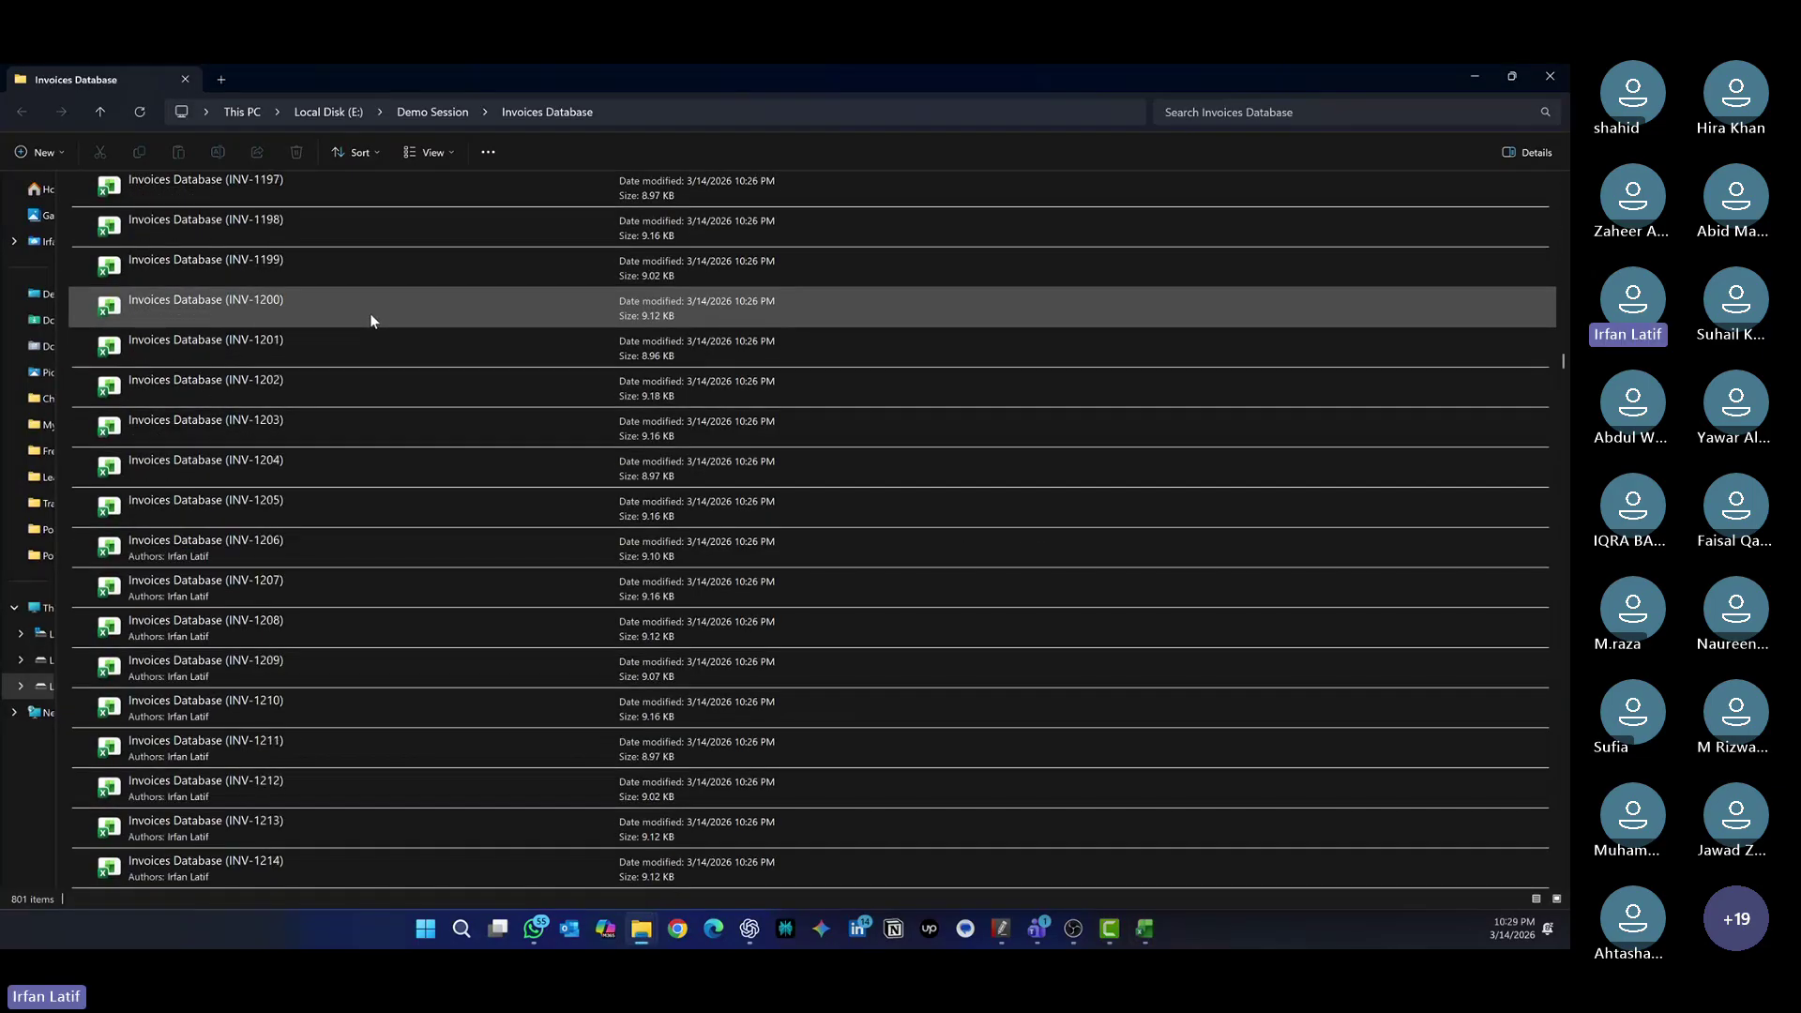
scroll(370, 319, down, 20)
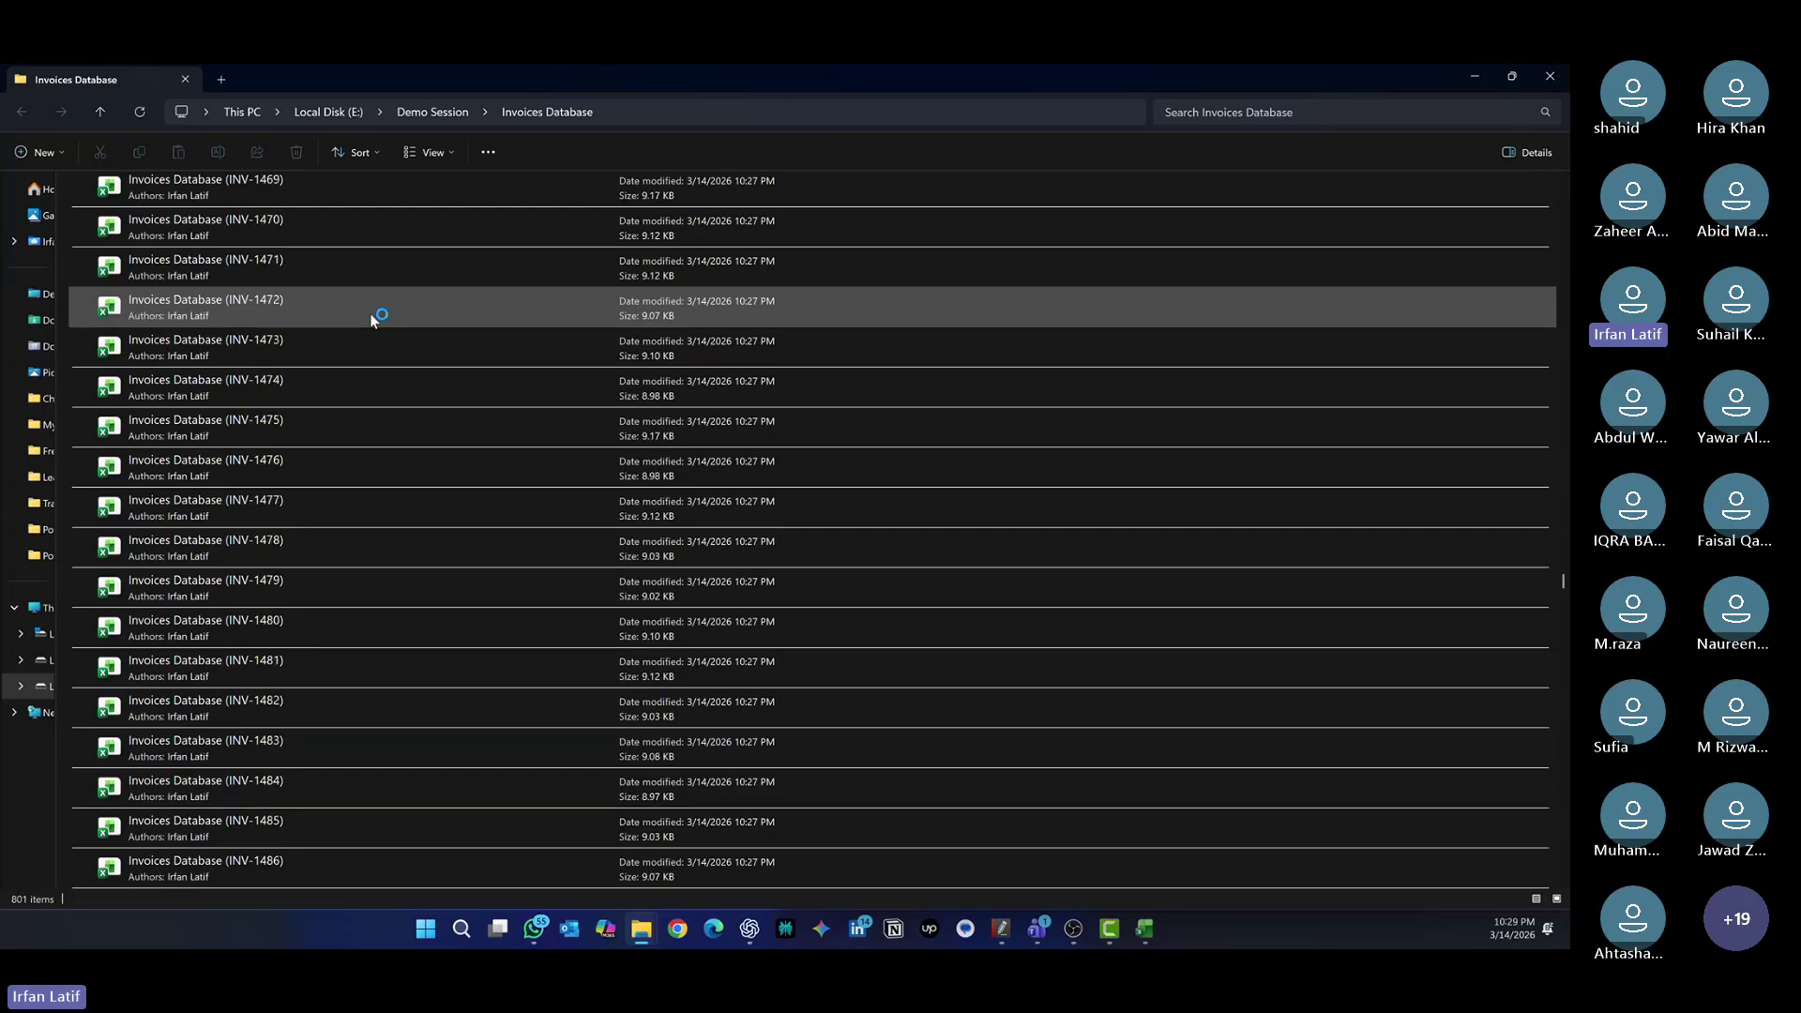
scroll(369, 313, down, 7)
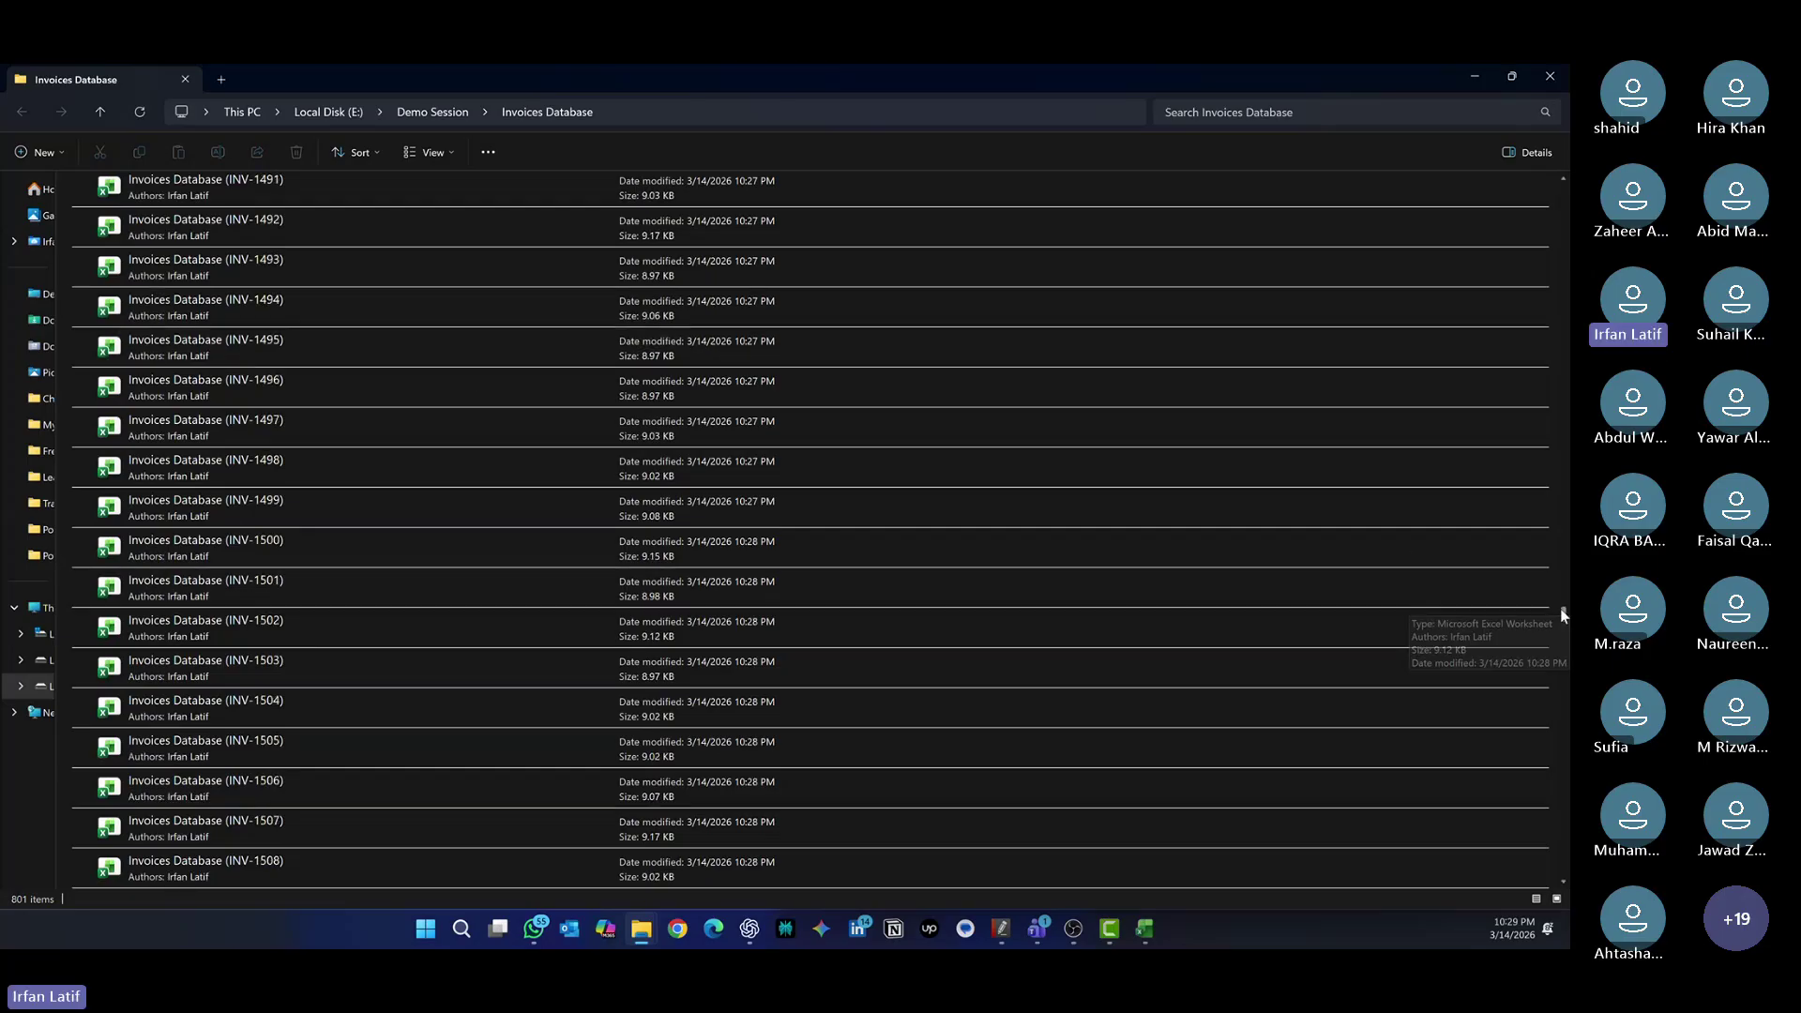
drag(1561, 608, 1517, 183)
Open the workbooks for the first three invoices one after another to check their contents, returning to the Invoices Database workbook
click(181, 202)
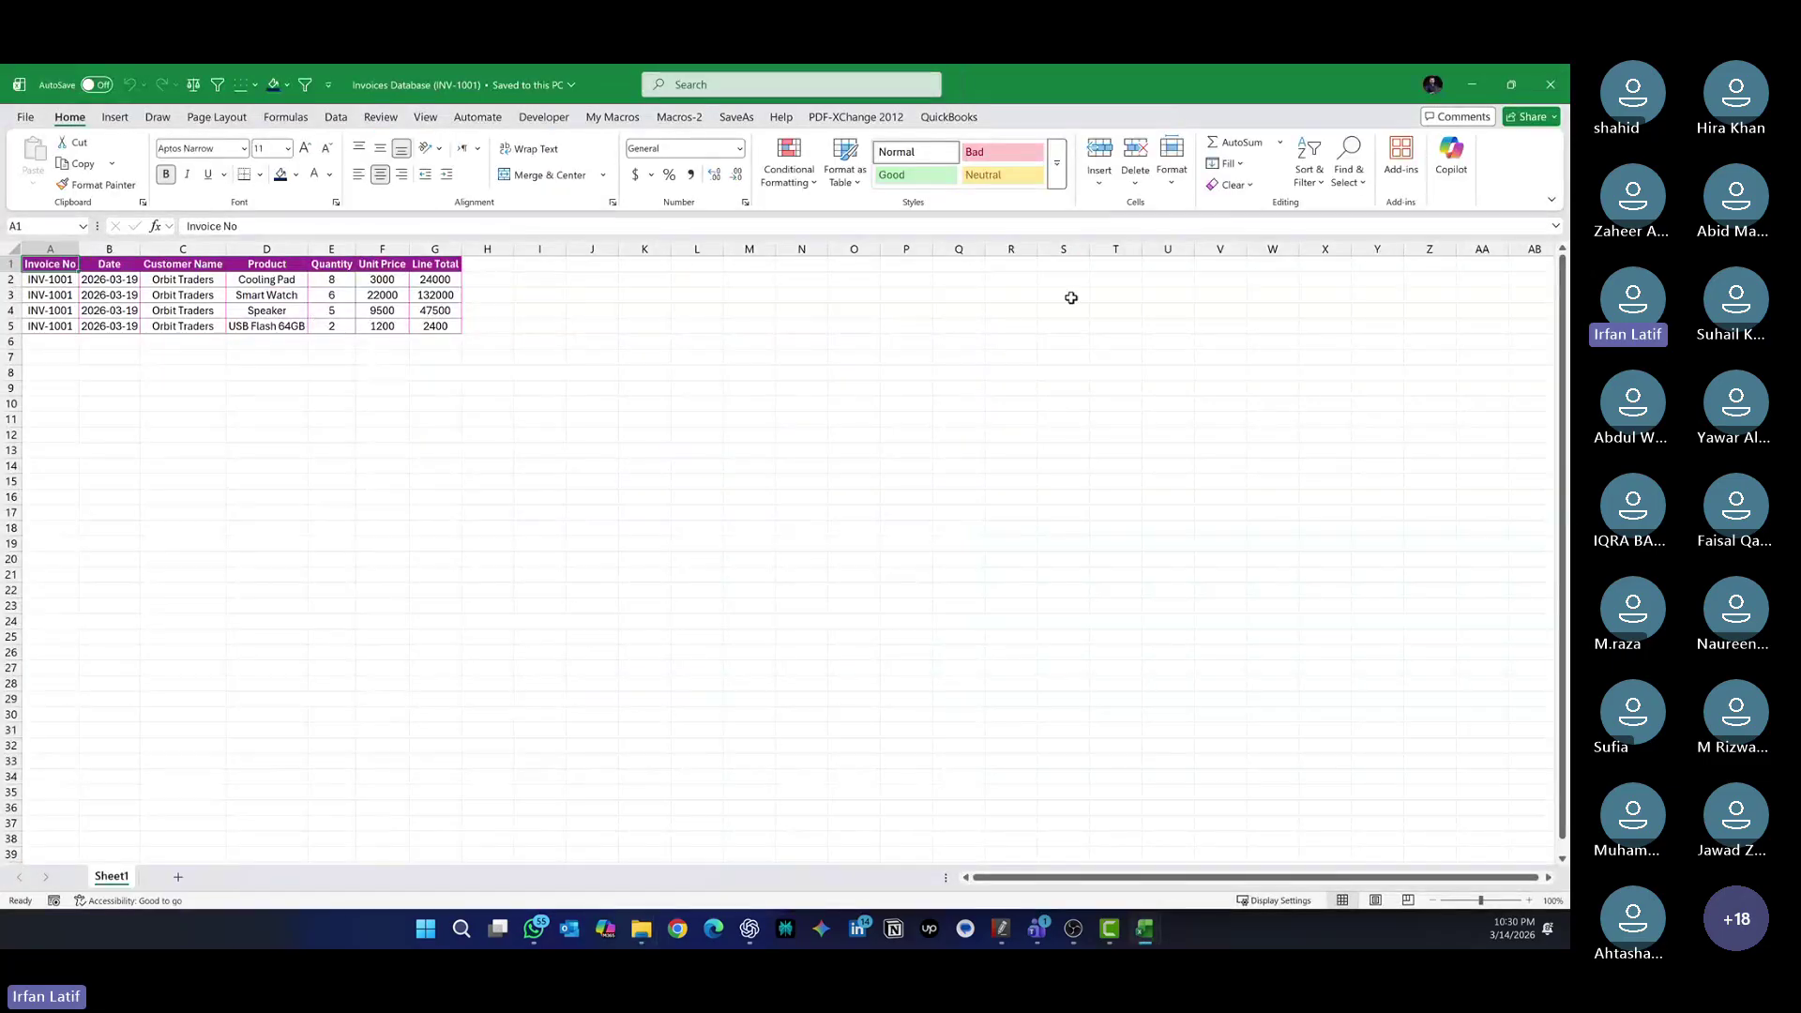
click(1549, 85)
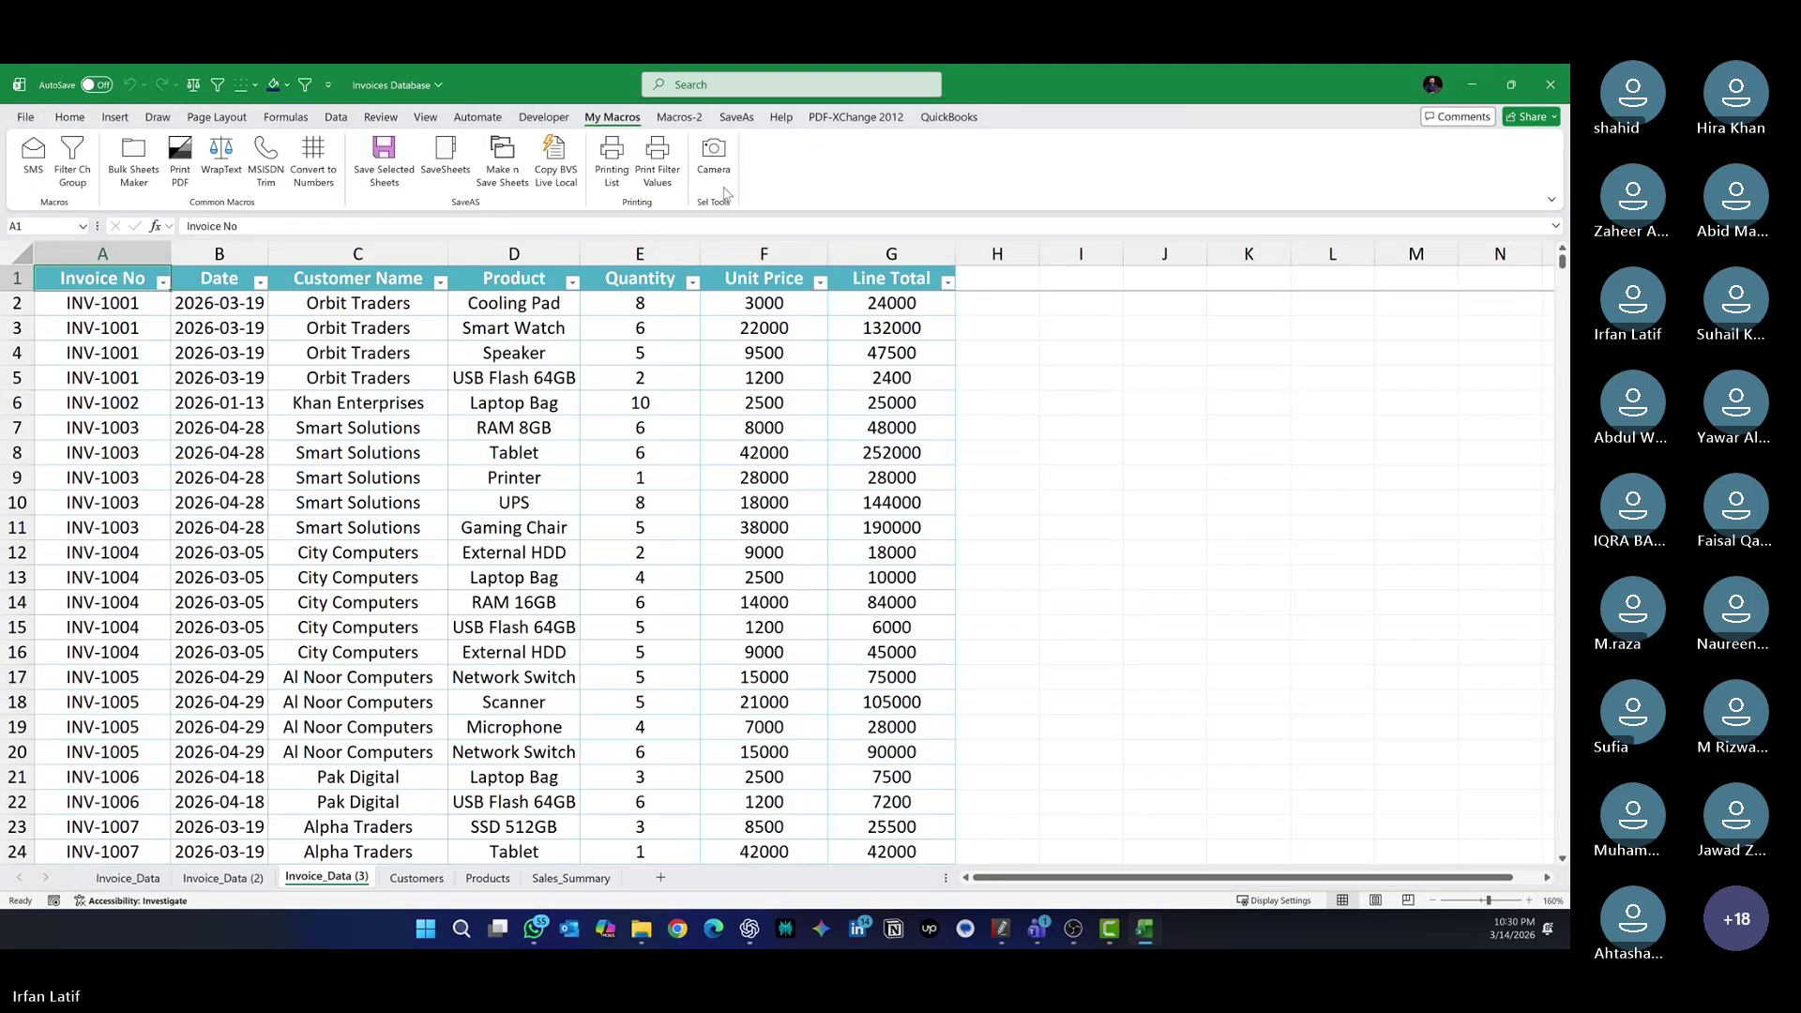
click(1473, 86)
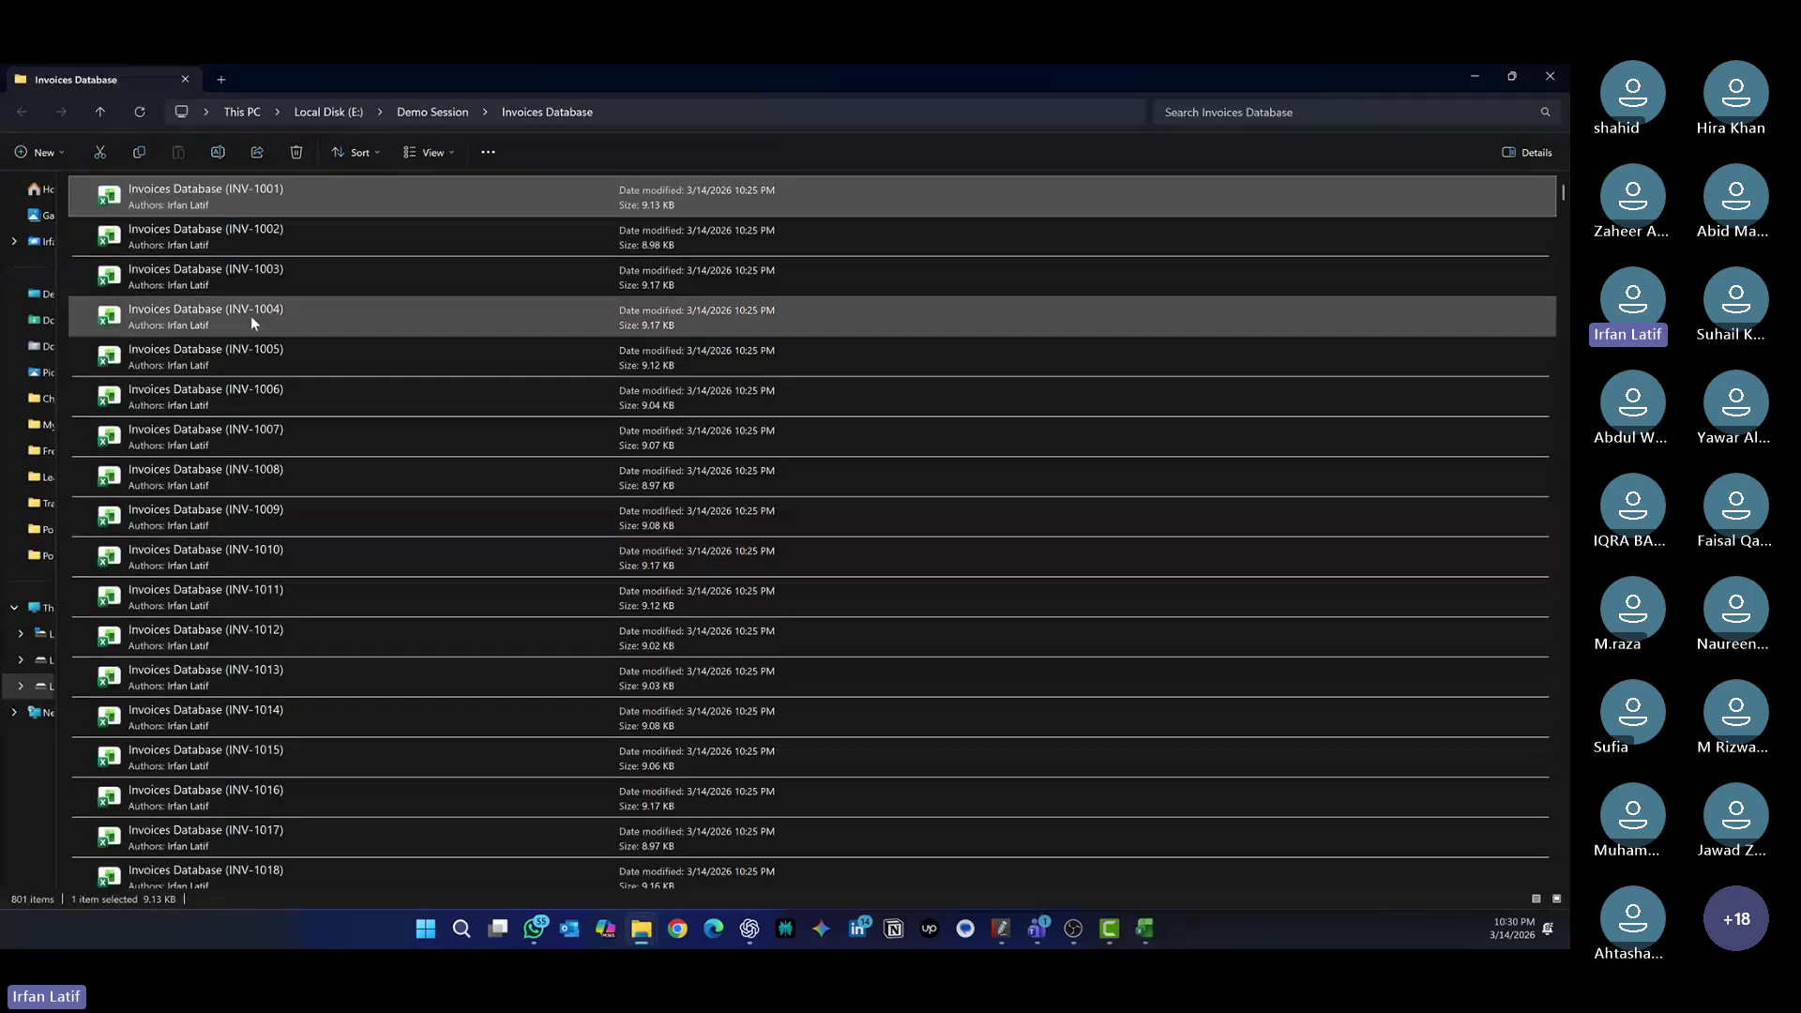
double_click(233, 235)
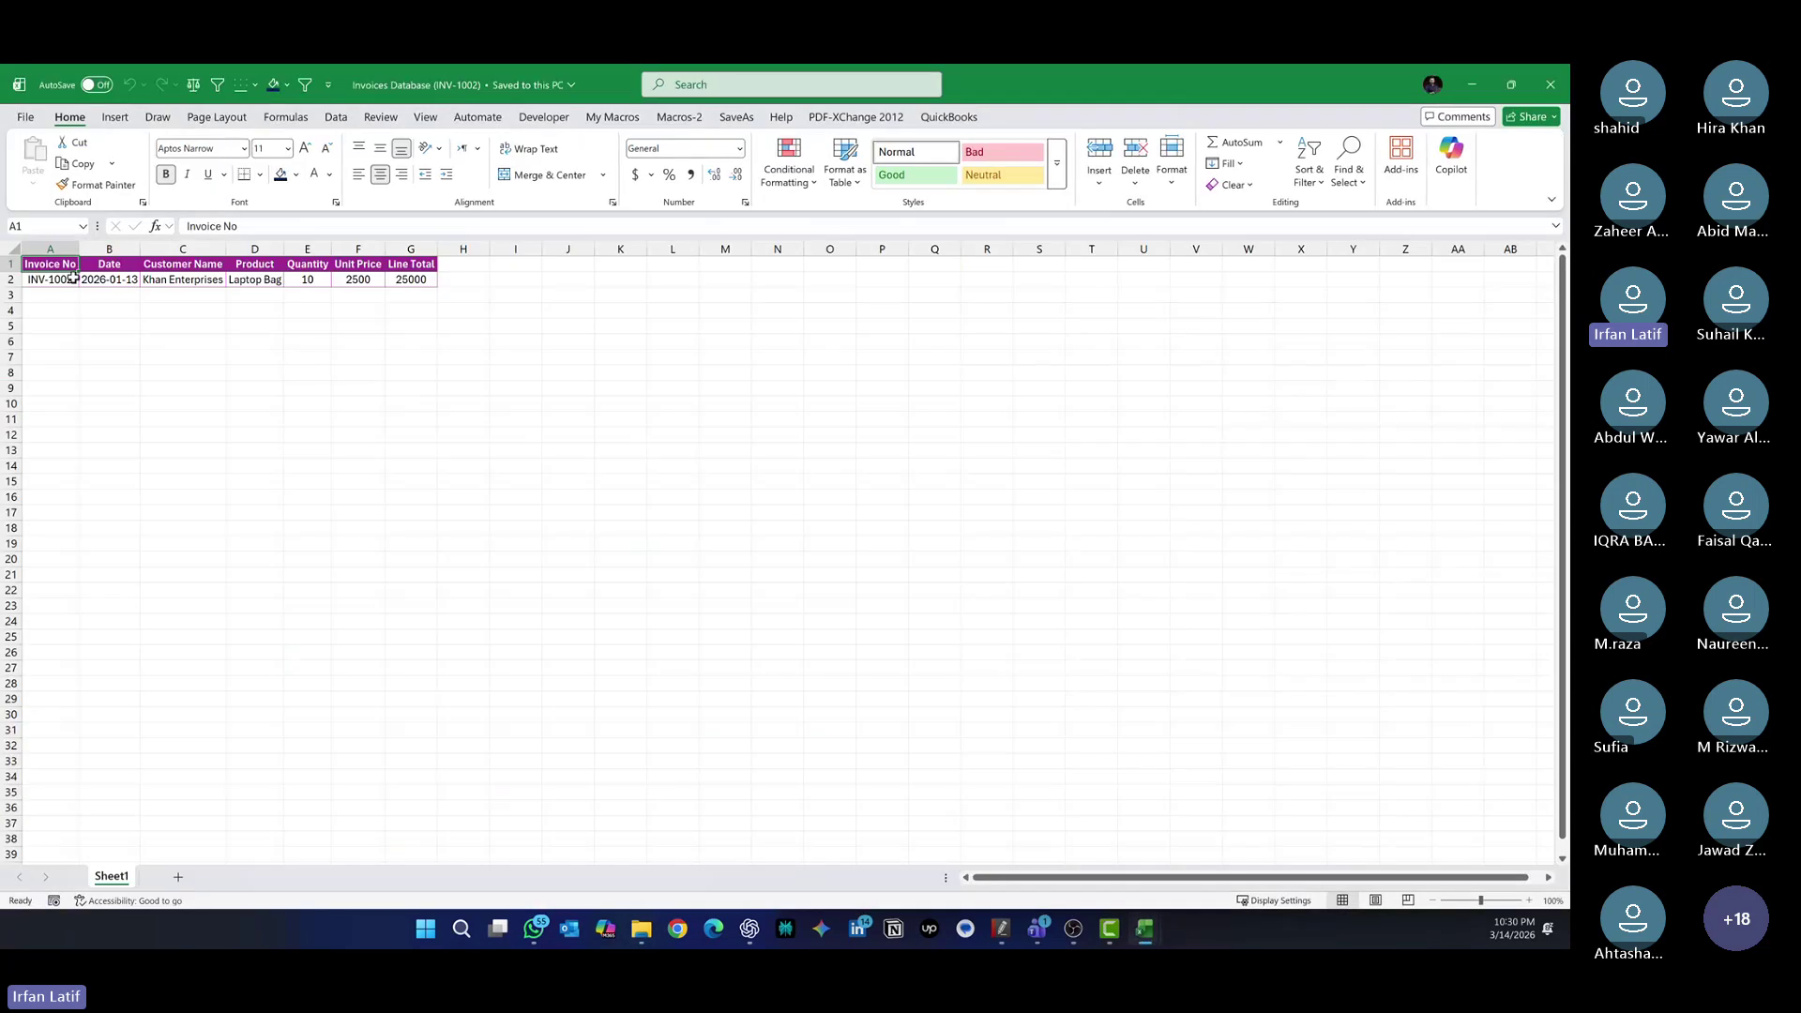
click(1471, 84)
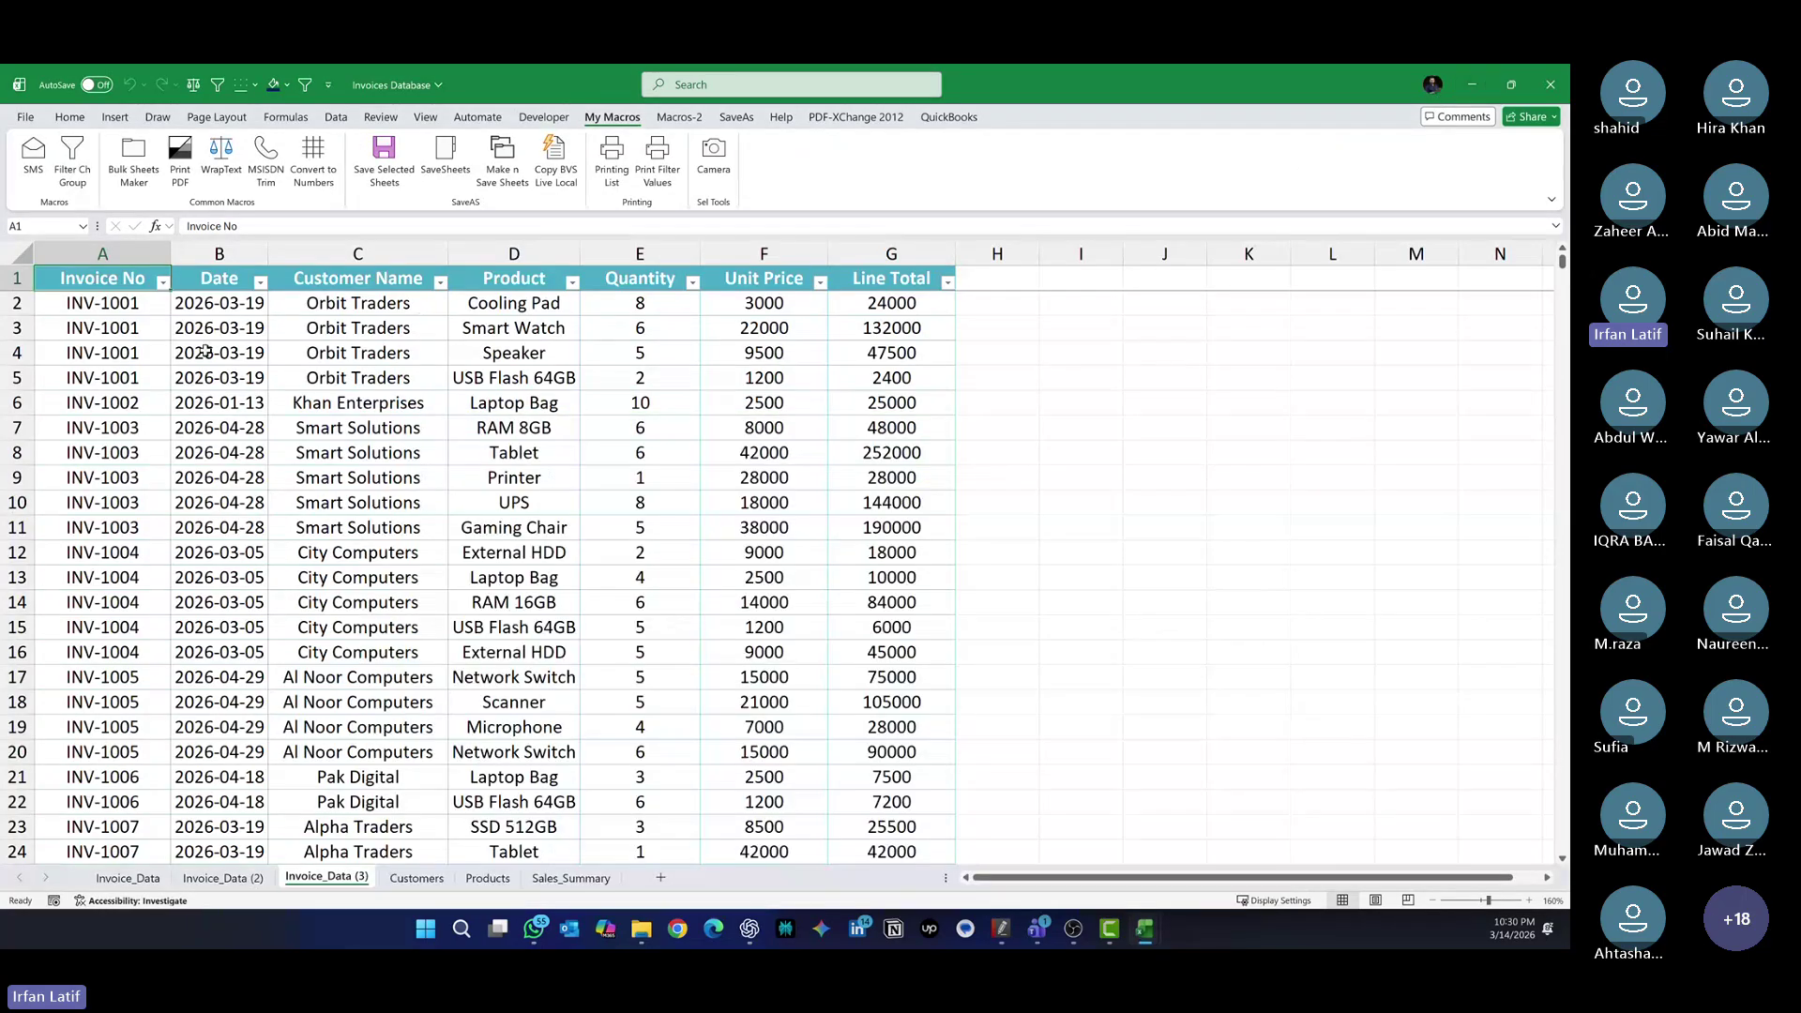
click(1469, 85)
double_click(240, 278)
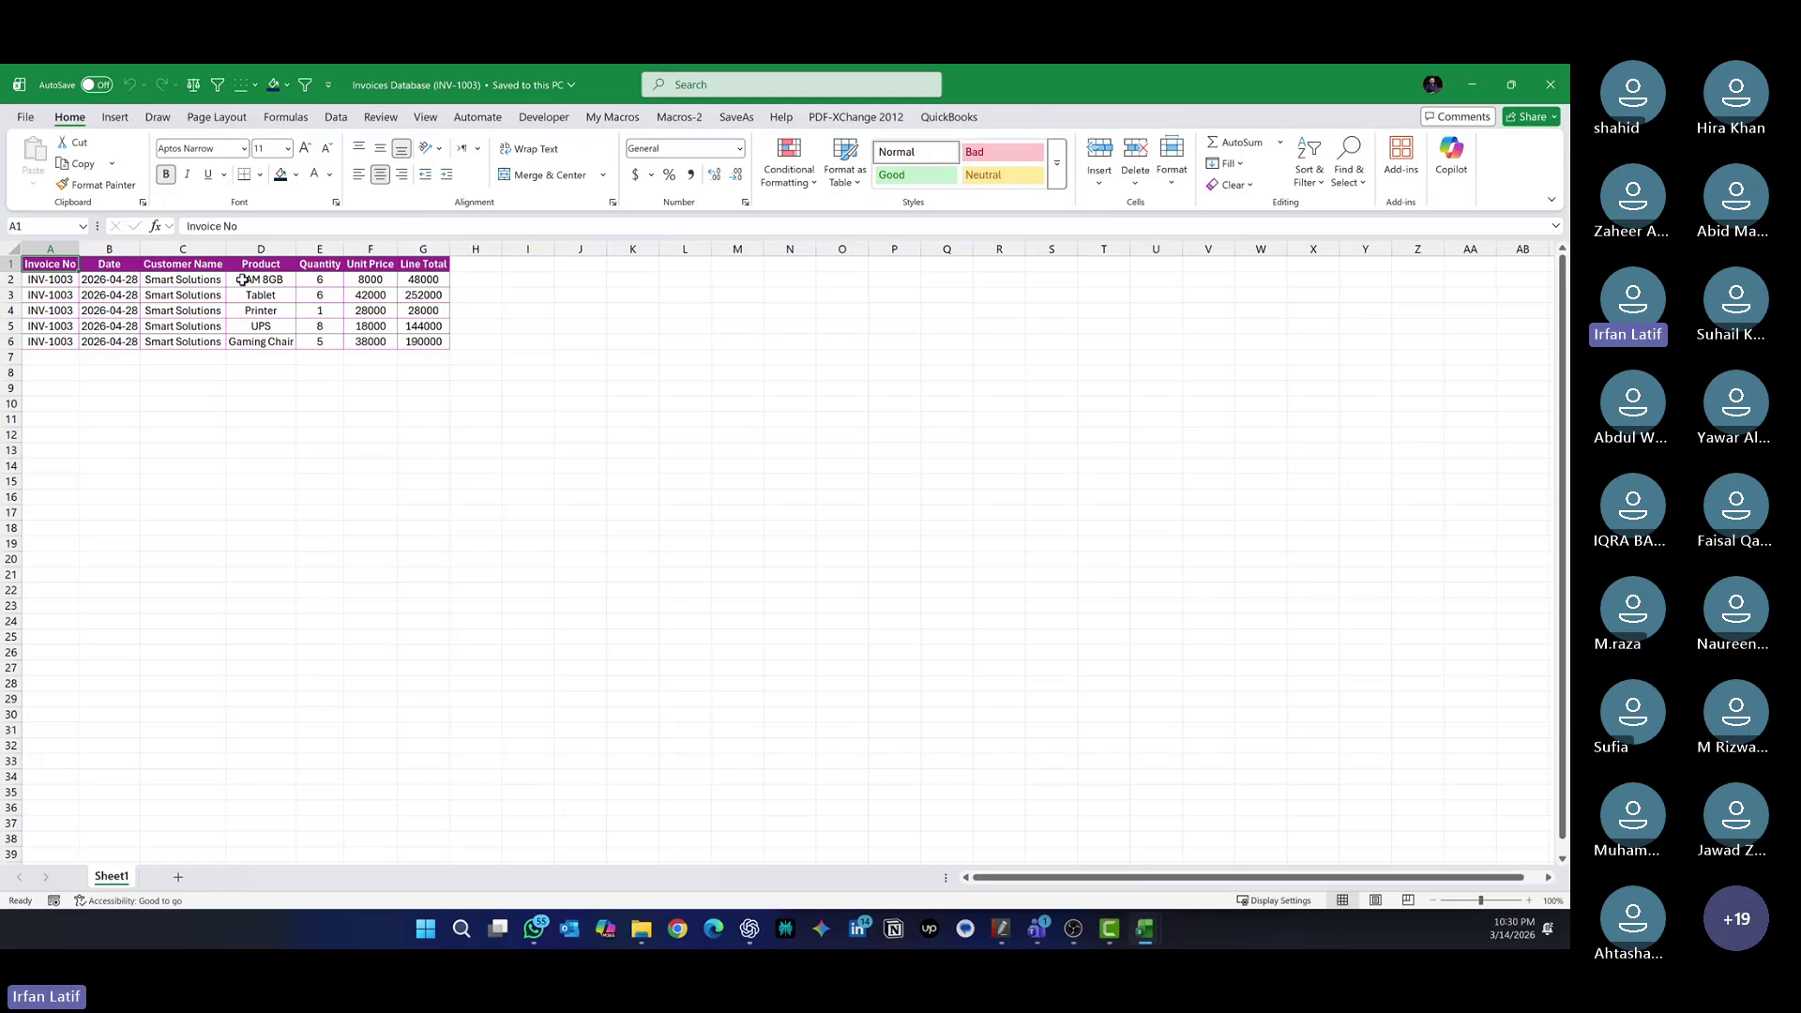
click(1542, 87)
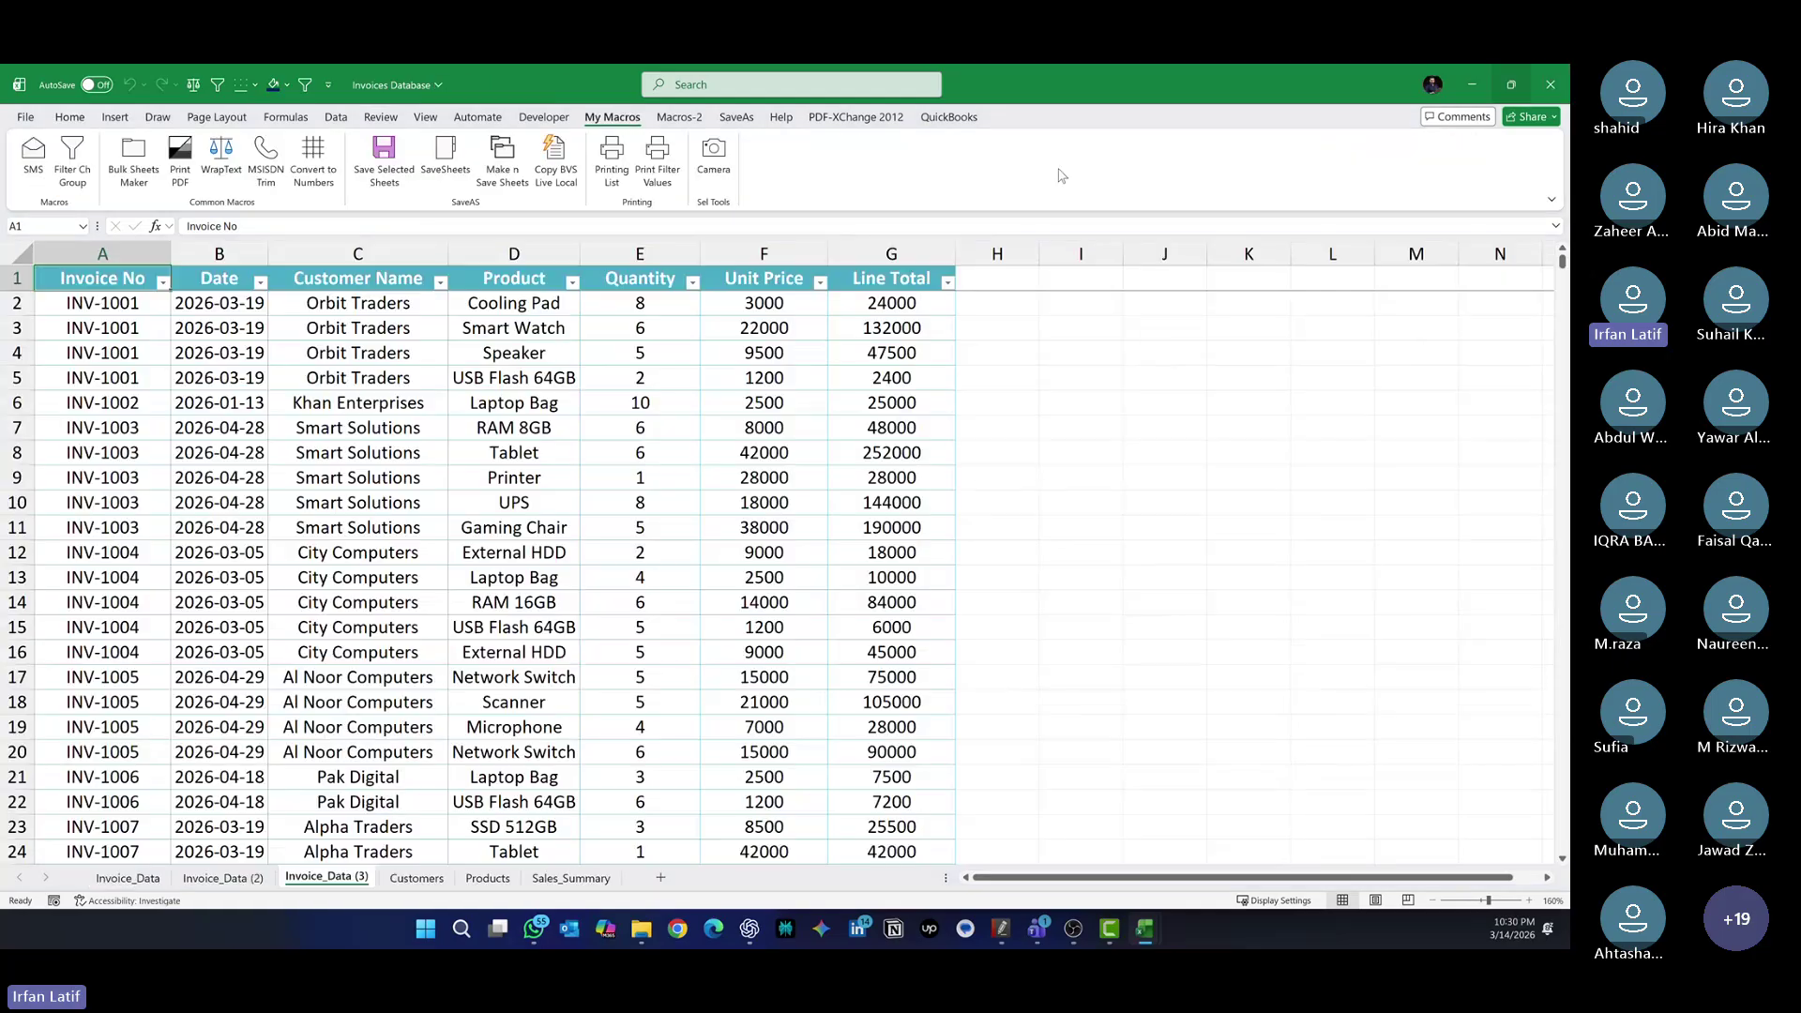
Enter 30 in cell I2 and 800 in cell I3 of Invoice_Data (3)
click(1055, 304)
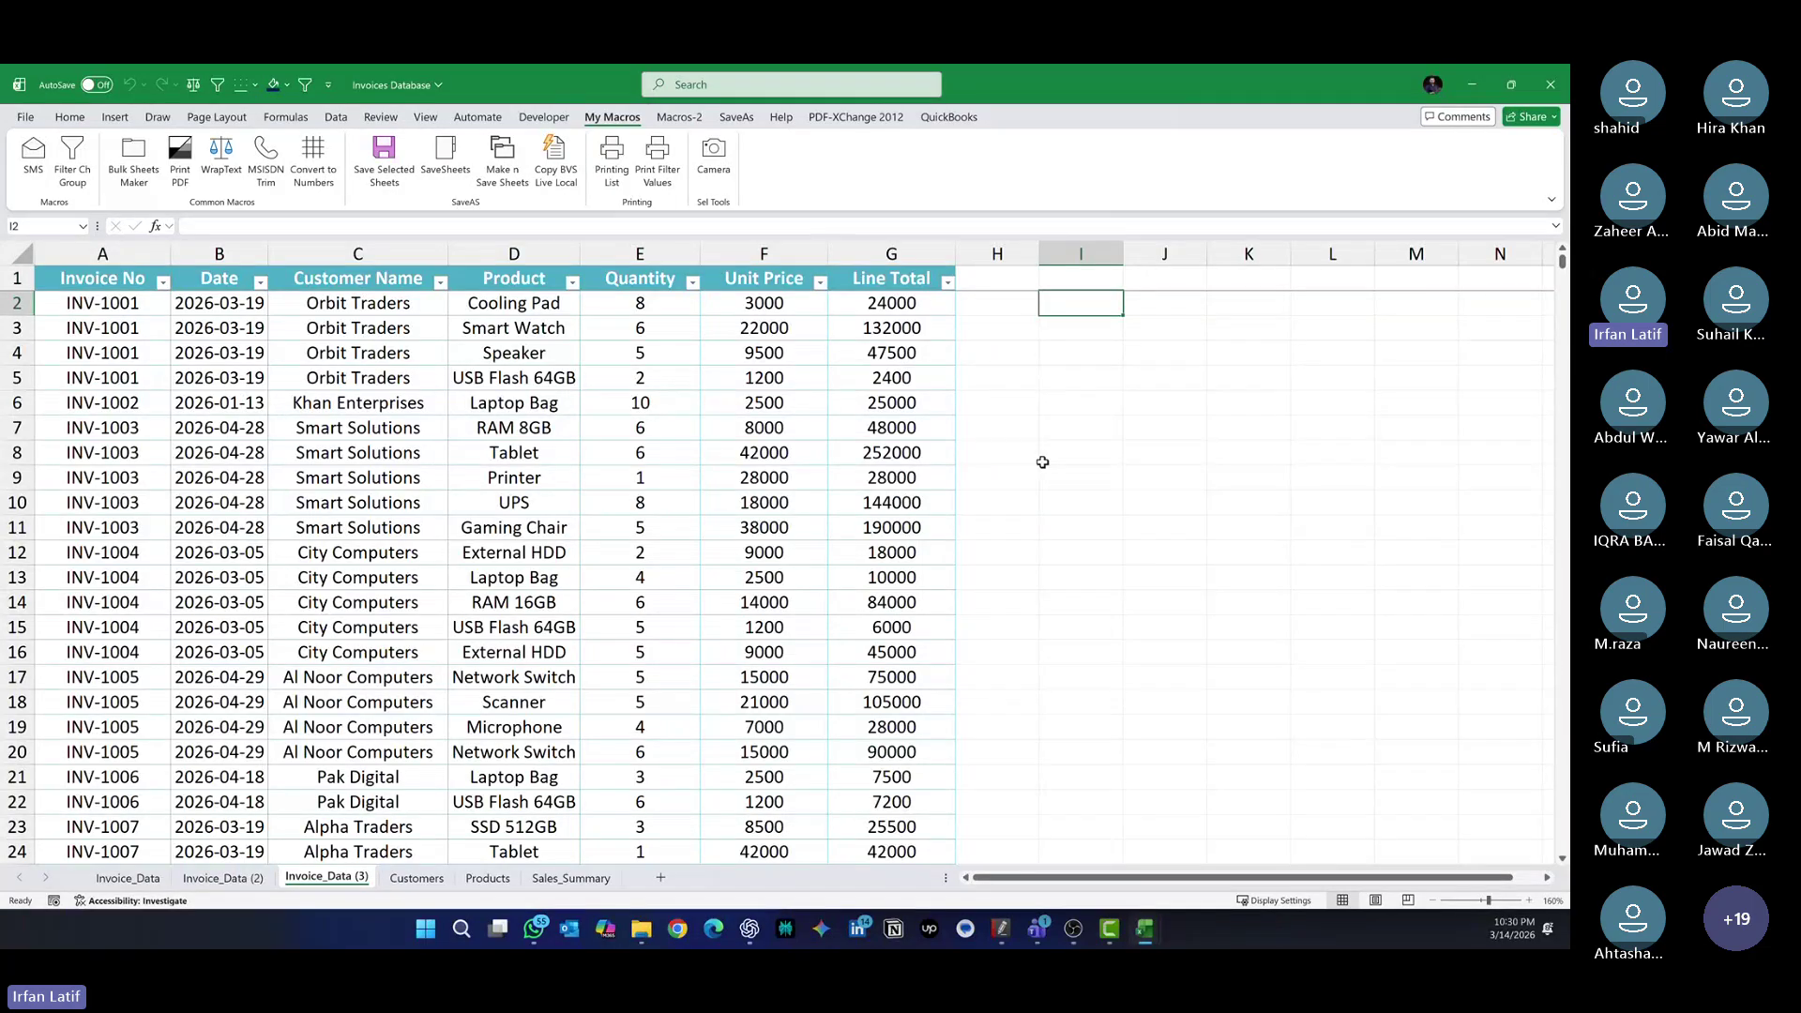
text(=3)
key(BackSpace)
key(BackSpace)
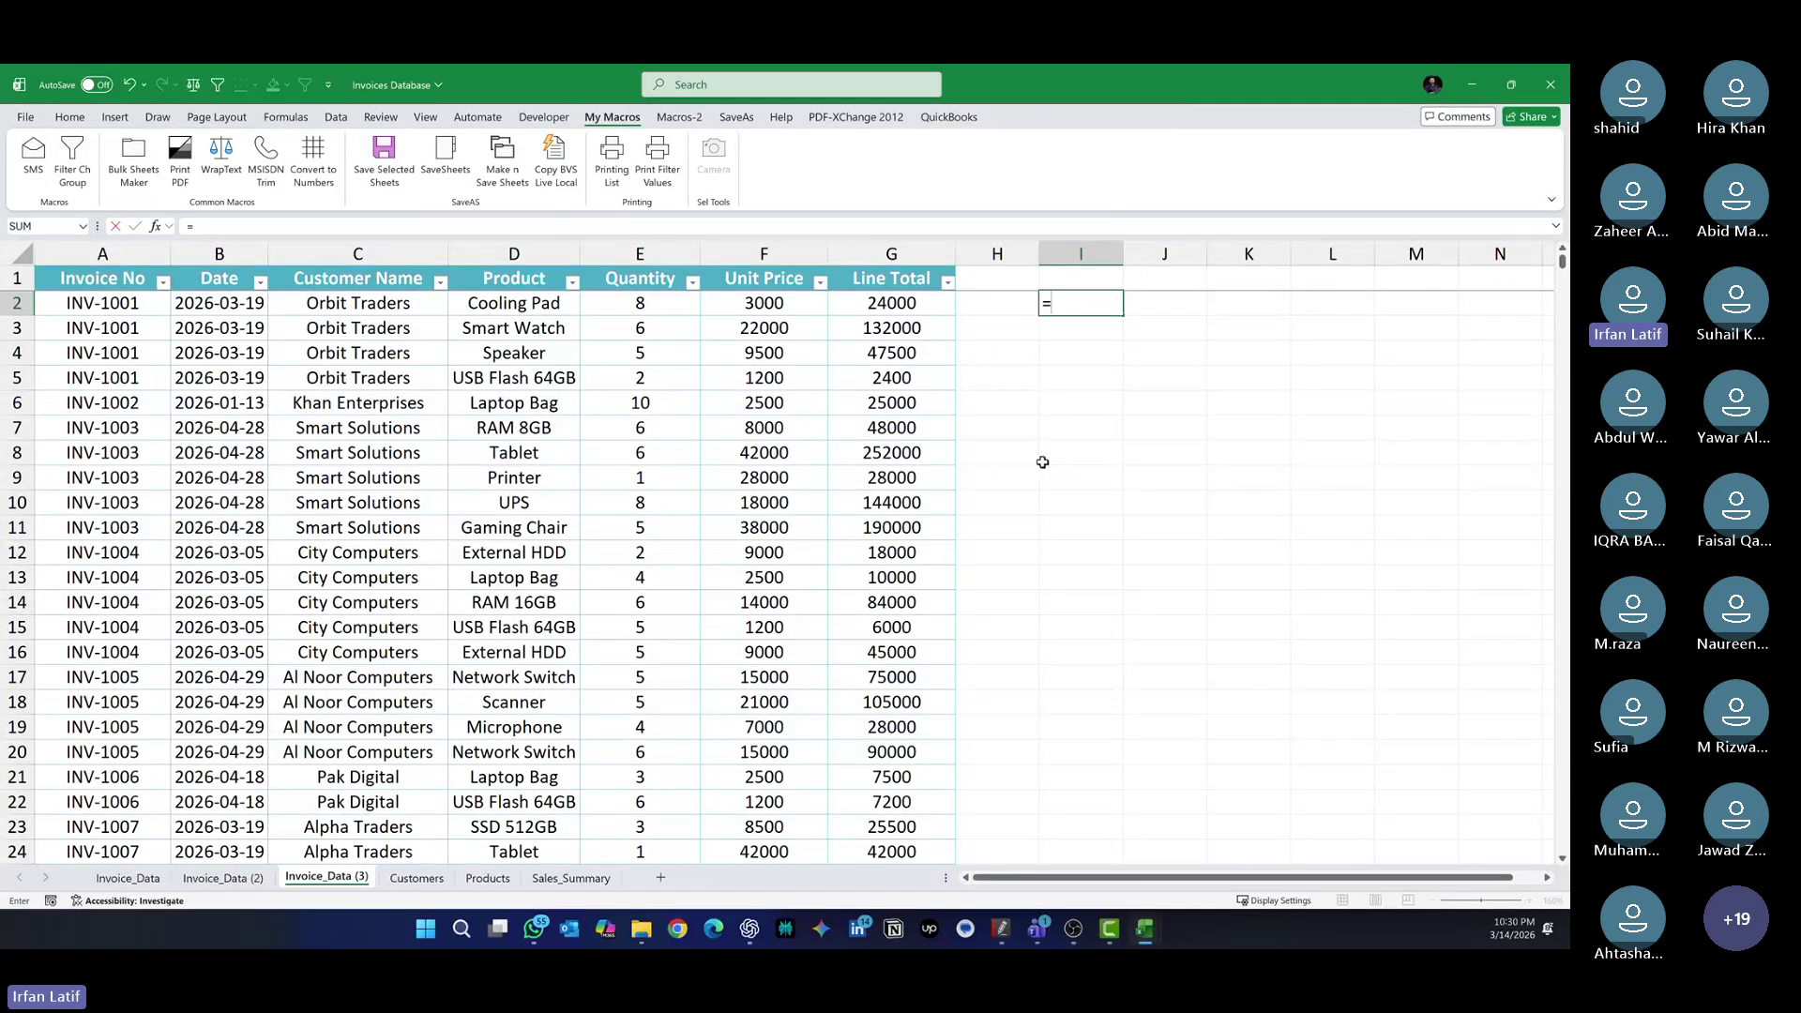
text(30)
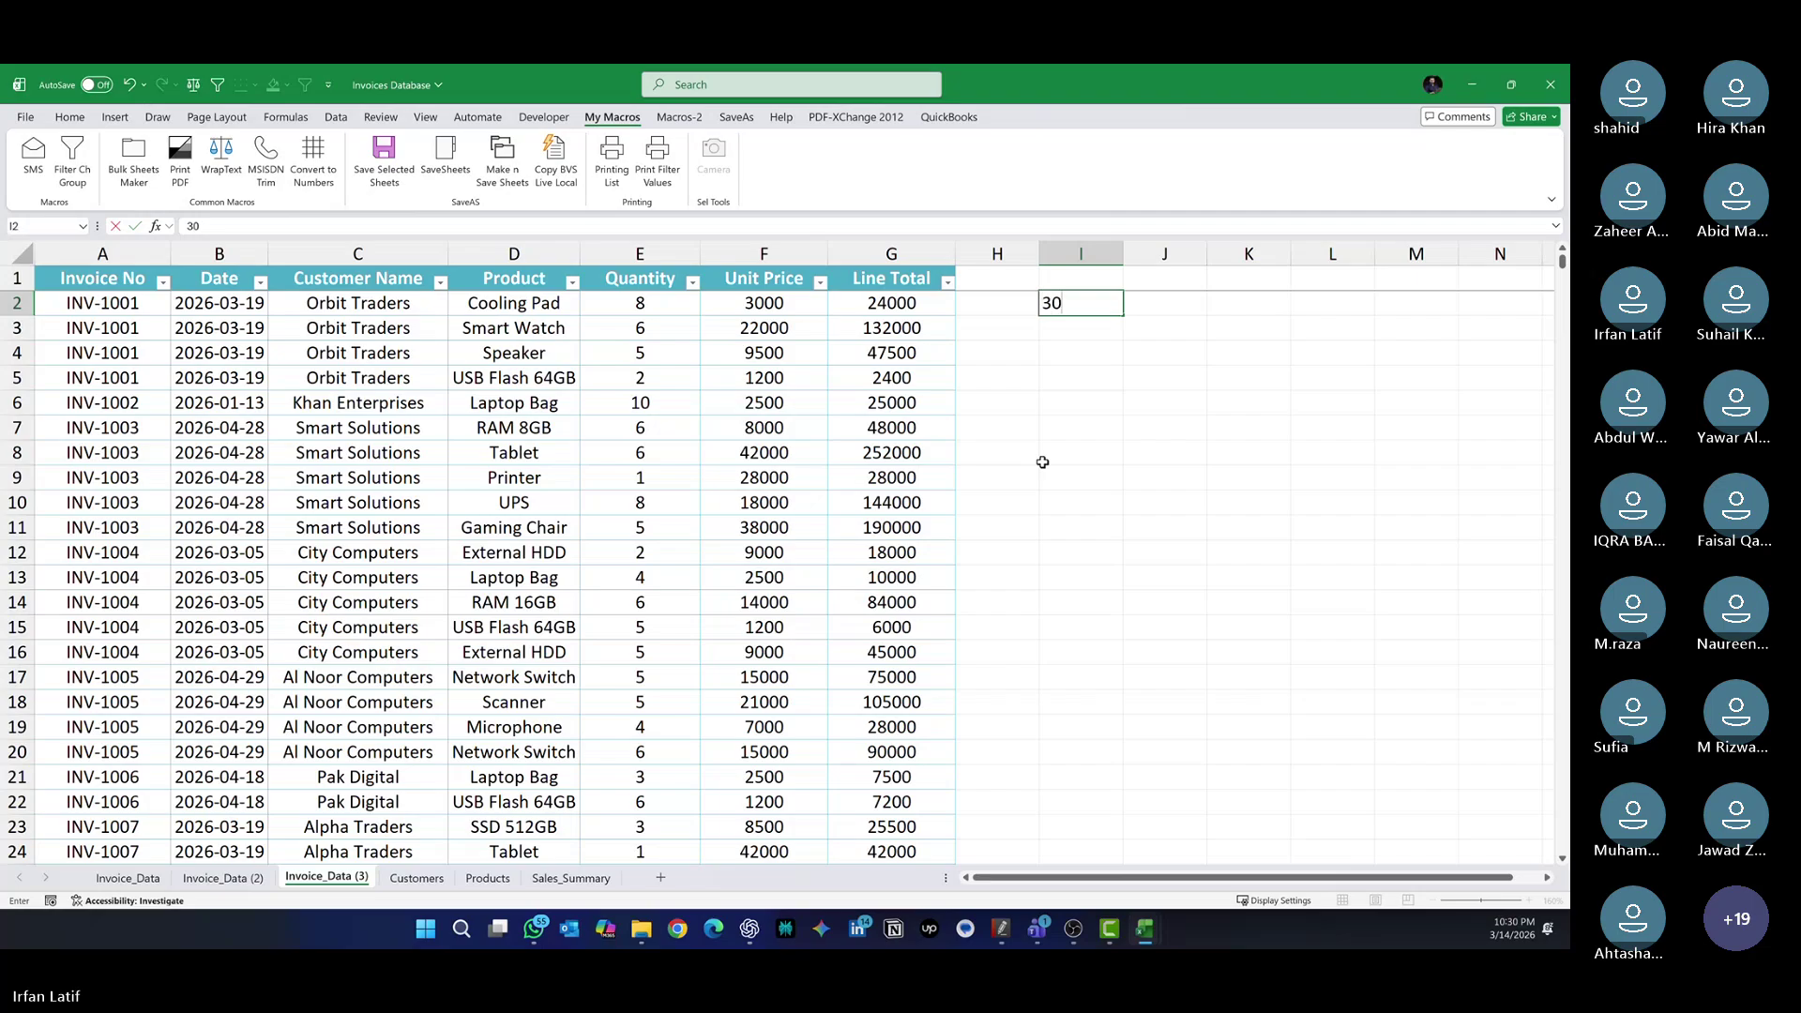
key(Return)
text(800)
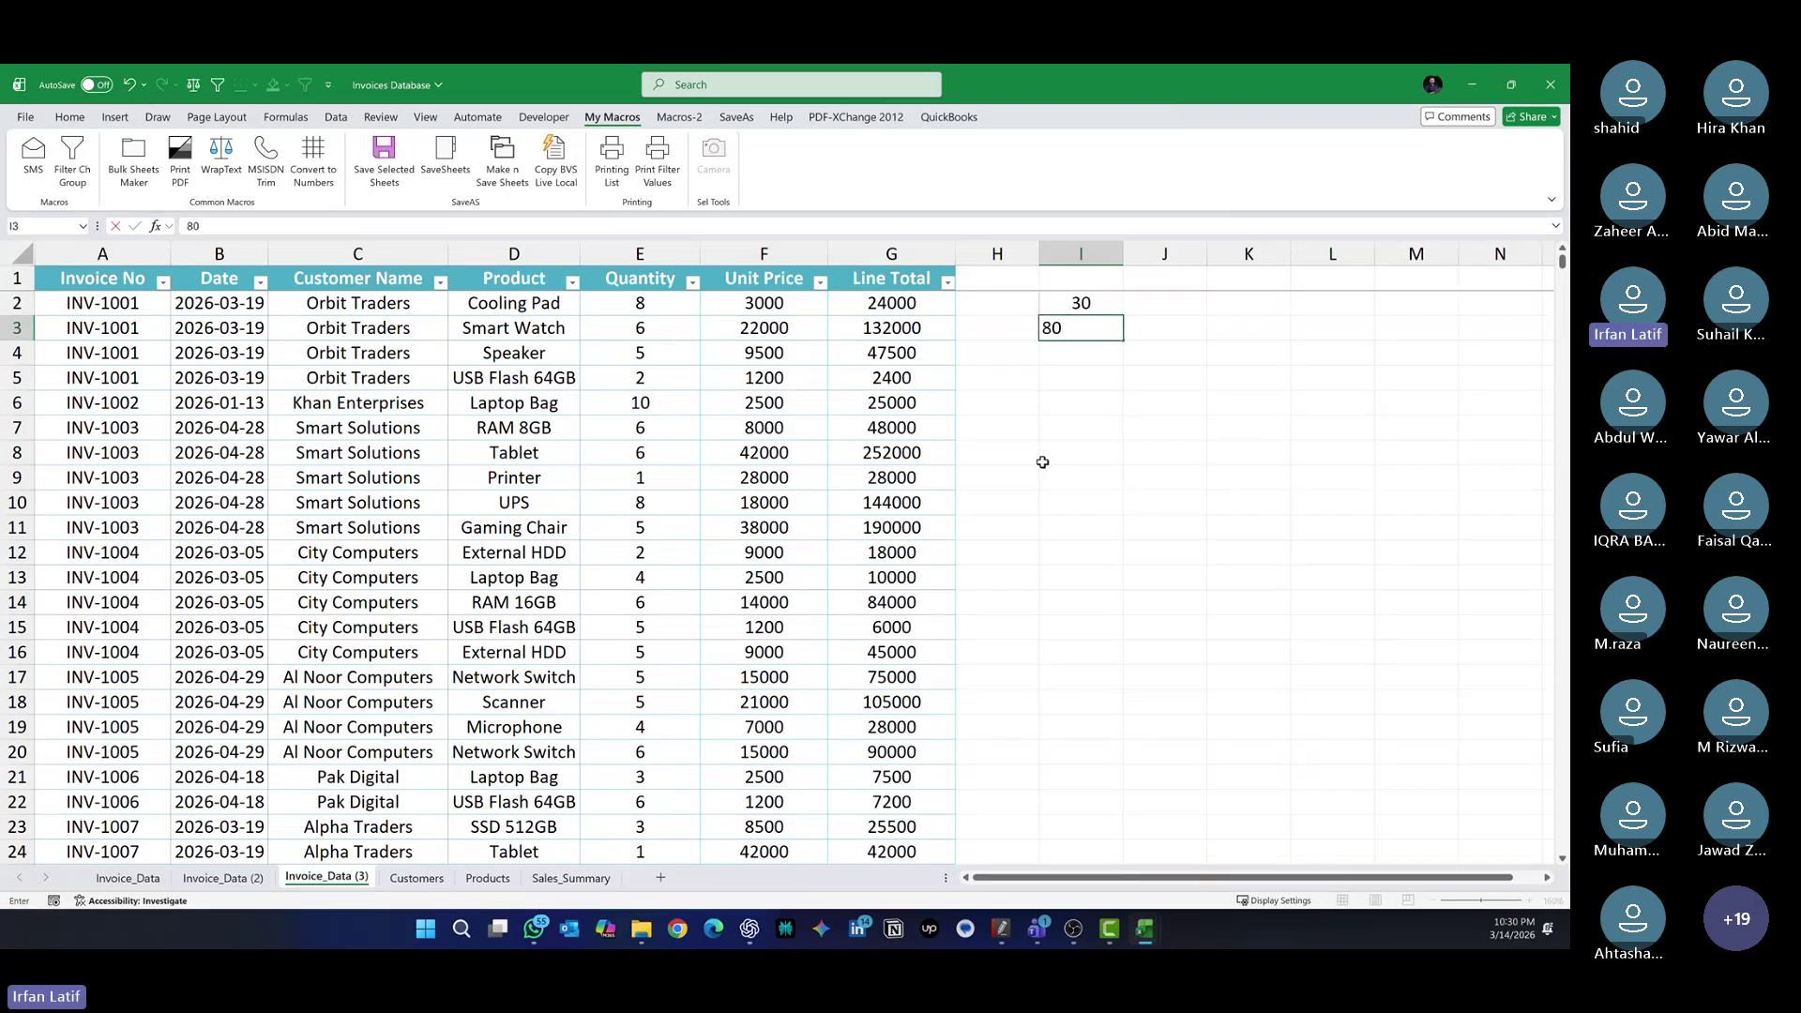
key(Return)
Multiply I2 by 800 with a formula in cell I4
text(=)
key(Up)
key(Up)
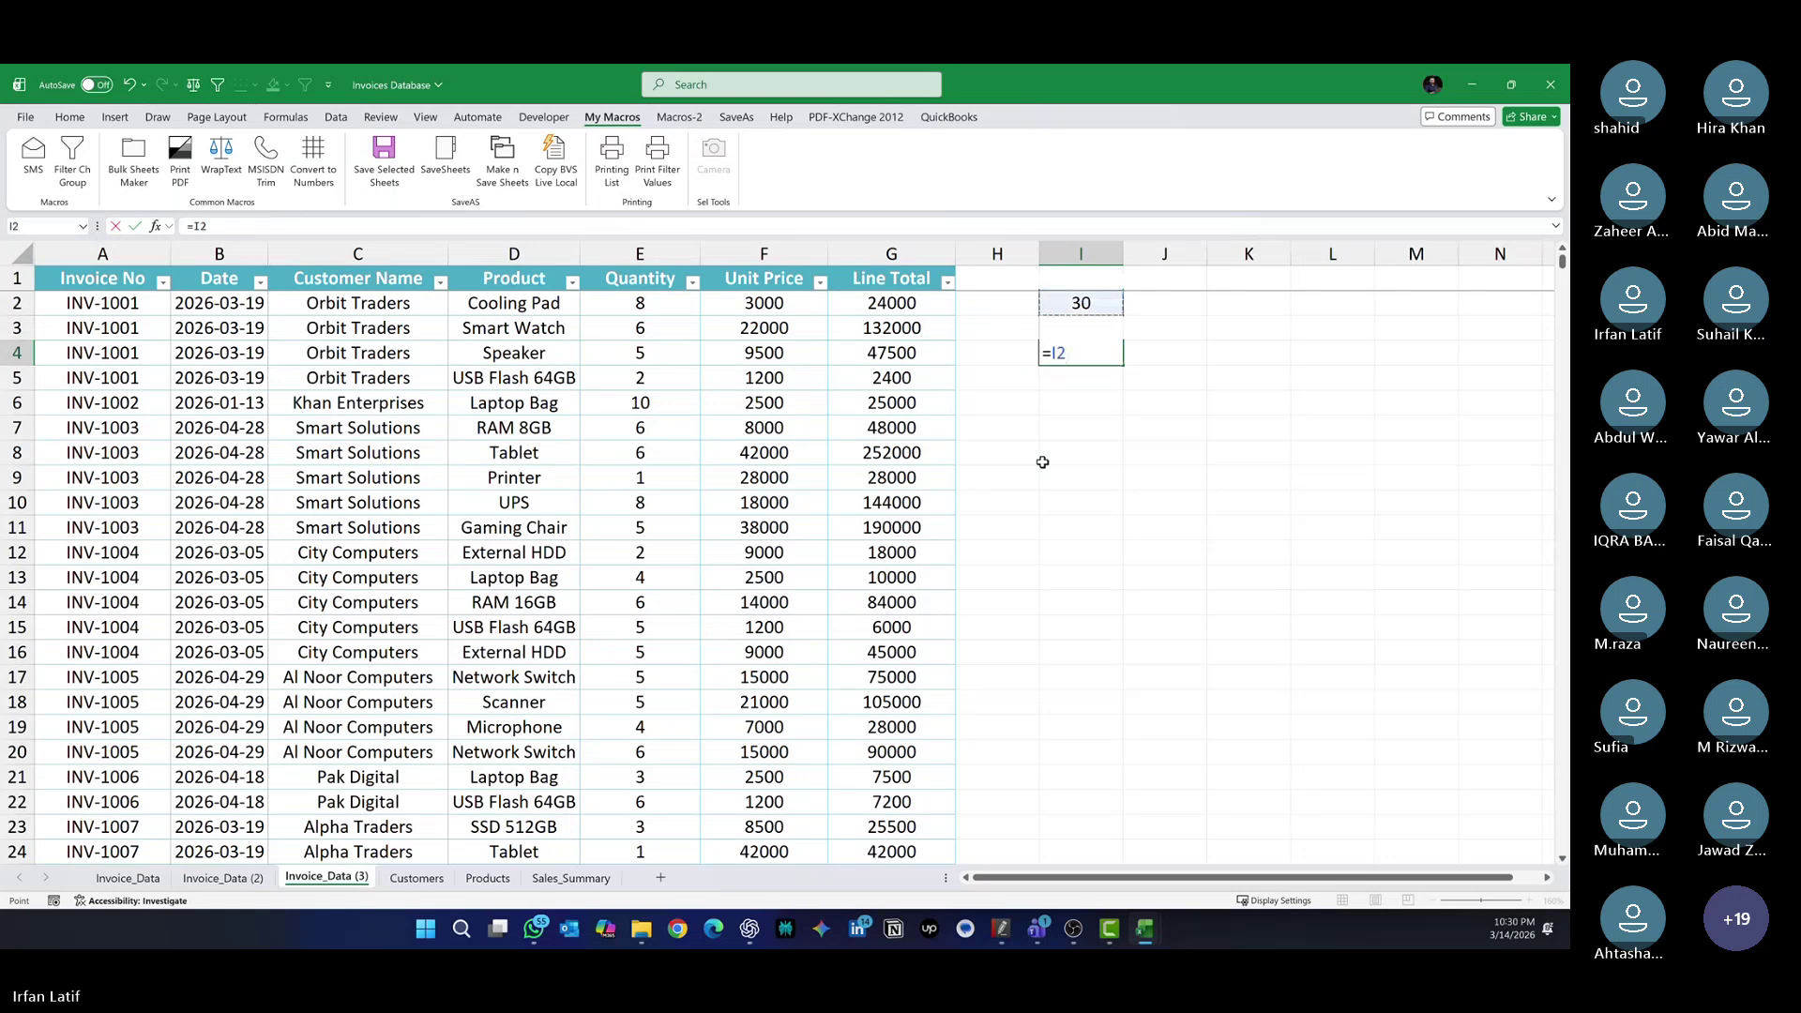
text(*800)
key(Return)
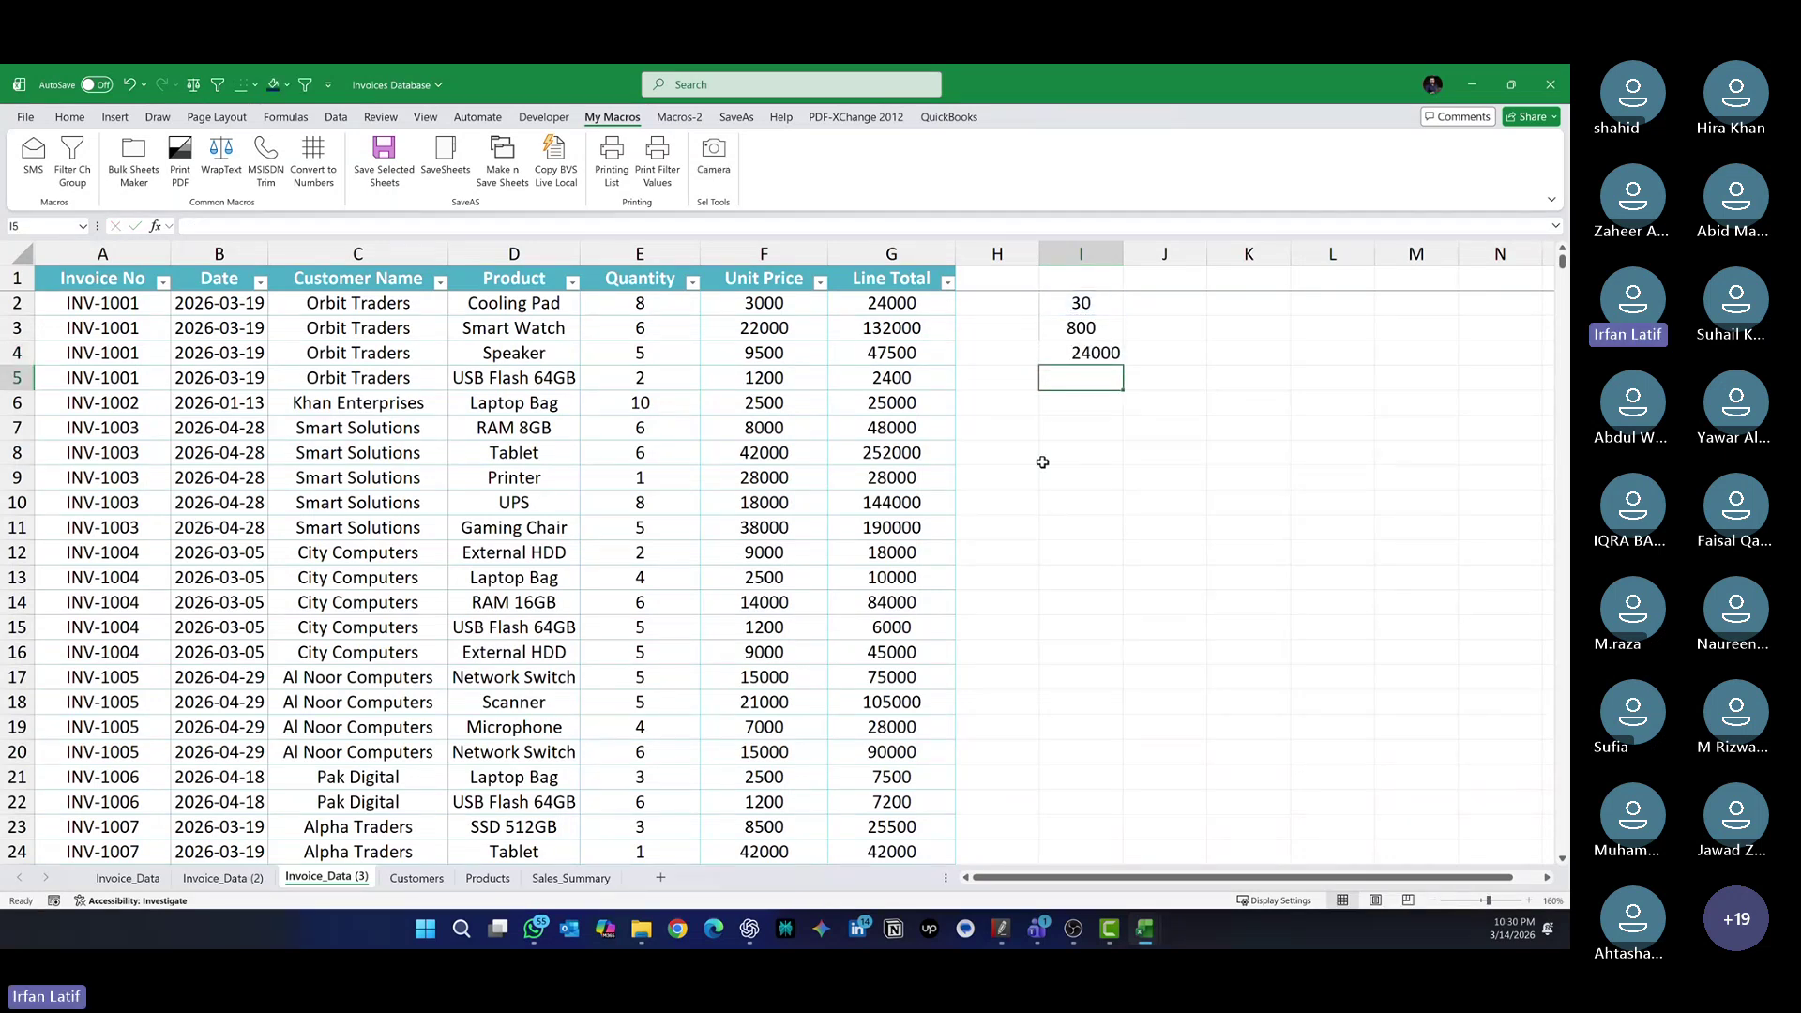
Divide I4 by 60 with a formula in cell I5 and divide I5 by 60 in cell I6
key(Up)
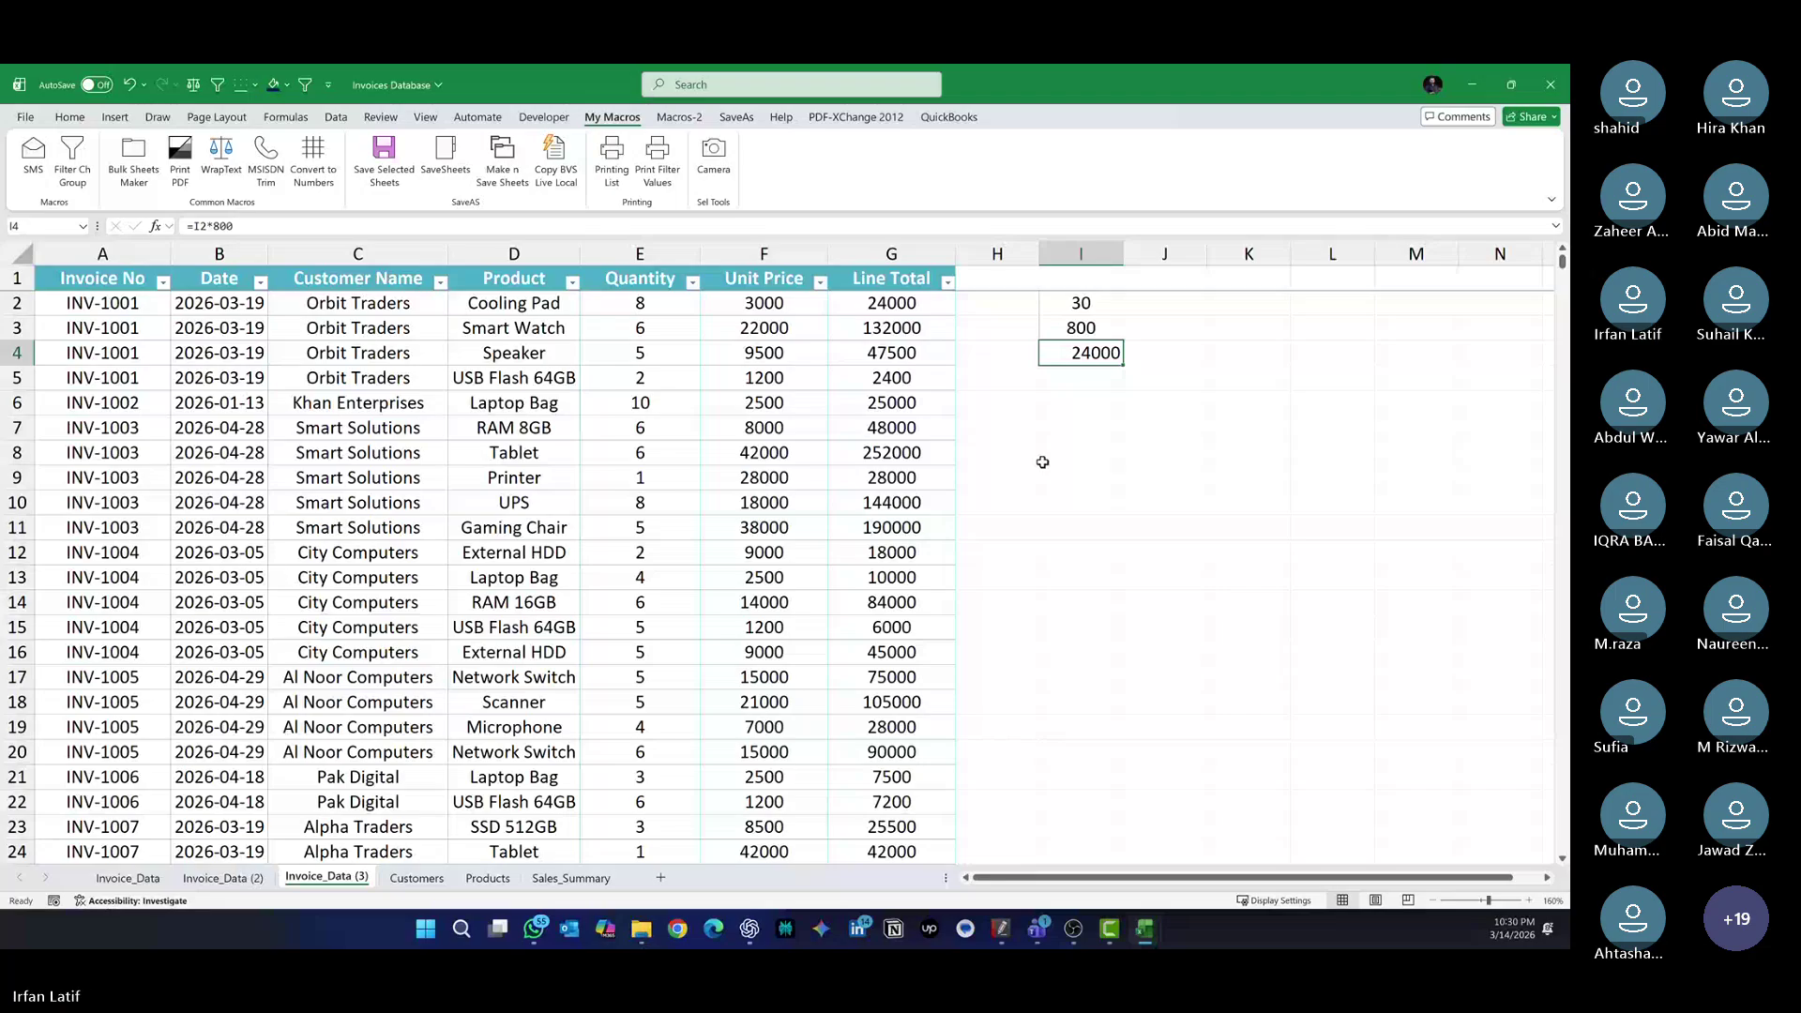
key(Down)
text(=)
key(Up)
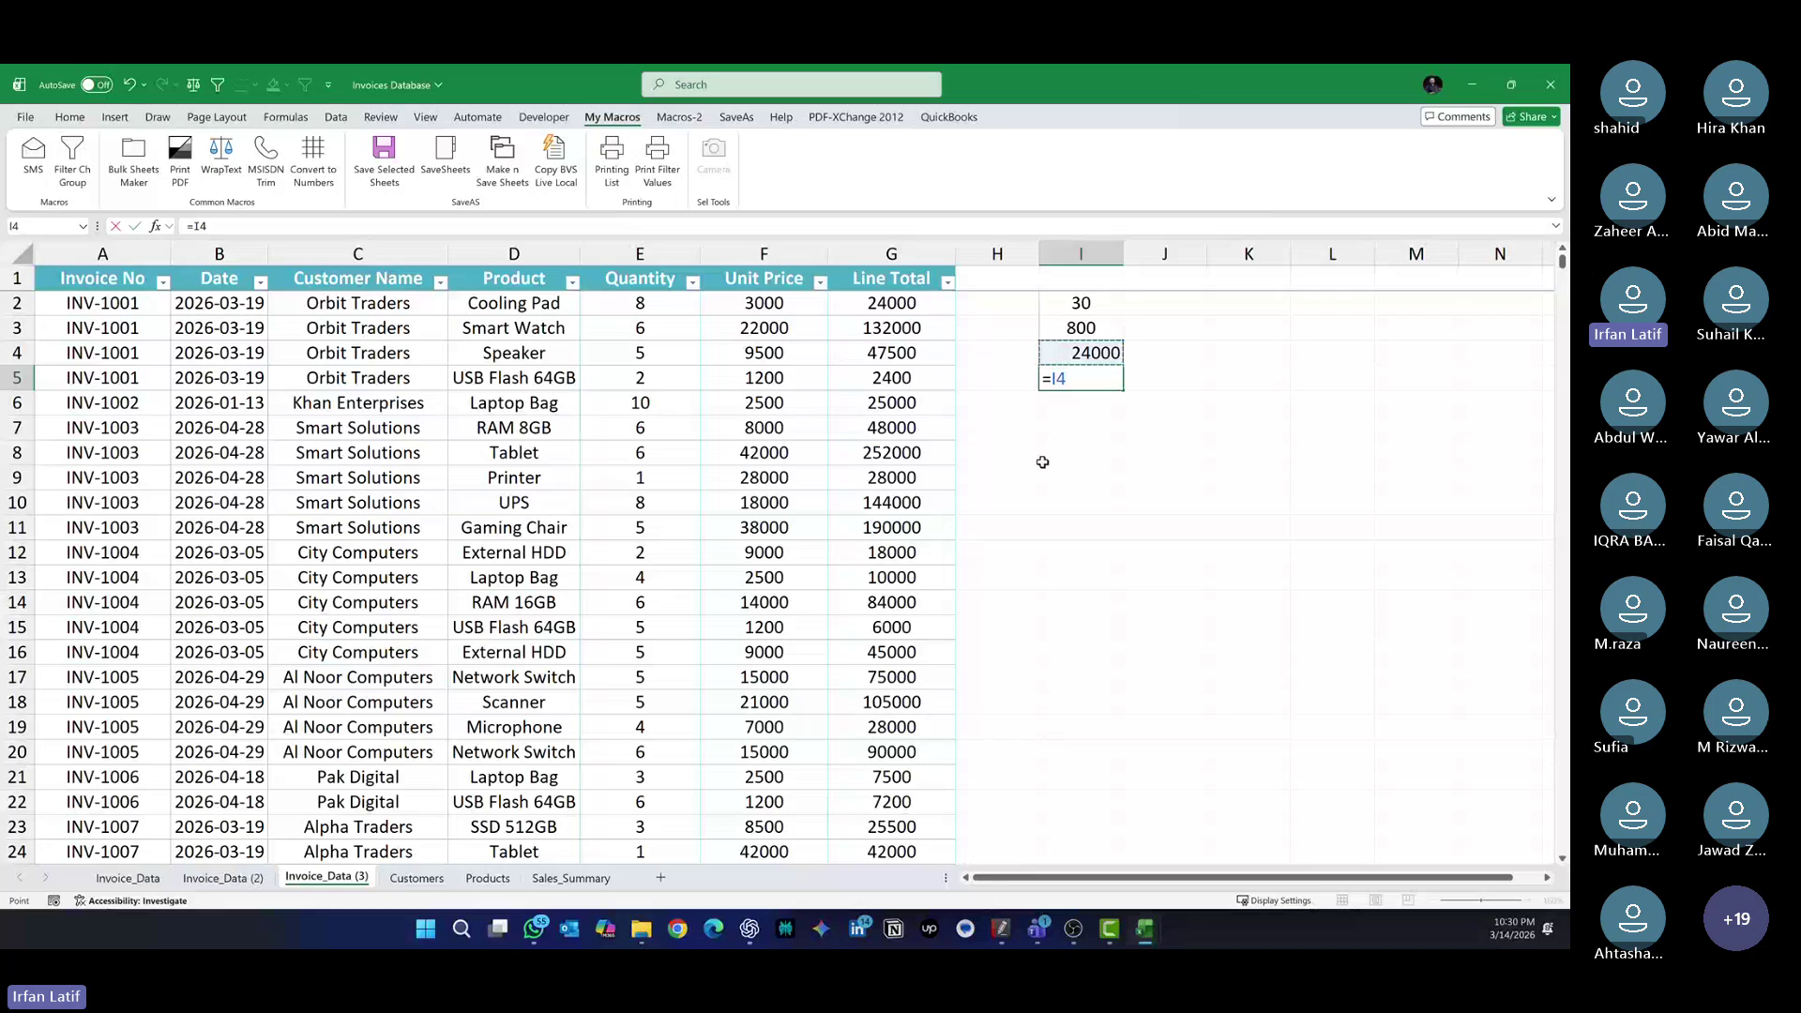
text(/)
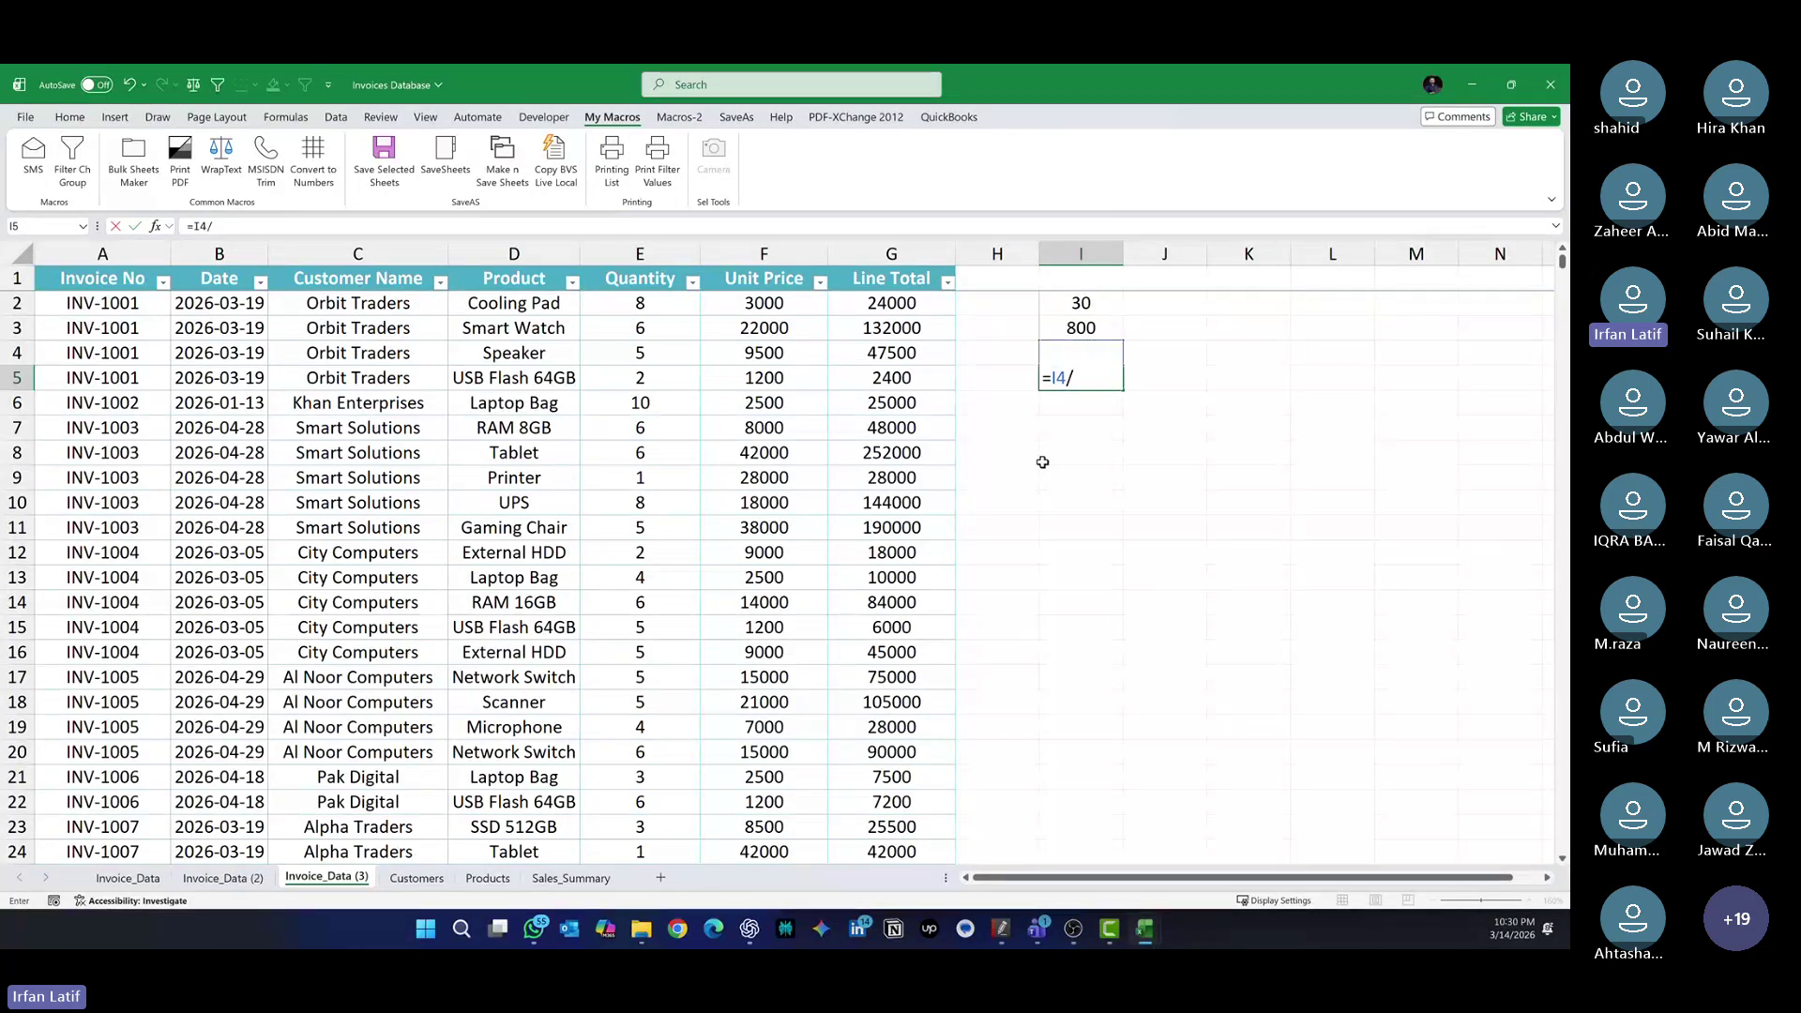
text(60)
key(Return)
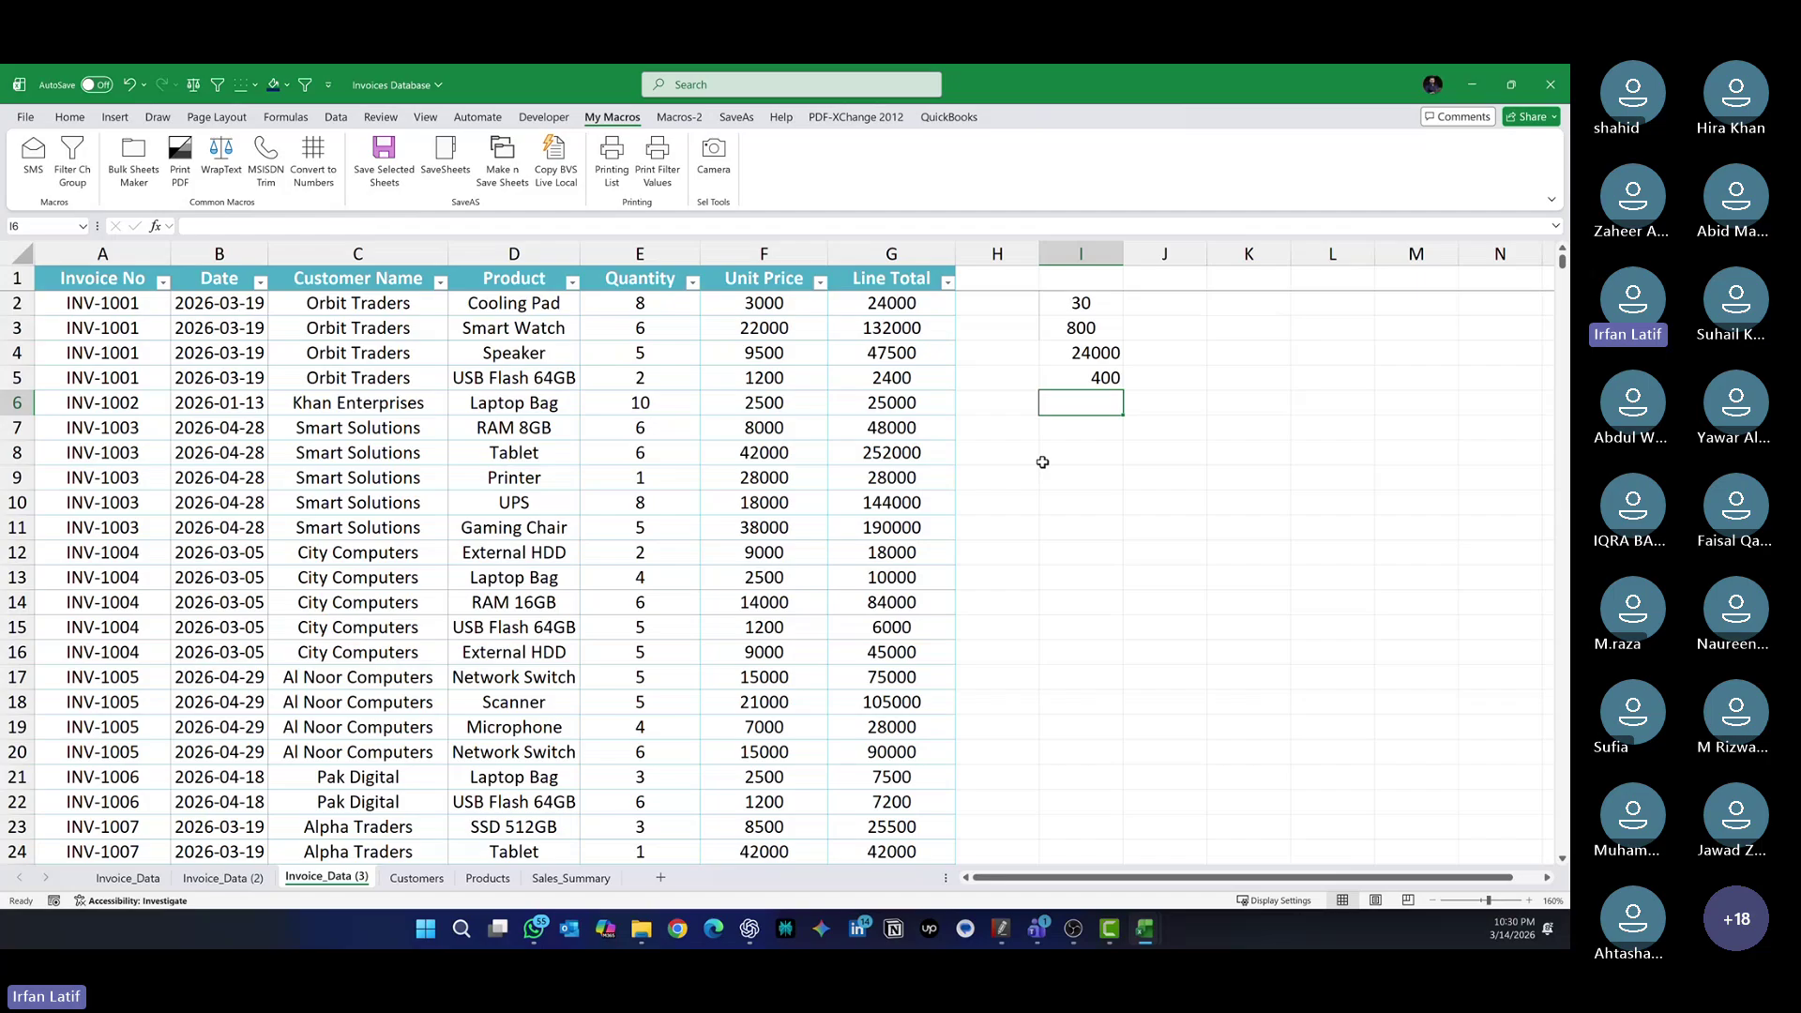
text(=I5/60)
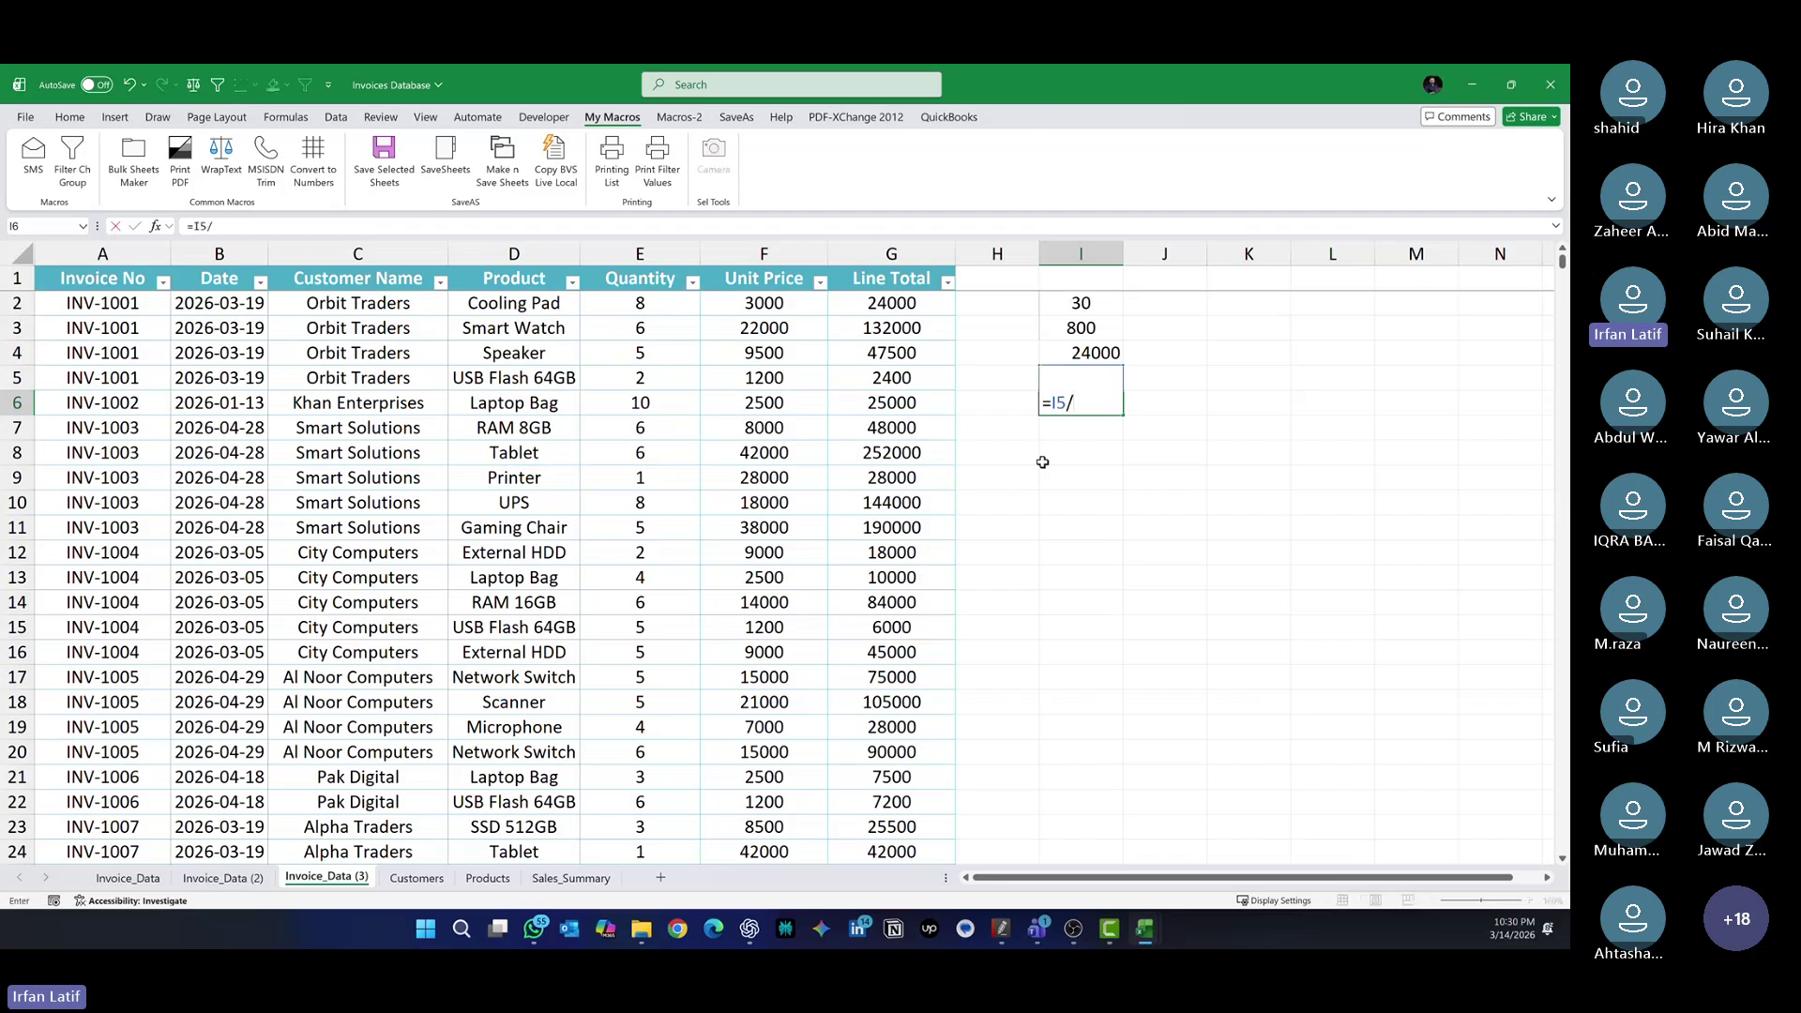
key(Return)
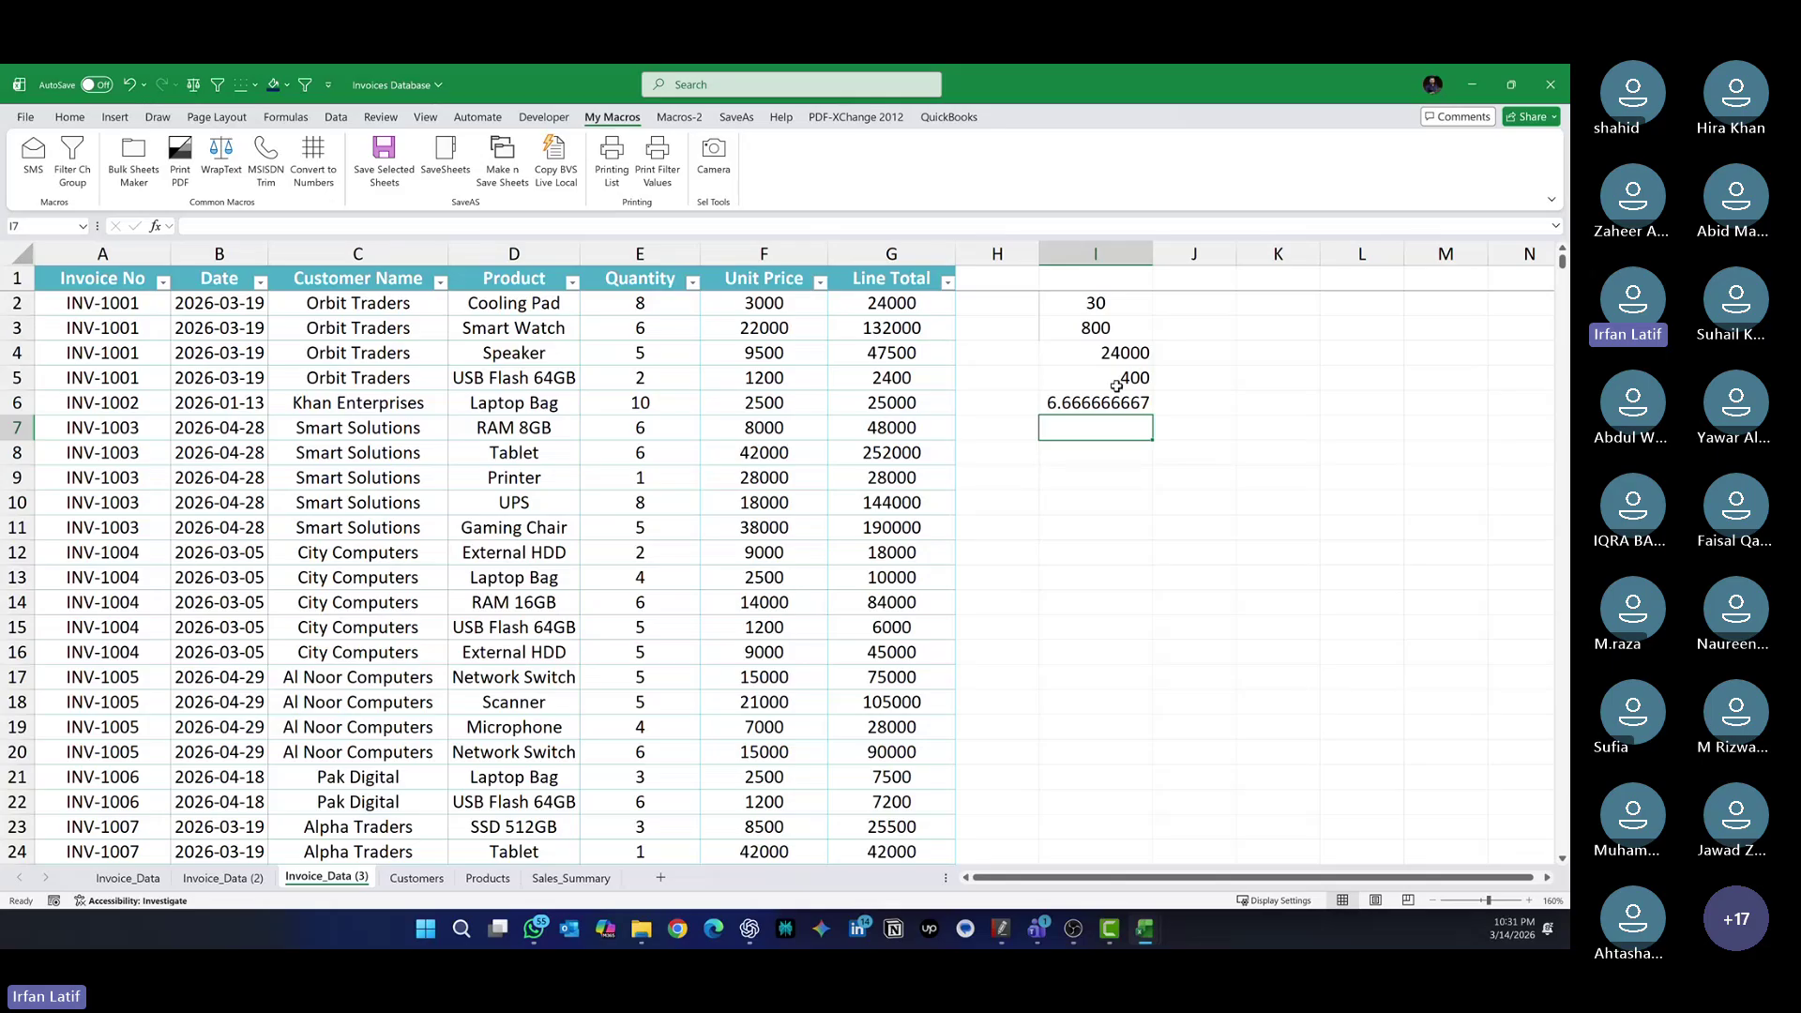
Clear all the time calculations from column I of Invoice_Data (3)
click(1094, 253)
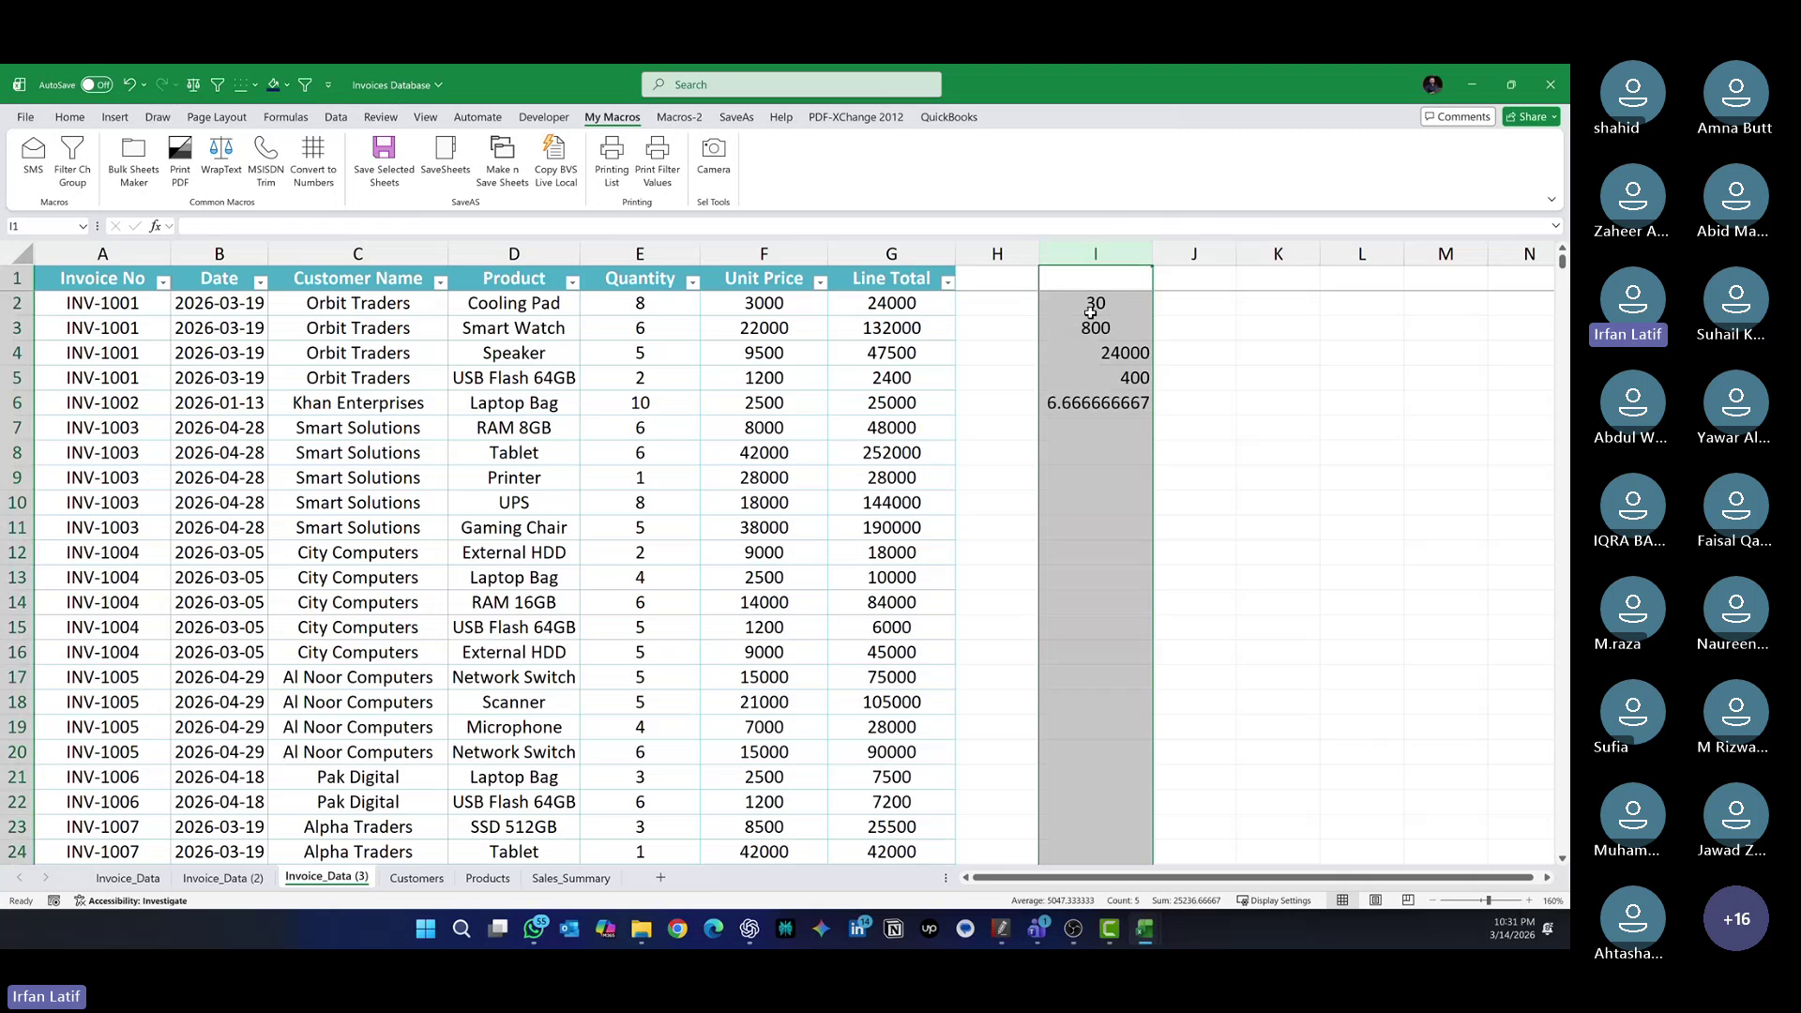
key(Delete)
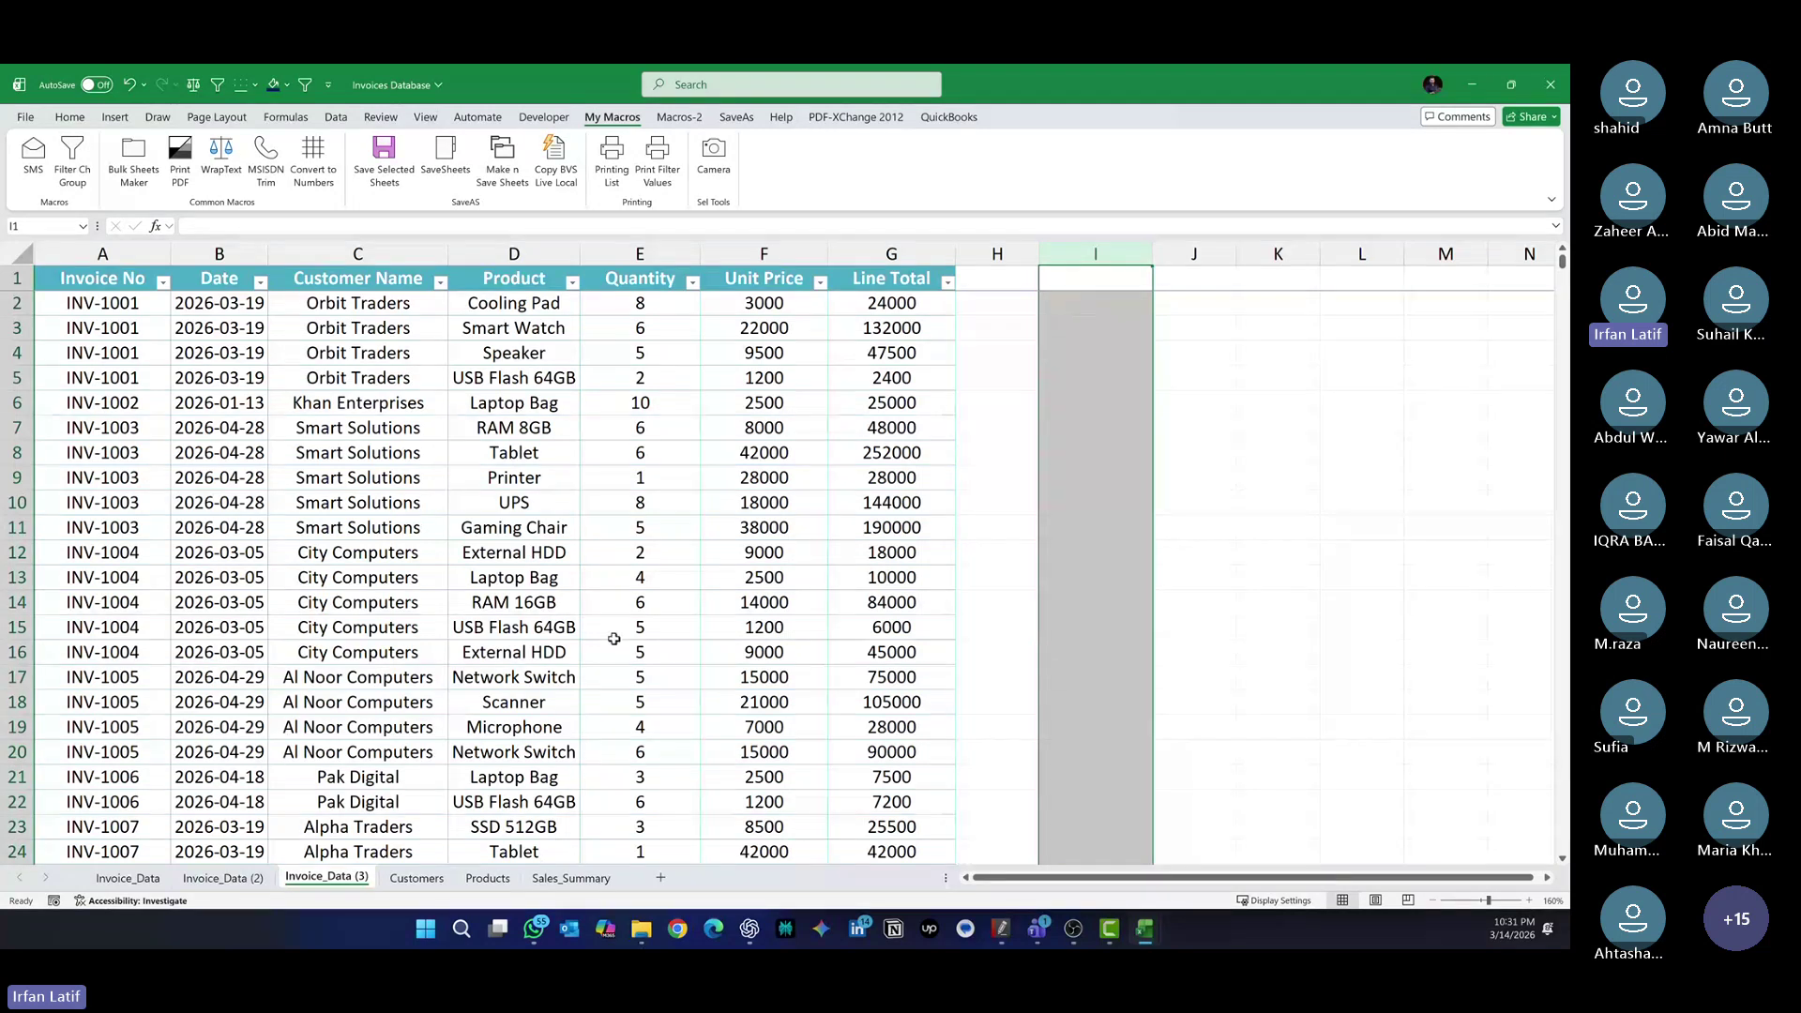
click(592, 633)
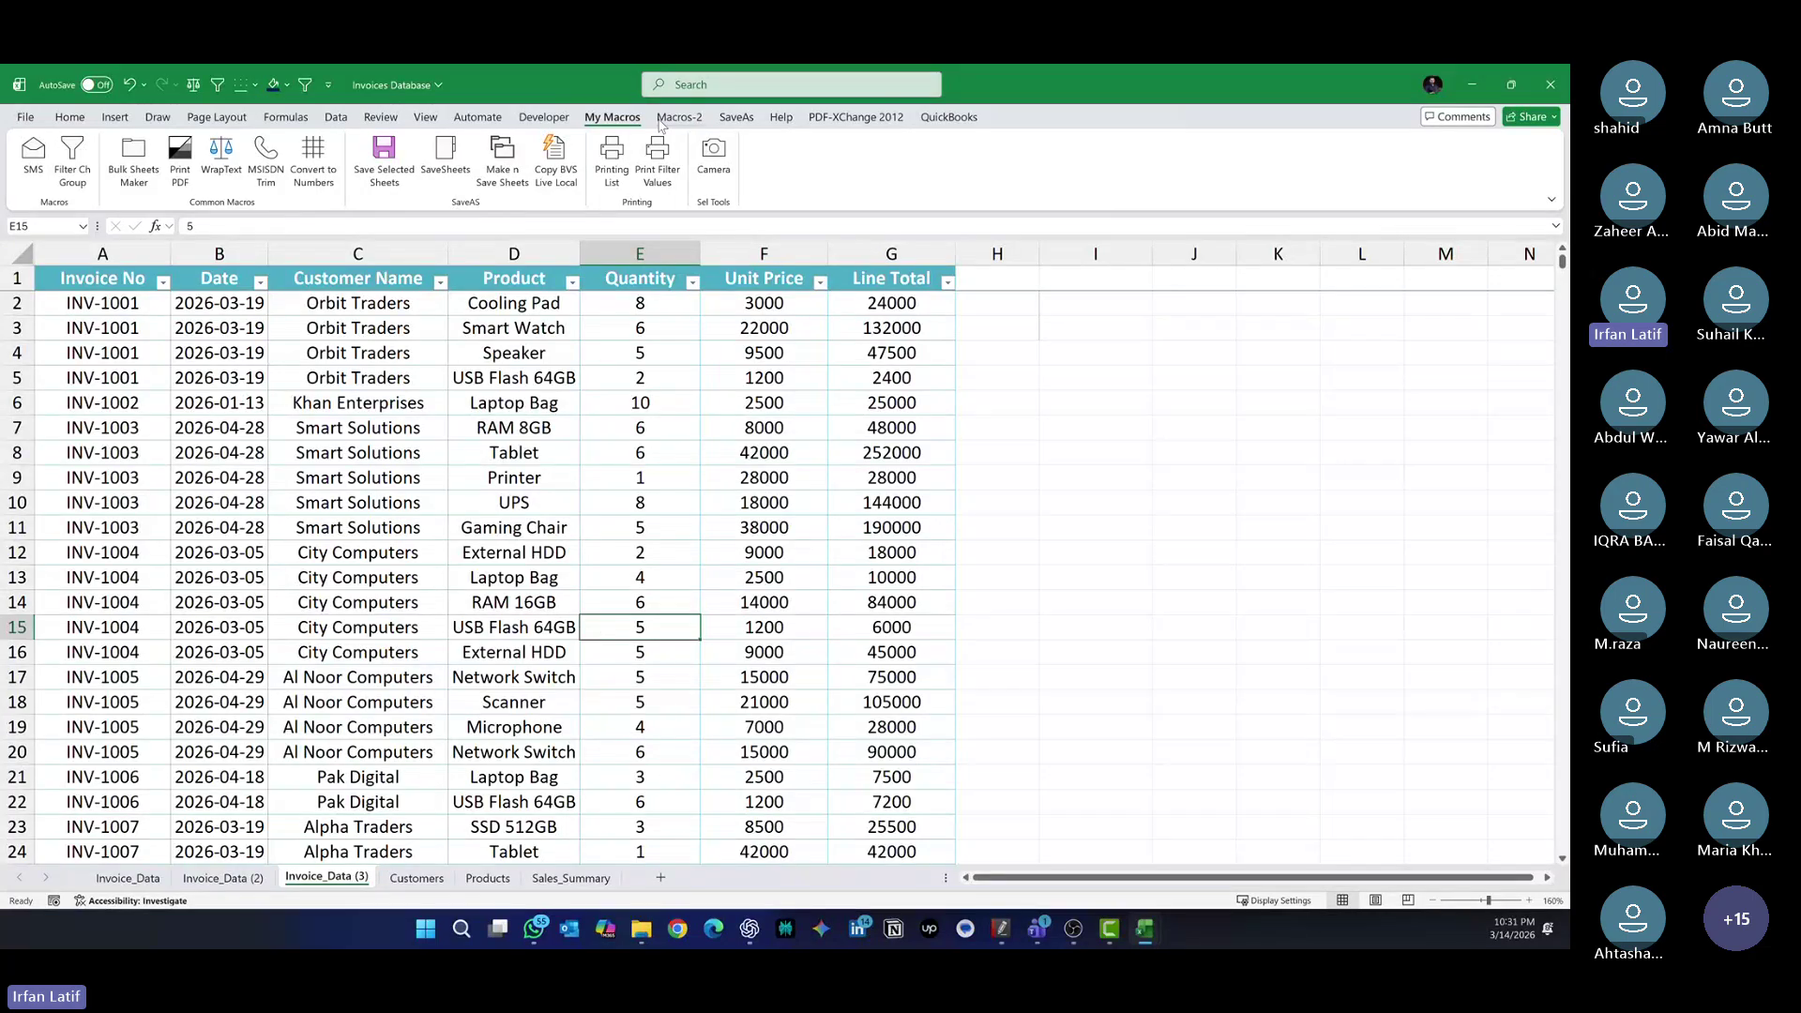
click(672, 122)
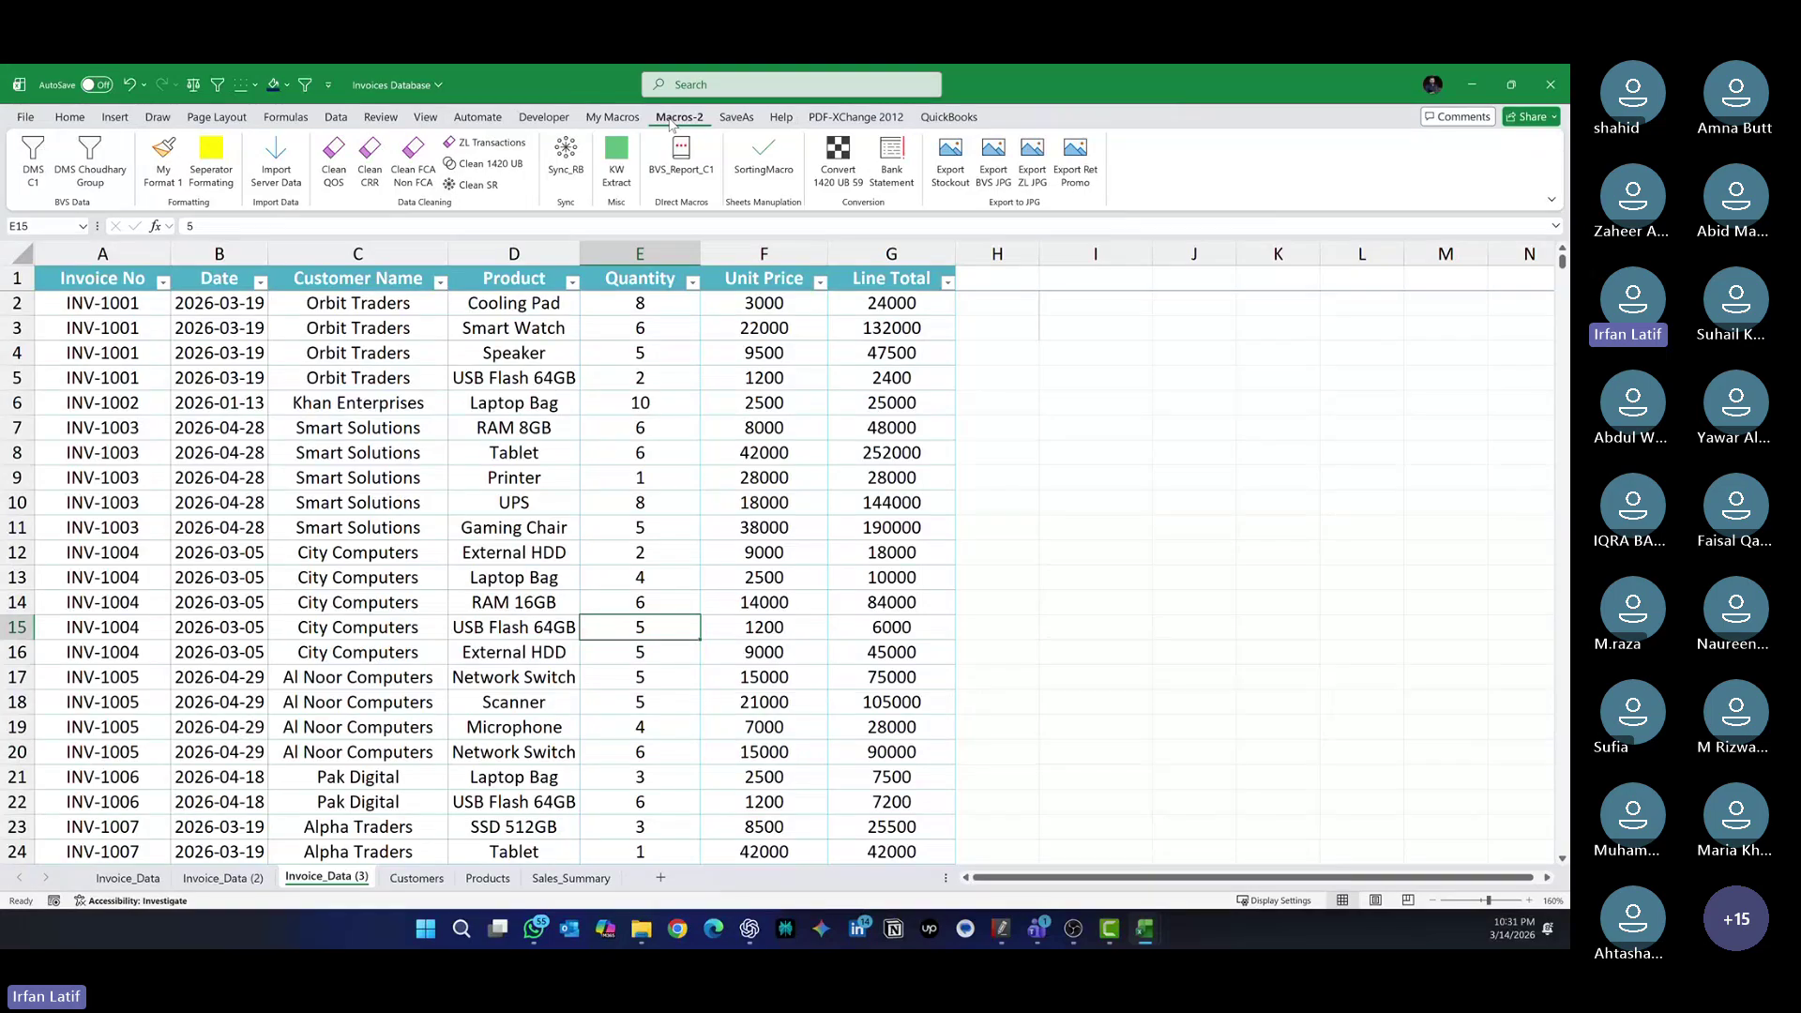
click(612, 118)
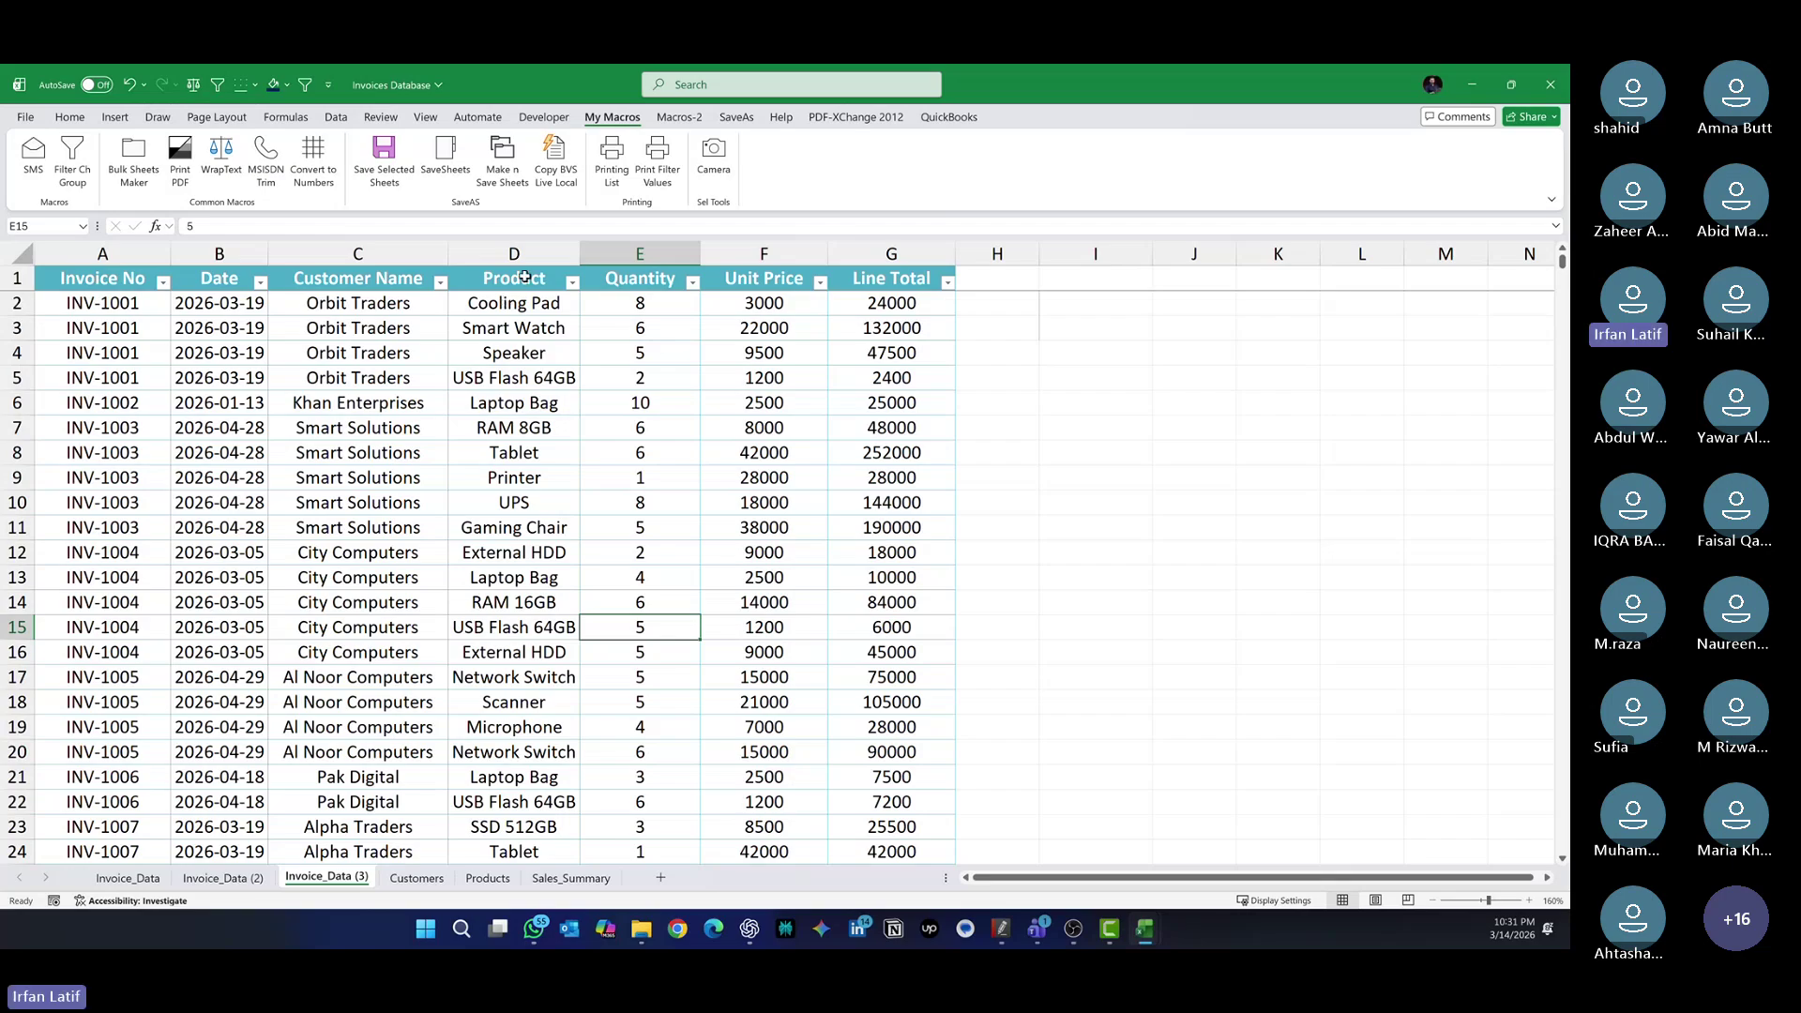
click(500, 483)
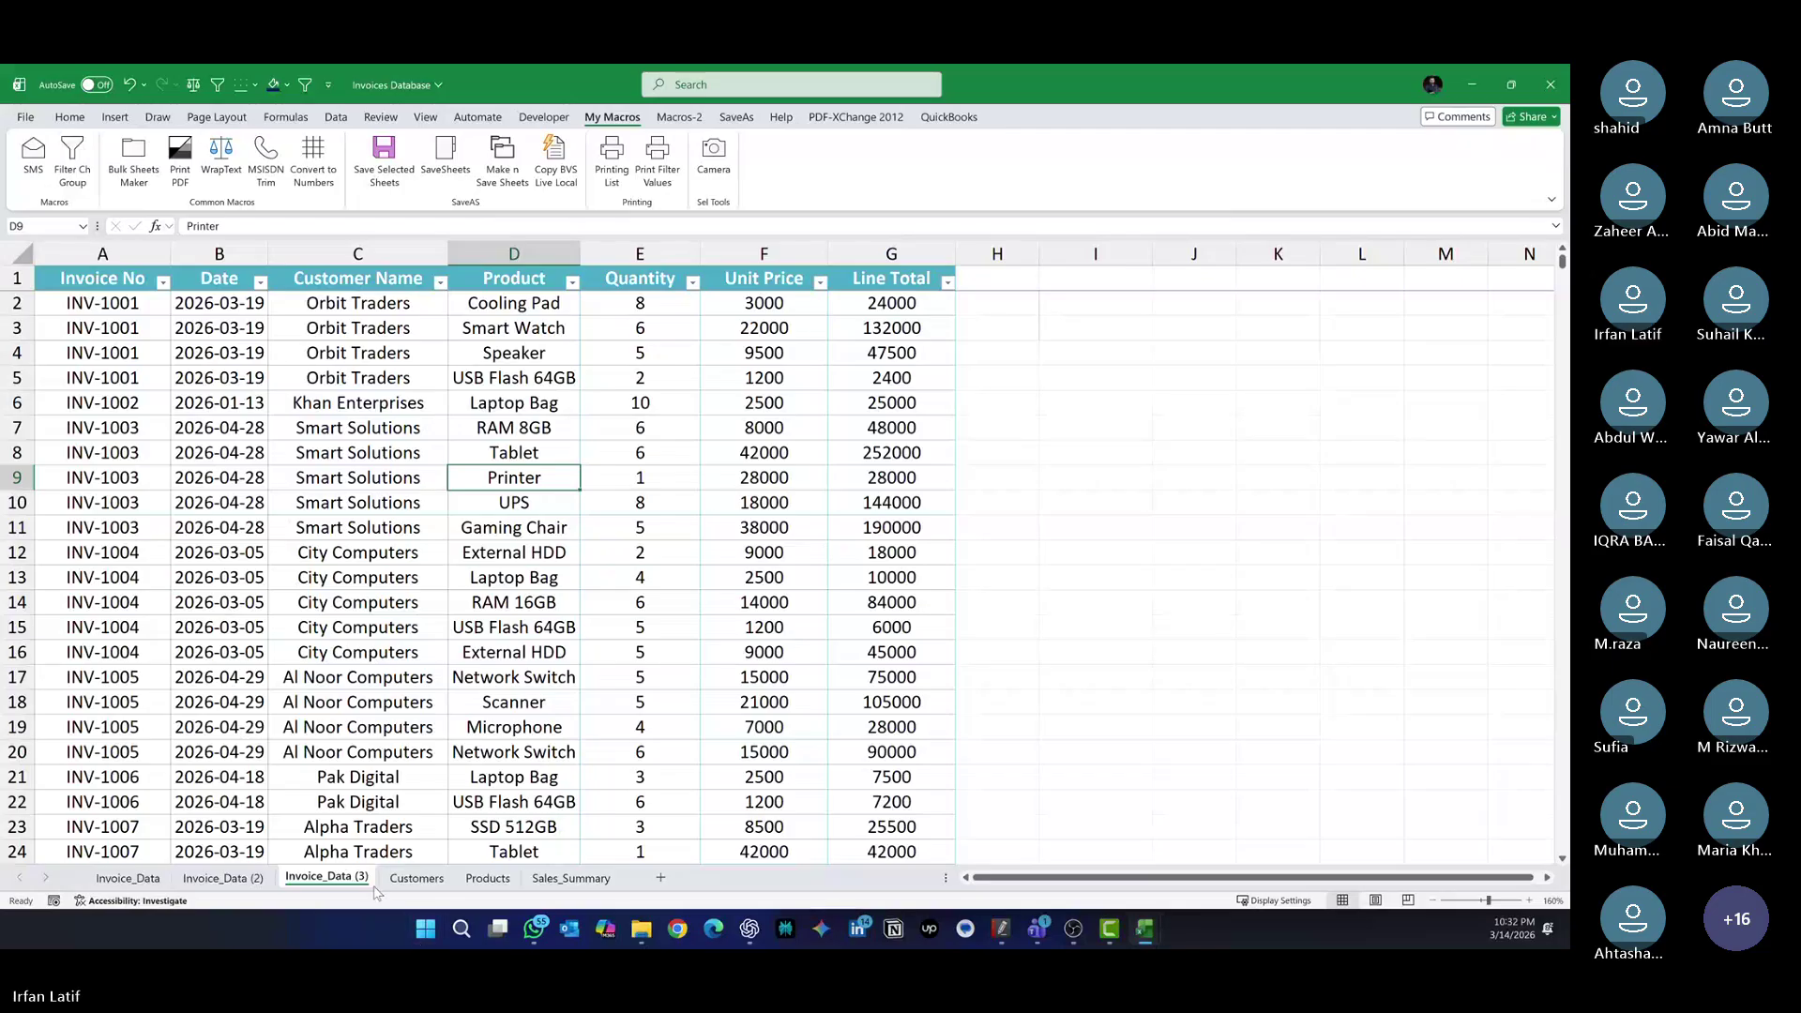
Format the table on the Sales_Summary sheet with the My Format 1 macro
click(587, 879)
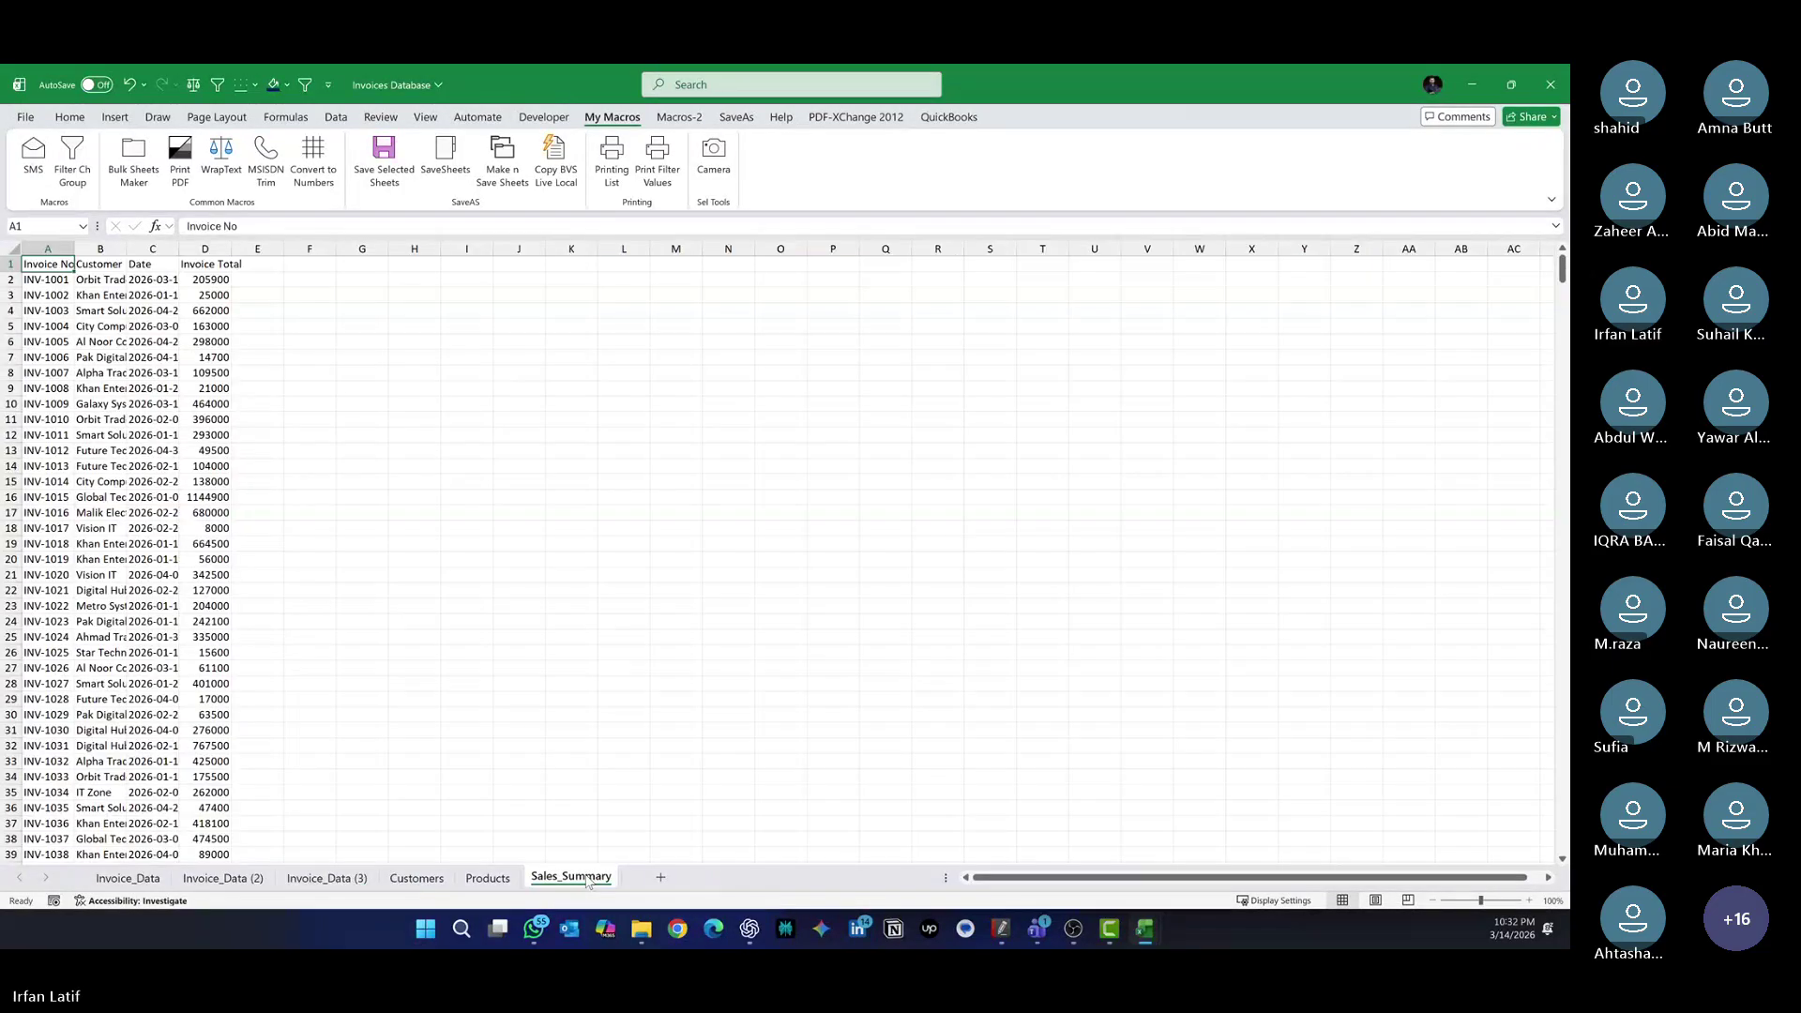
click(684, 119)
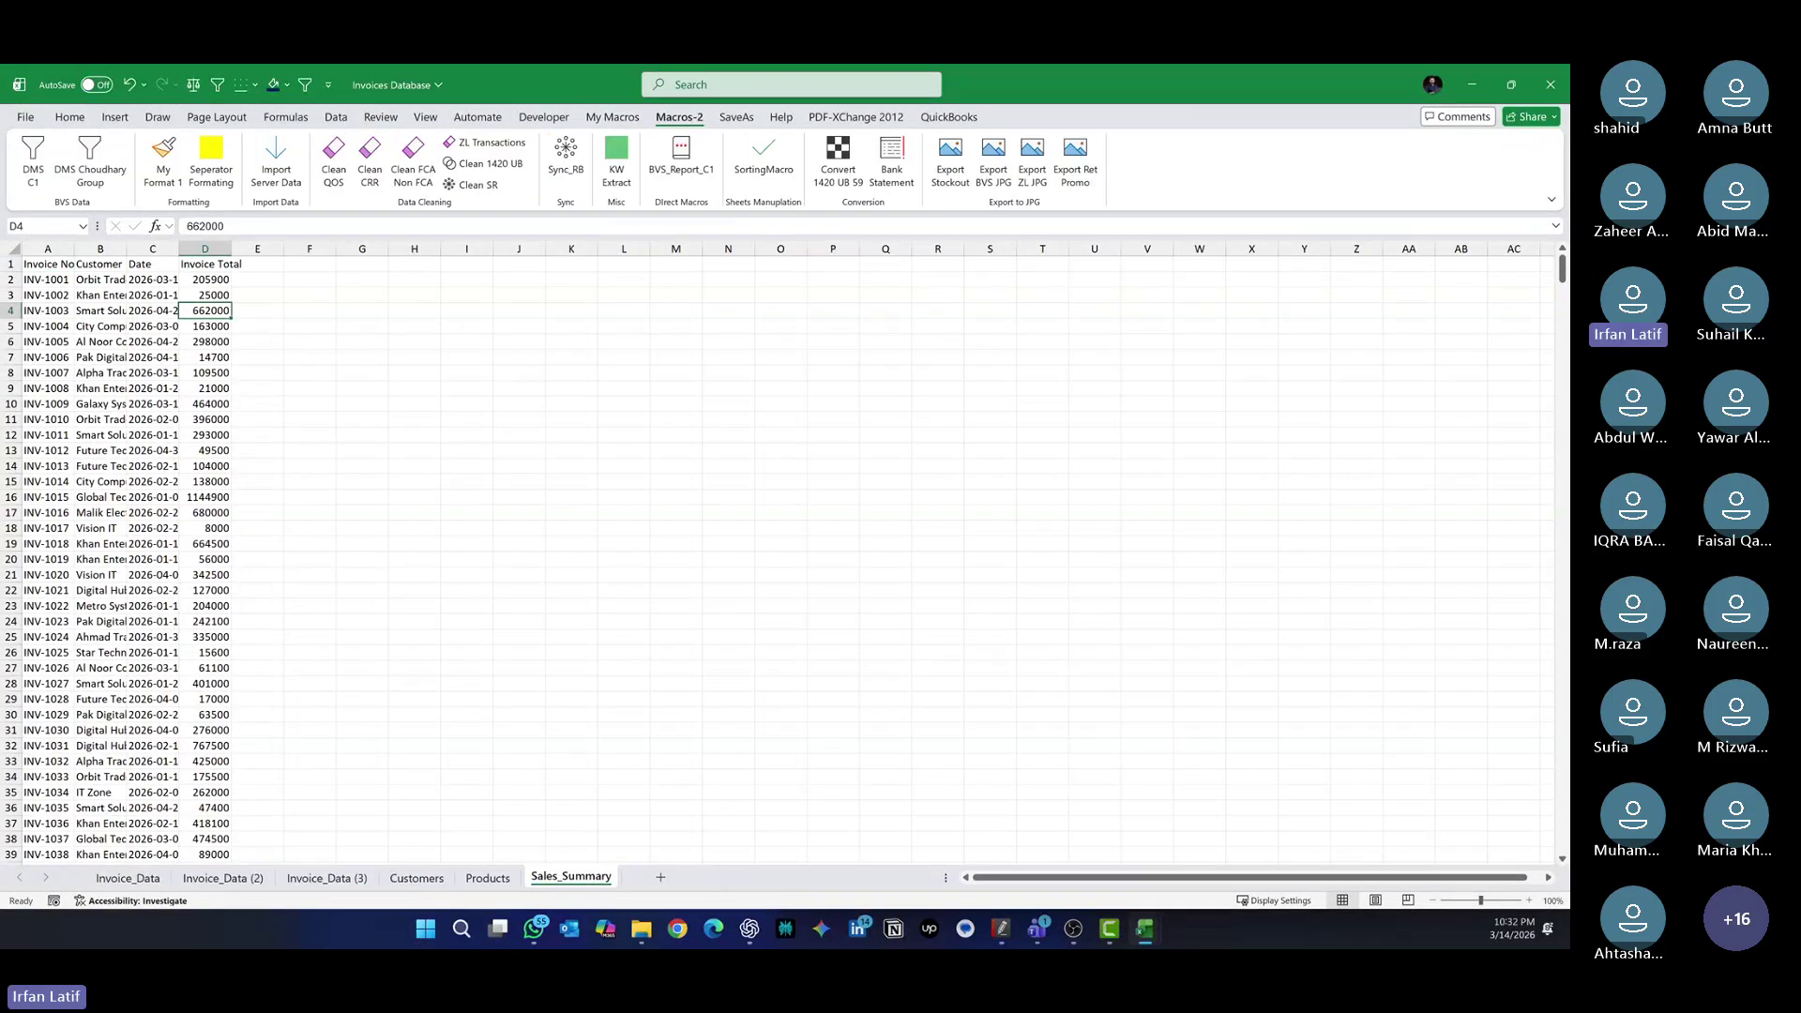
click(166, 158)
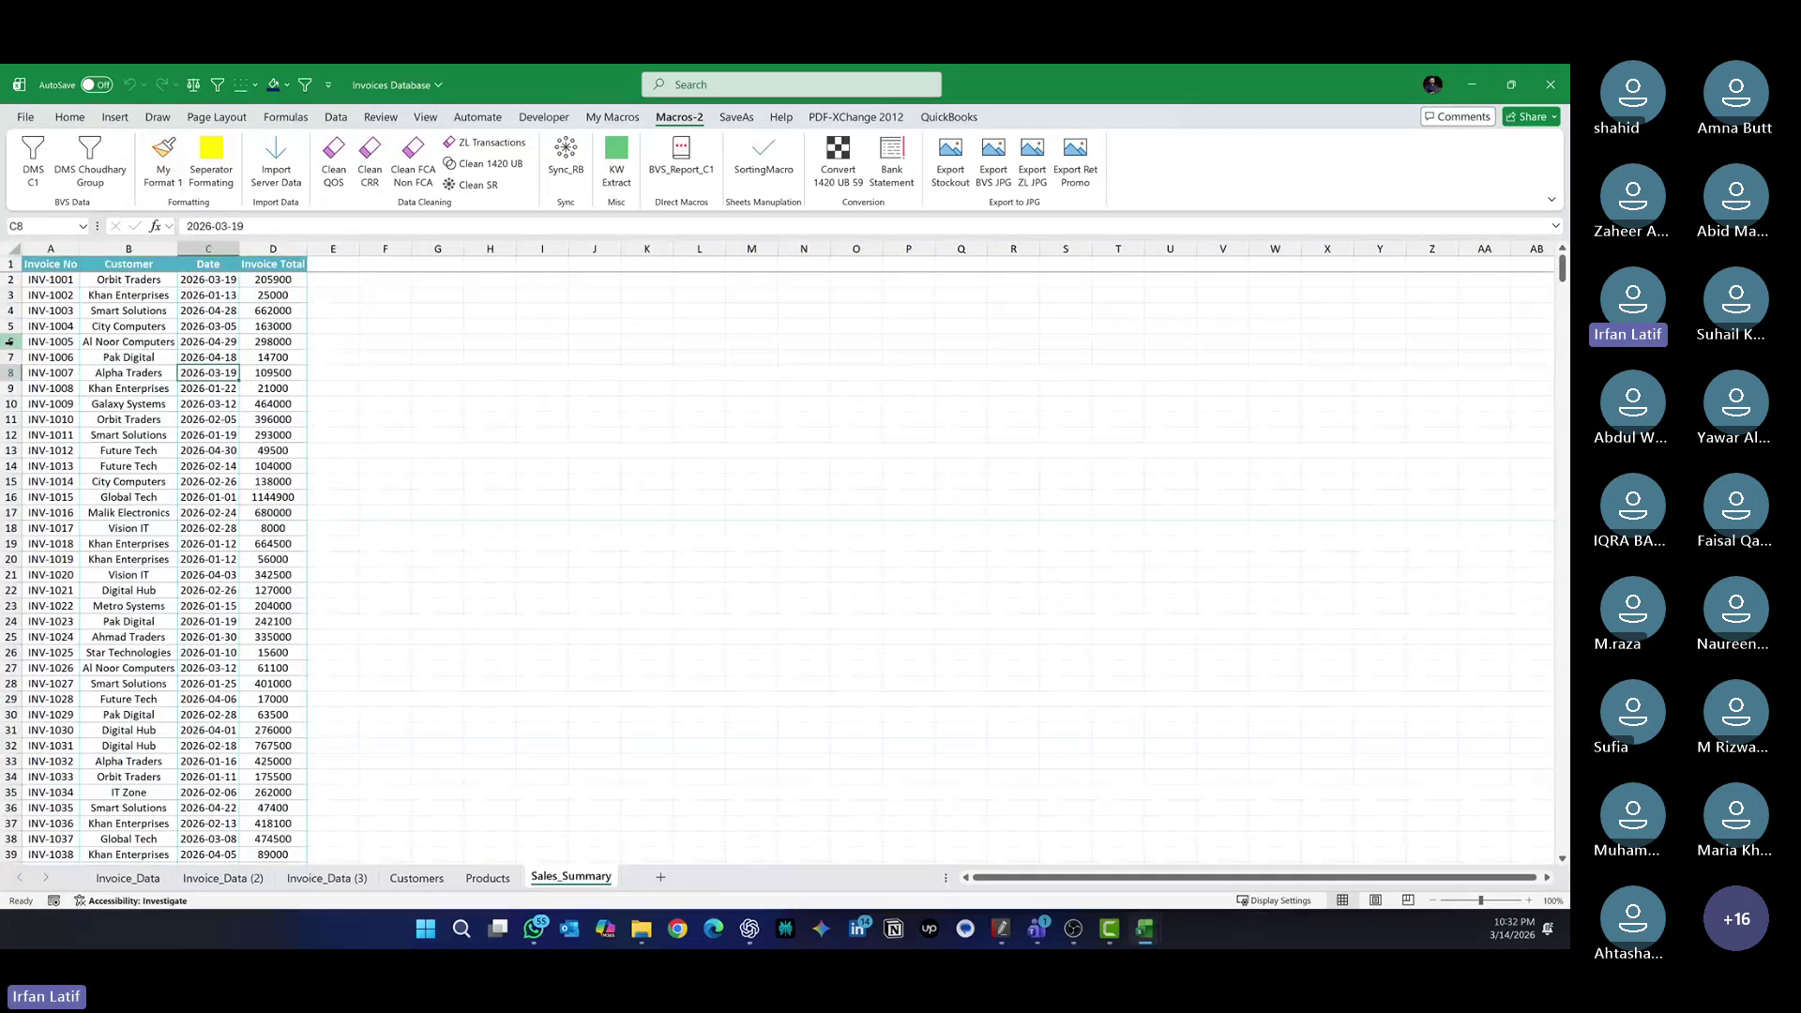
Remove the Sales_Summary data from row 6 down and clear rows 2 to 5, keeping only the header row
click(10, 341)
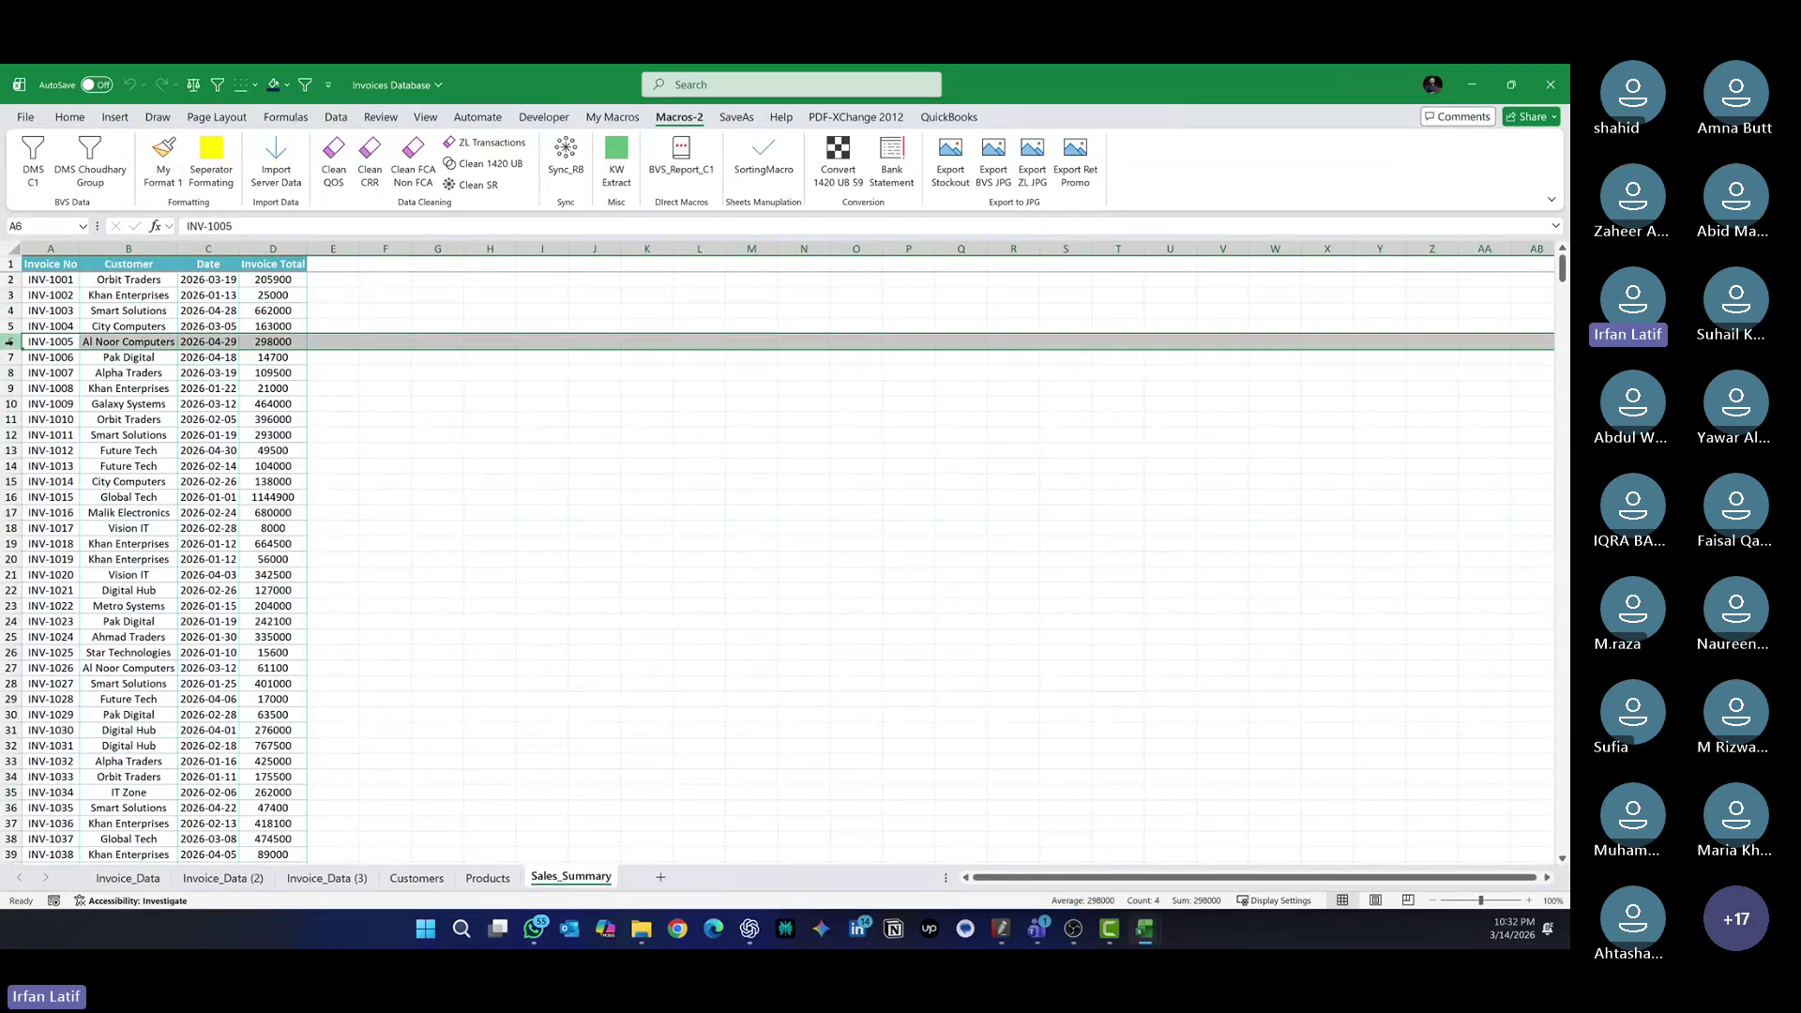
key(ctrl+shift+Down)
key(Delete)
key(ctrl+Home)
key(Down)
key(ctrl+shift+End)
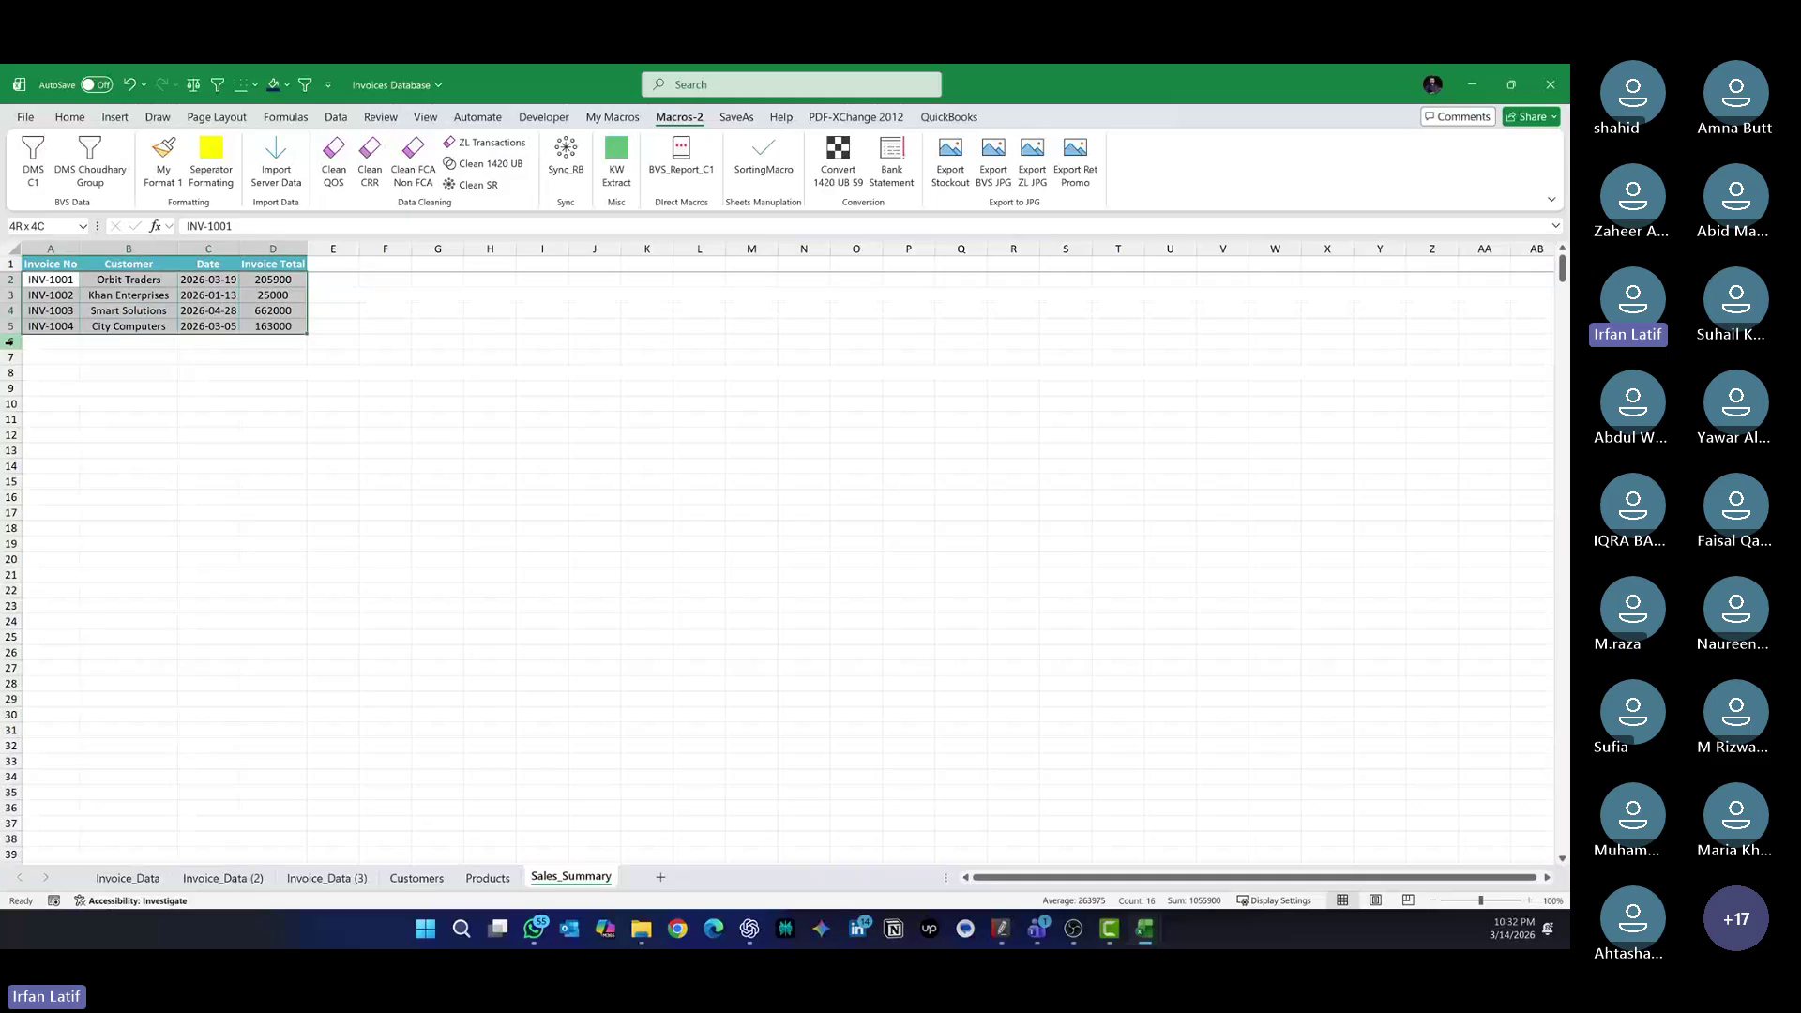
key(Delete)
Extend the empty bordered rows of the Sales_Summary table down to row 19 across columns A to D
key(Down)
key(Down)
key(Down)
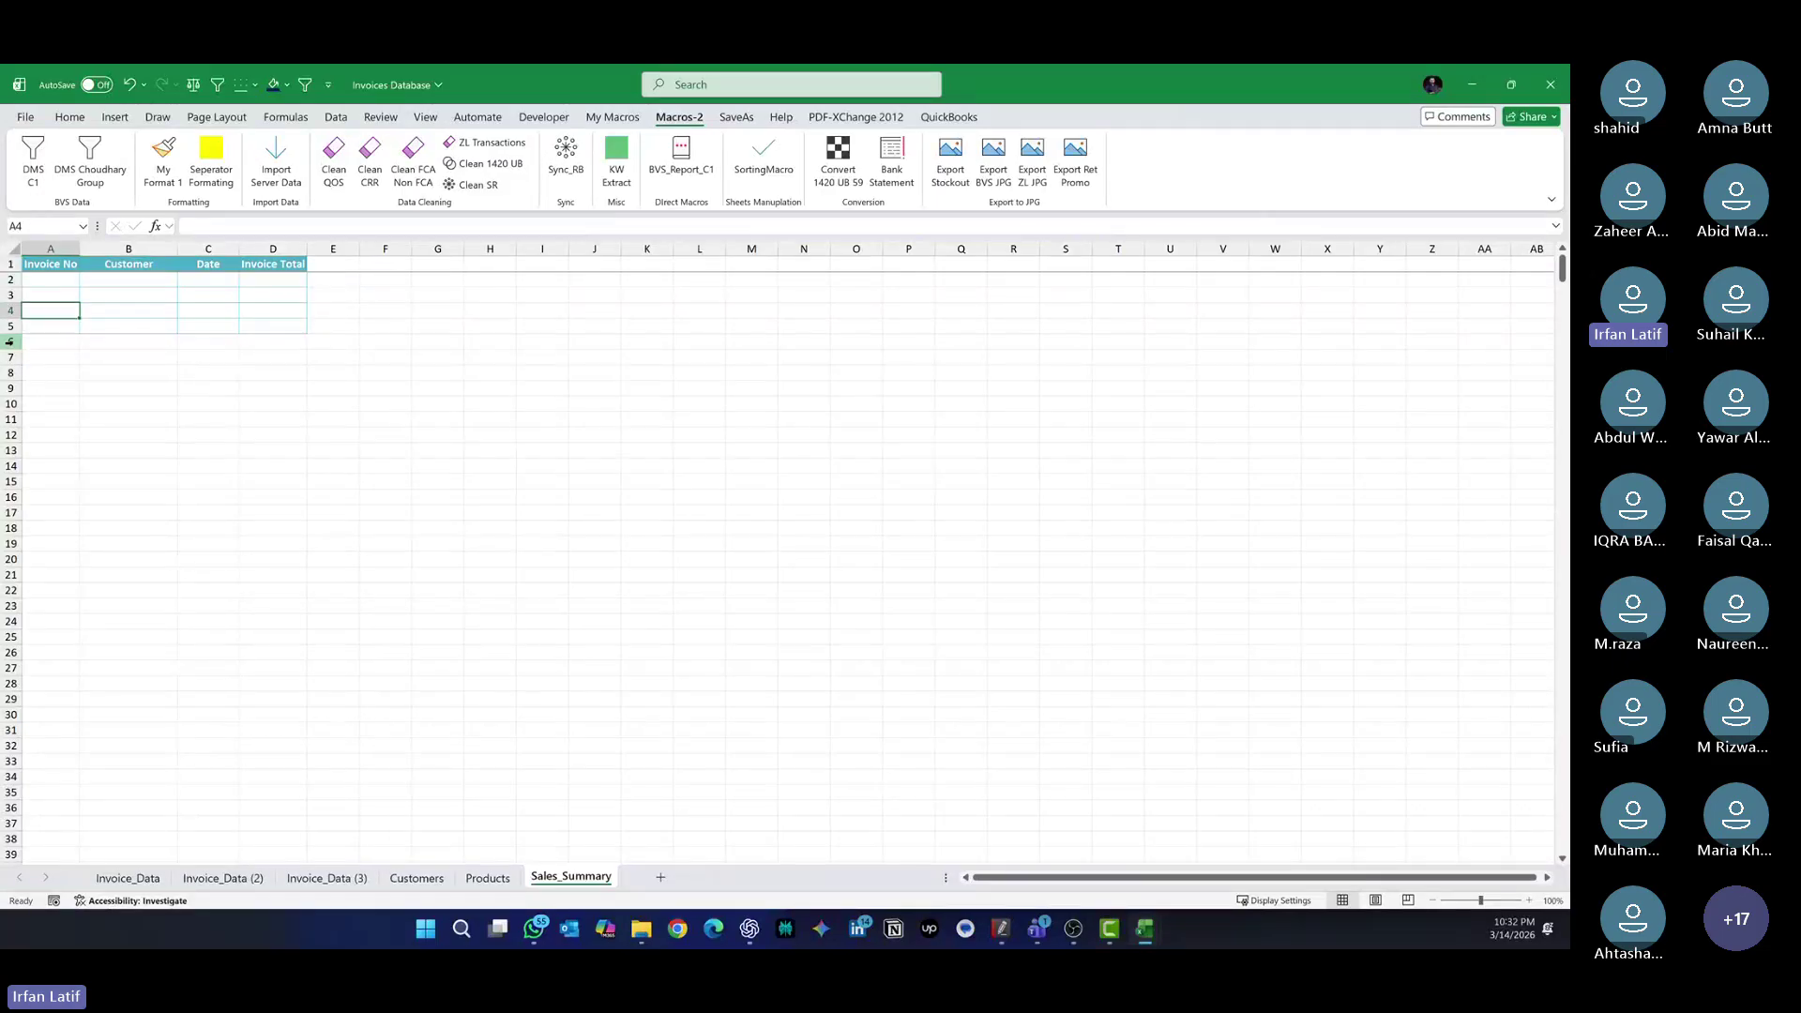
key(shift+Right)
key(shift+Right)
key(shift+Right)
key(shift+Down)
key(shift+Down)
key(shift+Down)
key(shift+Down)
key(shift+Down)
key(shift+Down)
key(shift+Down)
key(shift+Down)
key(shift+Down)
key(shift+Down)
key(shift+Down)
key(shift+Down)
key(shift+Down)
key(shift+Down)
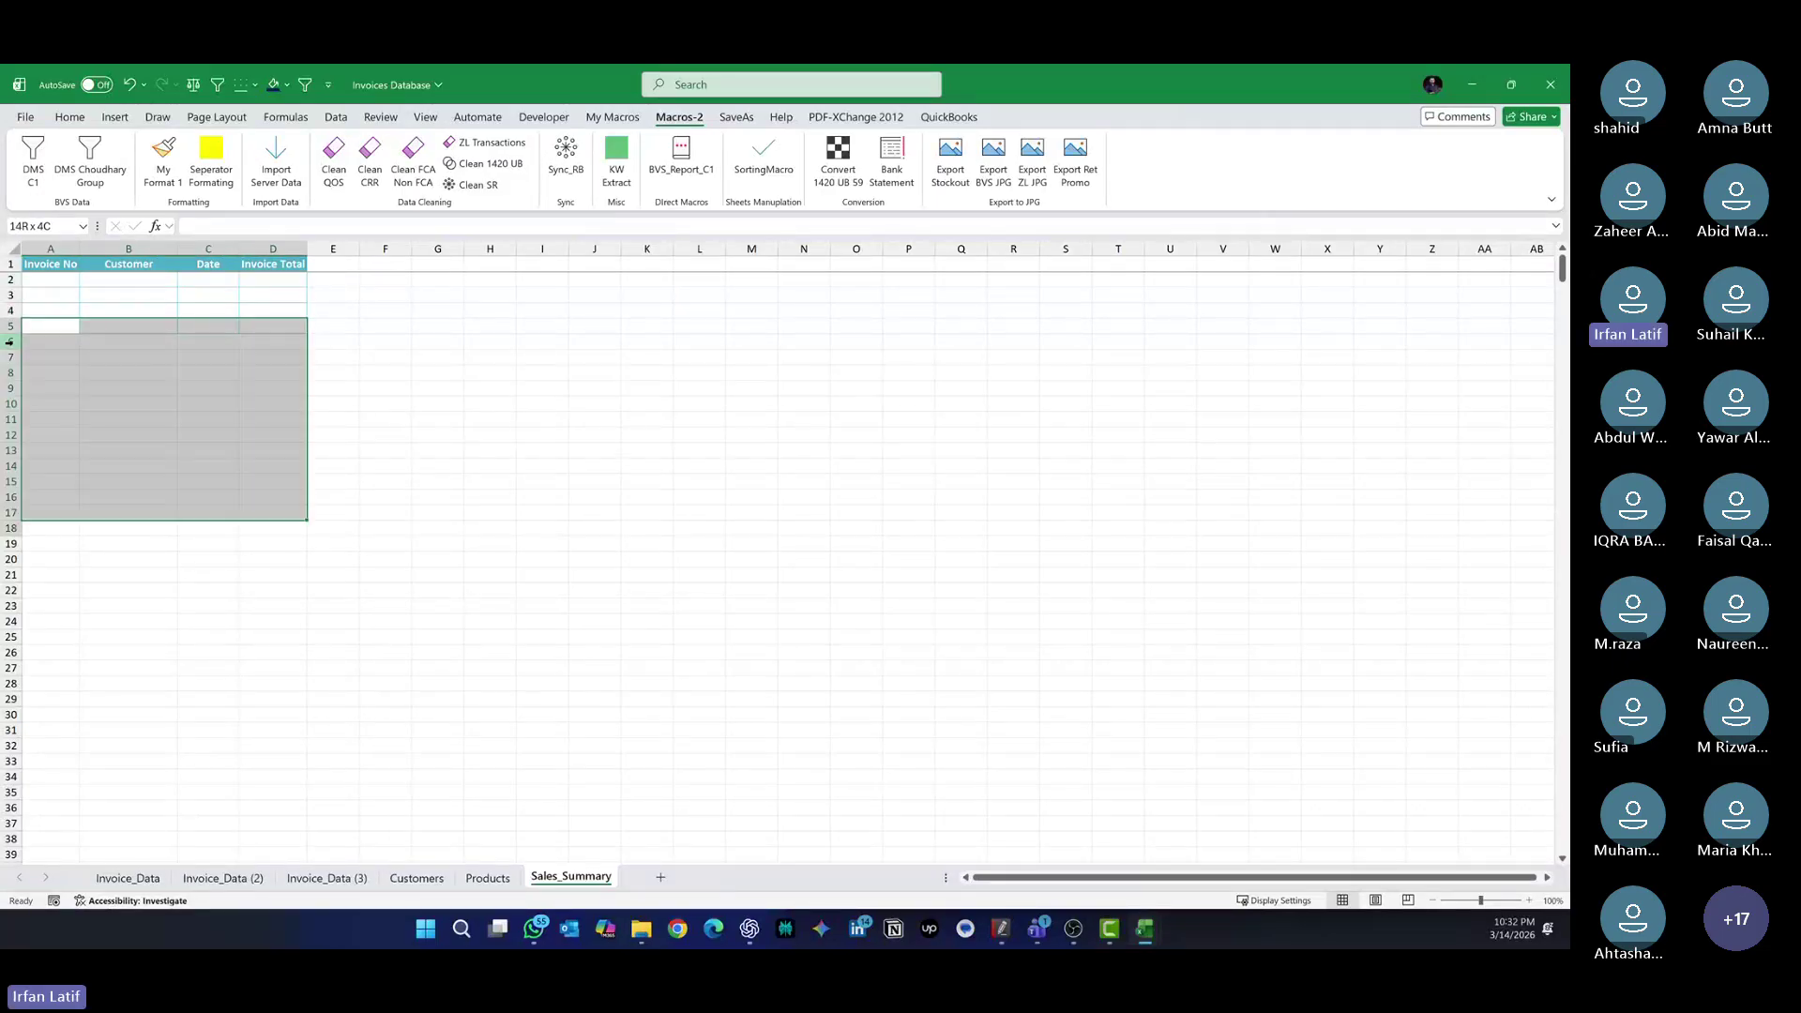
key(ctrl+d)
key(ctrl+Home)
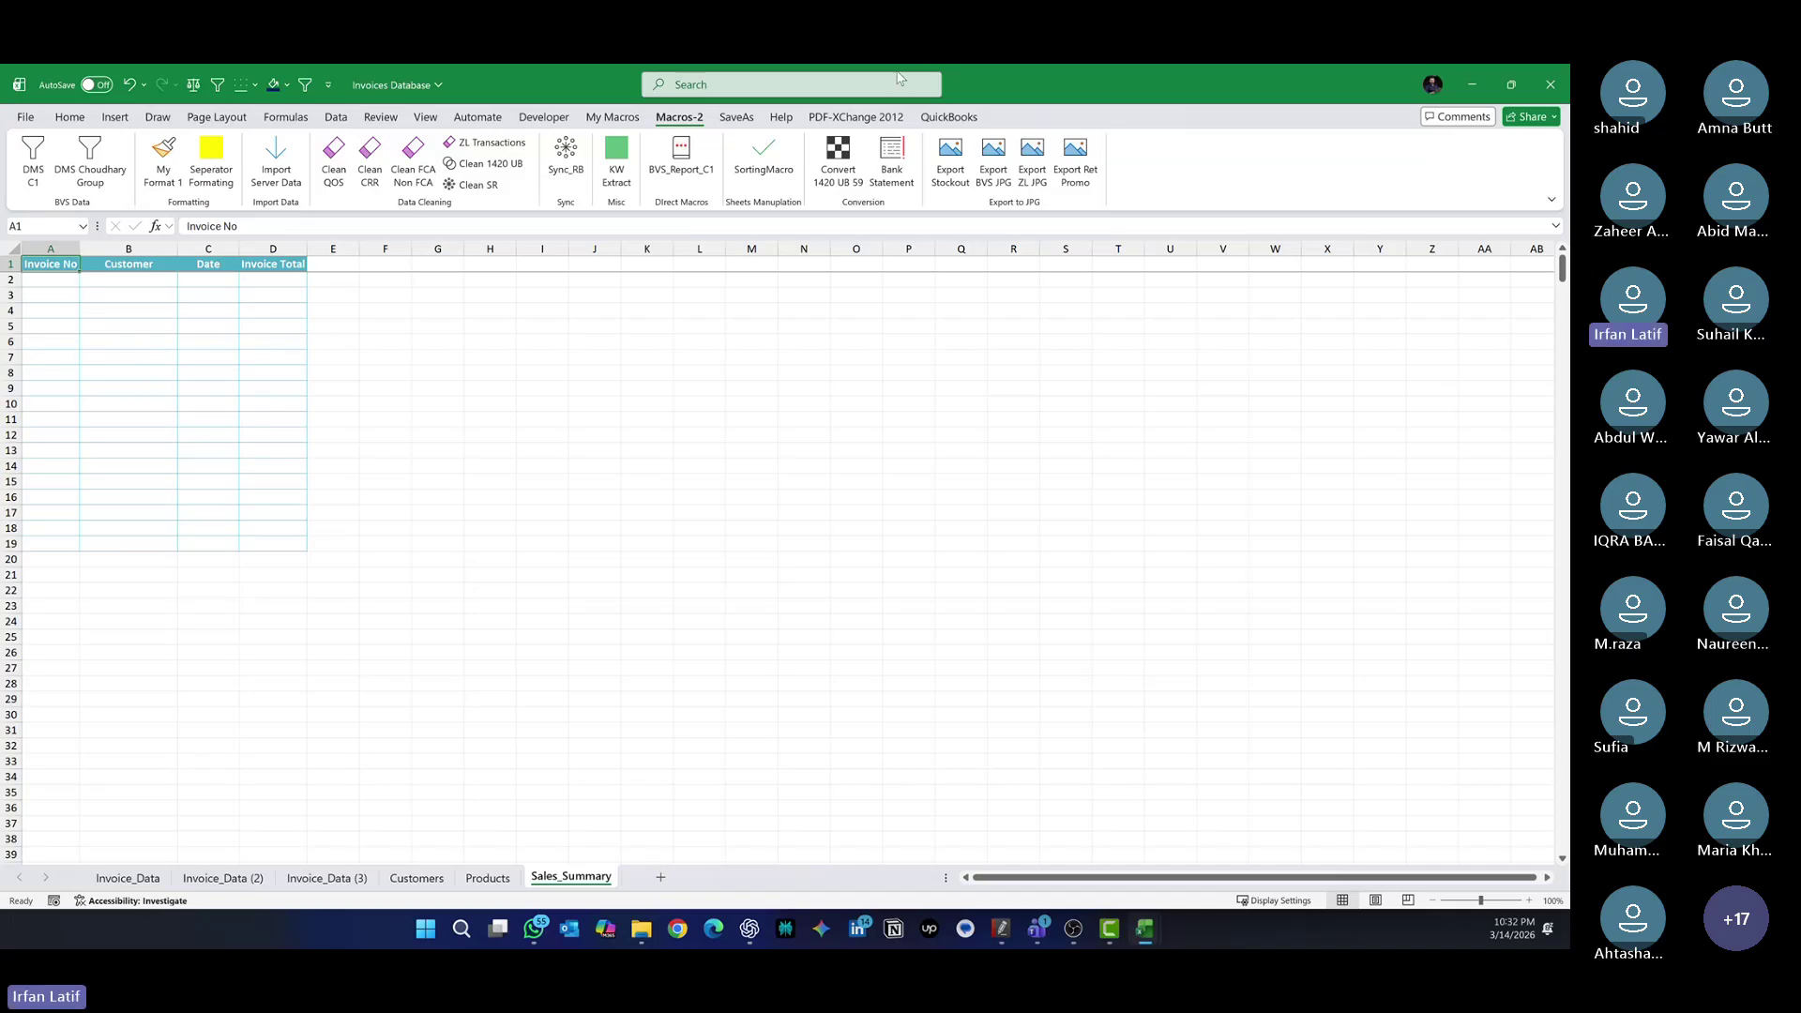
click(615, 120)
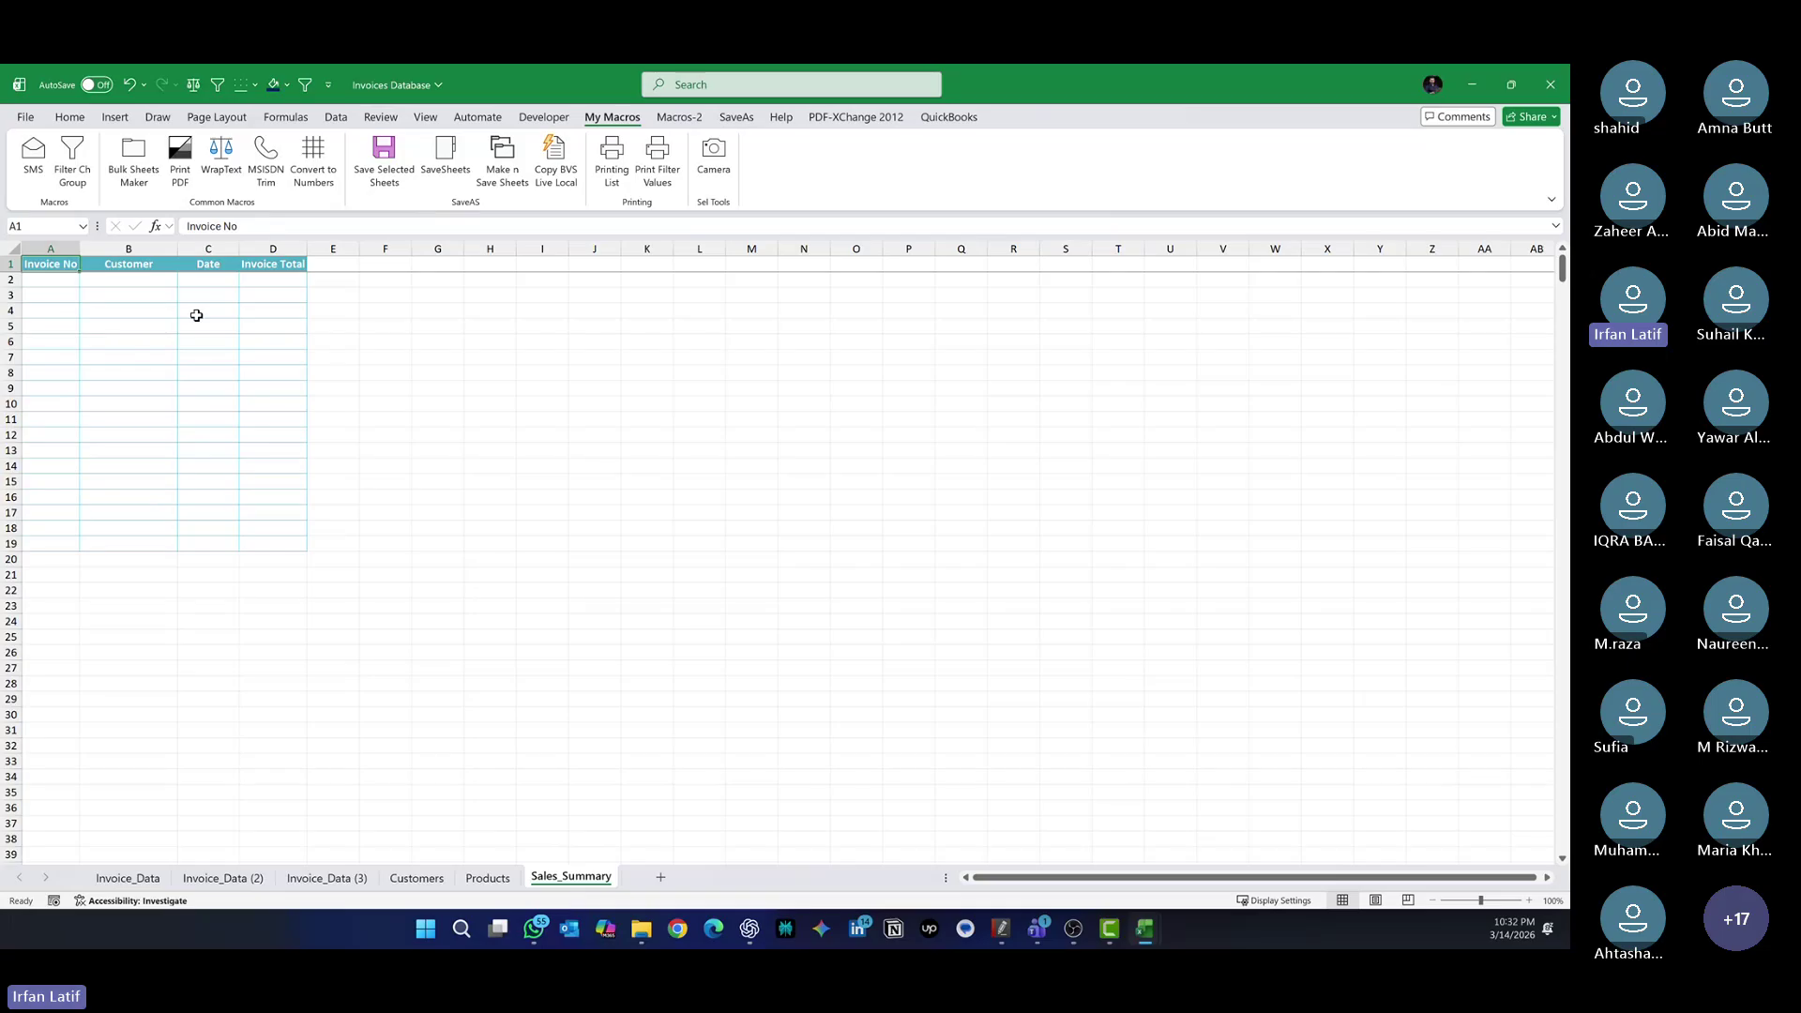
click(133, 158)
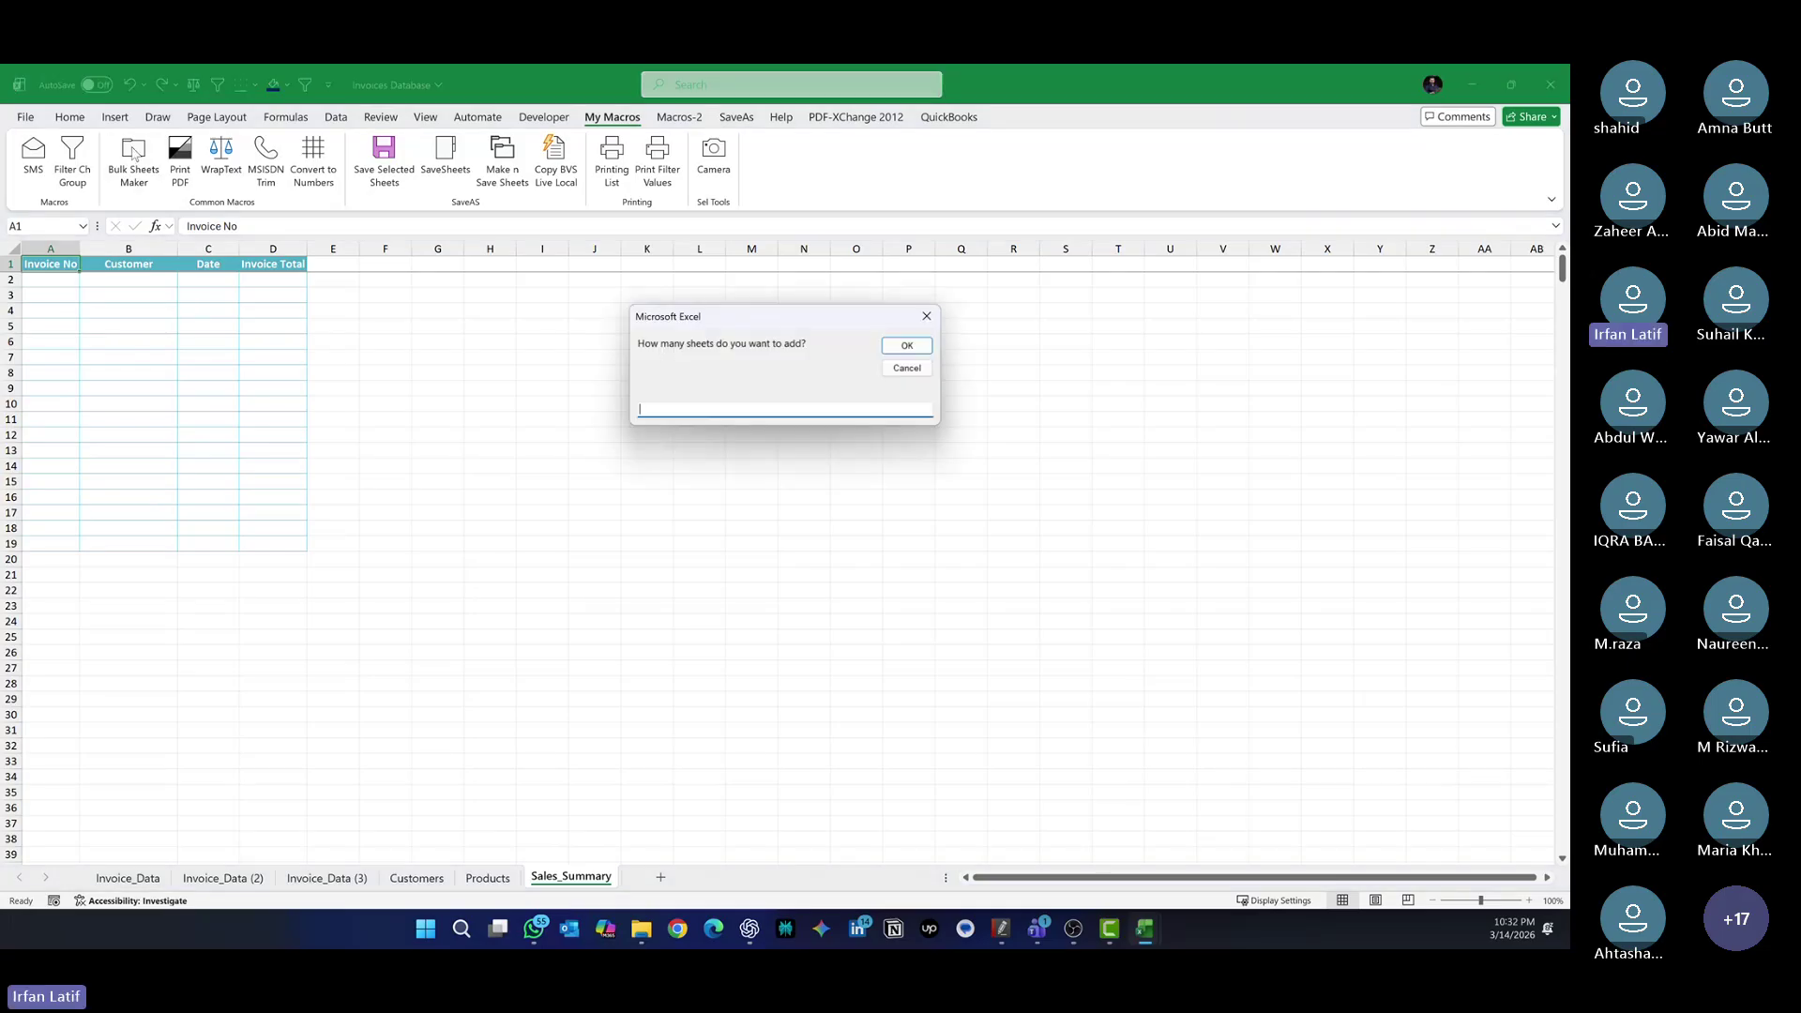
click(907, 367)
click(749, 437)
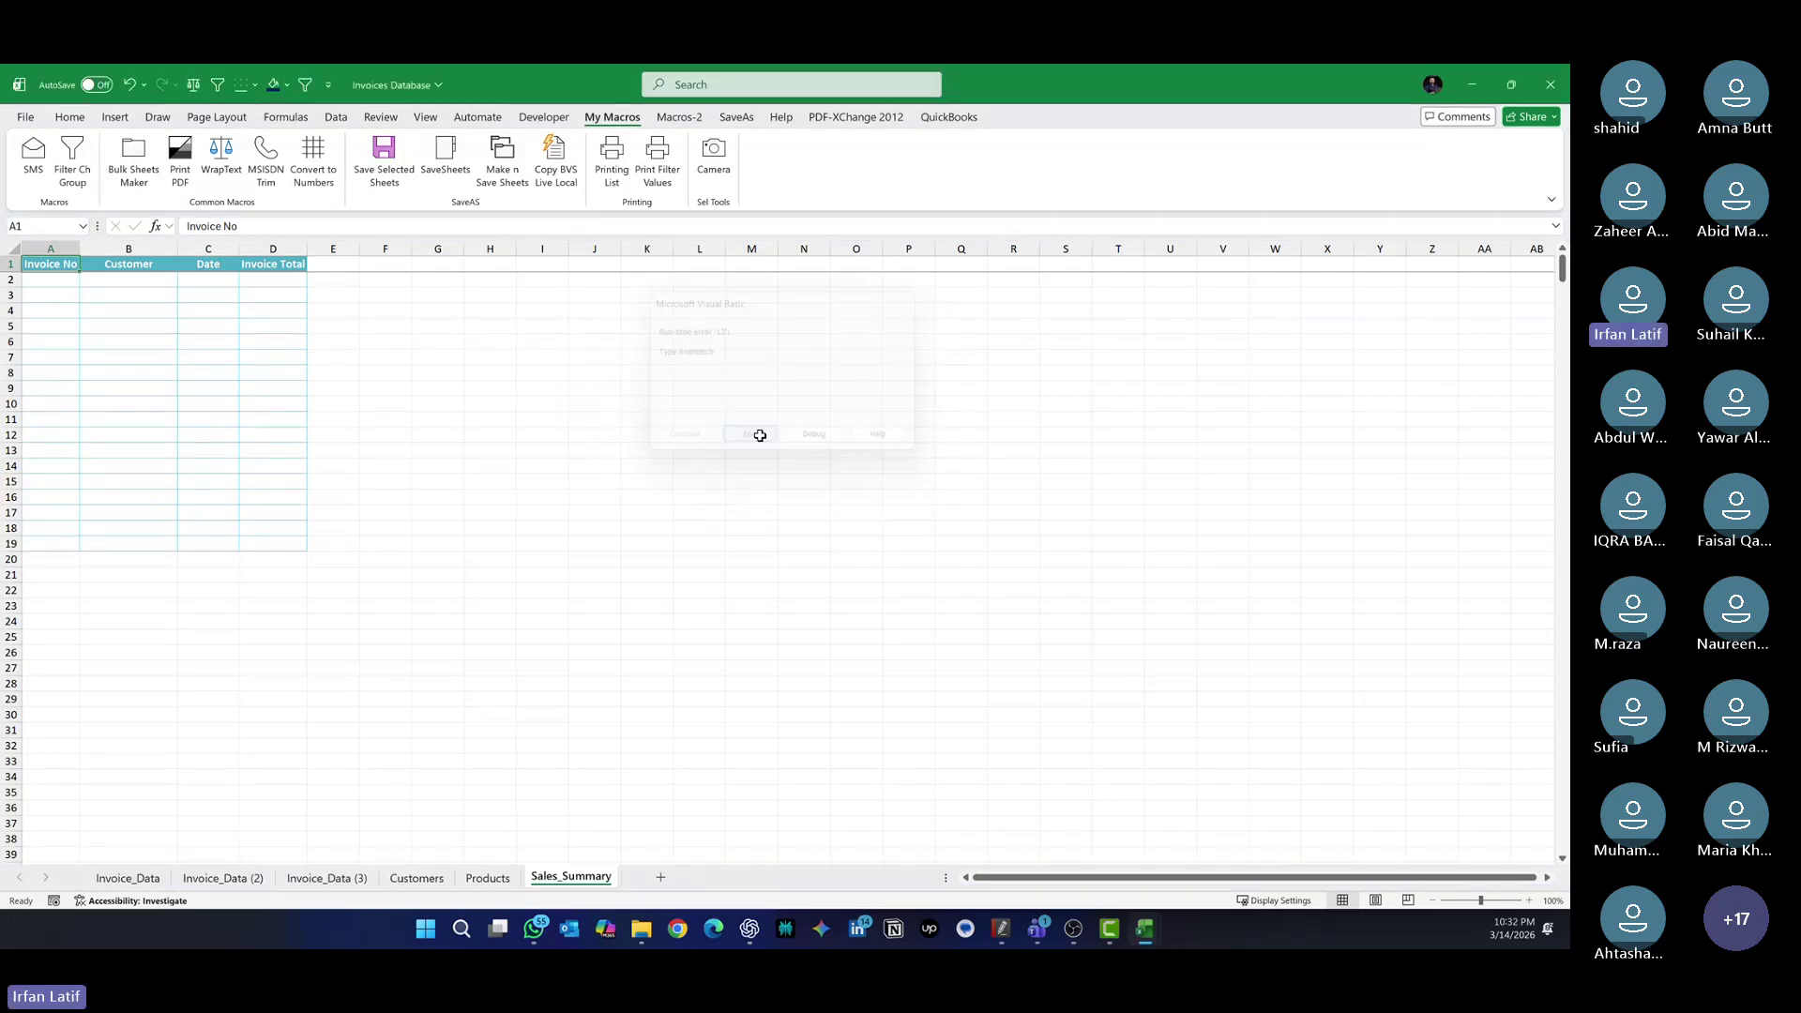
Permanently delete the surplus Sales_Summary (2) sheet
click(657, 877)
double_click(656, 877)
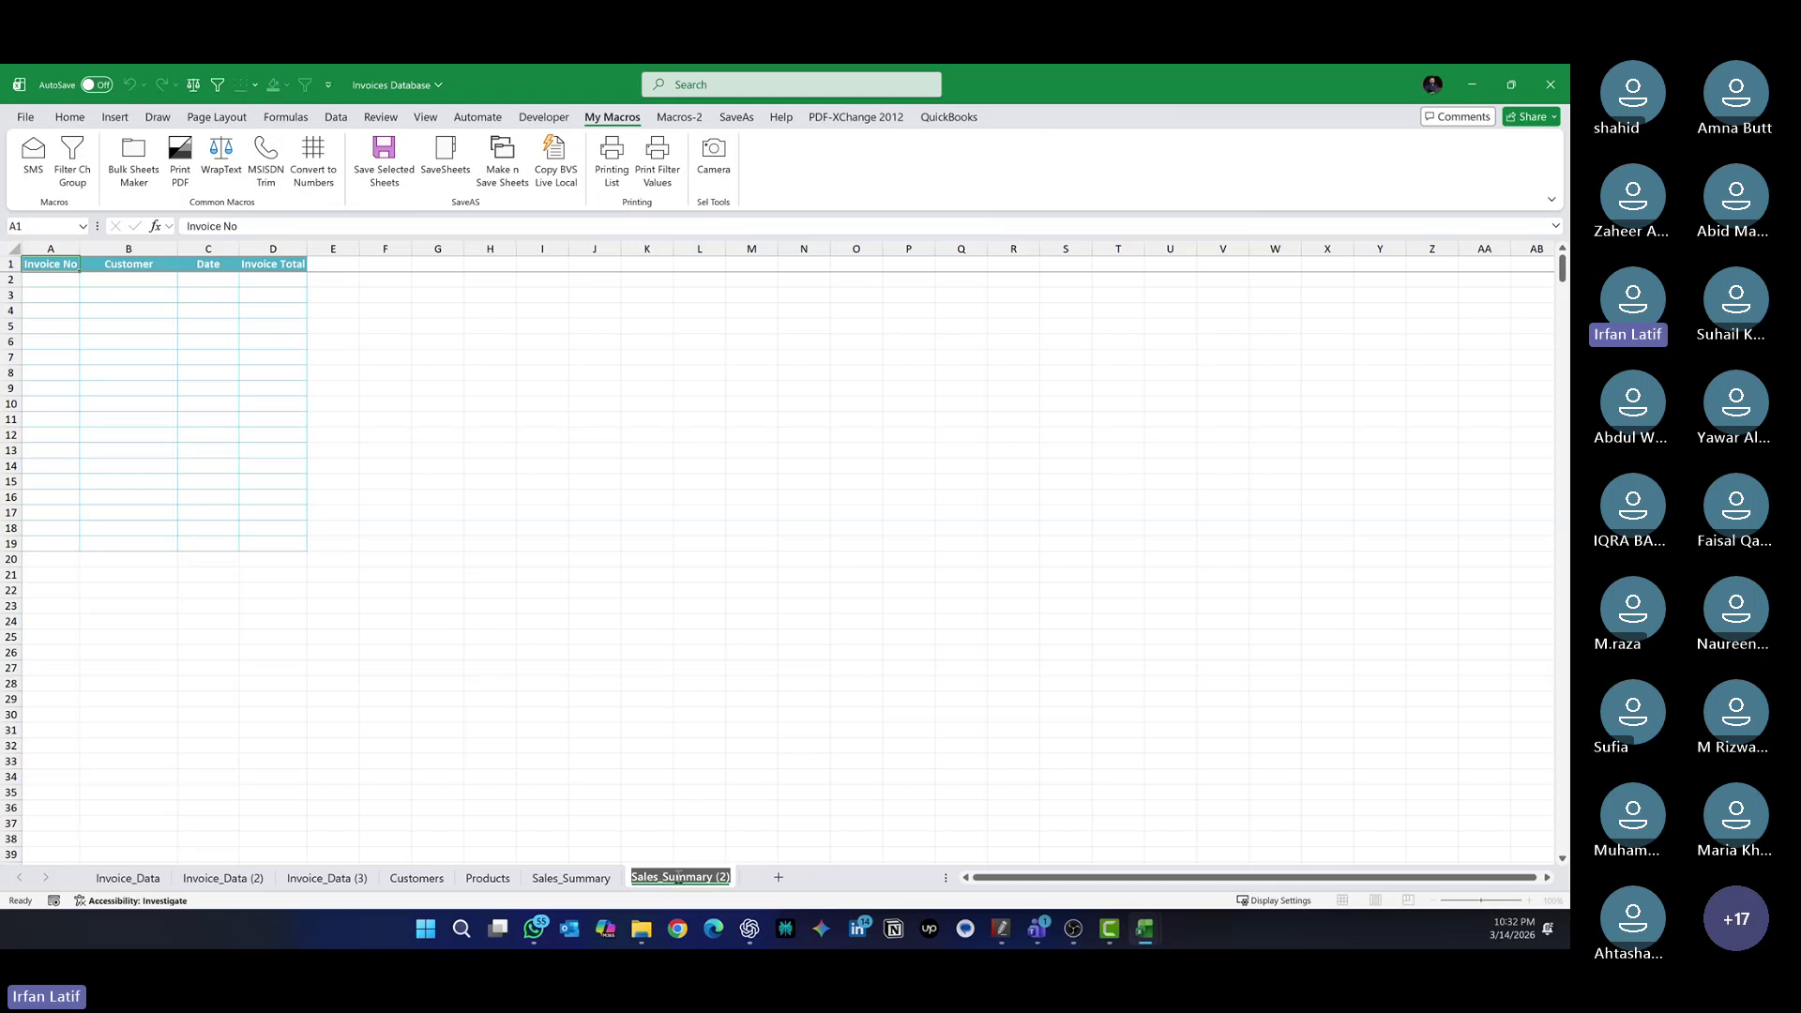
text(as)
right_click(659, 882)
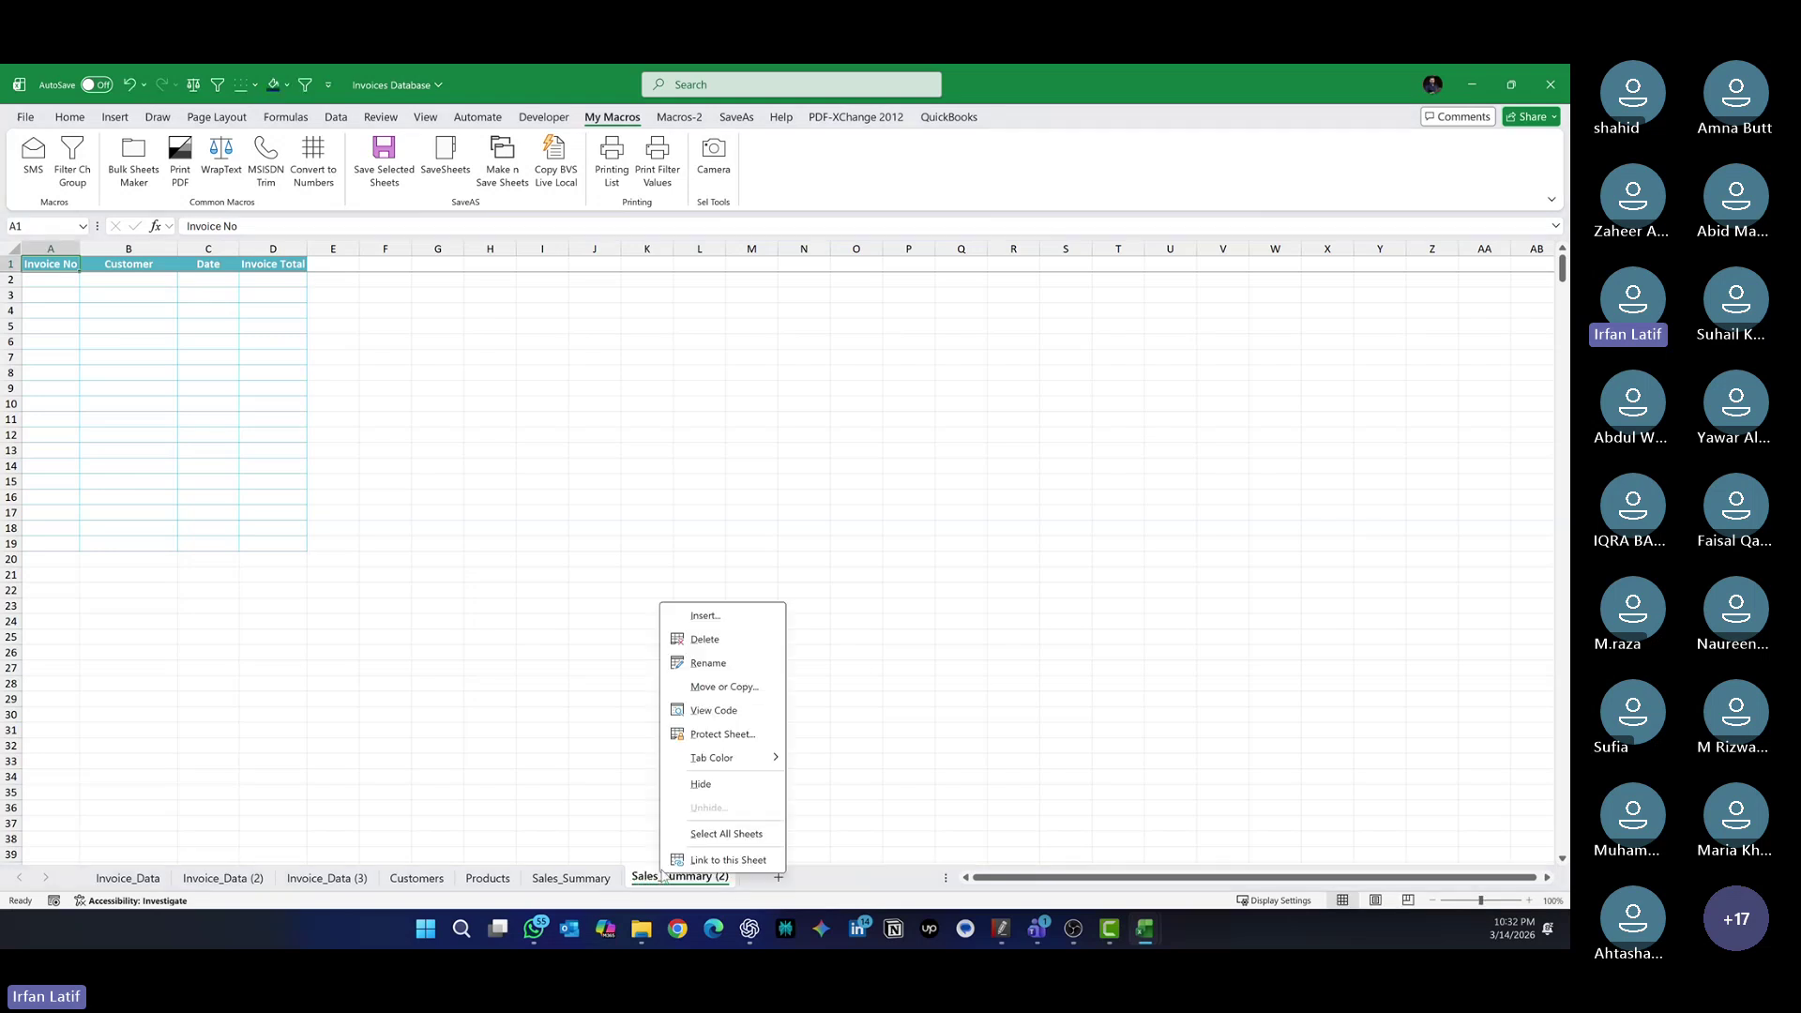
click(736, 631)
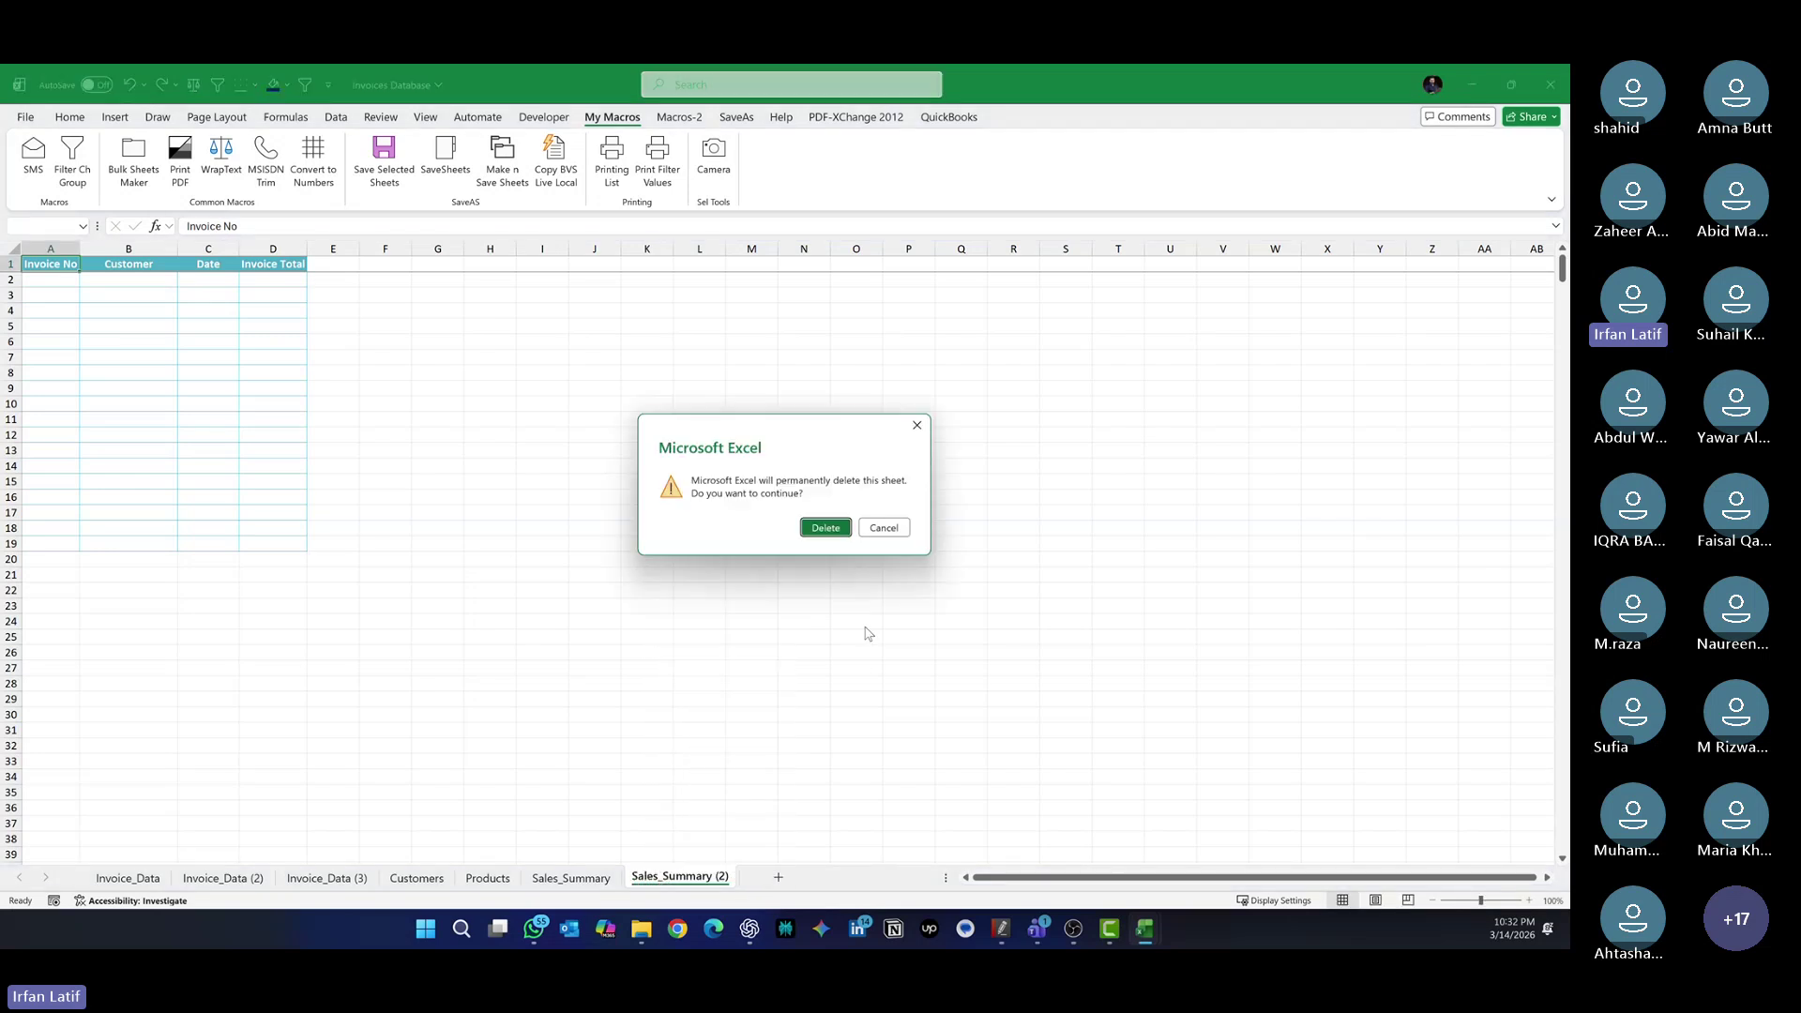
click(842, 528)
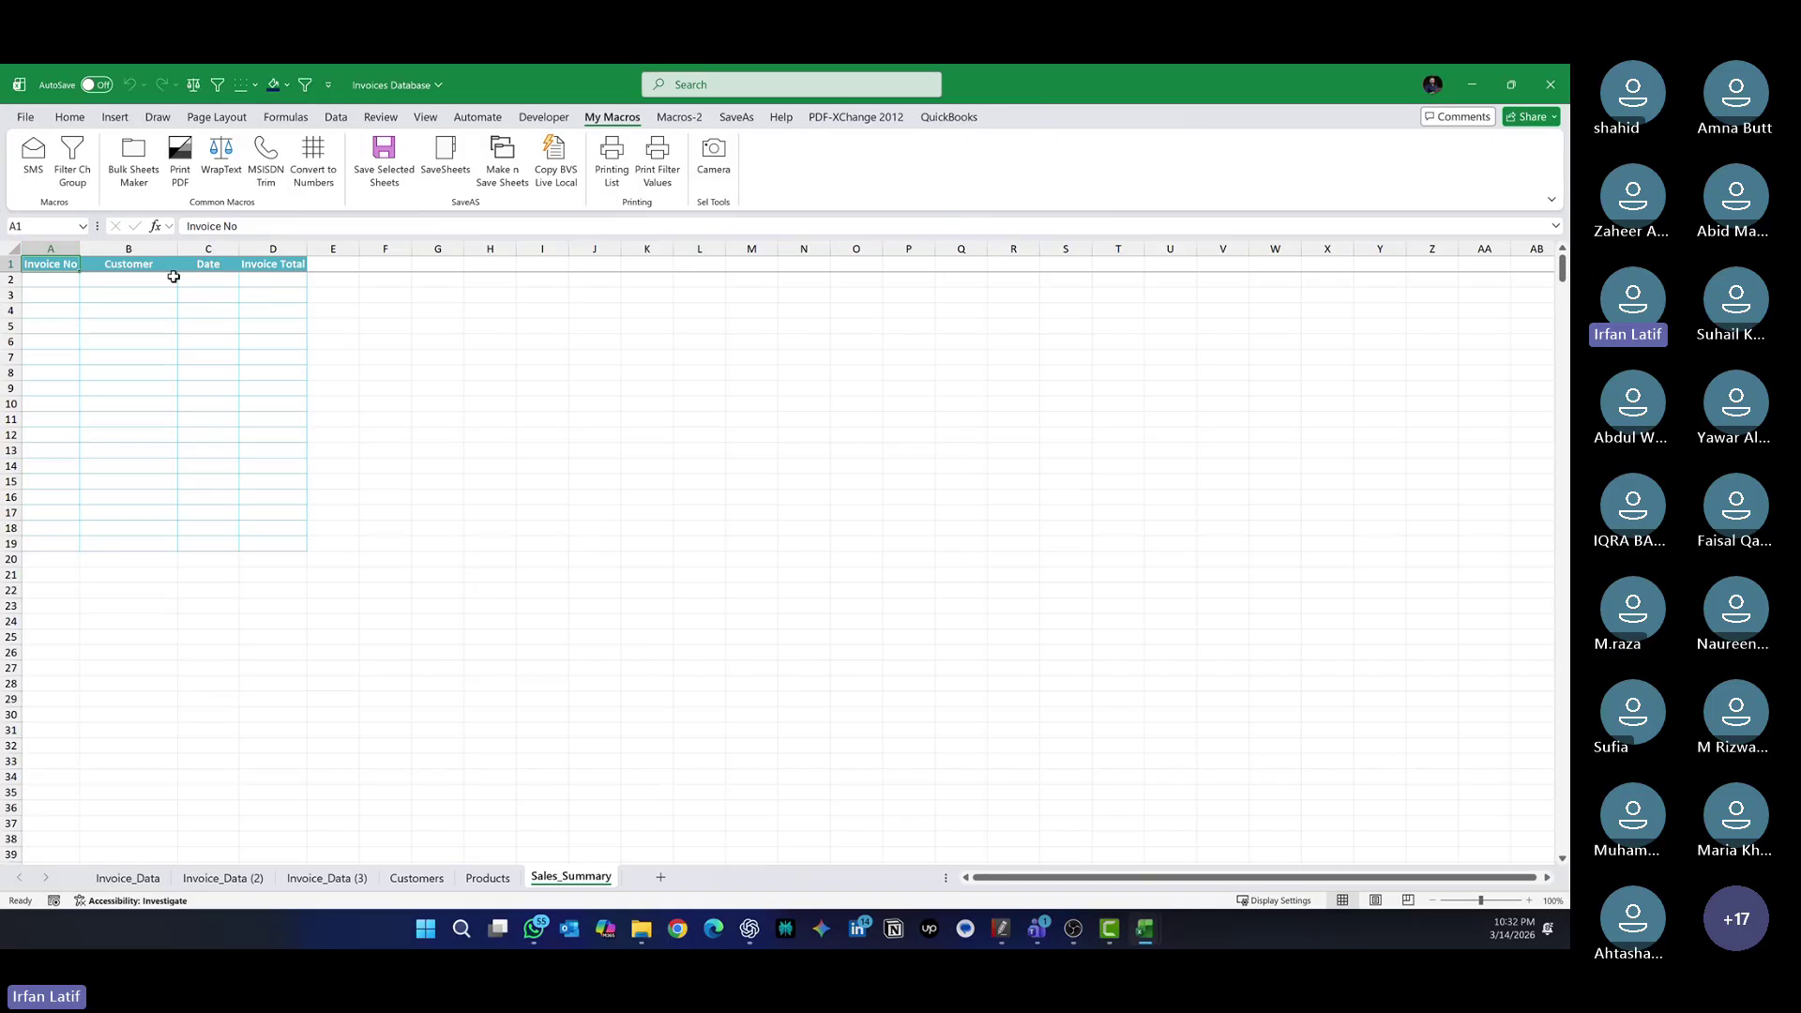
Create 3 numbered copies of Sales_Summary with the Bulk Sheets Maker macro and view each one against the original
click(135, 157)
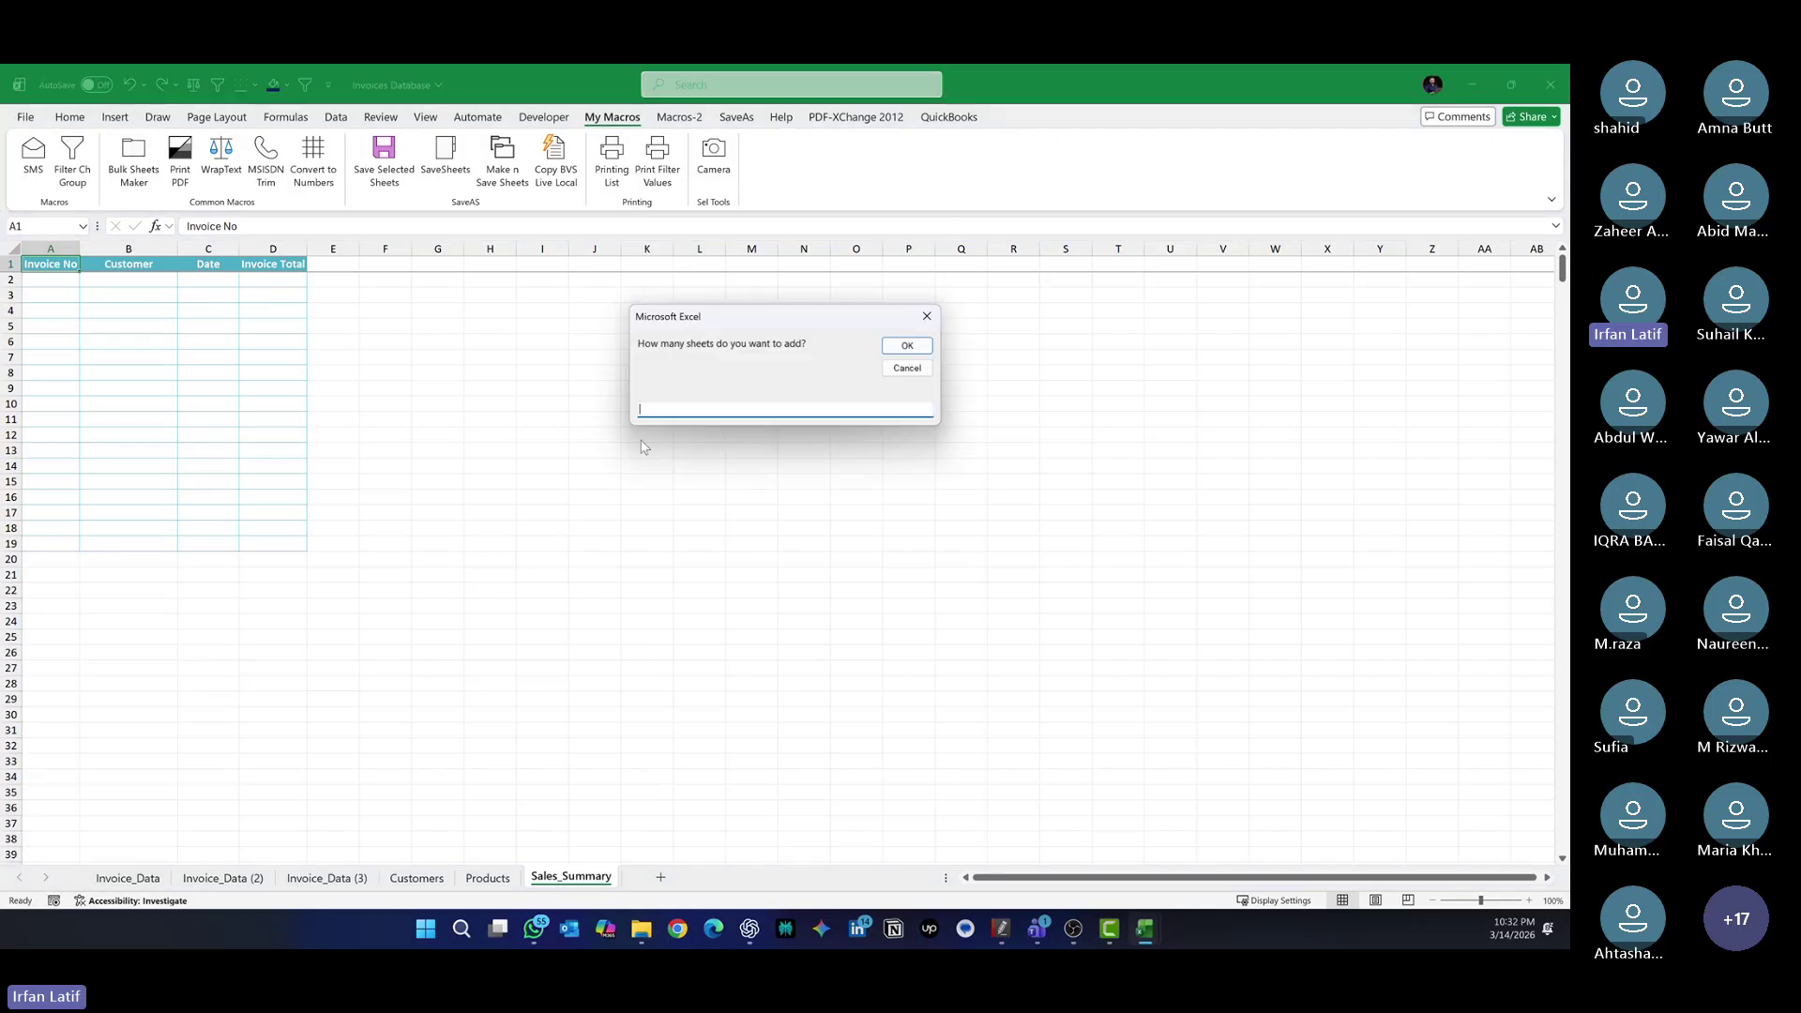
text(3)
click(891, 347)
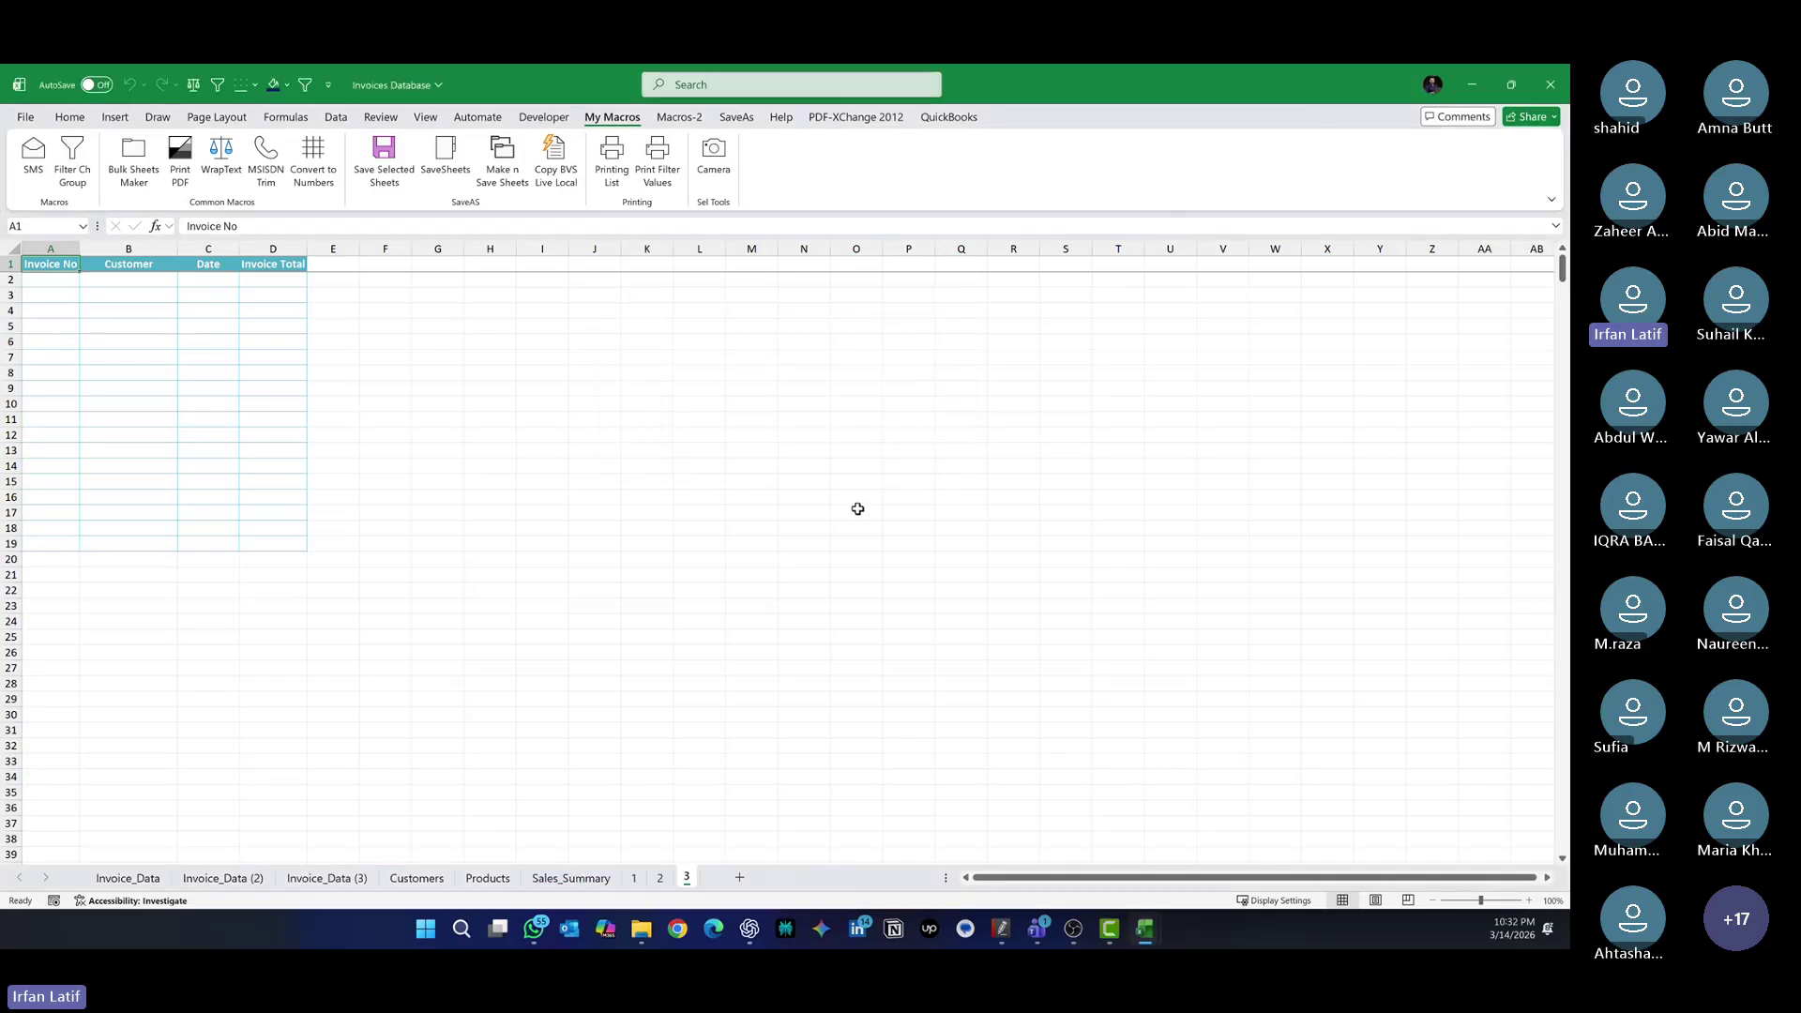
click(583, 880)
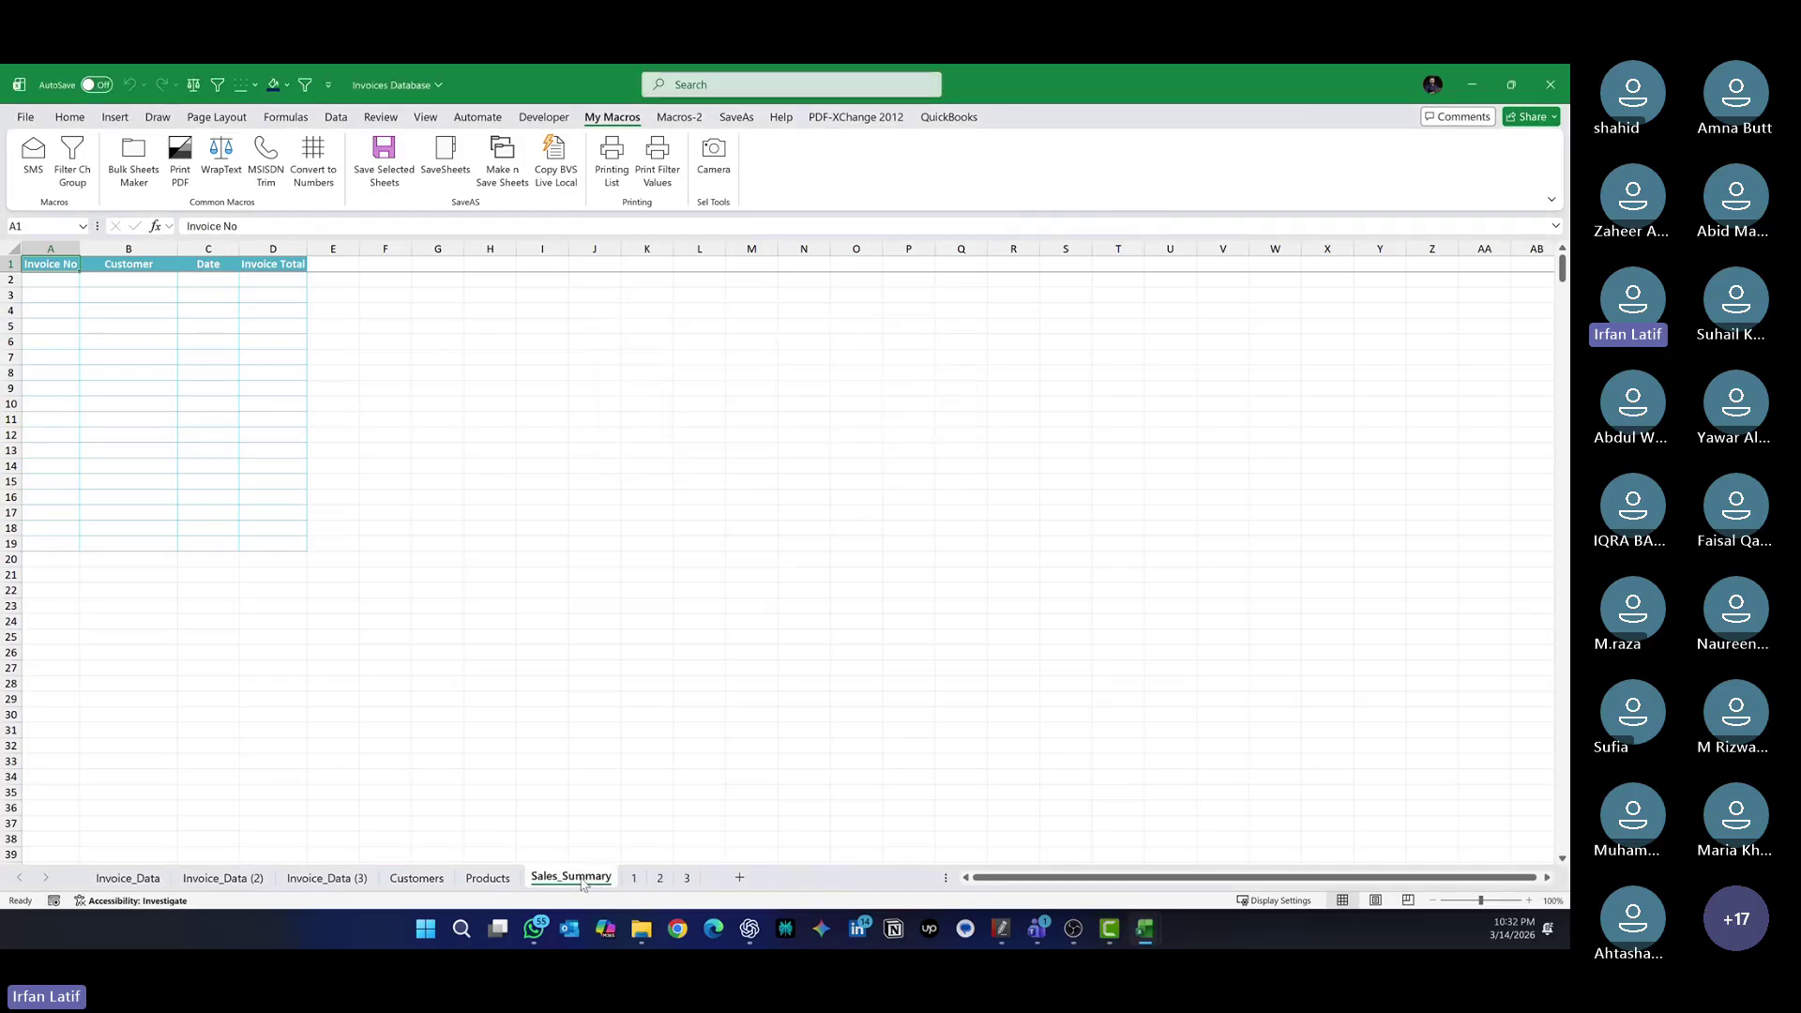
click(634, 879)
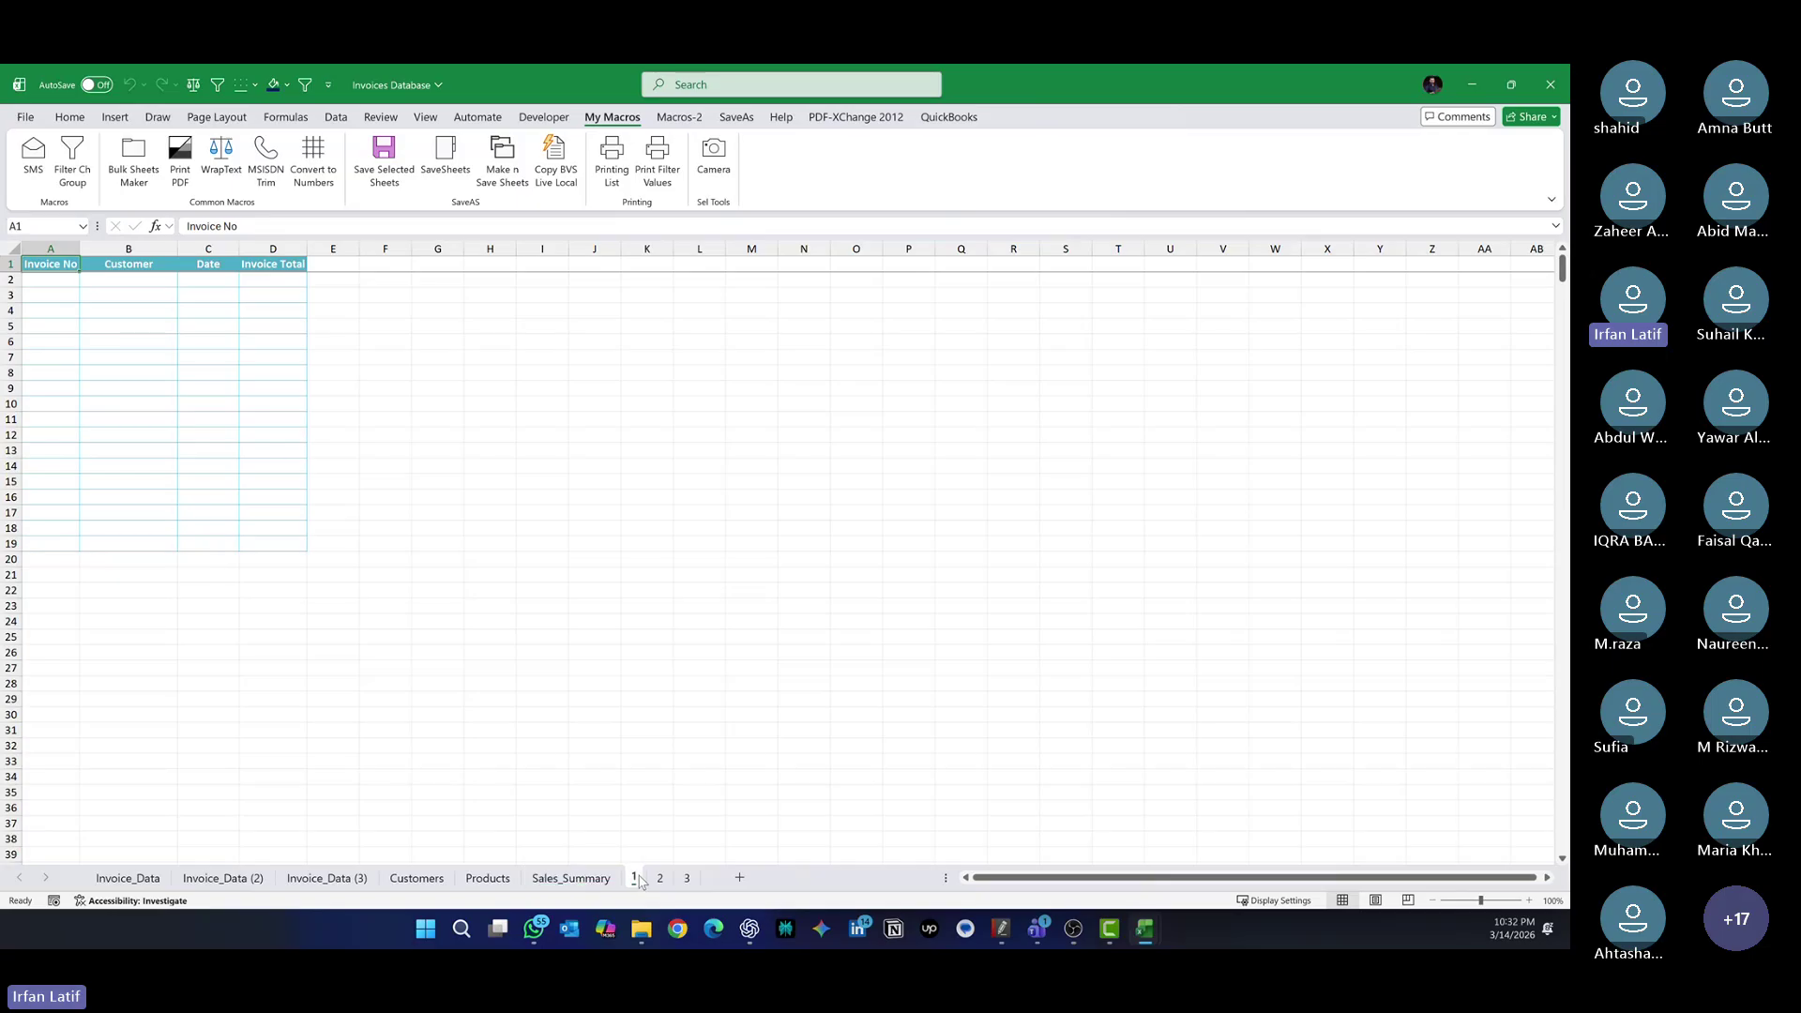
click(659, 880)
click(687, 880)
Group sheets 1, 2 and 3 and permanently delete them together
shift+click(636, 880)
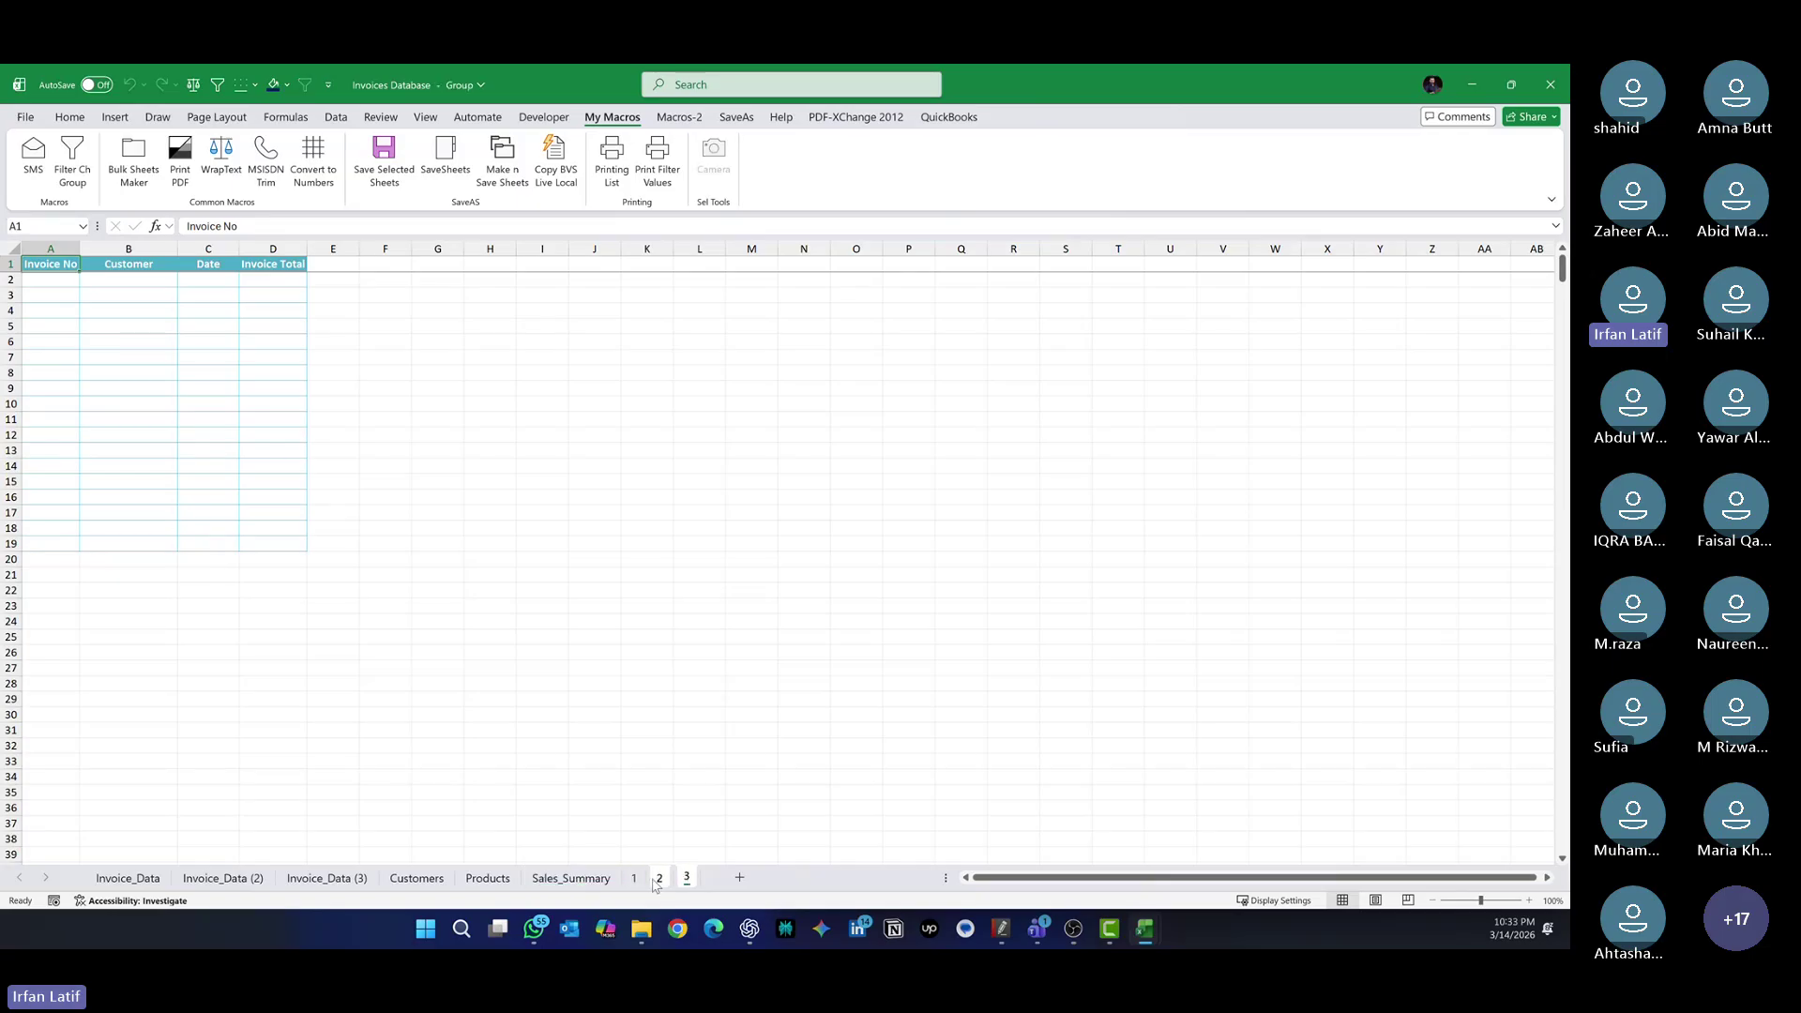
right_click(641, 881)
click(685, 647)
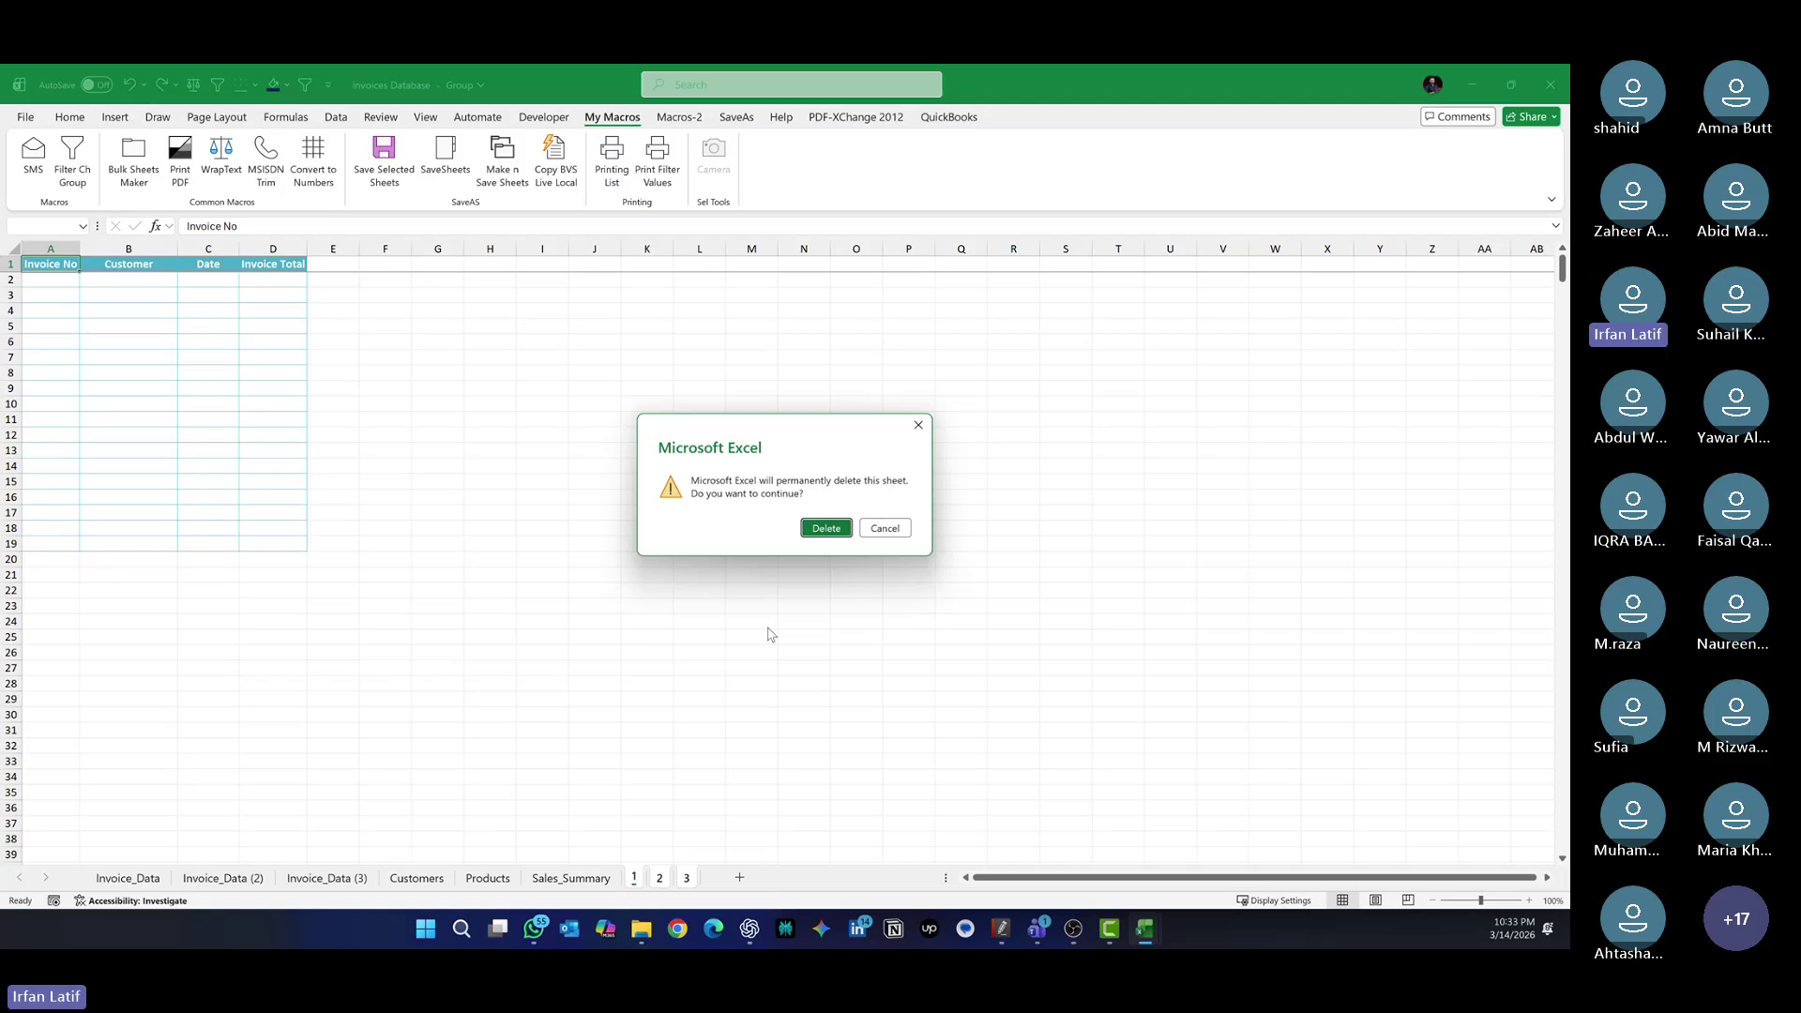
click(825, 527)
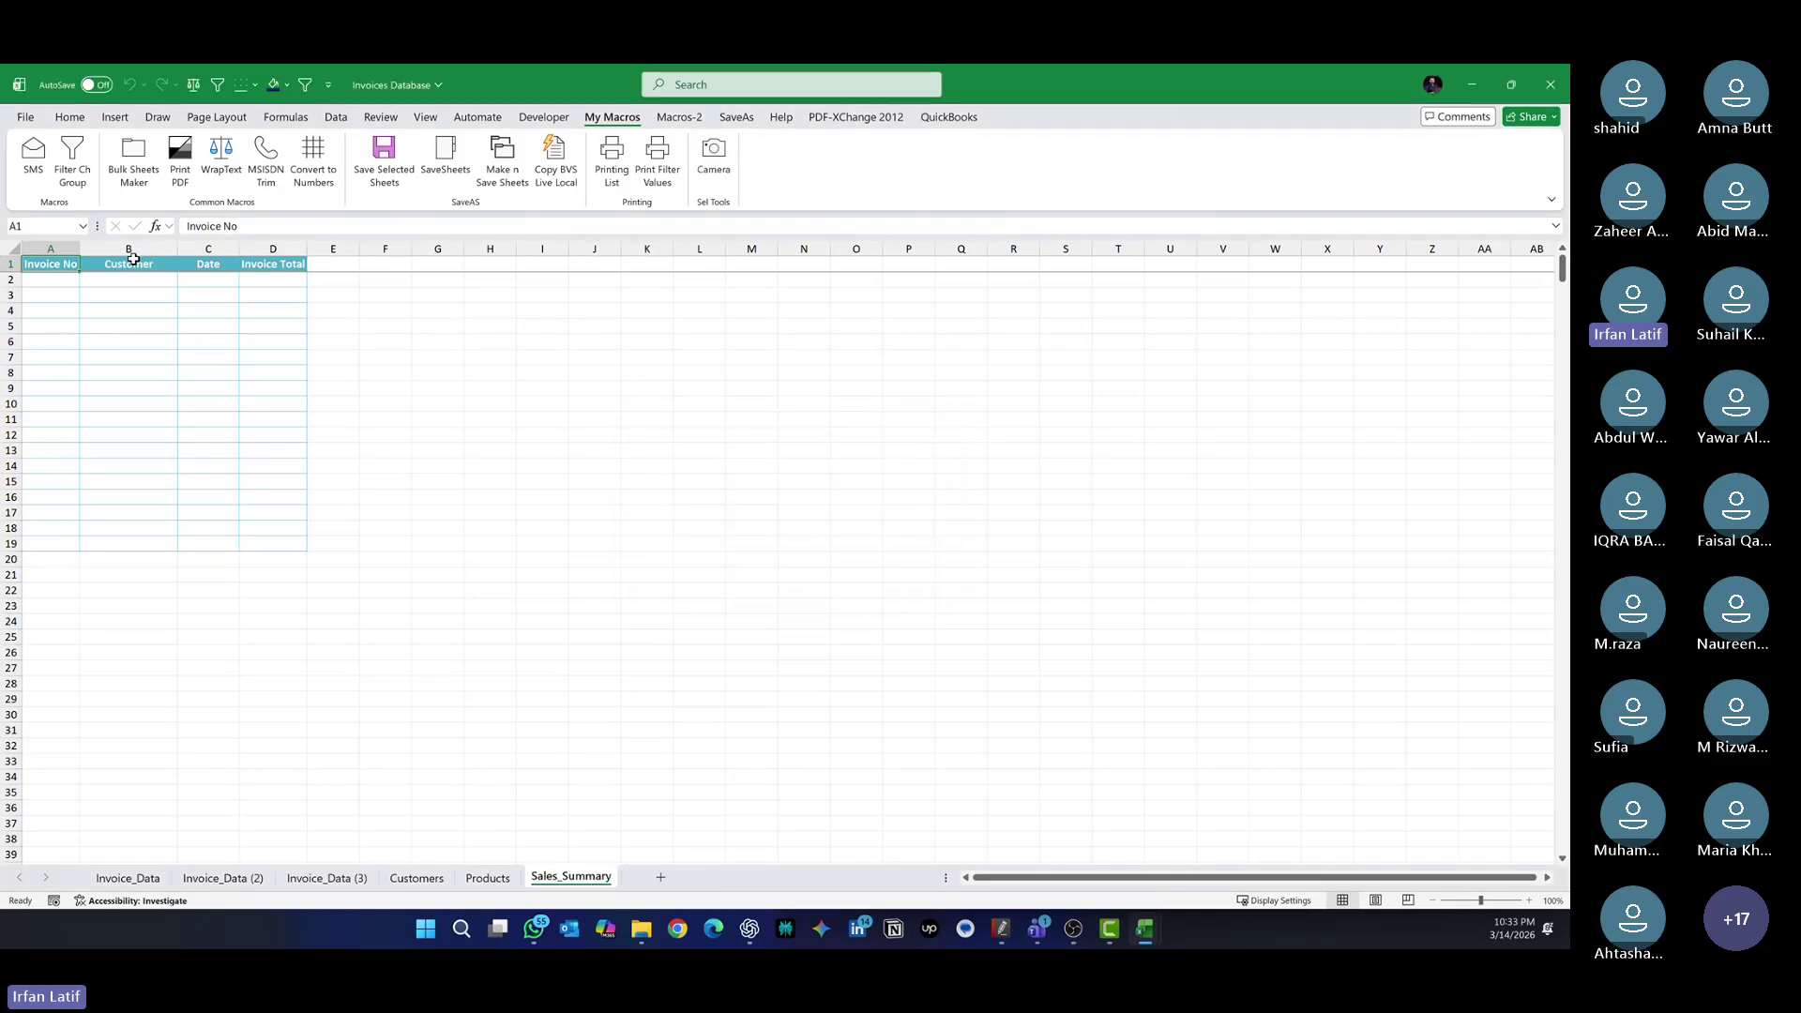
Create 30 numbered copies of the Sales_Summary sheet with the Bulk Sheets Maker macro
click(679, 120)
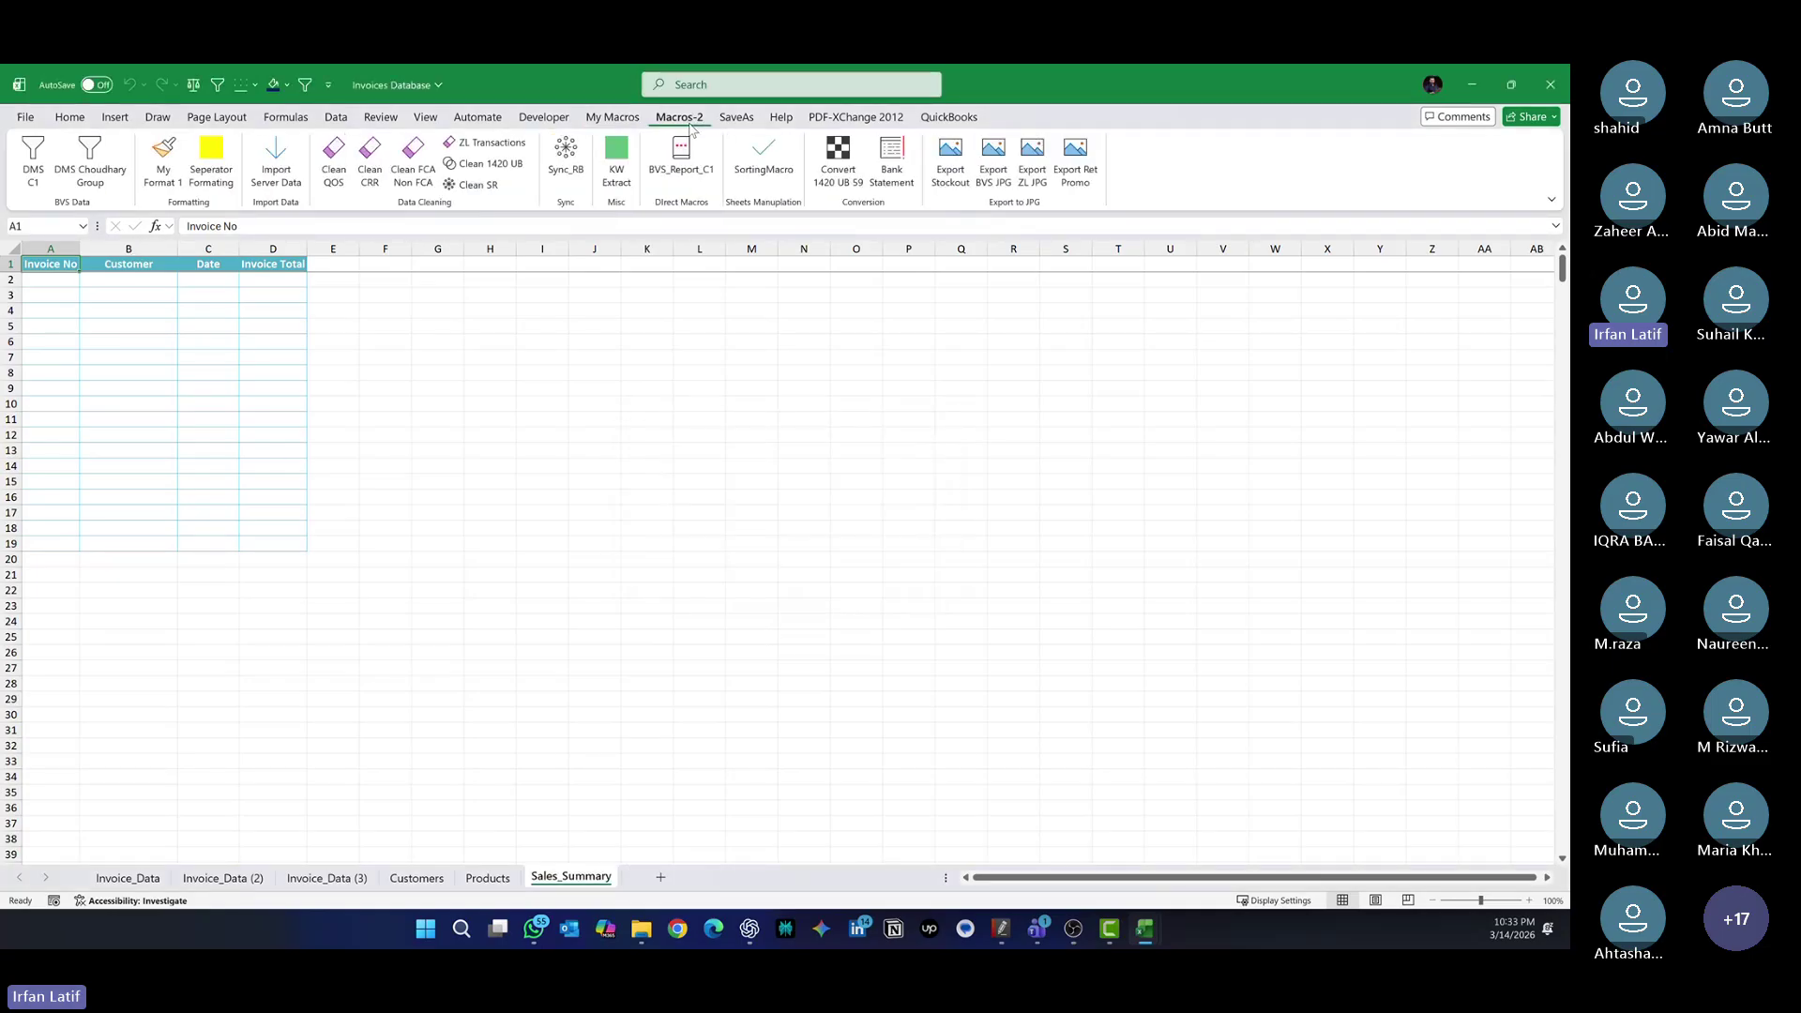
click(615, 118)
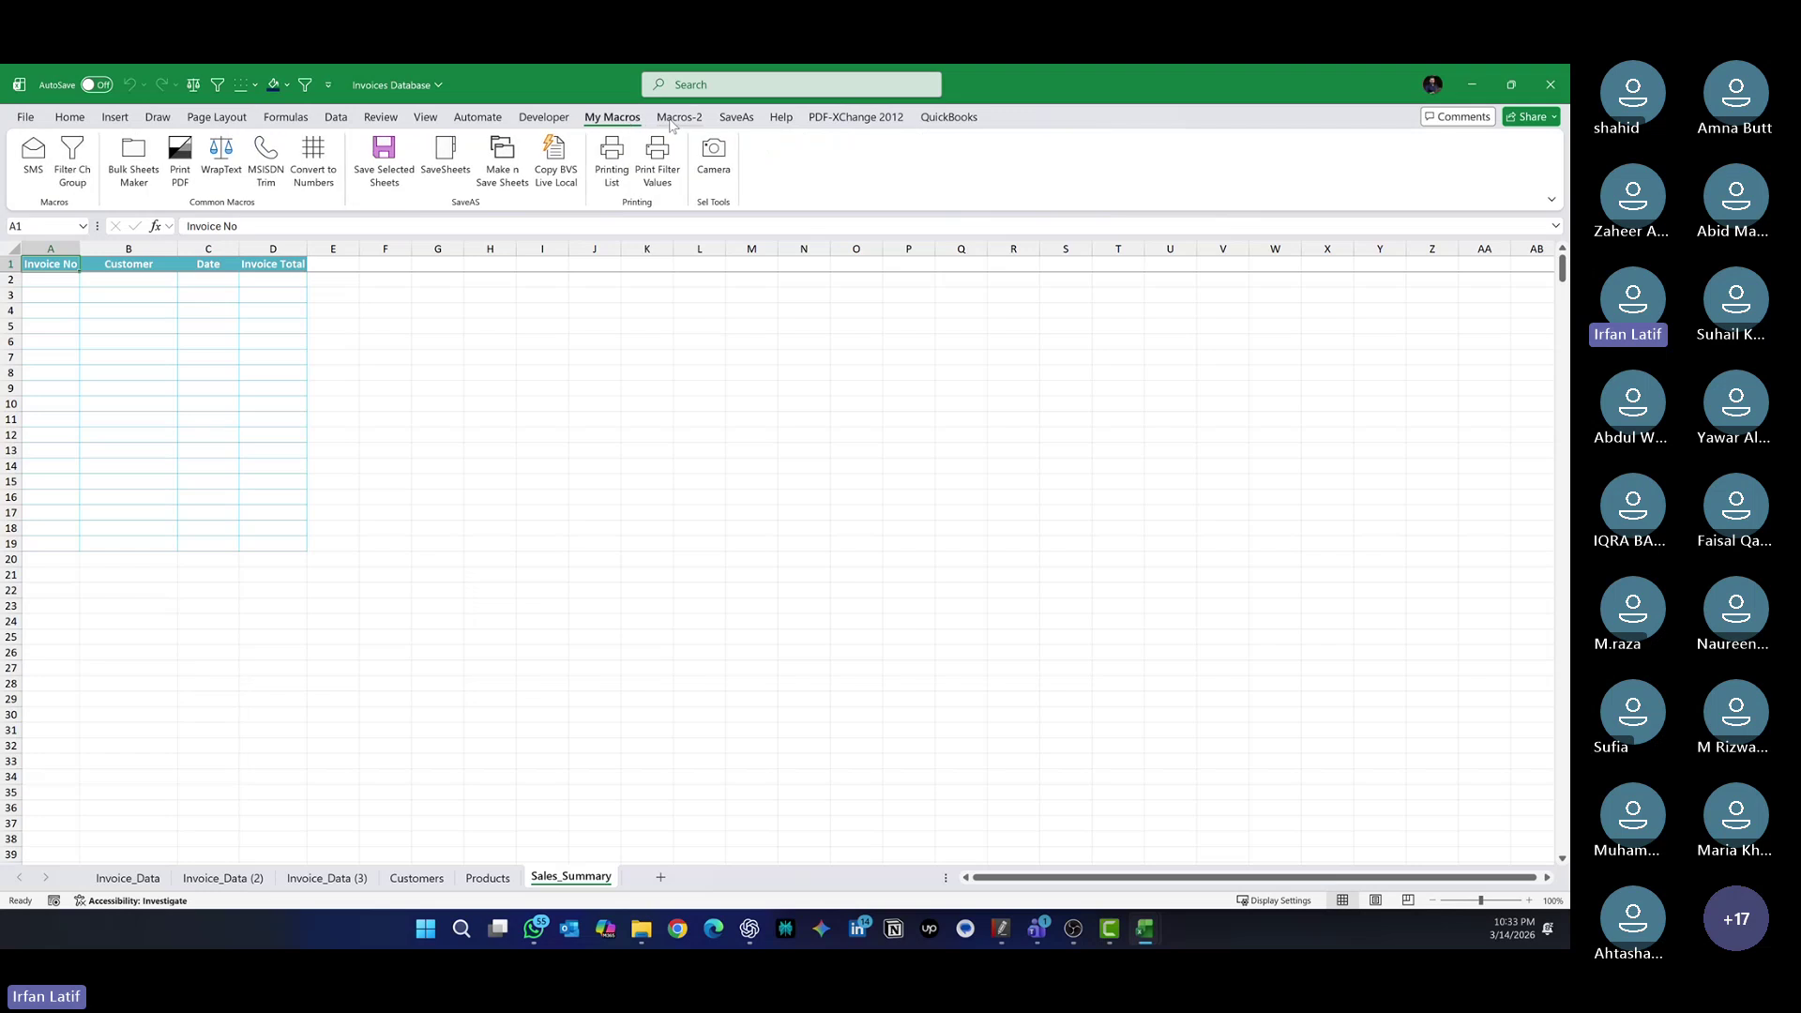
click(675, 118)
click(619, 117)
click(146, 155)
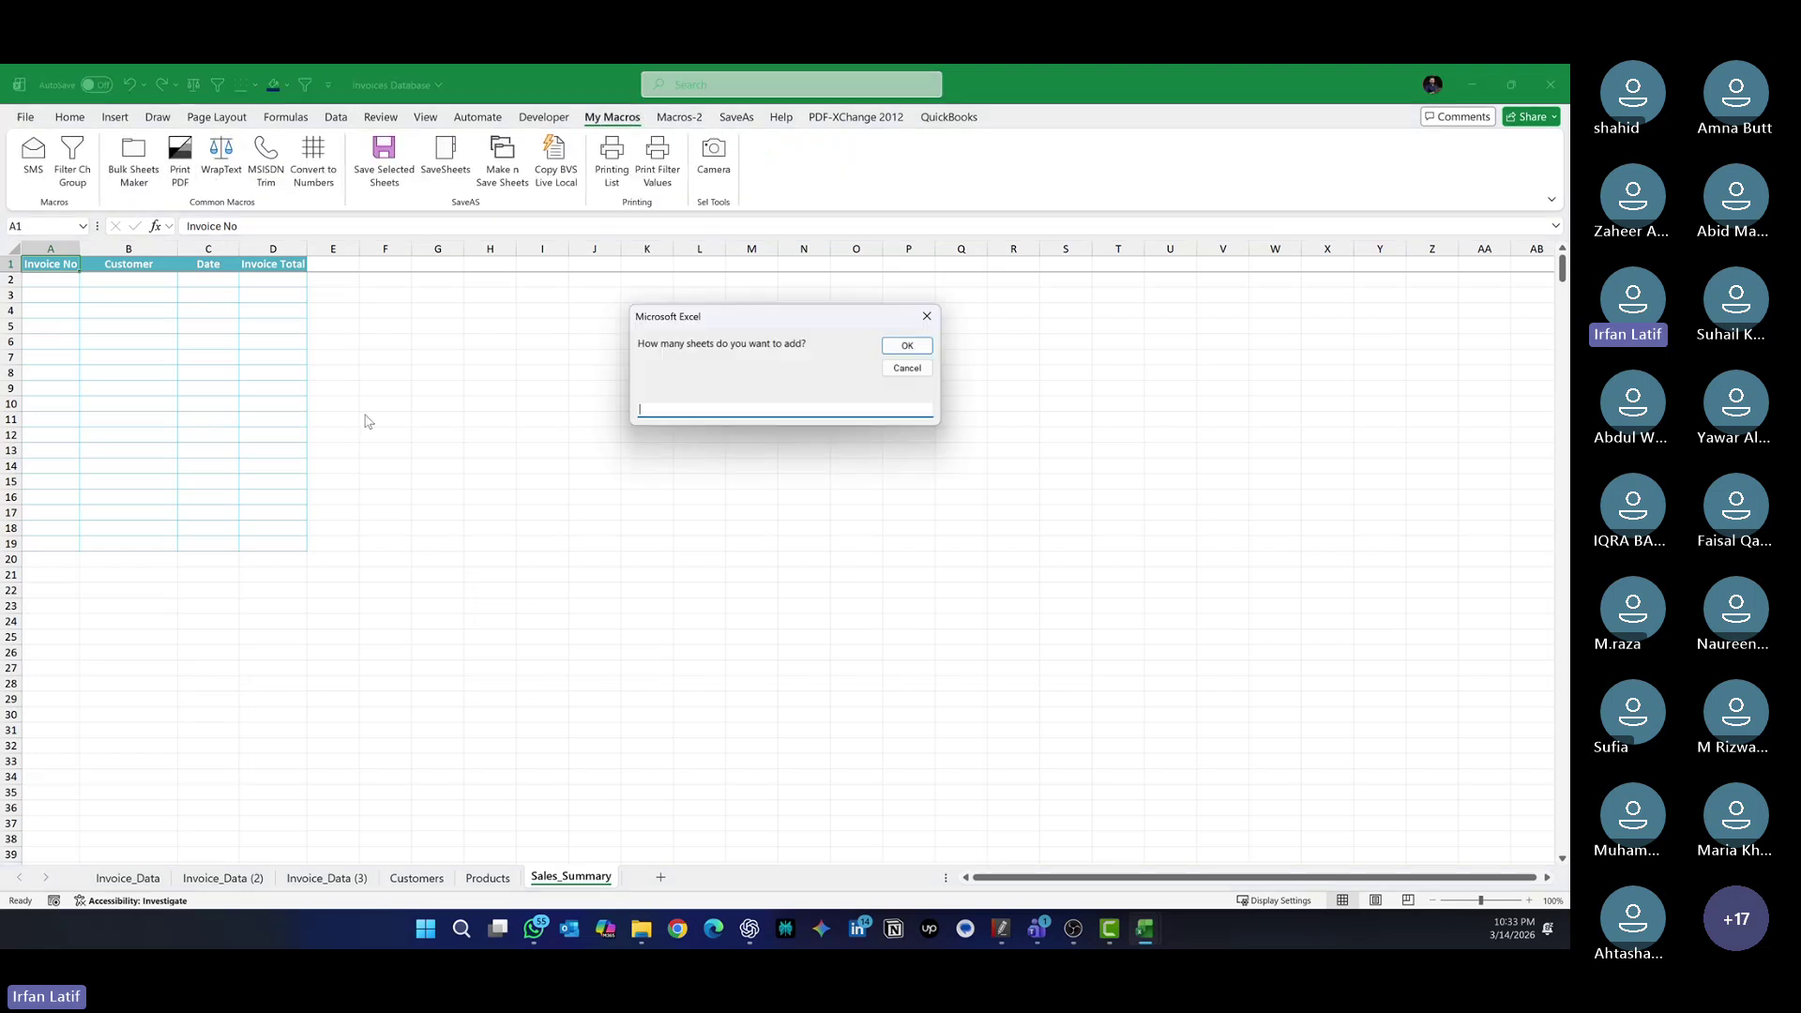
text(30)
click(907, 345)
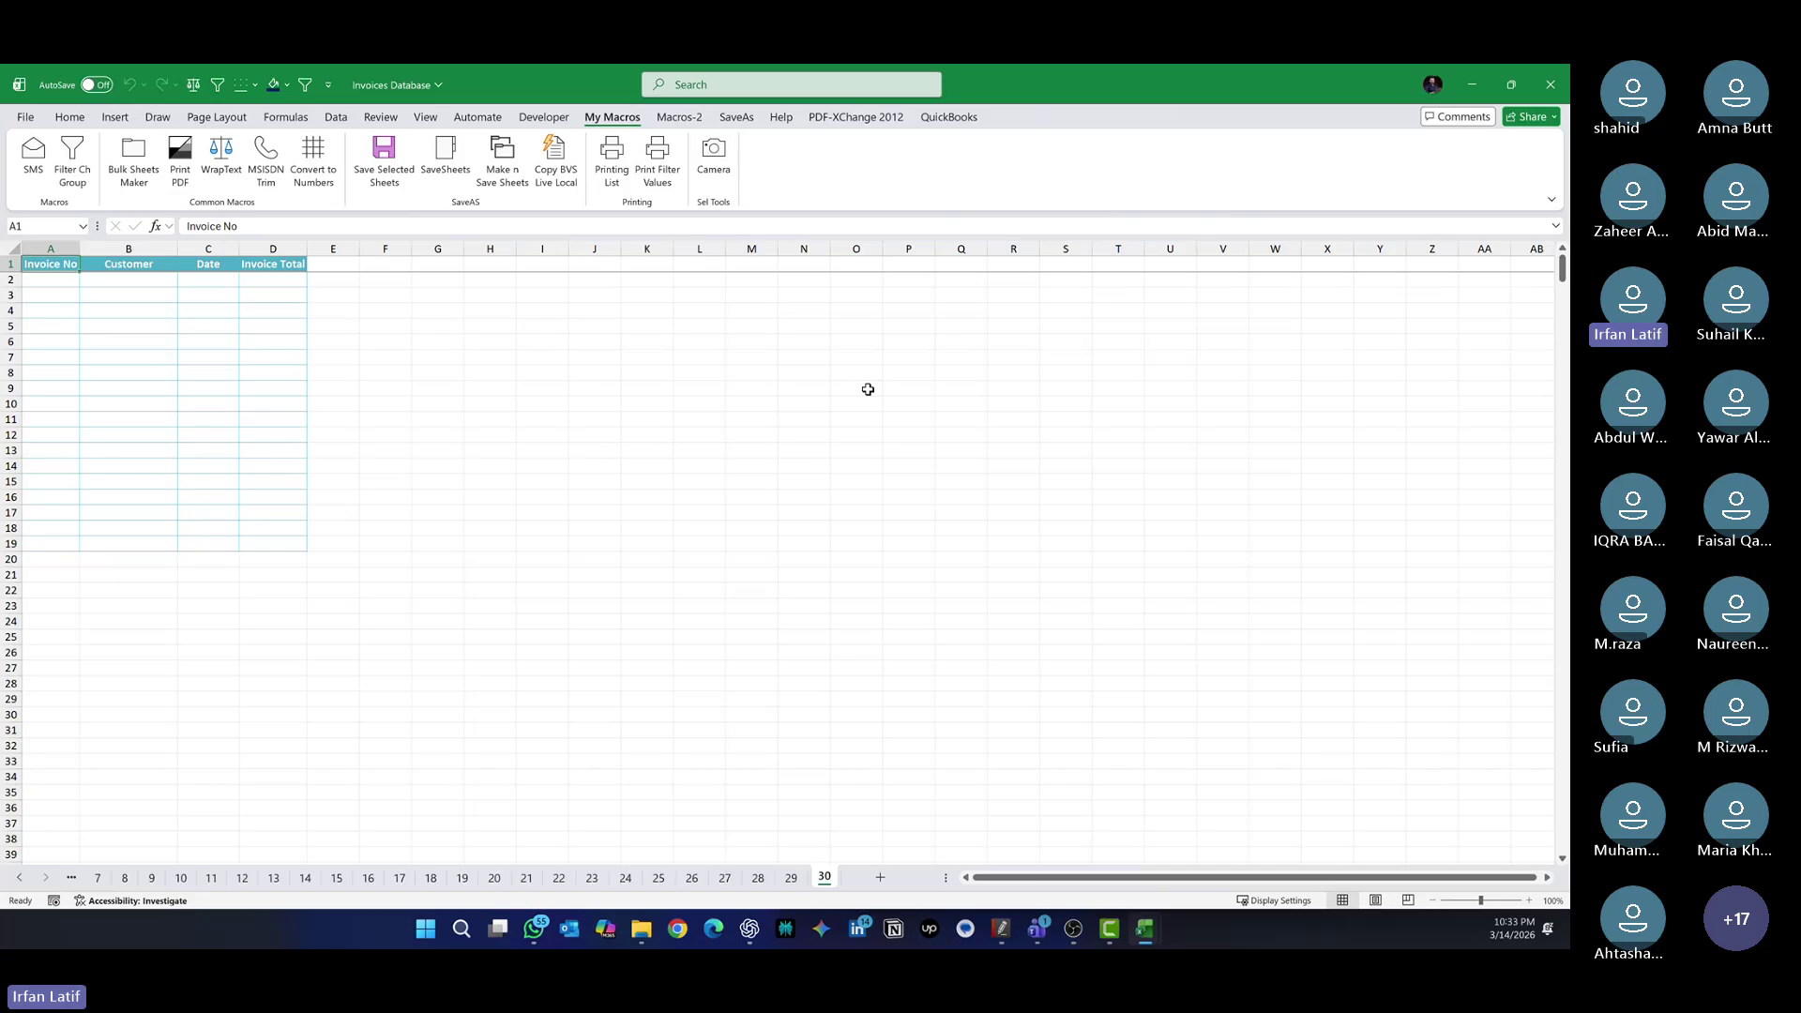
Examine a sample of the numbered sheet copies, from the last ones back to sheet 5, for the Sales_Summary table layout
click(792, 878)
click(760, 879)
click(725, 878)
click(691, 878)
click(181, 878)
click(152, 879)
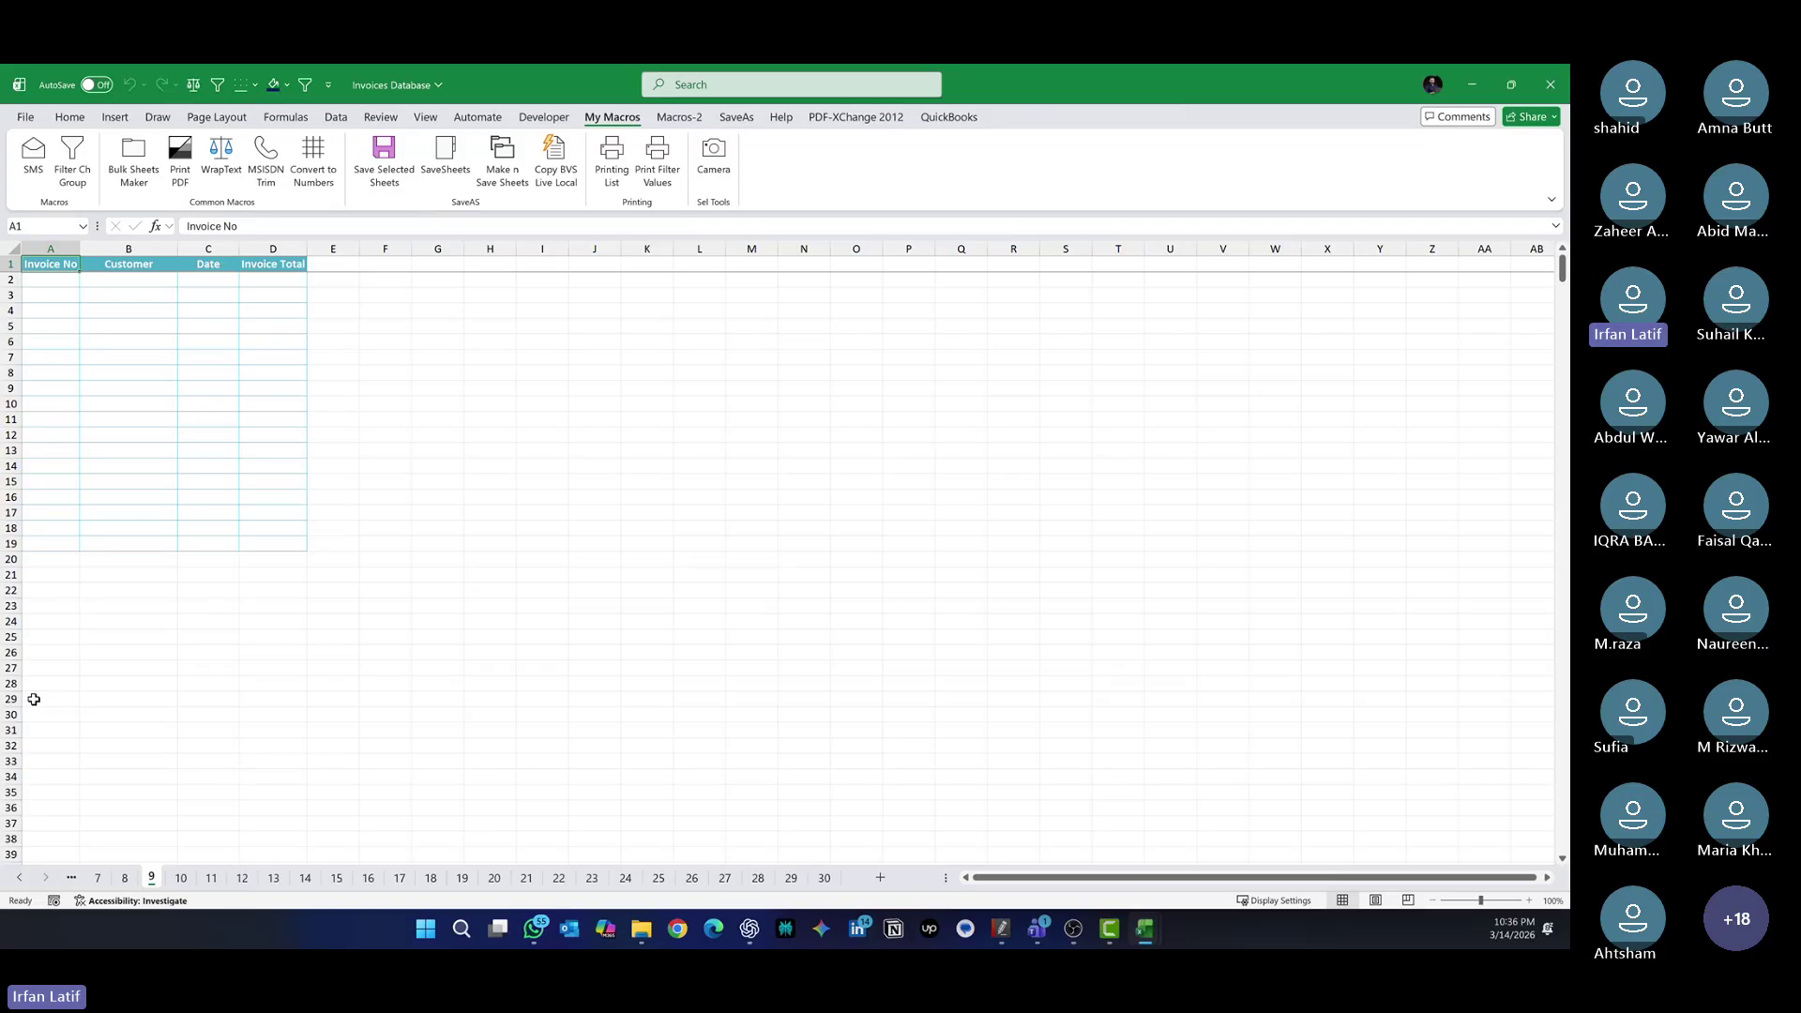
click(18, 877)
click(98, 879)
click(72, 879)
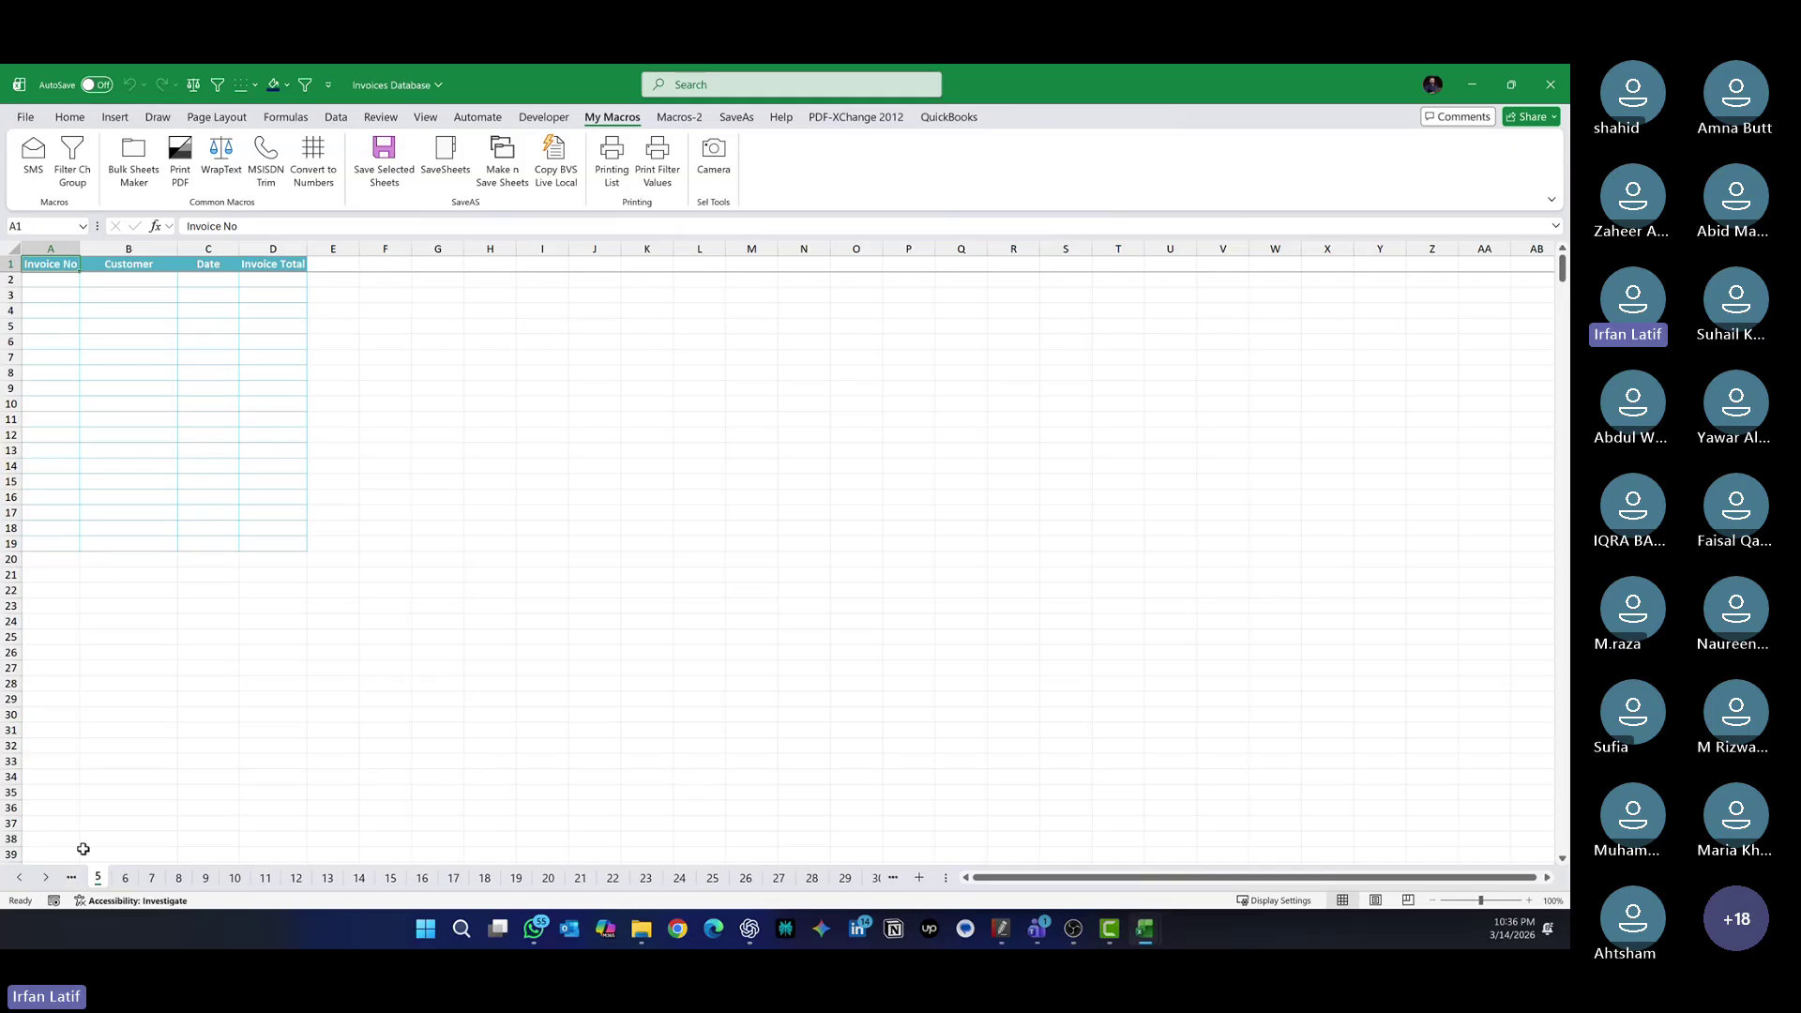
click(98, 879)
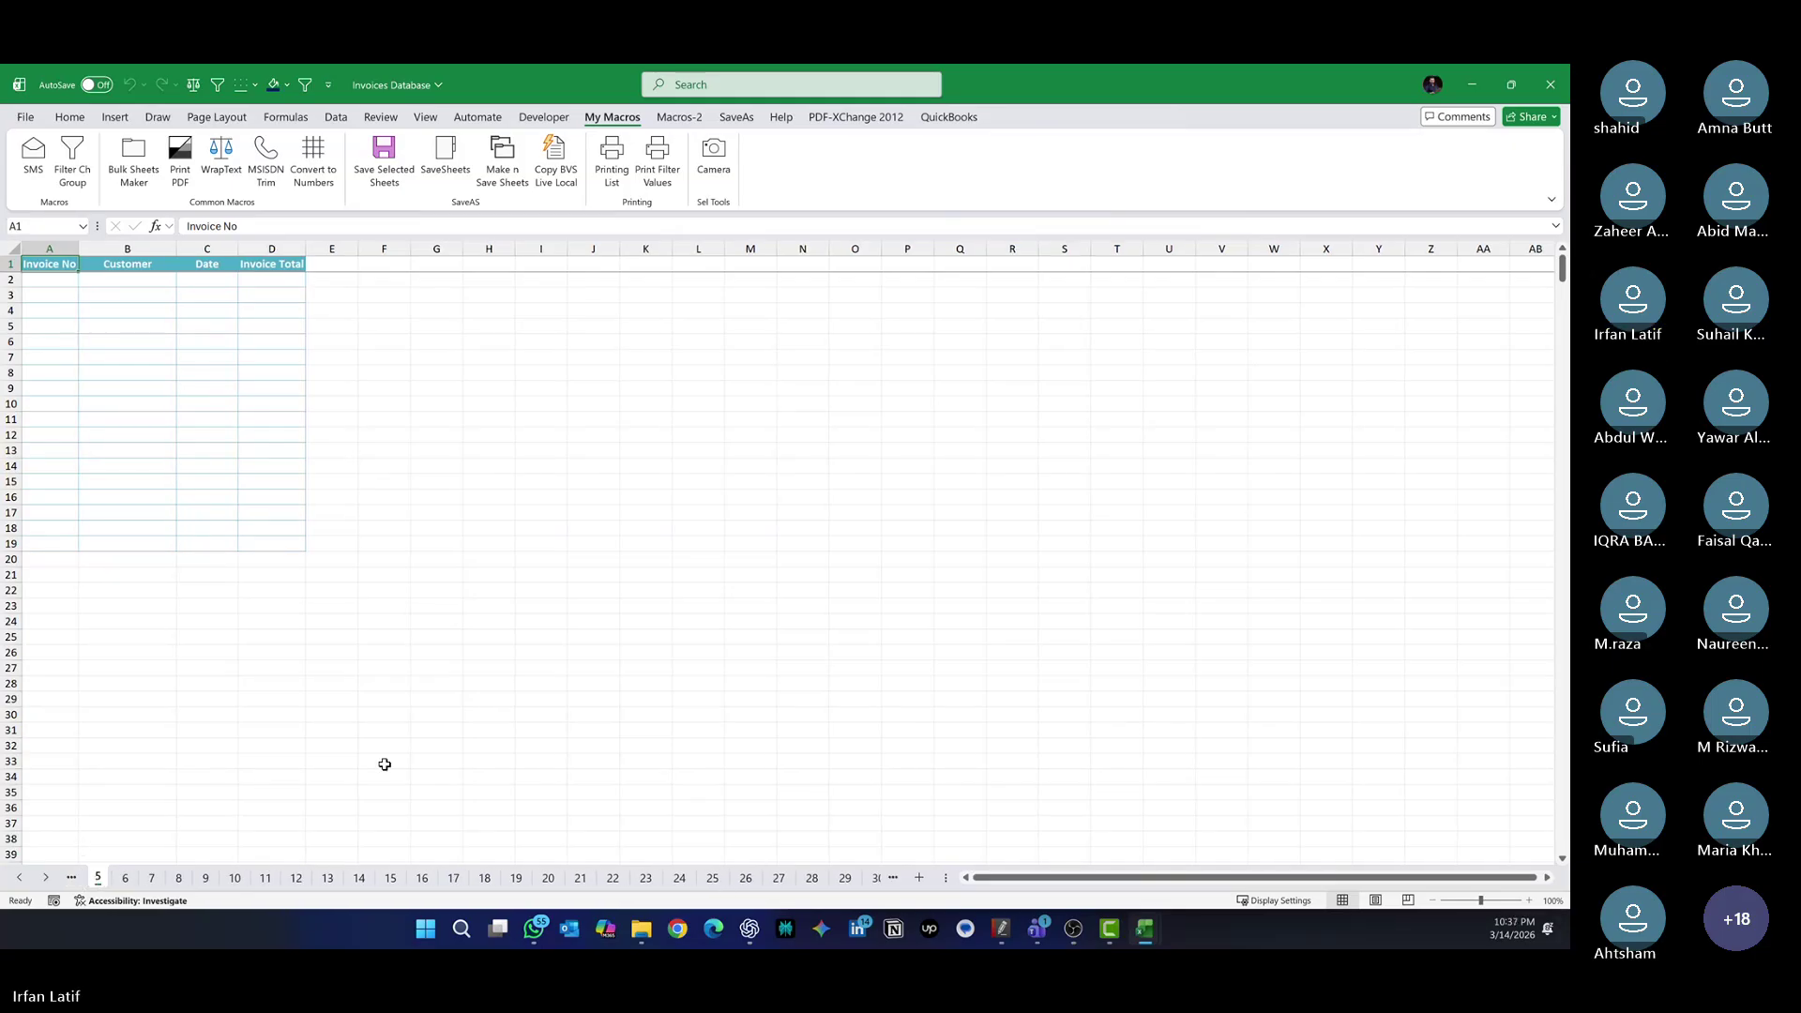
Format the table on the Customers sheet with the My Format 1 macro
click(19, 878)
click(20, 877)
click(20, 878)
click(20, 878)
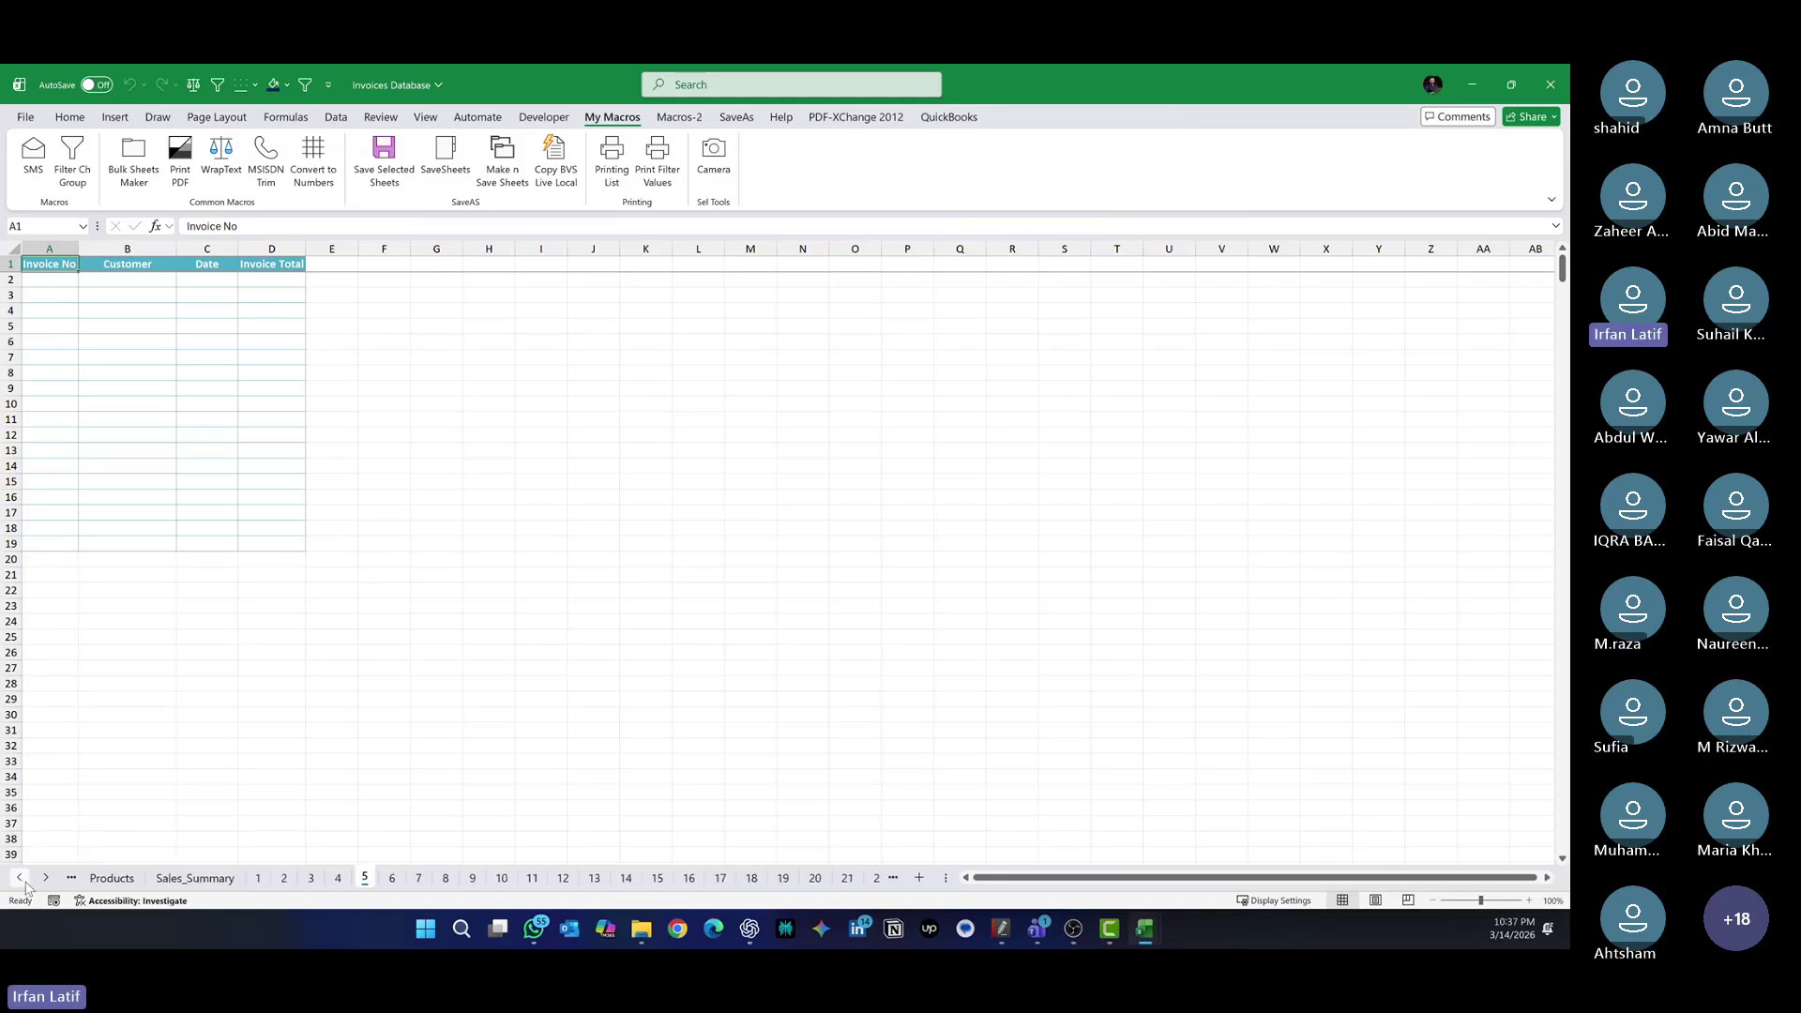
click(20, 877)
click(20, 877)
click(127, 878)
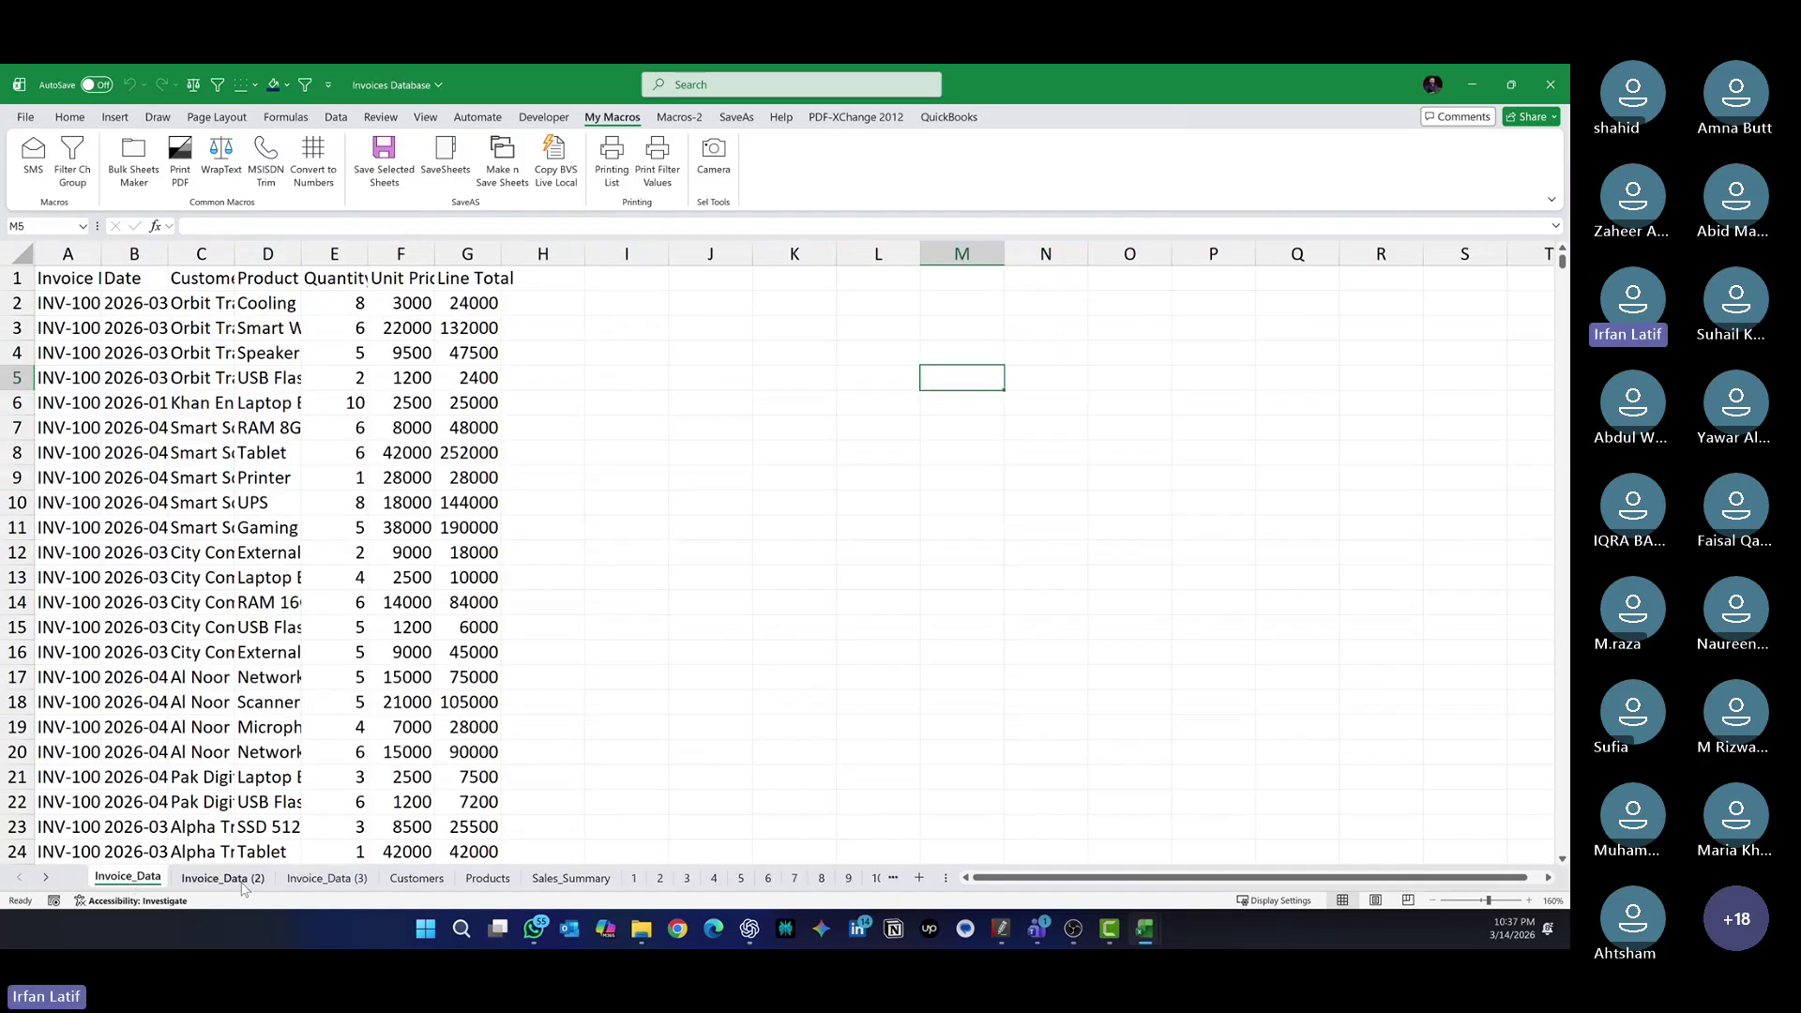
click(445, 882)
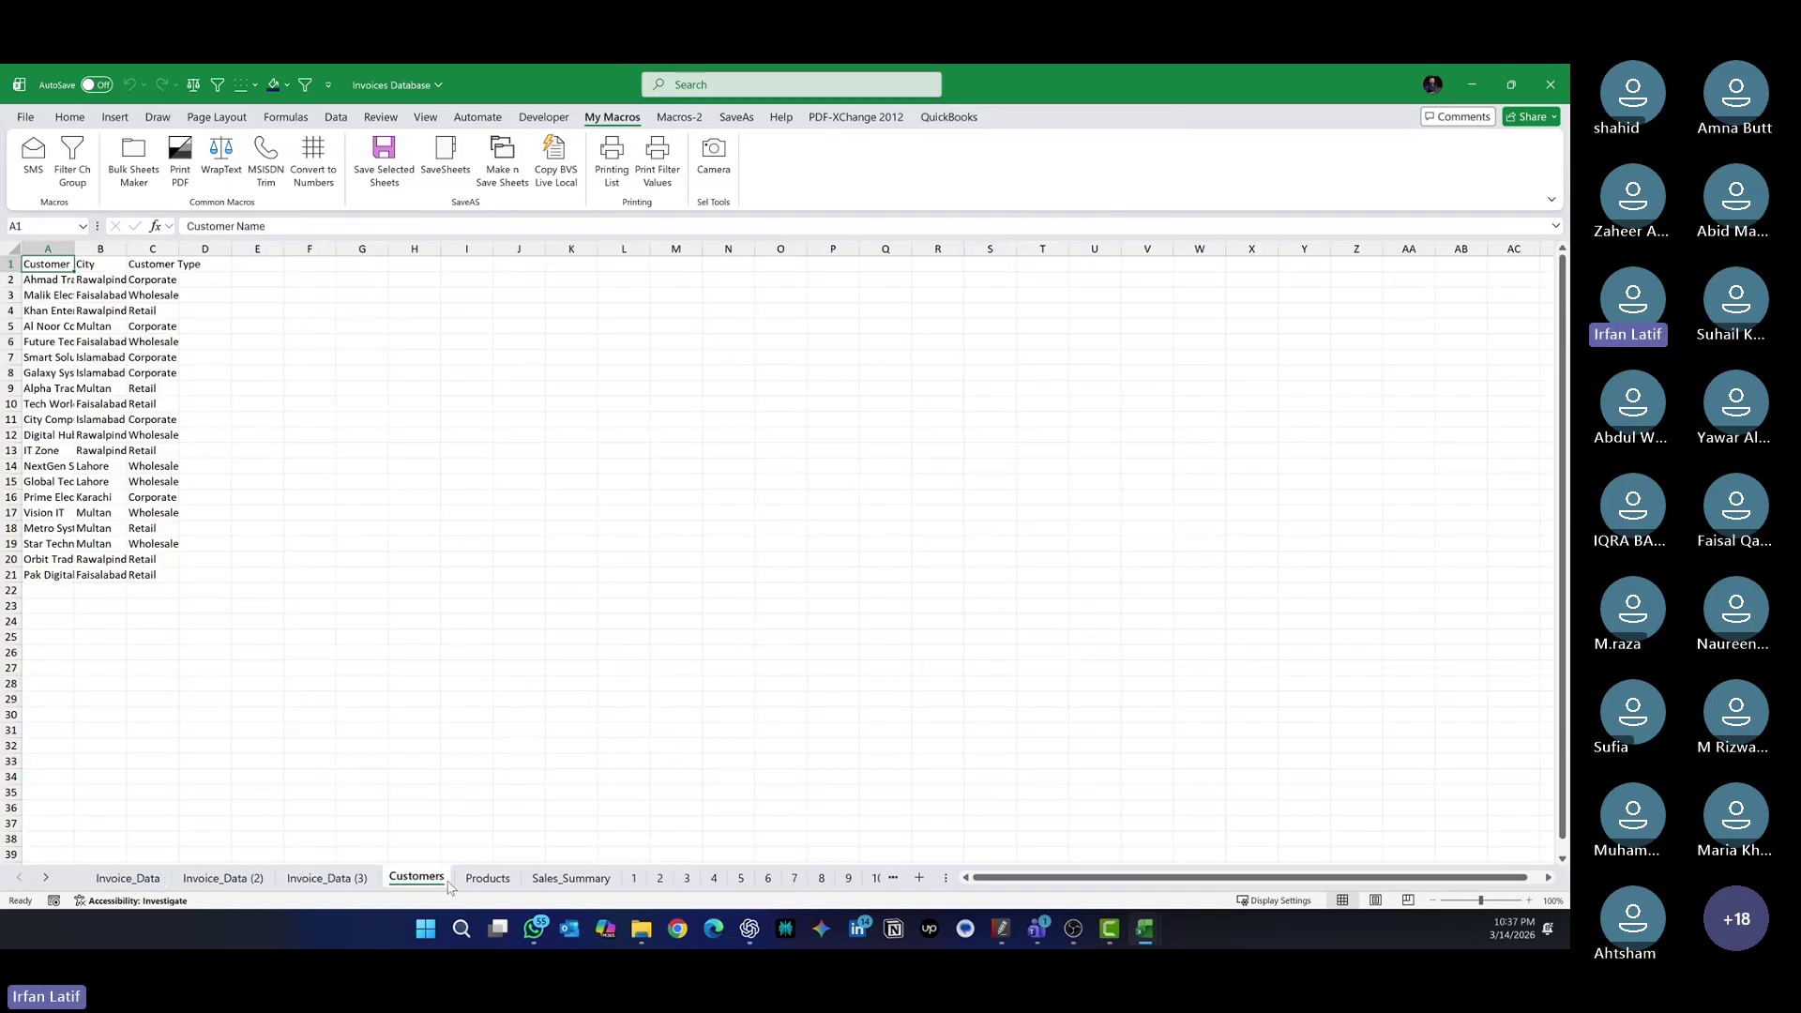
click(123, 278)
click(675, 120)
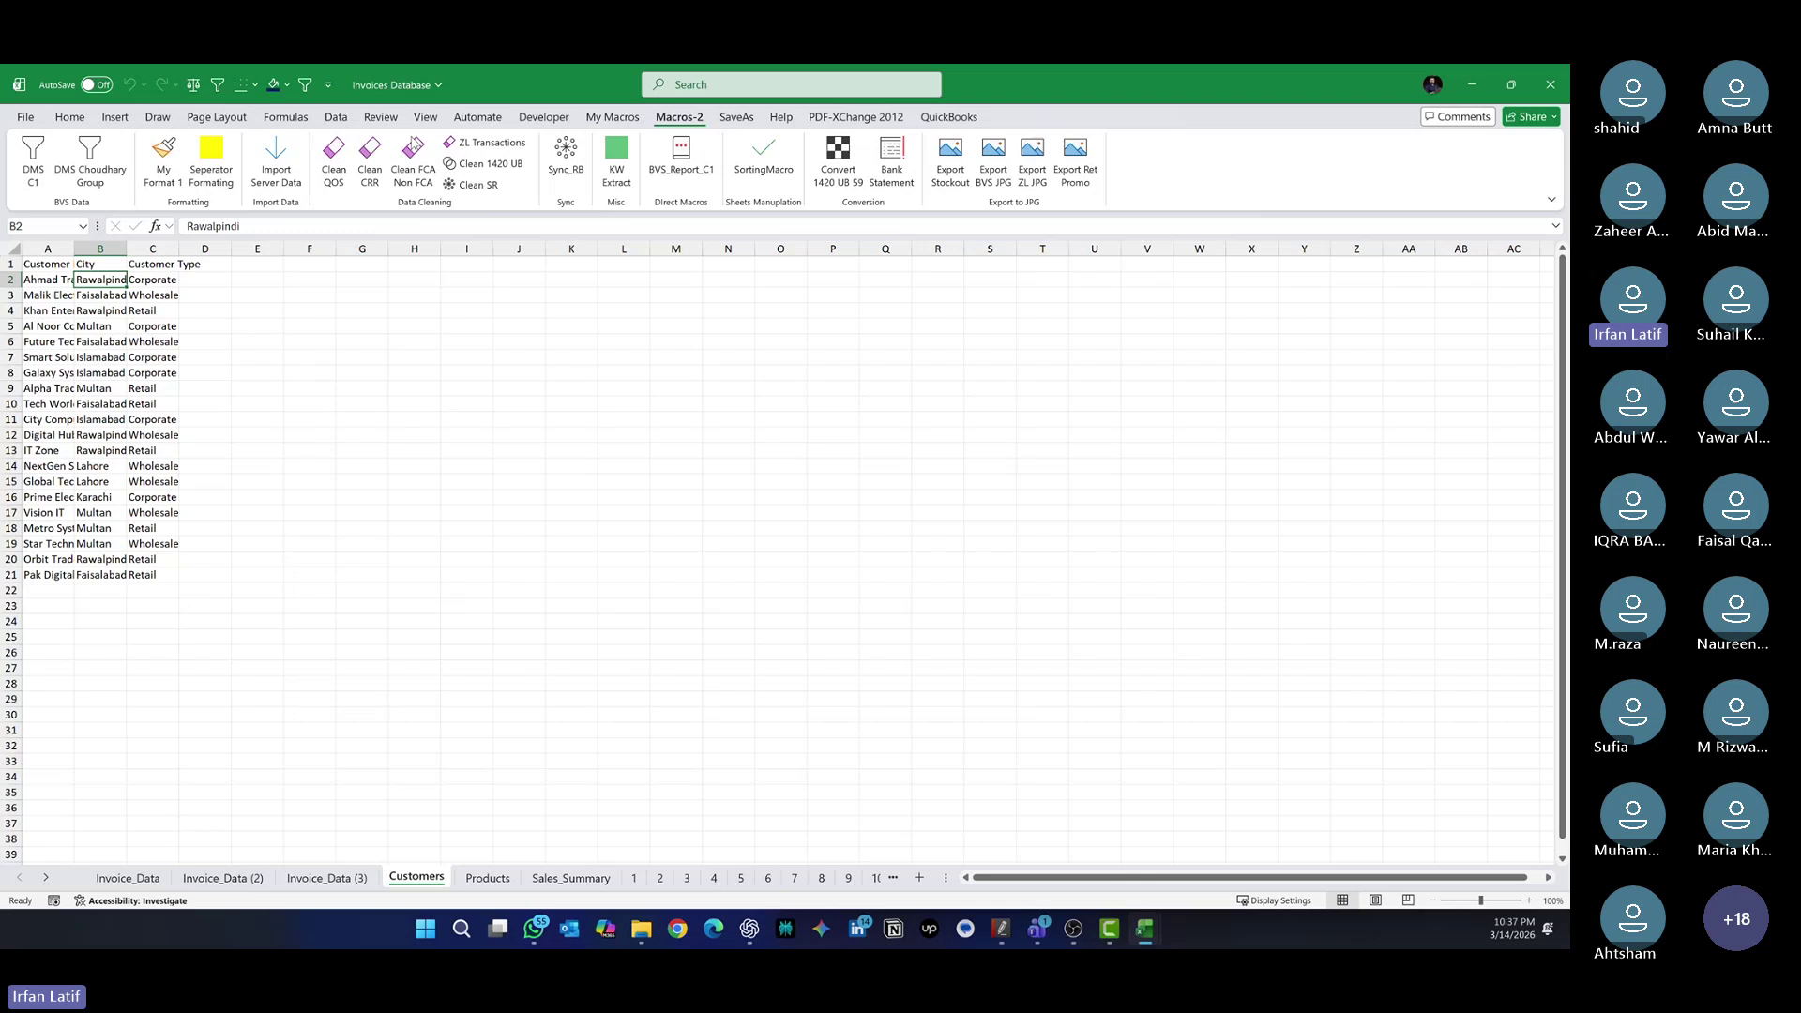
click(163, 154)
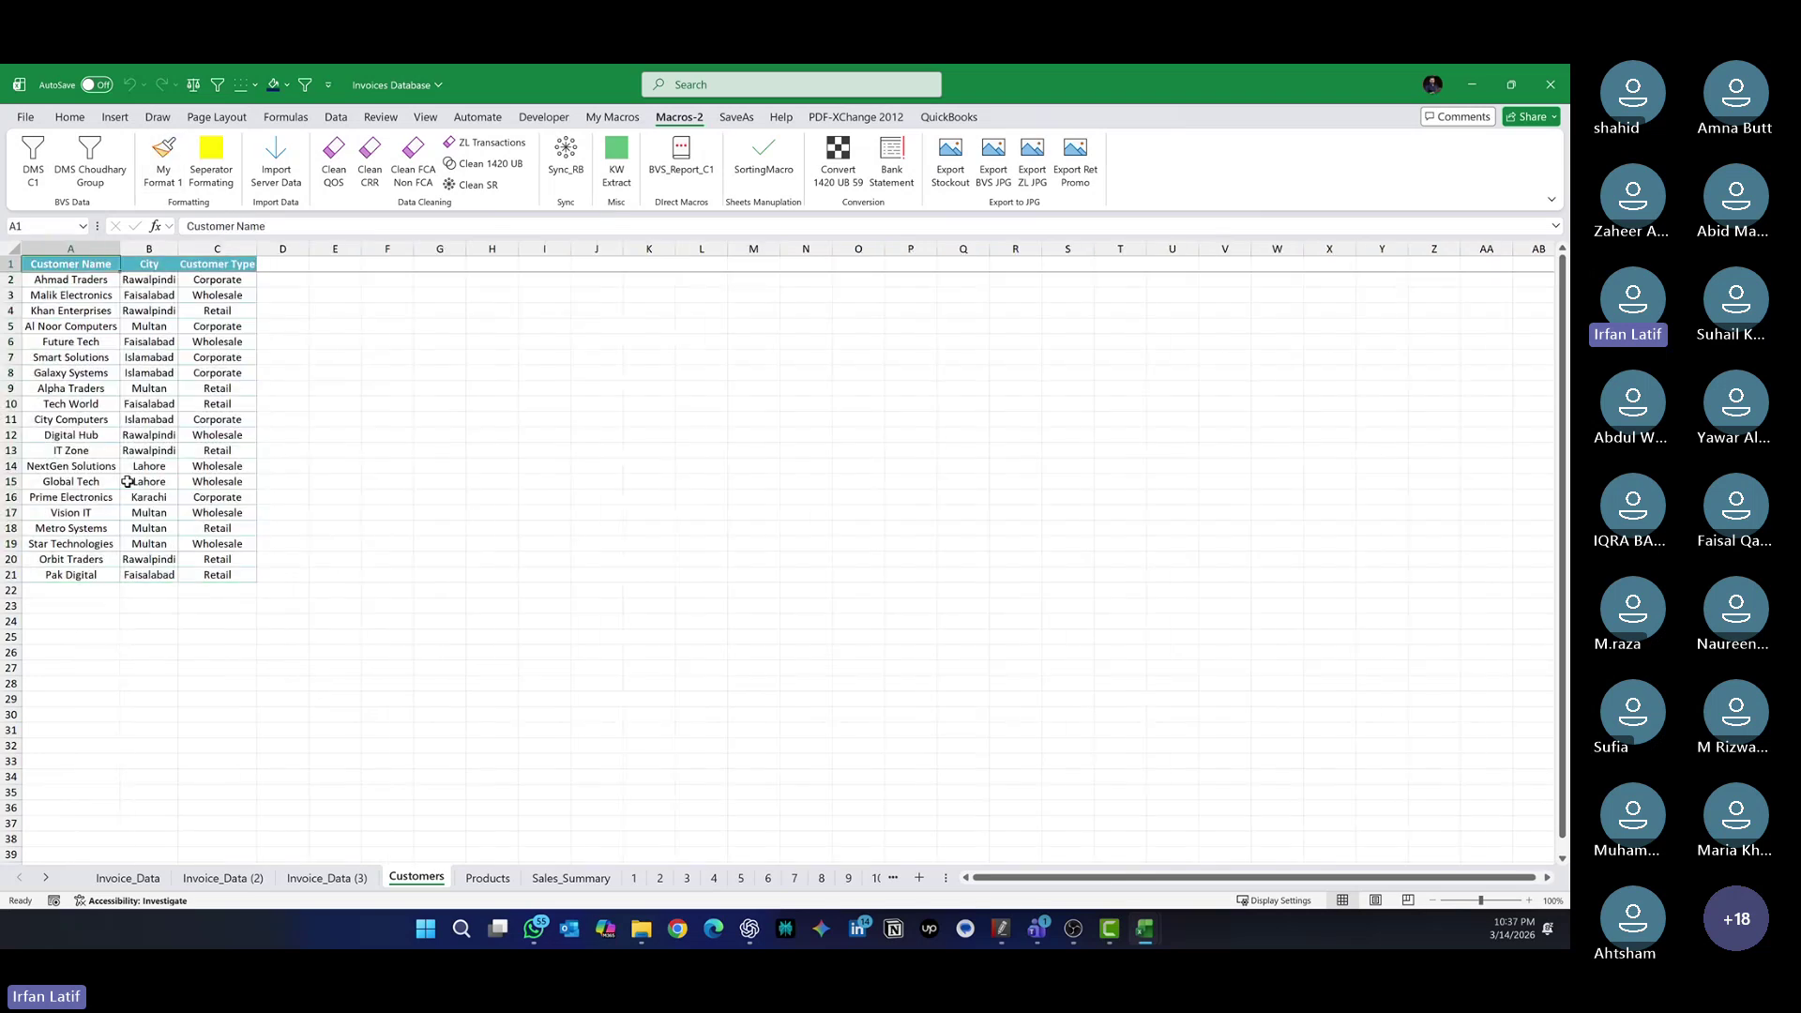
Review the customer names in A2:A21 of the Customers sheet and the raw records on Invoice_Data
drag(71, 280, 79, 574)
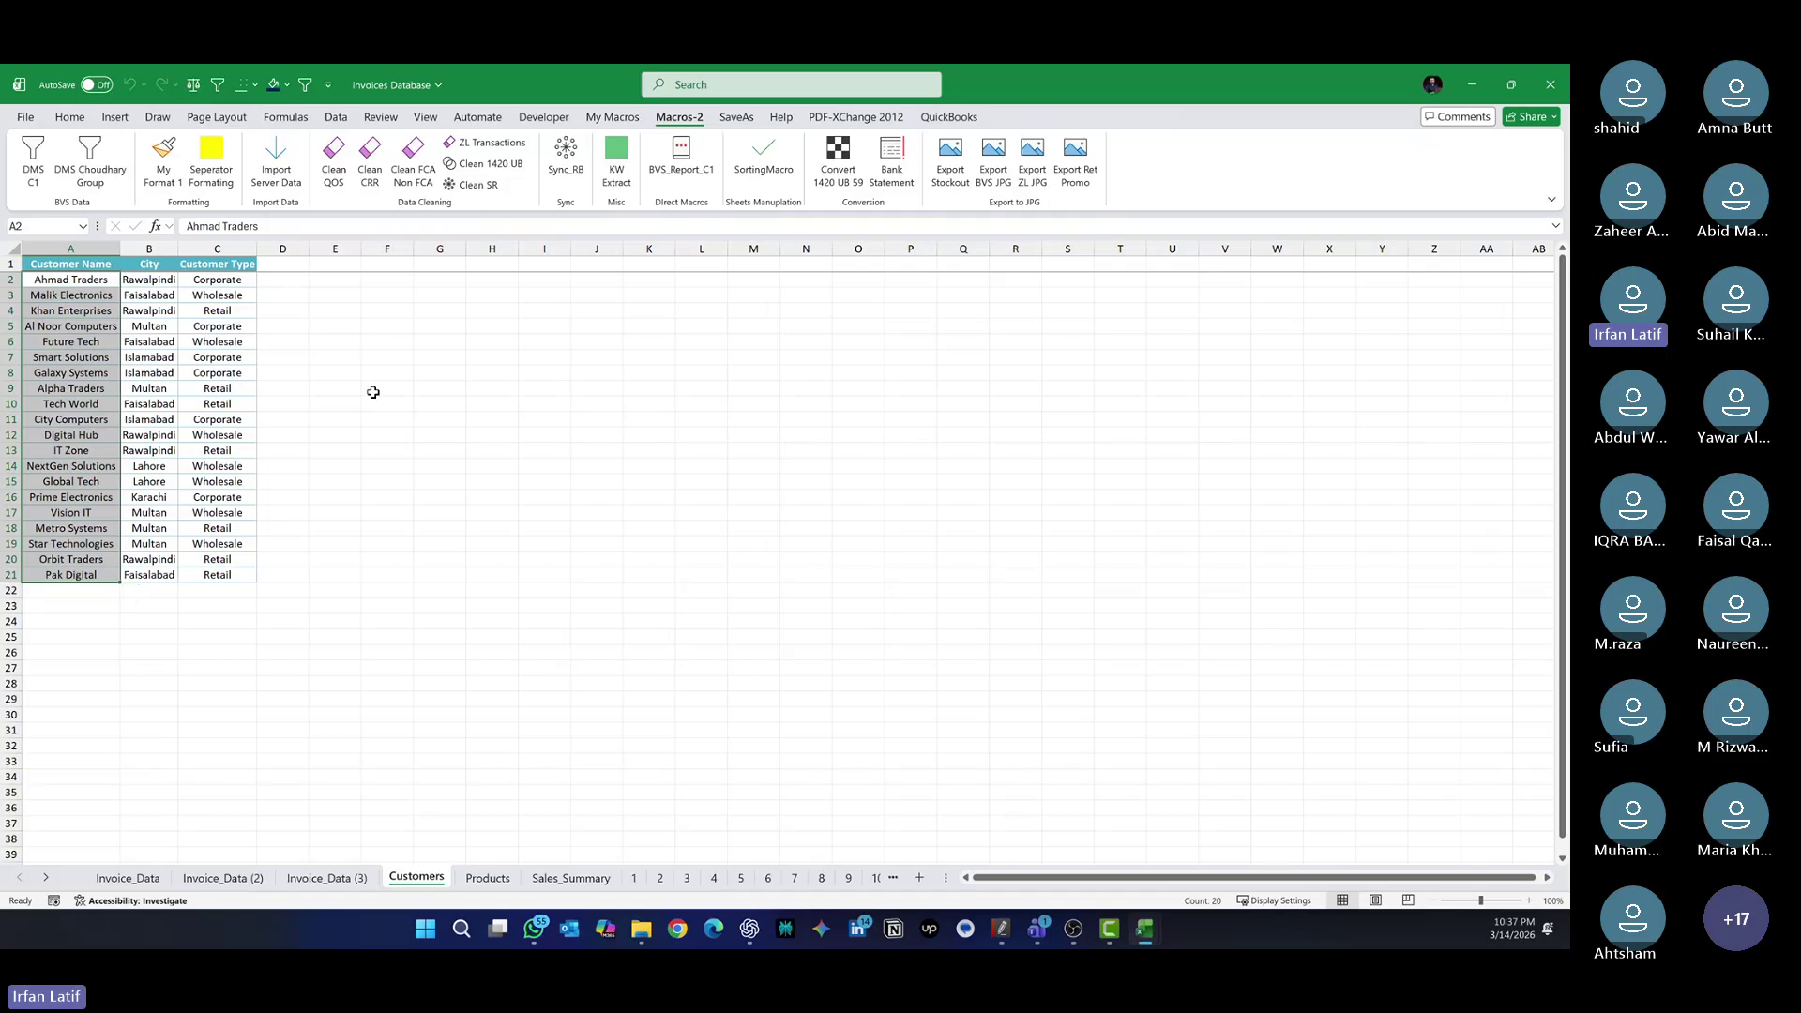
click(294, 283)
click(127, 878)
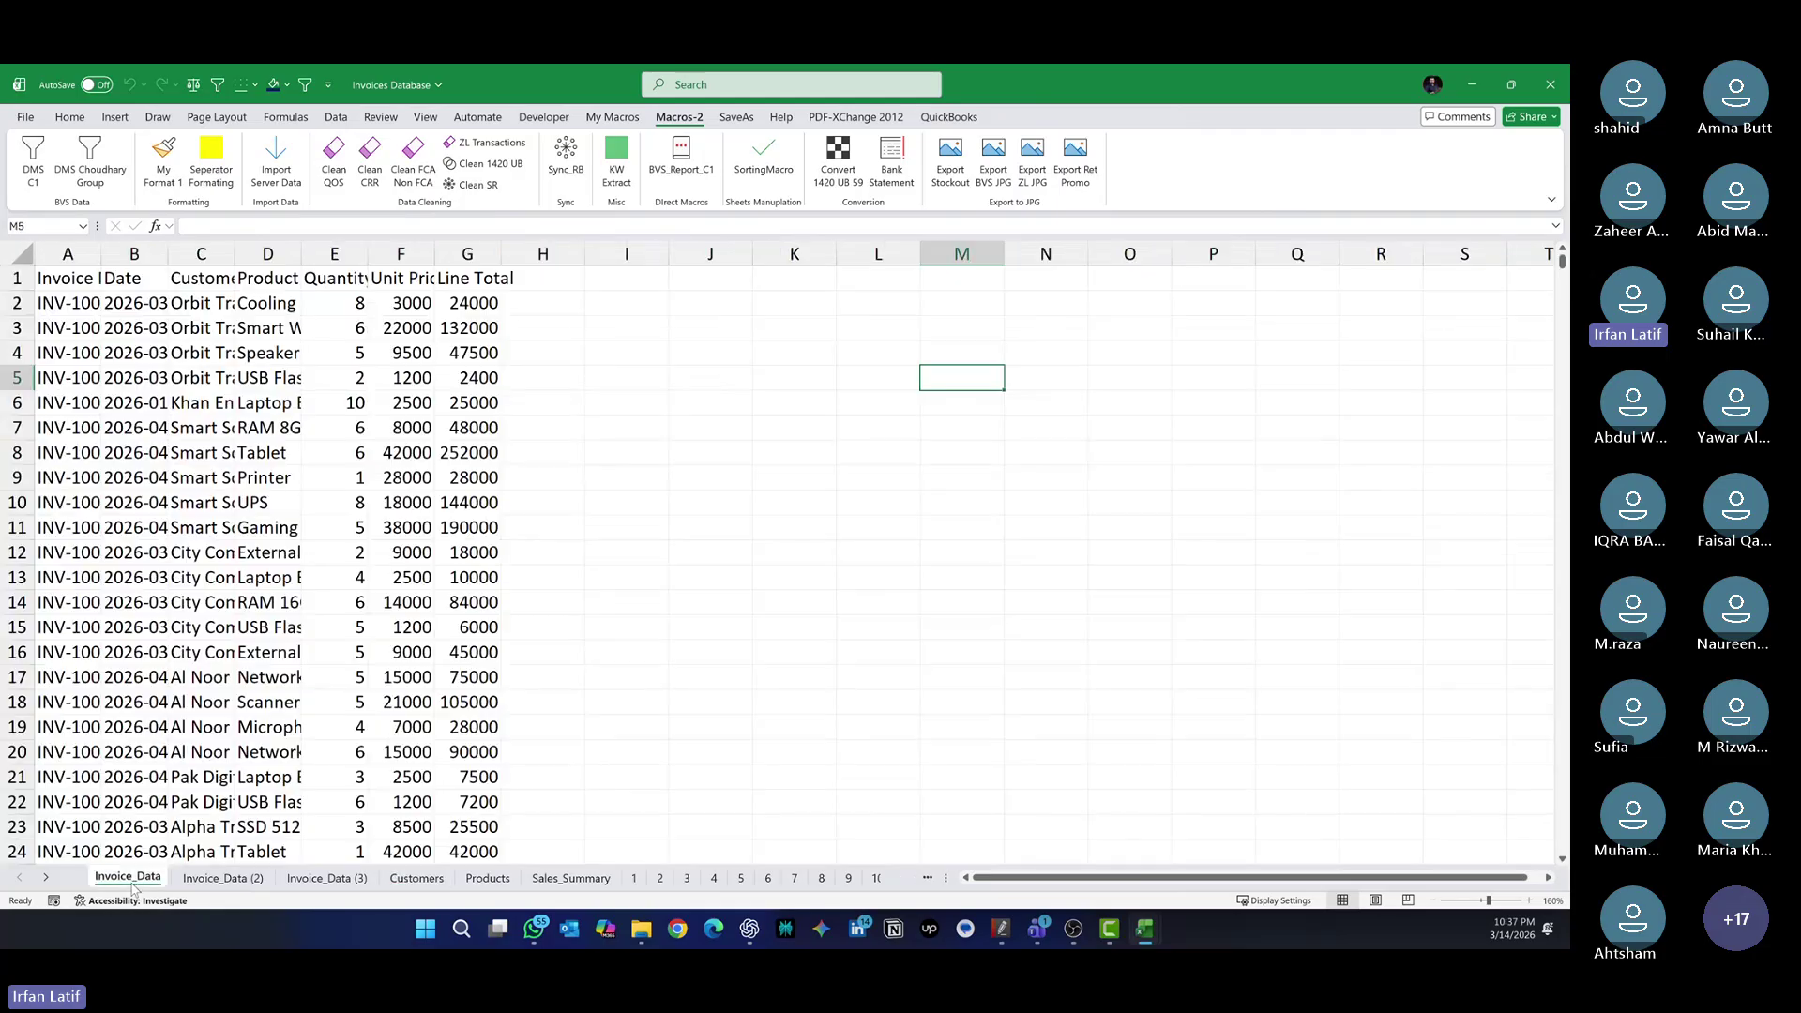
click(416, 878)
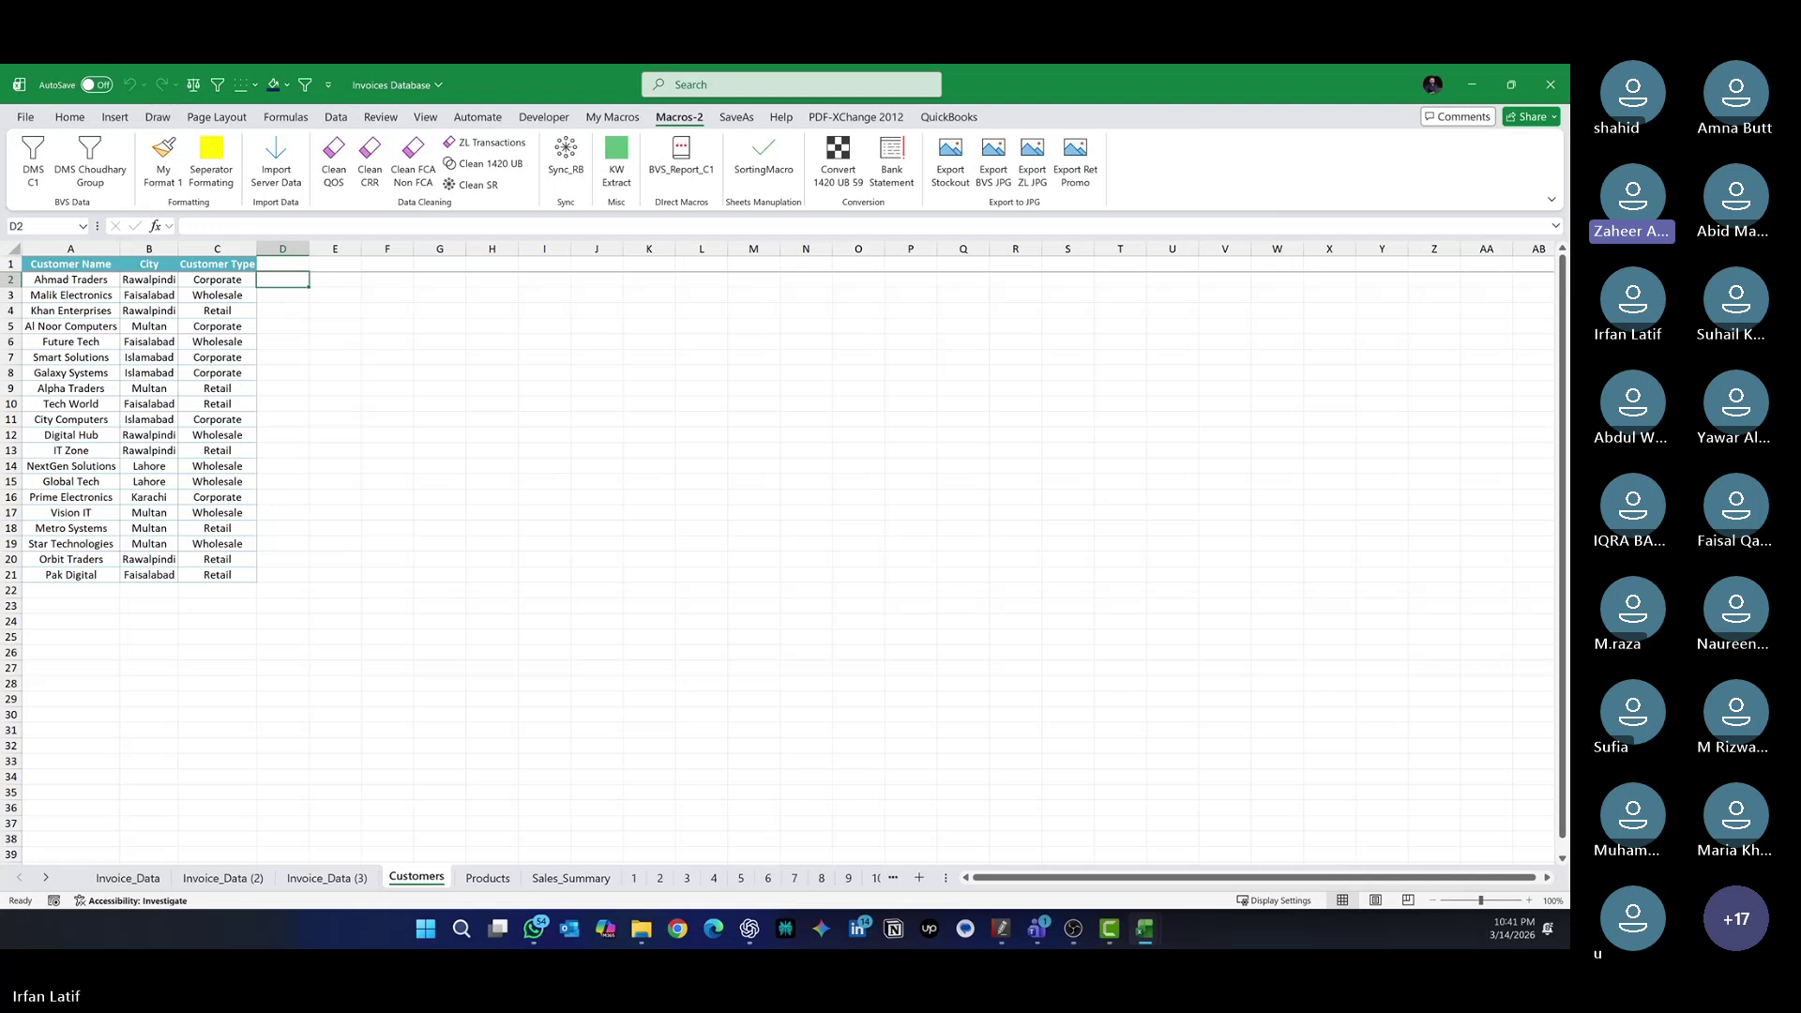
key(alt+Tab)
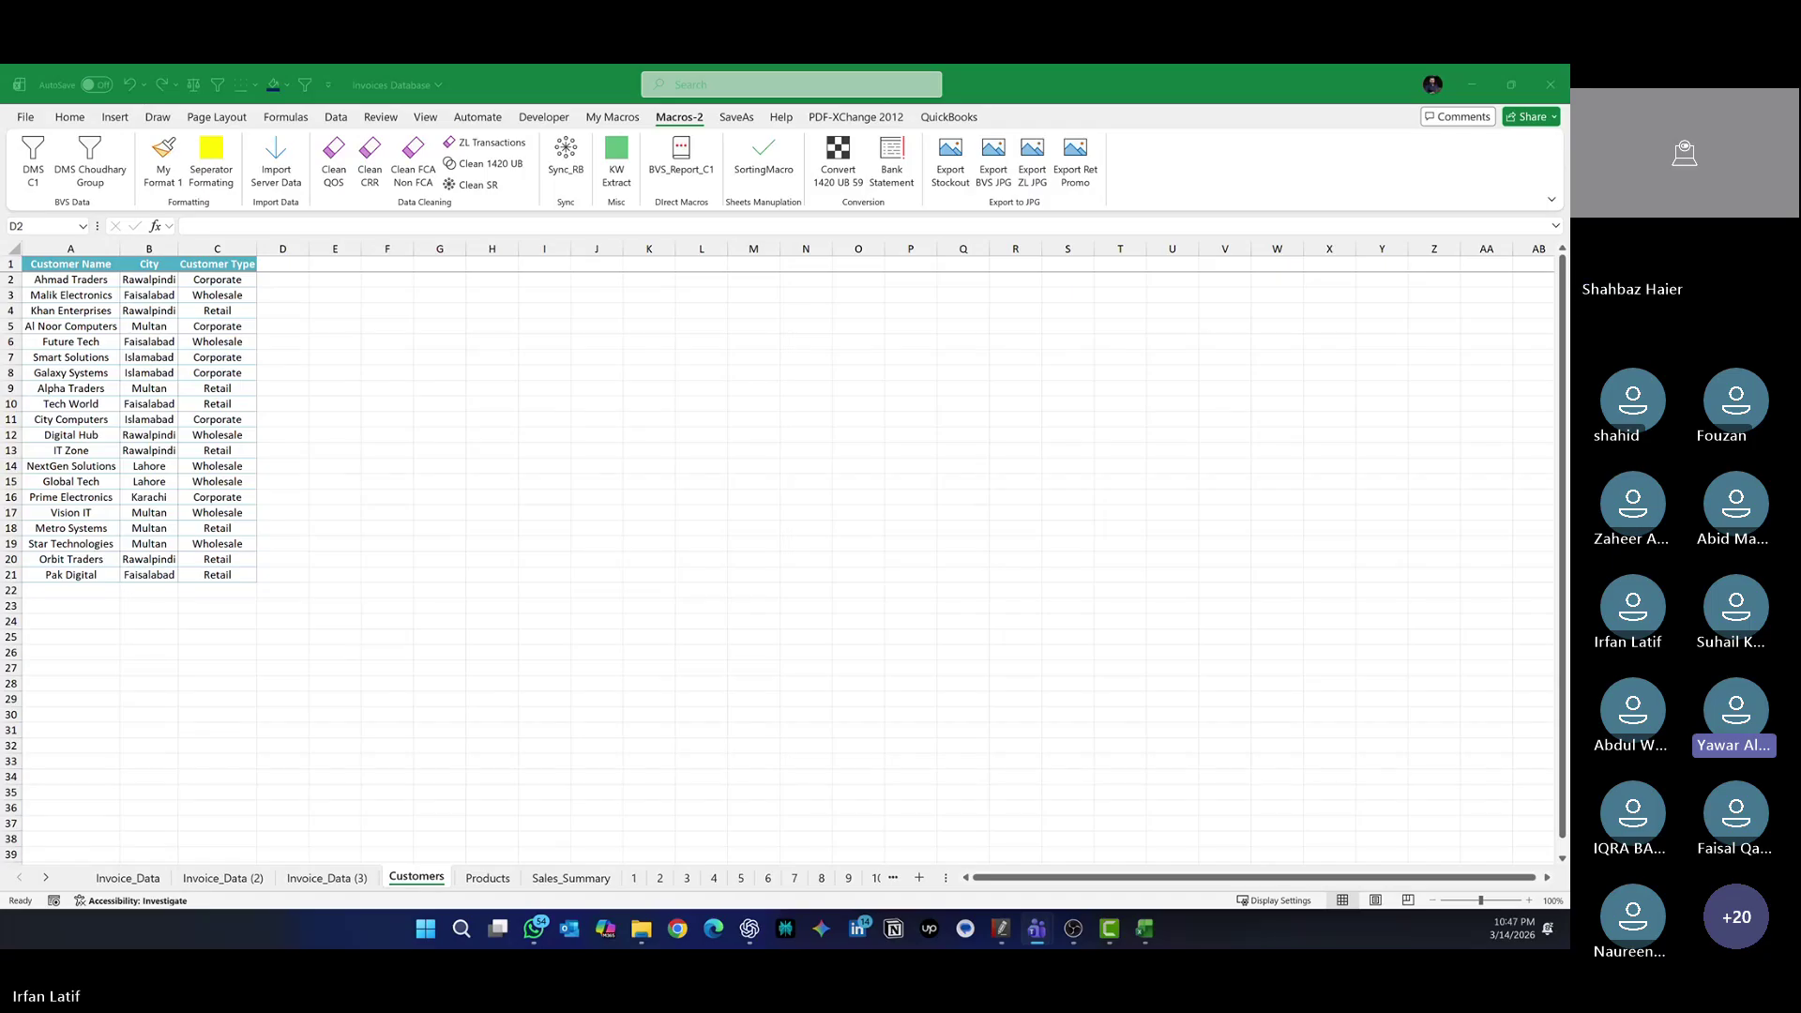
click(601, 120)
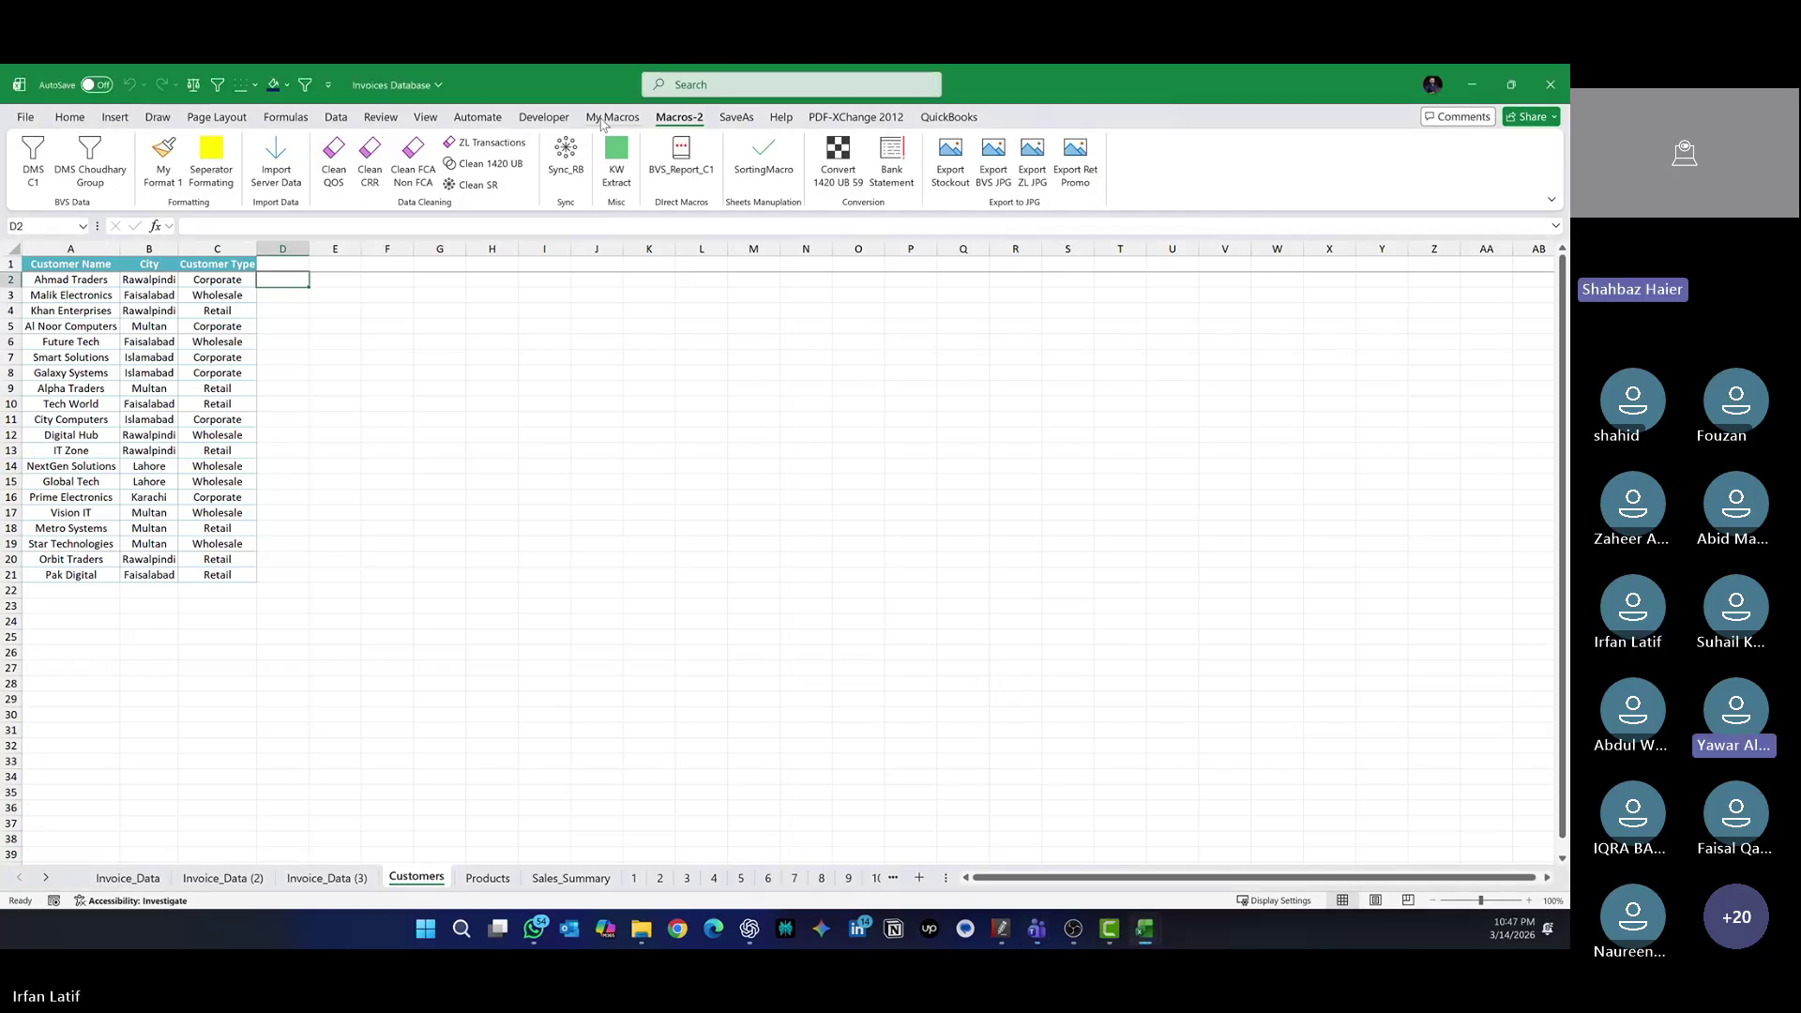
click(601, 120)
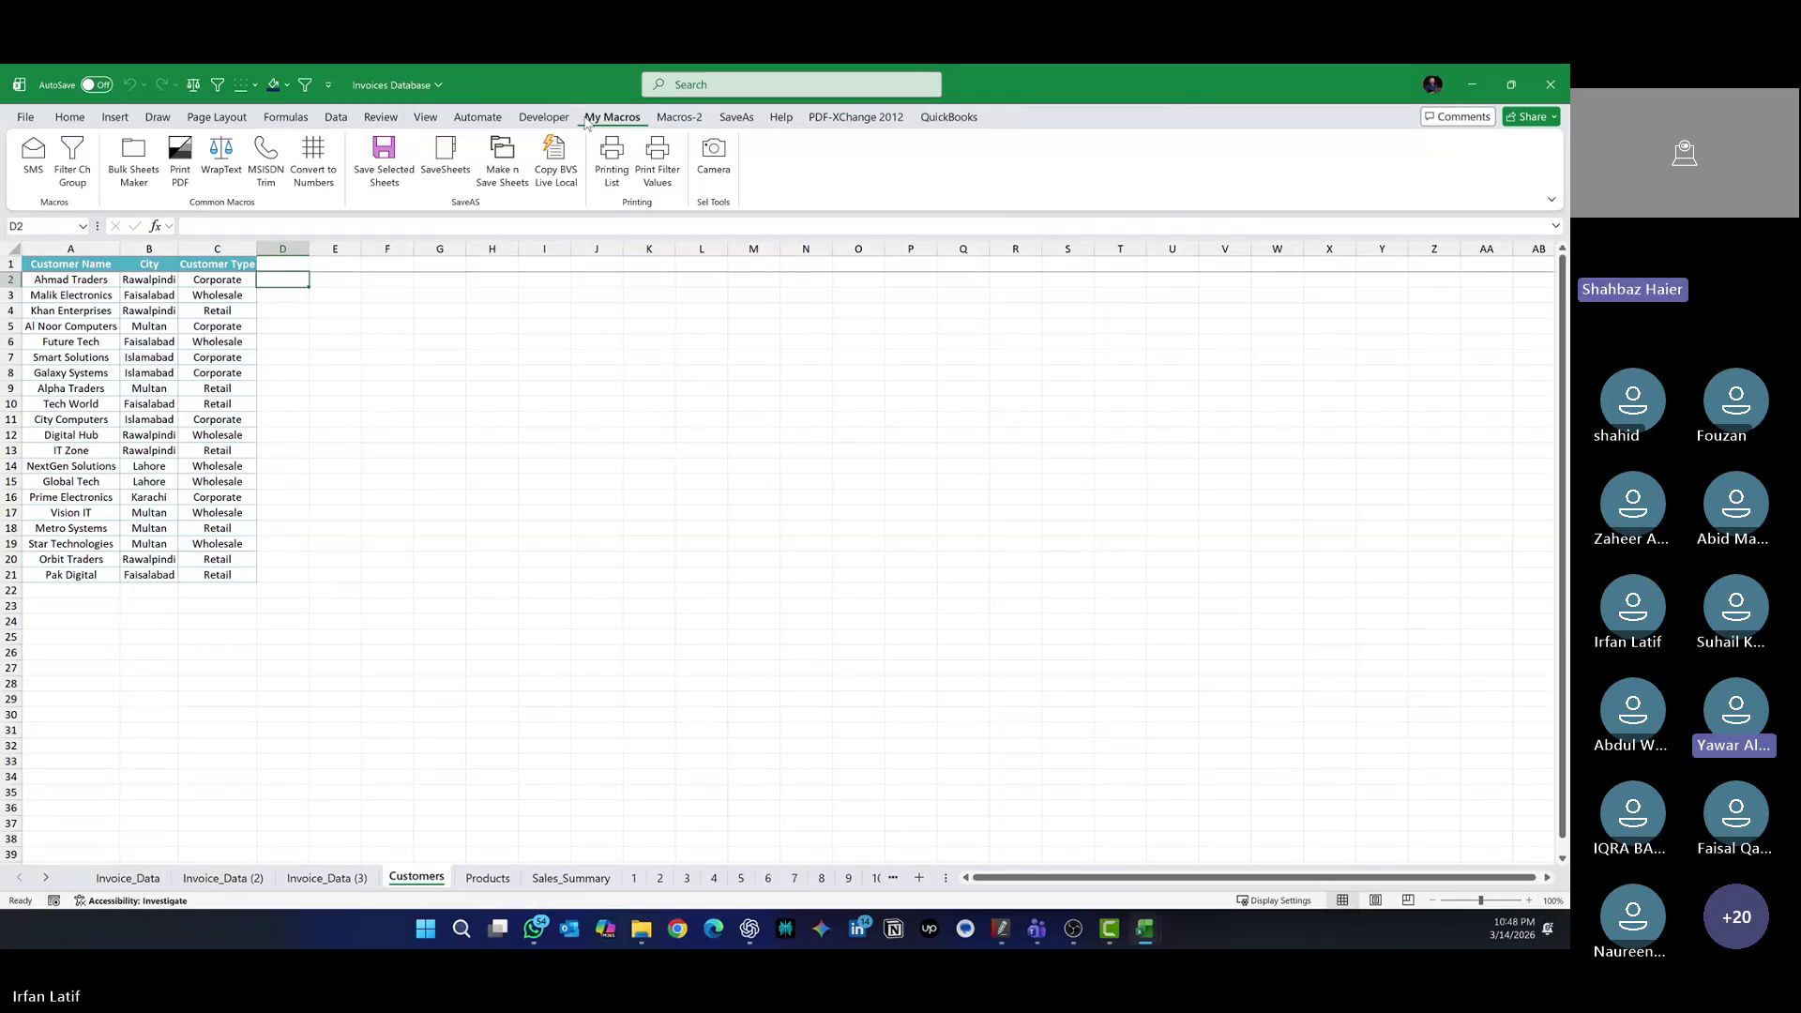
drag(44, 264, 199, 575)
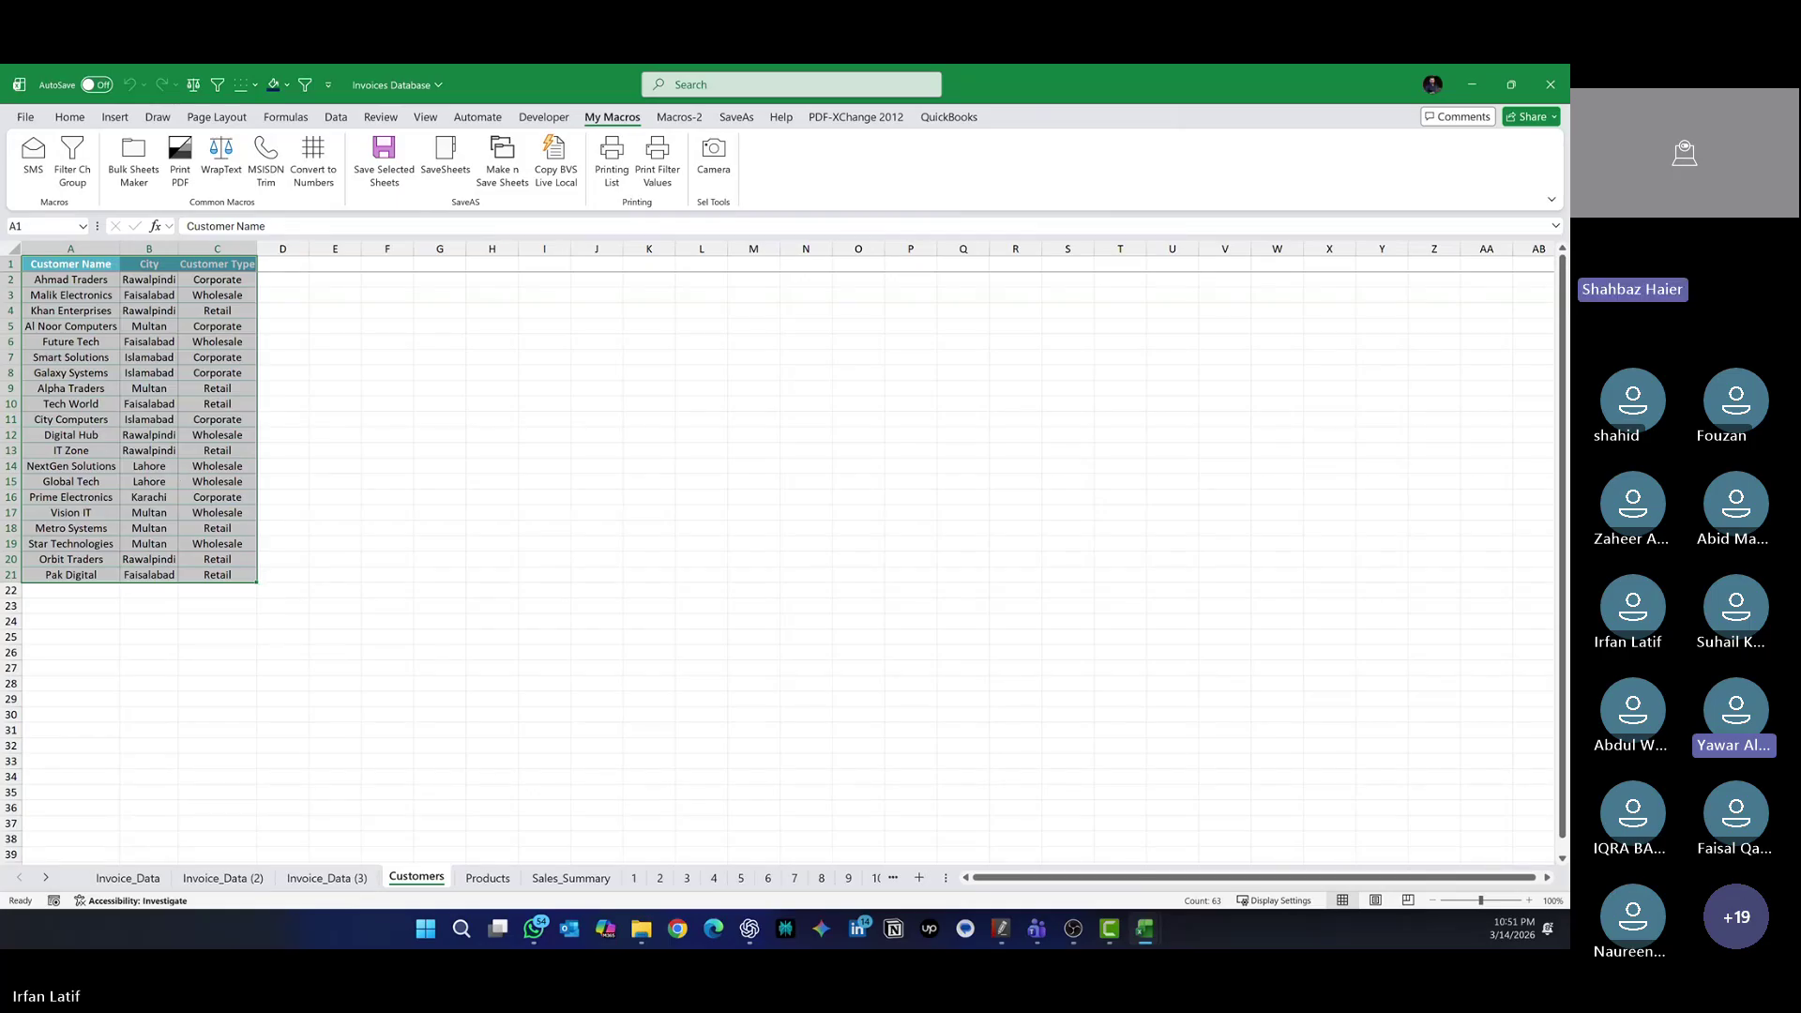
key(alt+Tab)
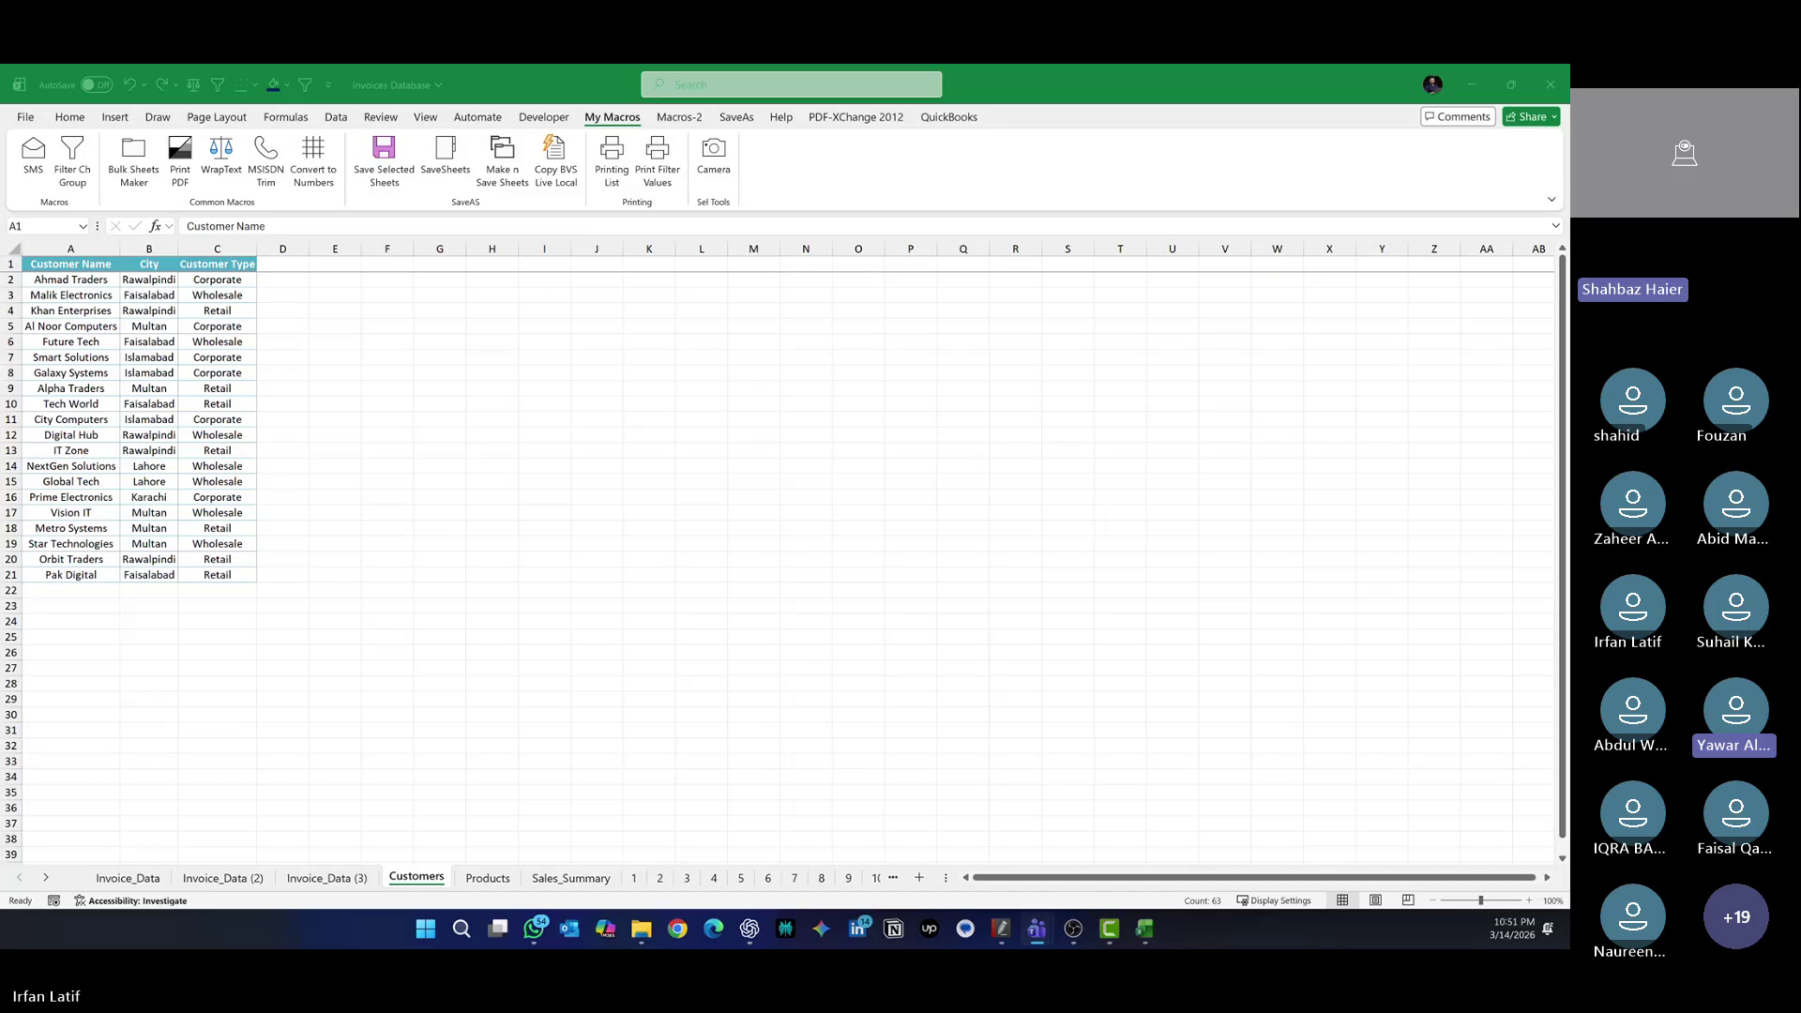